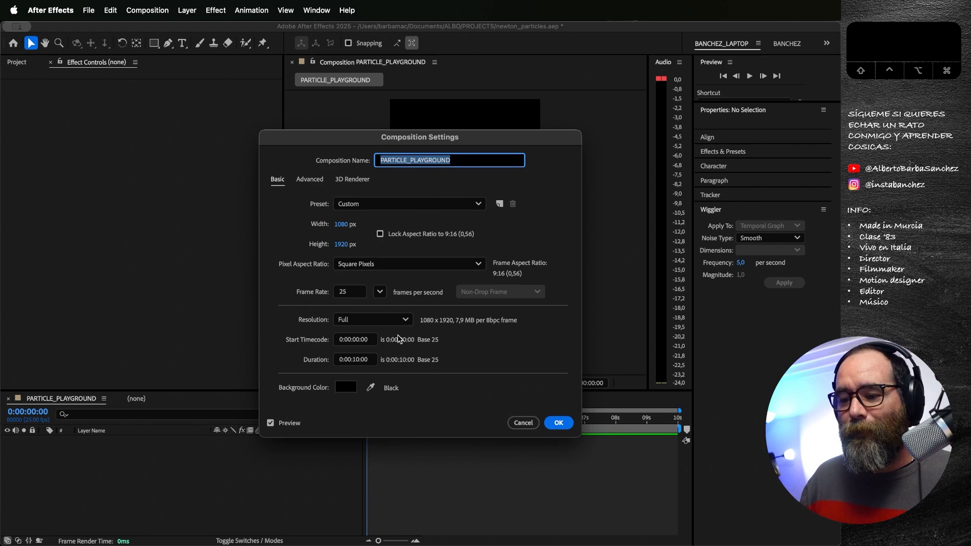
Step: Confirm the 1080 x 1920, 25 fps PARTICLE_PLAYGROUND composition and add a white comp-sized solid named particulas
click(558, 423)
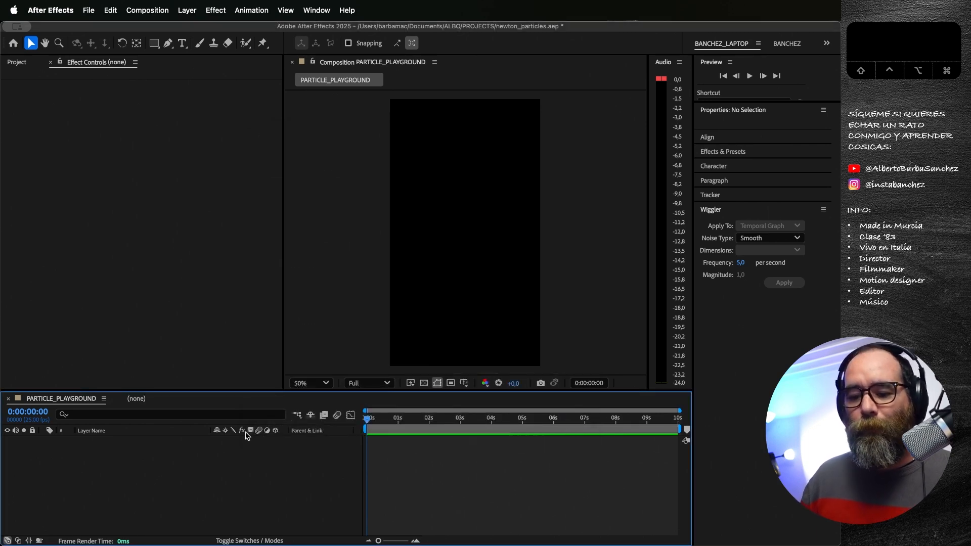
click(215, 10)
click(214, 10)
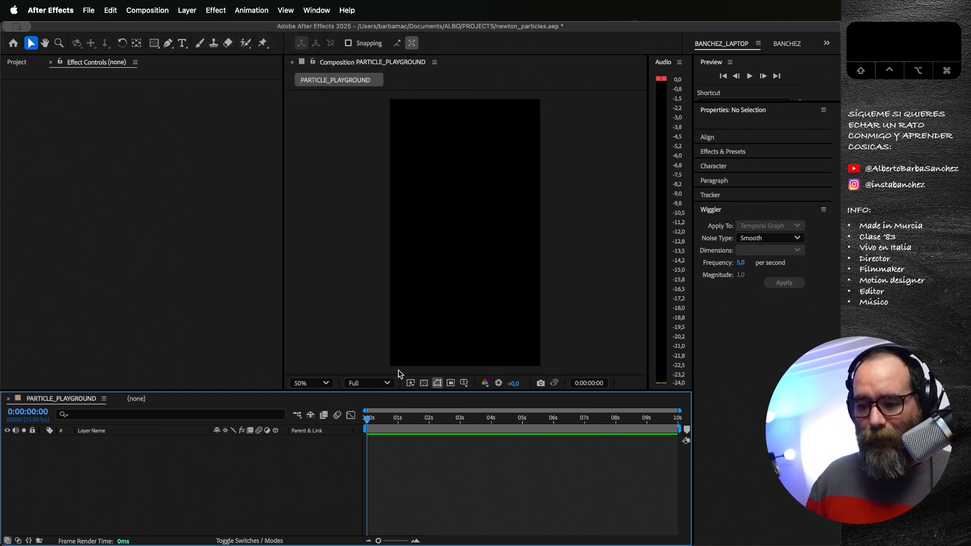
key(super+y)
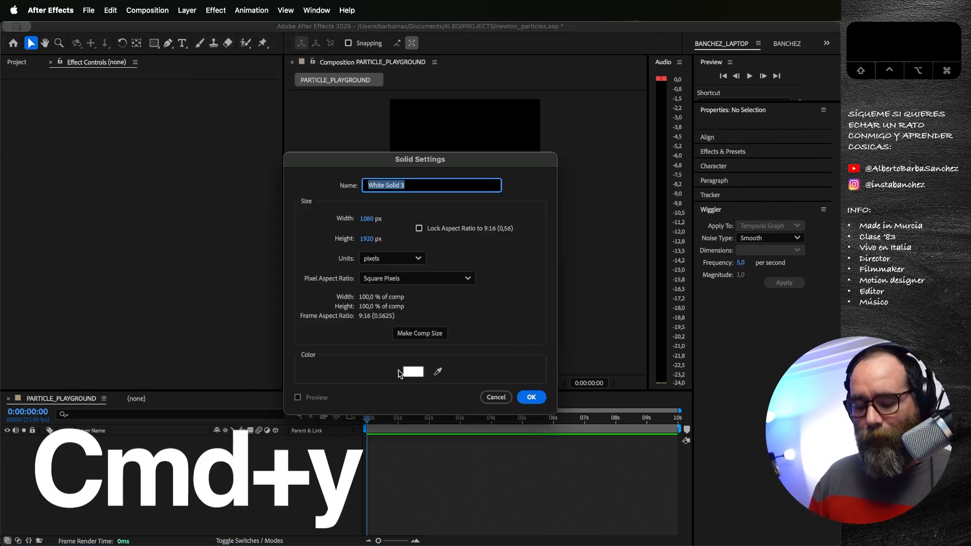
text(partic)
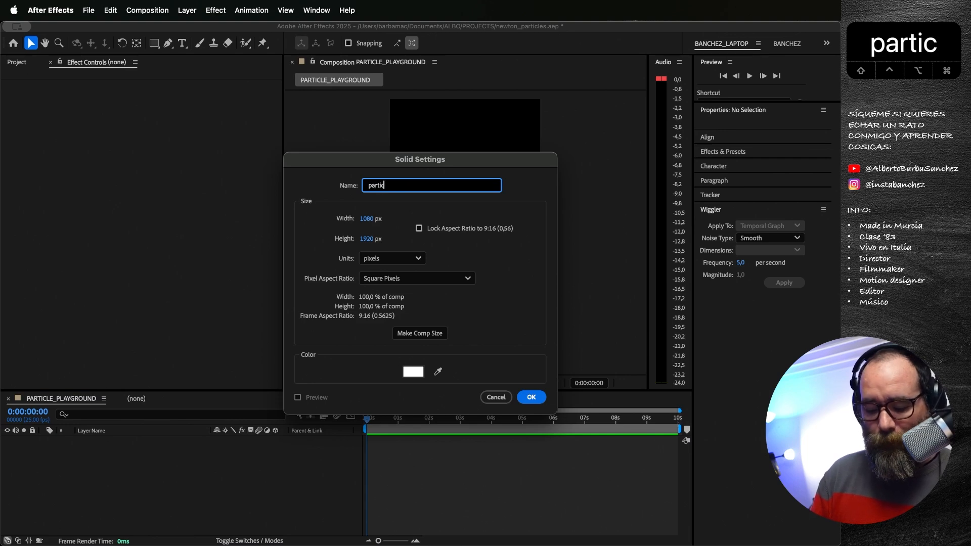
text(ulas)
key(Return)
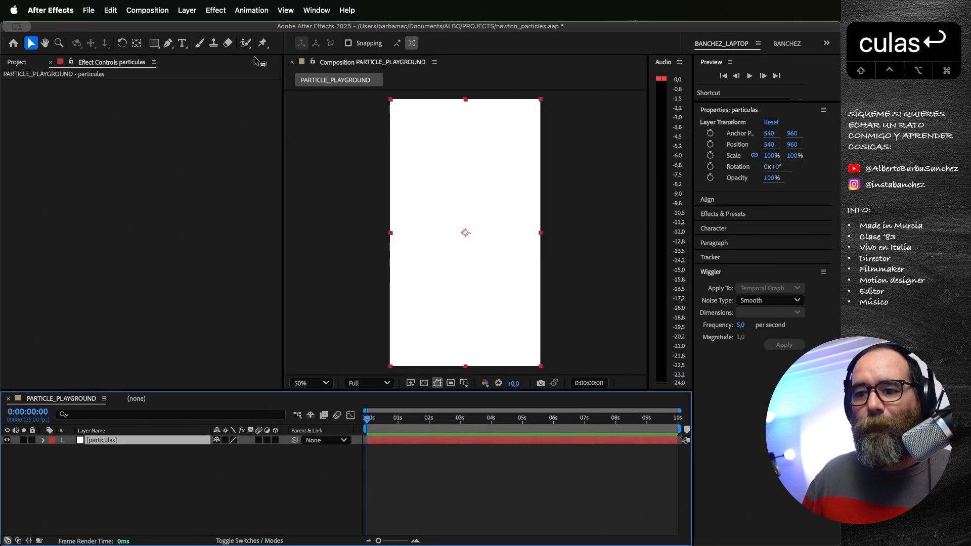
Step: Apply the Particle Playground simulation effect to the particulas solid
click(215, 10)
mouse_move(243, 288)
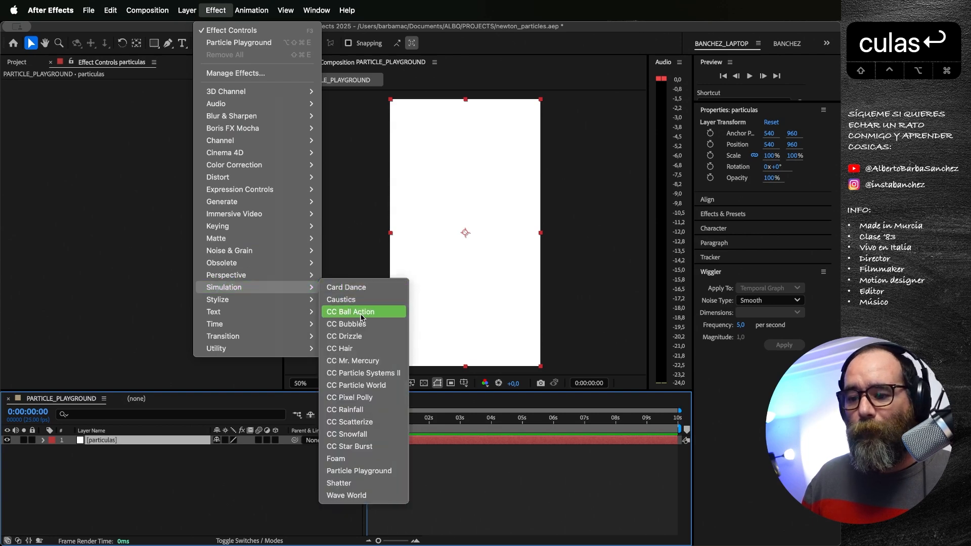
click(359, 471)
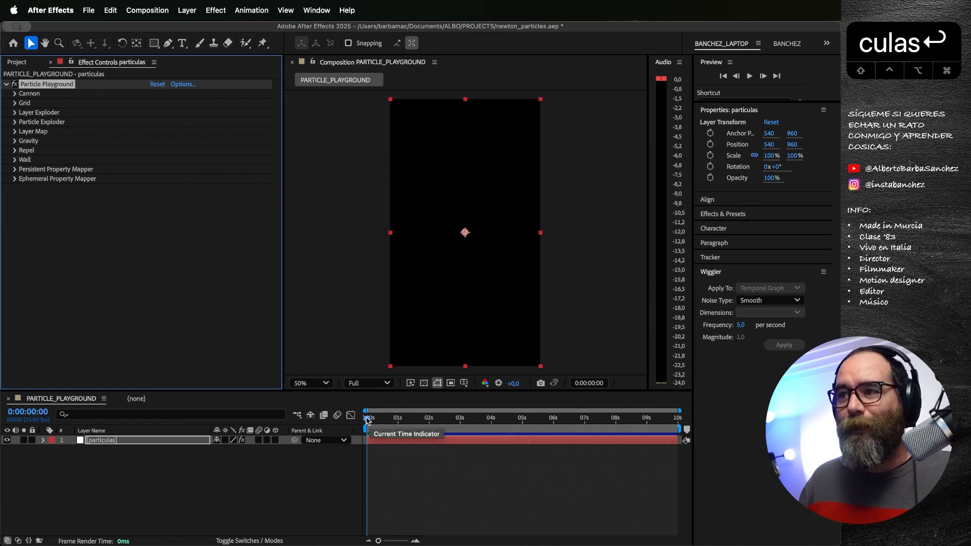
Step: Preview the composition at 100% magnification to examine the default particle emission, and return to the first frame
key(slash)
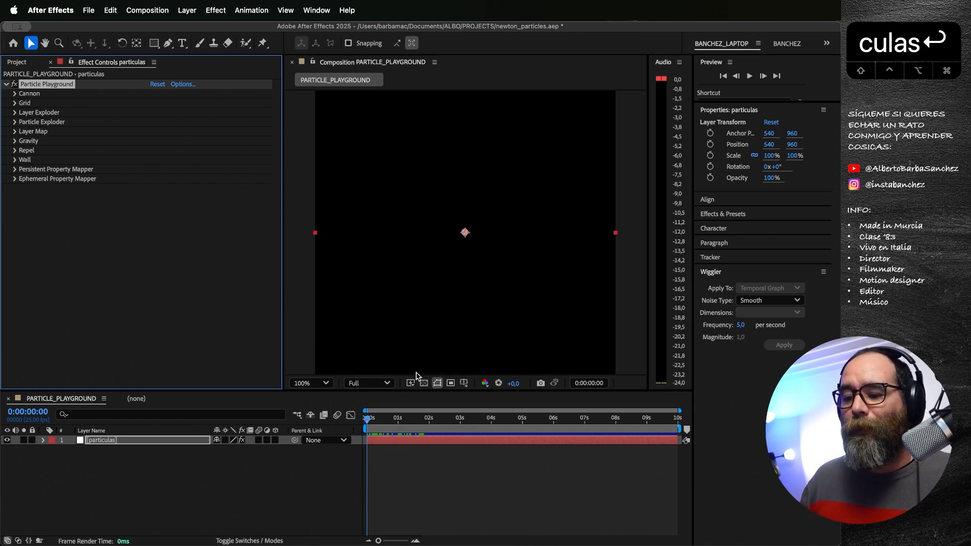
key(space)
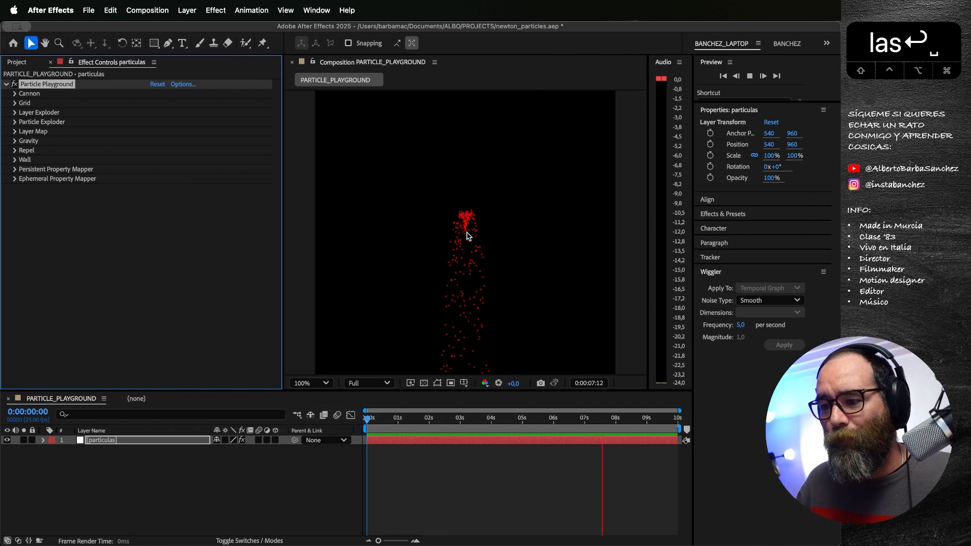
key(space)
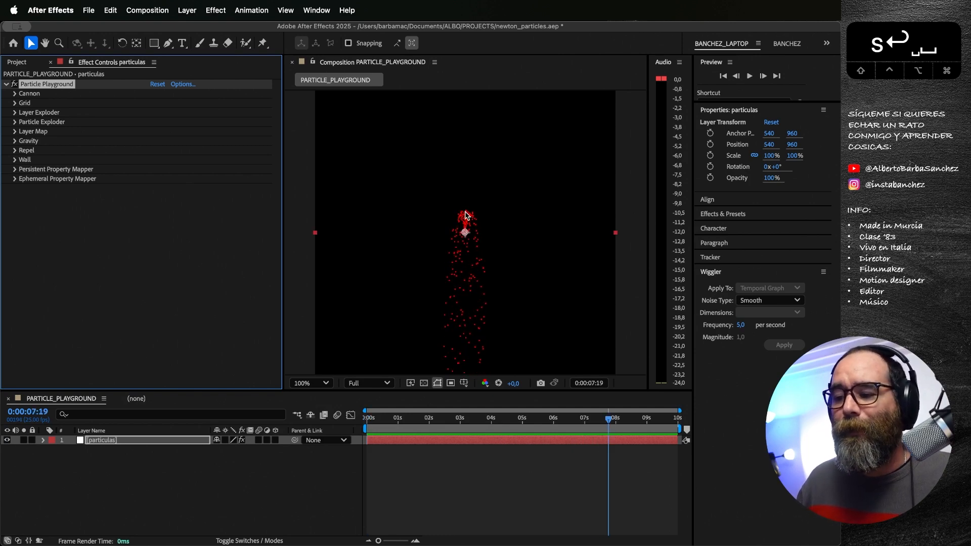
key(space)
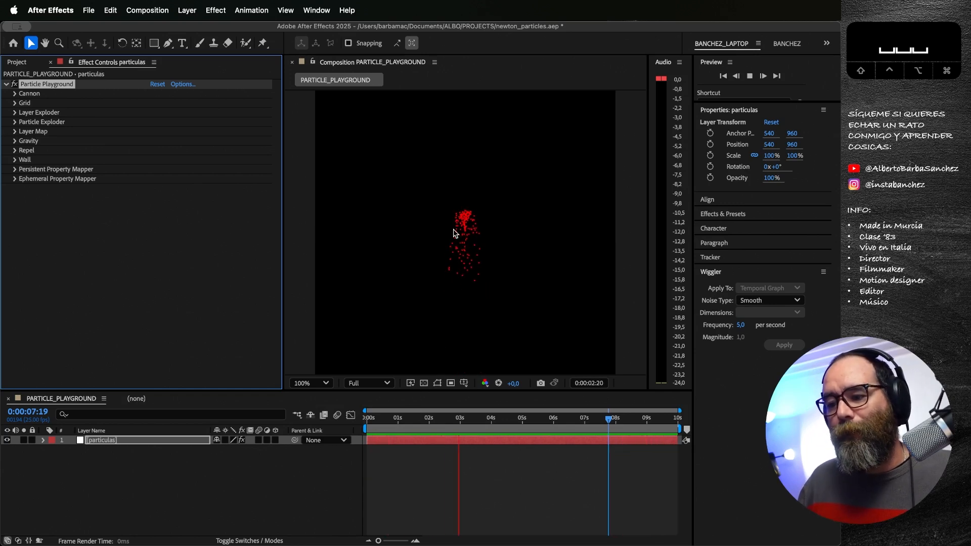
key(space)
drag(423, 425, 368, 424)
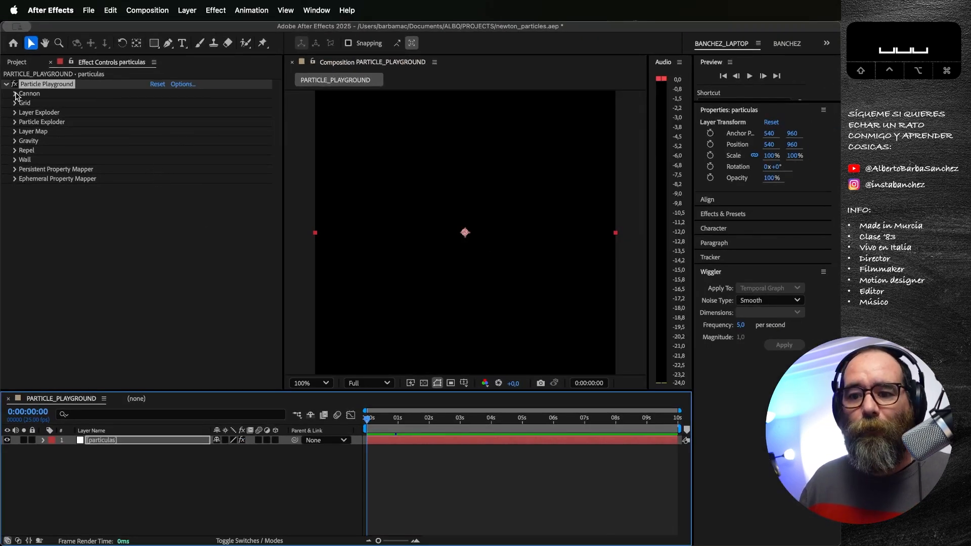
Step: Move the Cannon to 322, 836 and set its Barrel Radius to 9 and Particles Per Second to 128
click(15, 93)
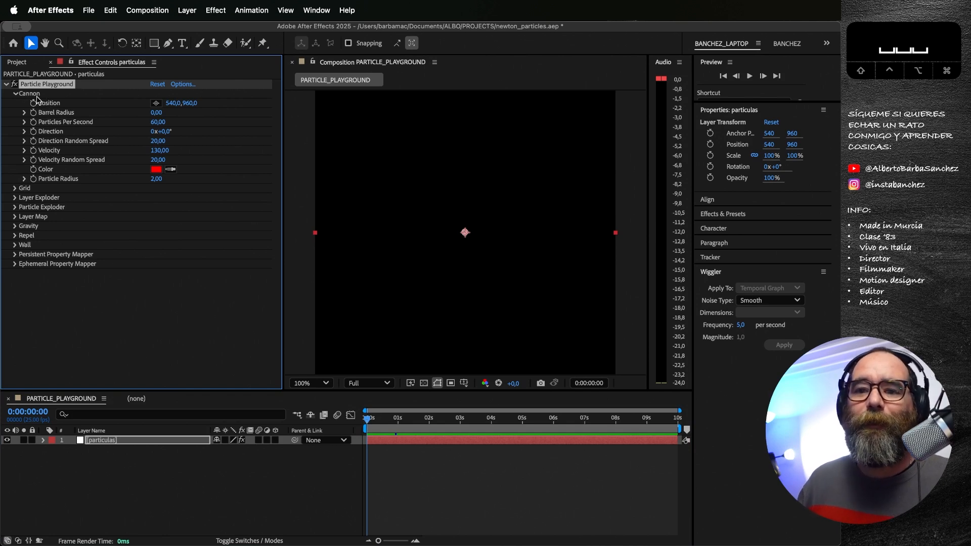
key(space)
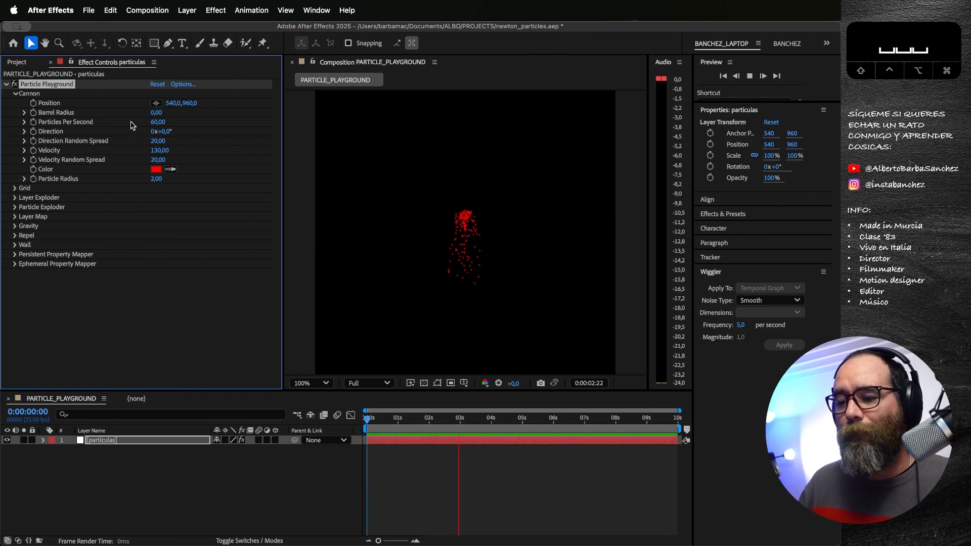
key(space)
drag(172, 103, 238, 103)
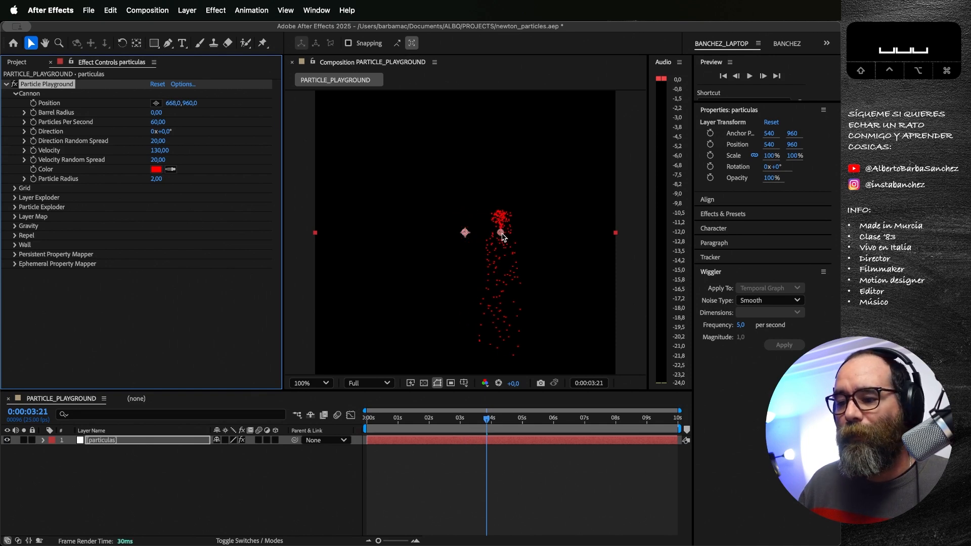
drag(502, 236, 395, 205)
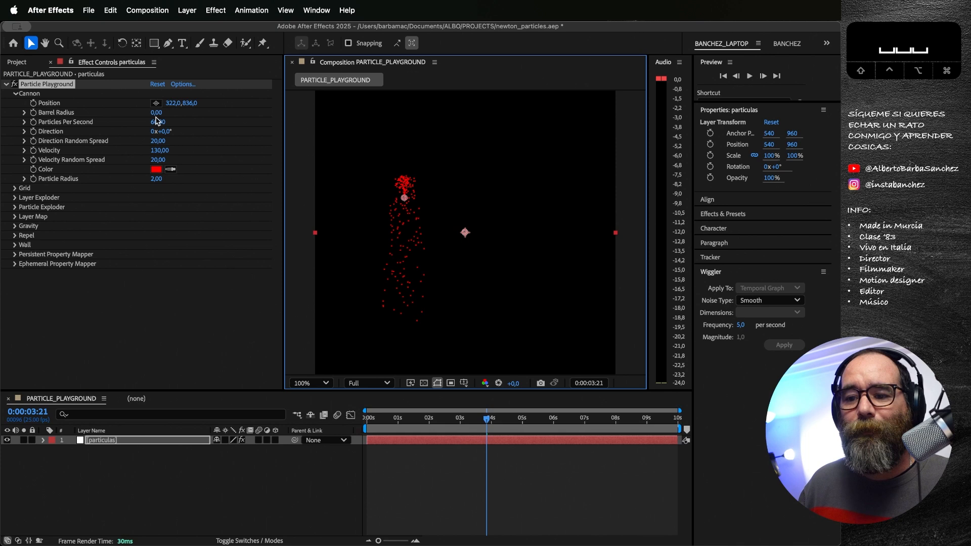
drag(155, 112, 198, 129)
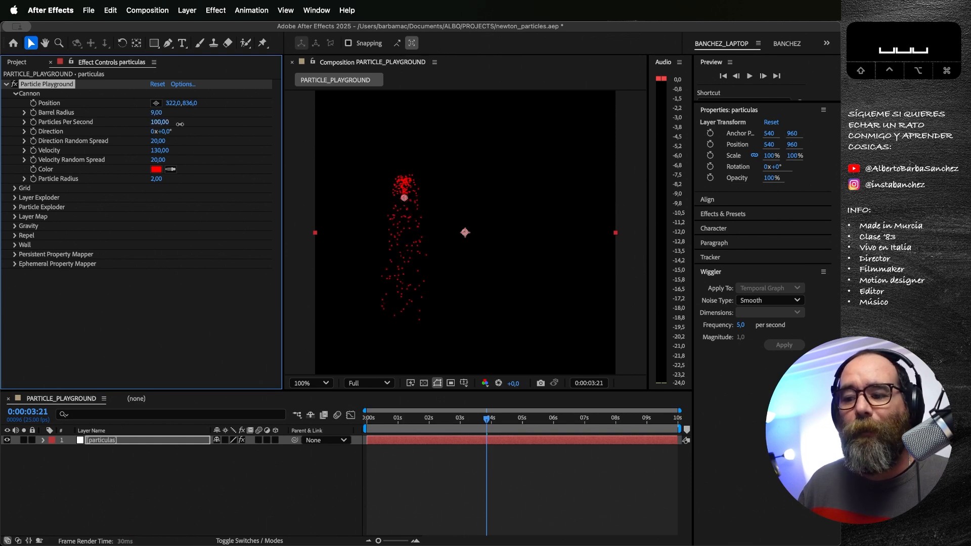
key(space)
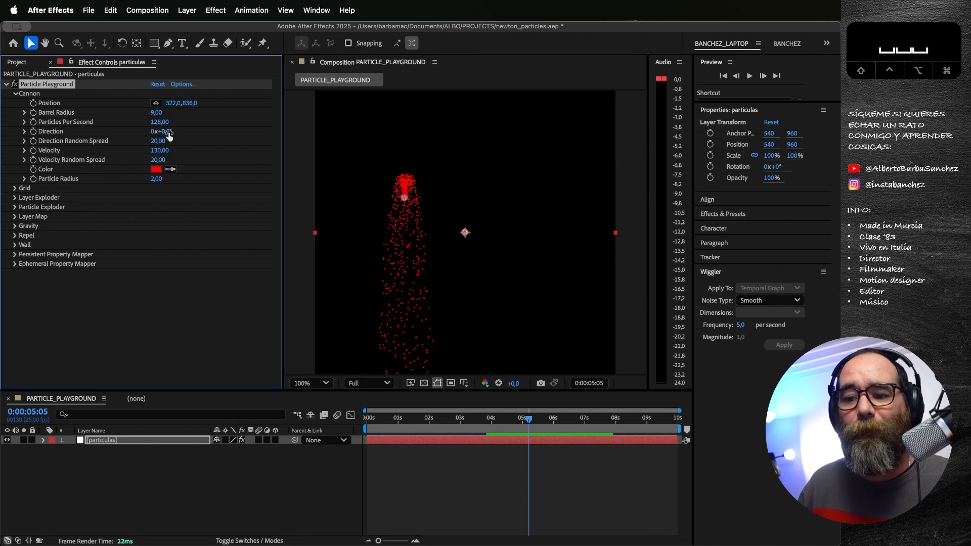
Step: Try a Cannon Direction of 55° with a Direction Random Spread of 56 and preview the particles
drag(162, 132, 202, 140)
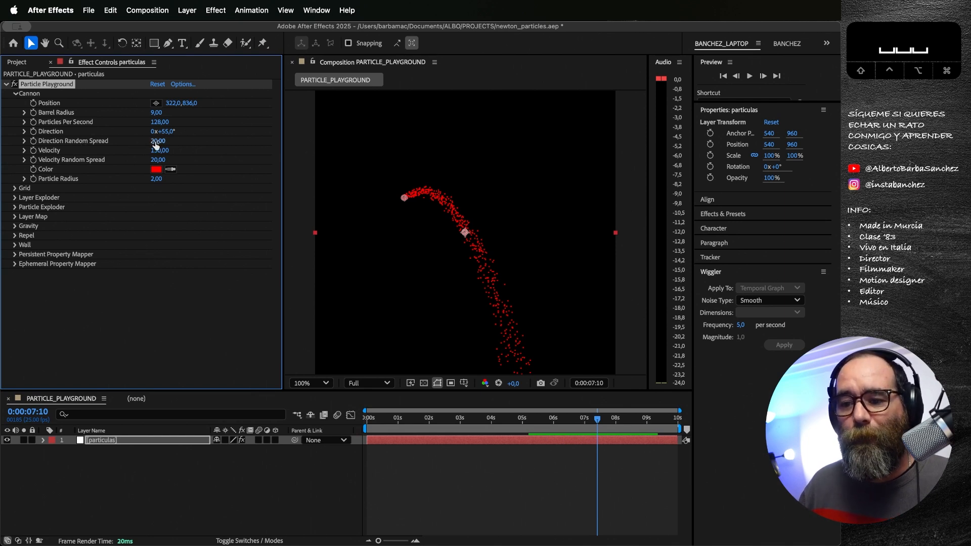
drag(155, 145, 179, 148)
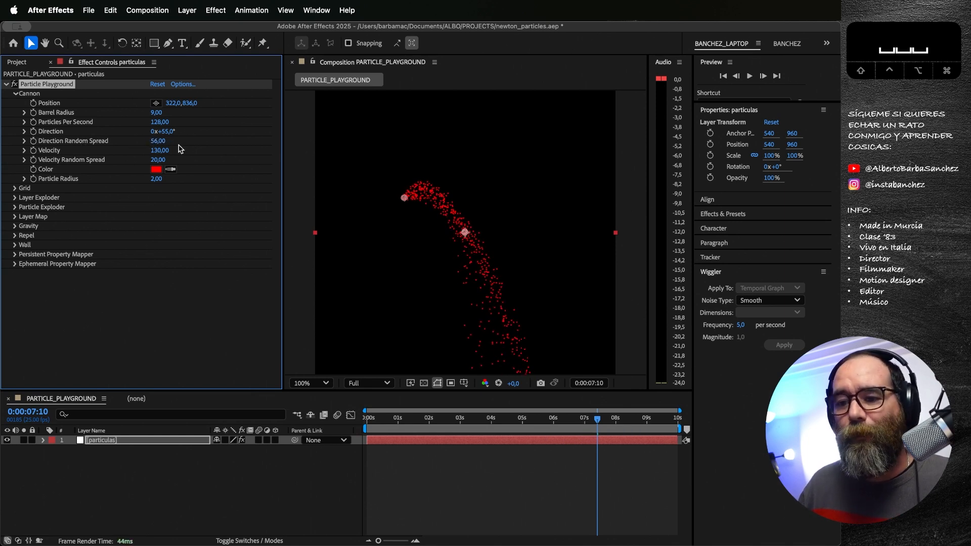
key(space)
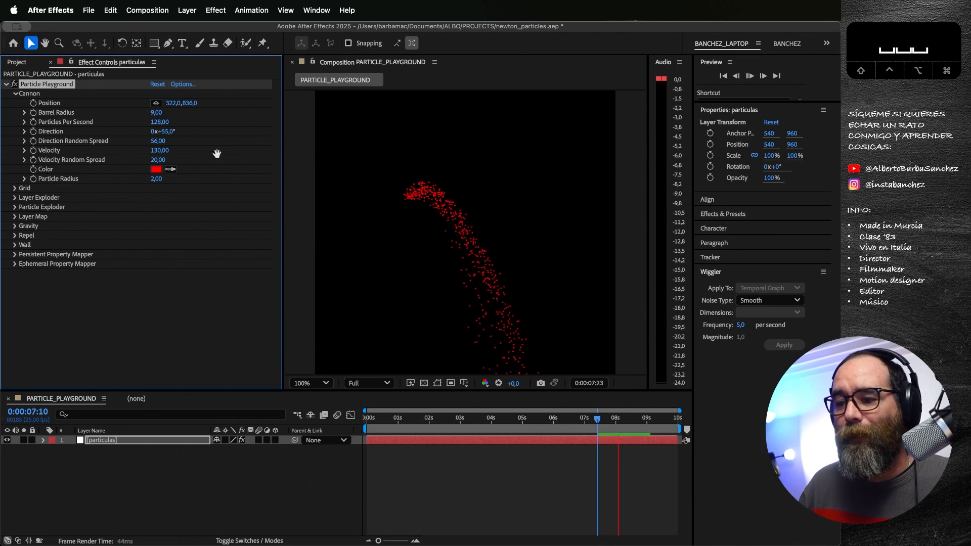
Step: Set the Cannon's Direction to 64°, Direction Random Spread to 71, Velocity to 254 and Velocity Random Spread to 80
drag(167, 132, 170, 152)
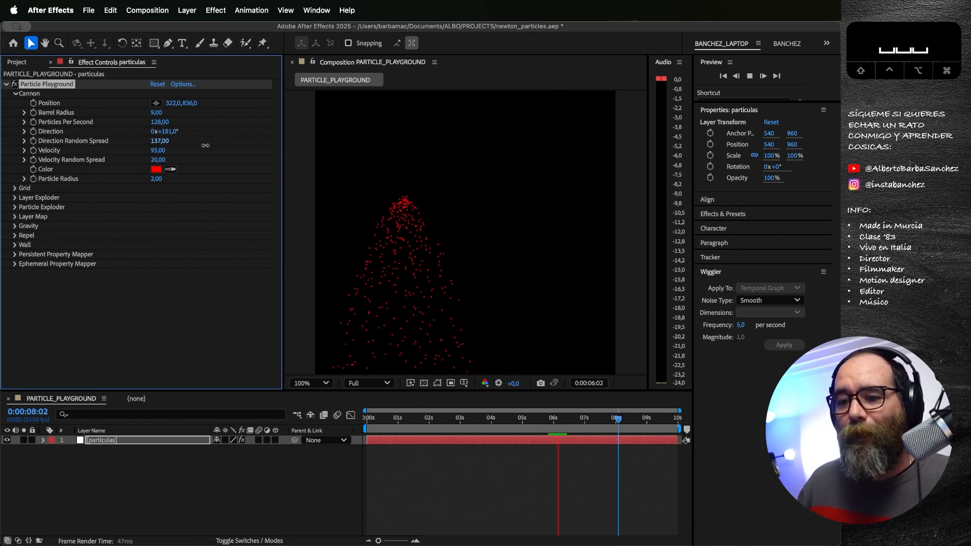
drag(200, 145, 162, 146)
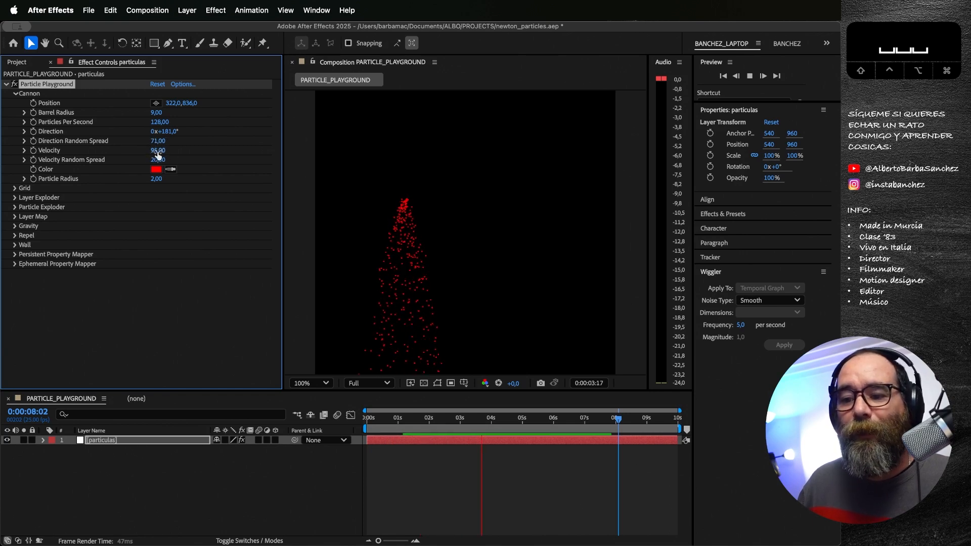
drag(169, 131, 212, 158)
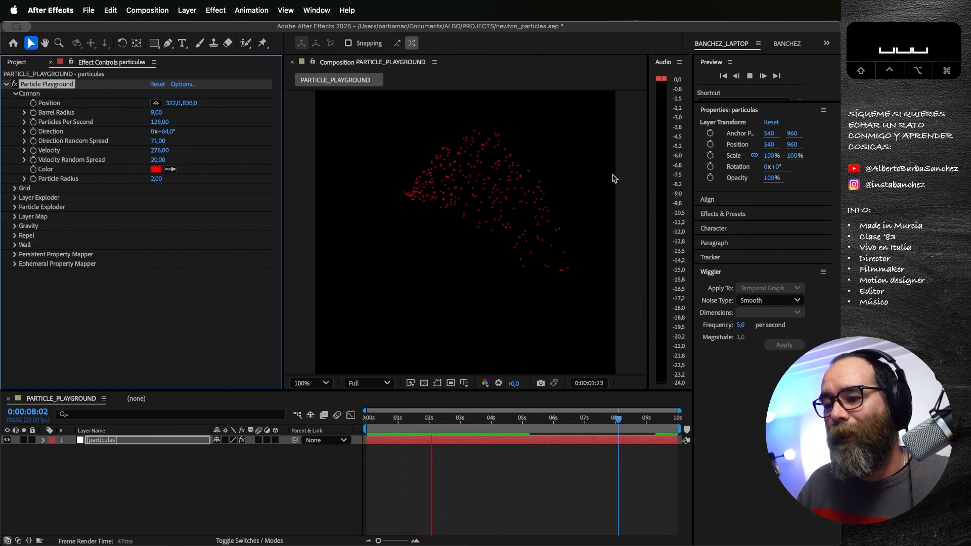
drag(154, 162, 177, 160)
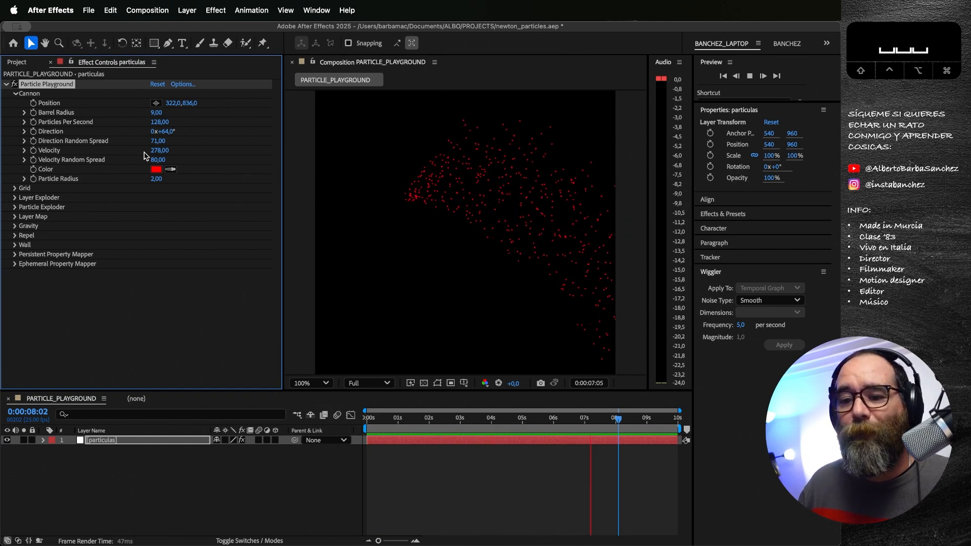
drag(157, 151, 147, 152)
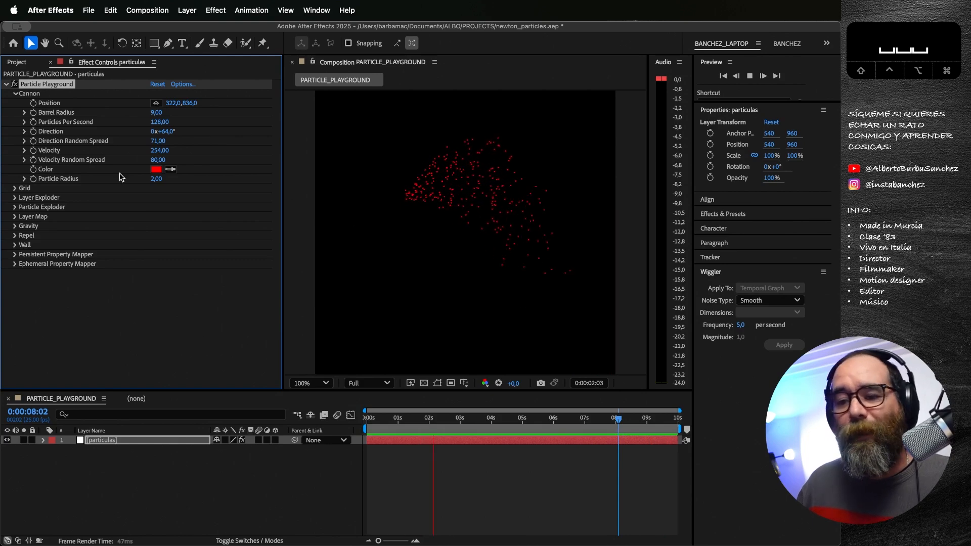
Step: Change the Cannon's particle color to white (FFFFFF) and set the Particle Radius to 6
click(156, 169)
drag(399, 267, 245, 190)
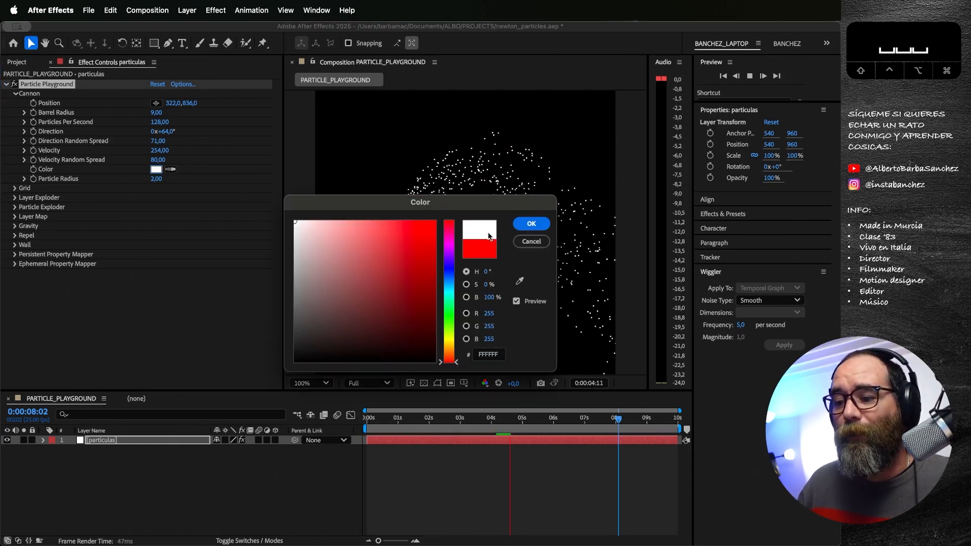
click(532, 225)
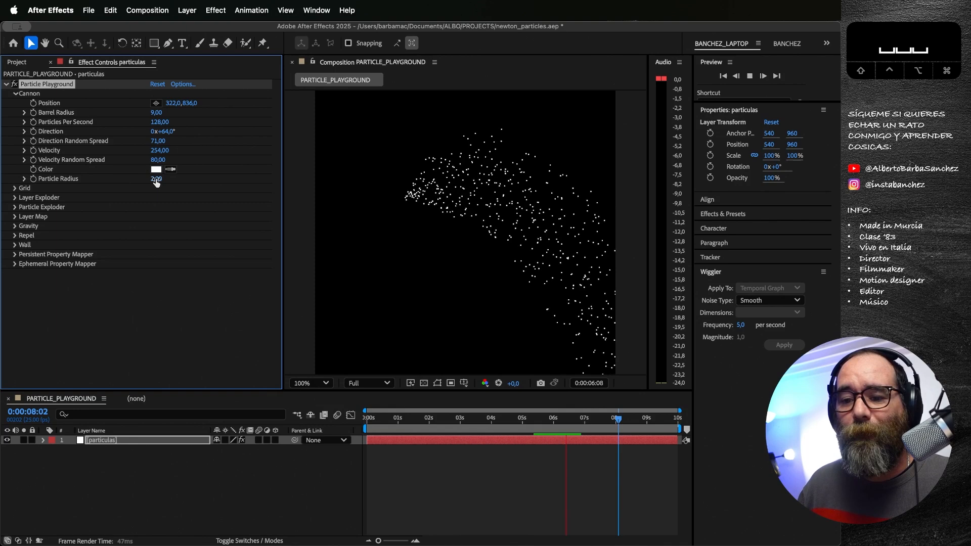
drag(160, 179, 159, 185)
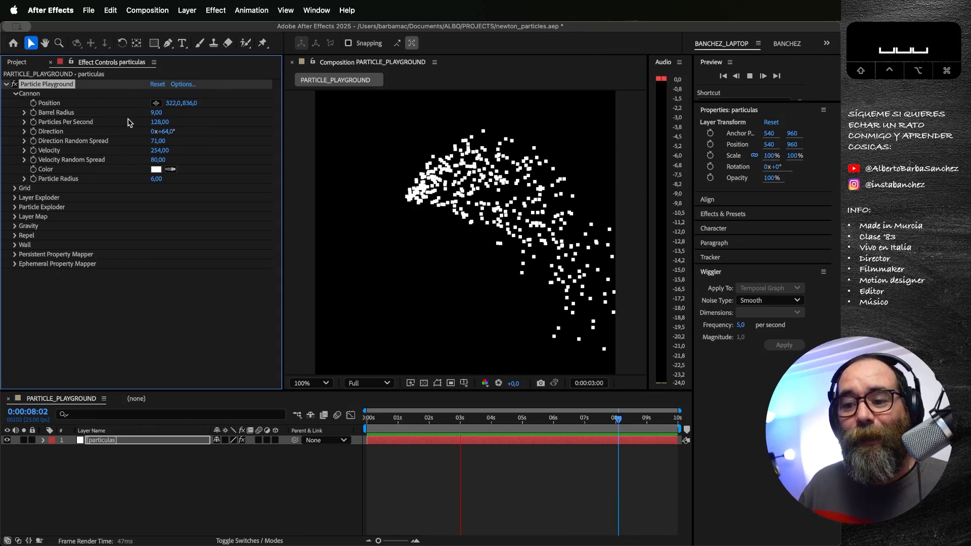
Step: Turn off the Cannon's emission by setting Particles Per Second to 0, and stop the preview
click(159, 122)
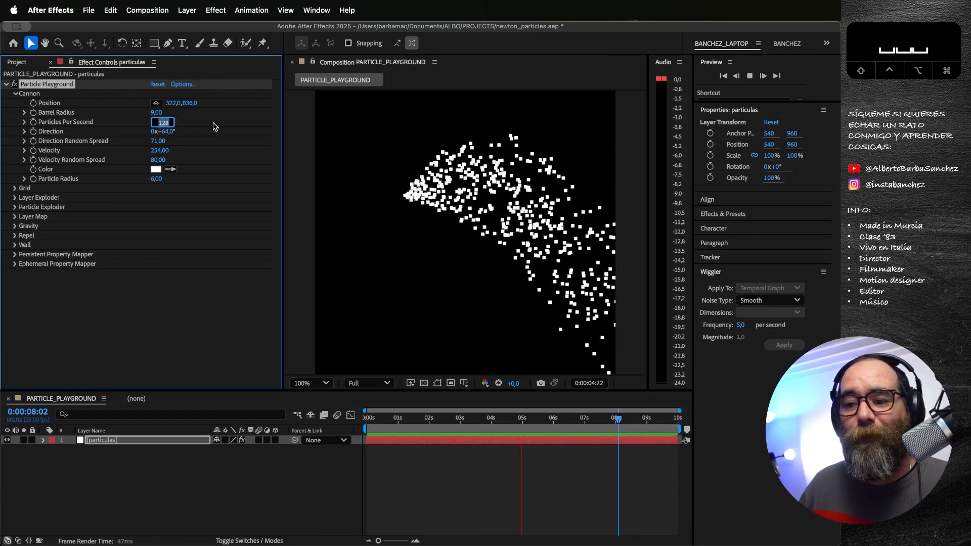
text(0)
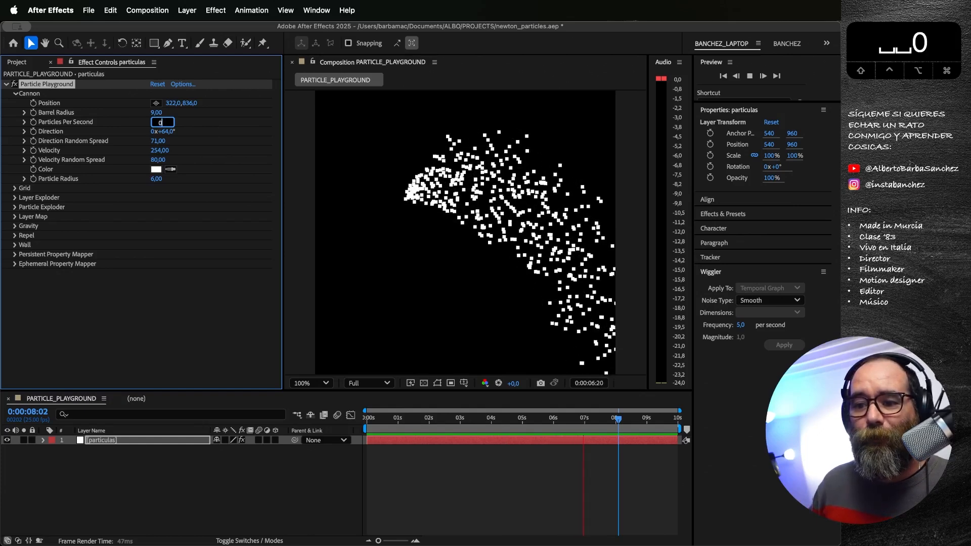
key(Return)
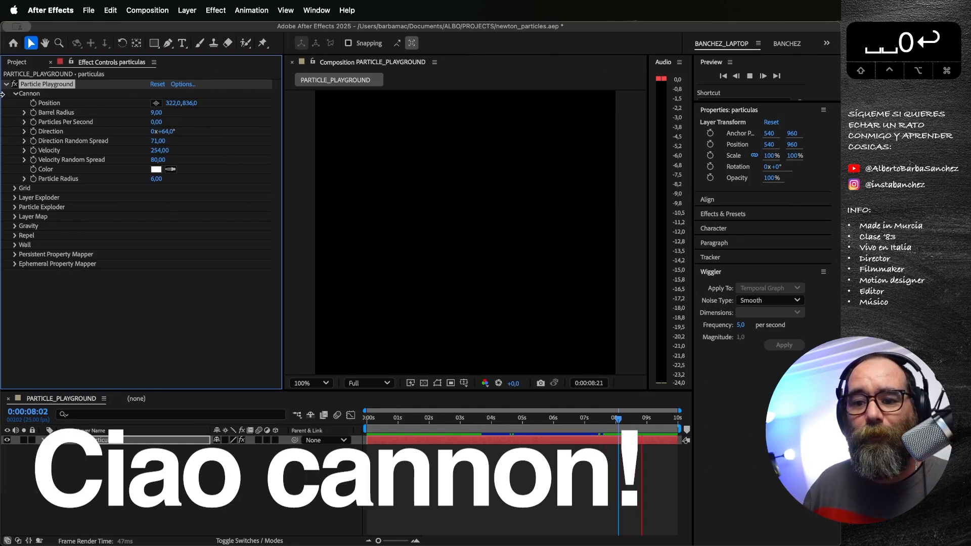
click(14, 94)
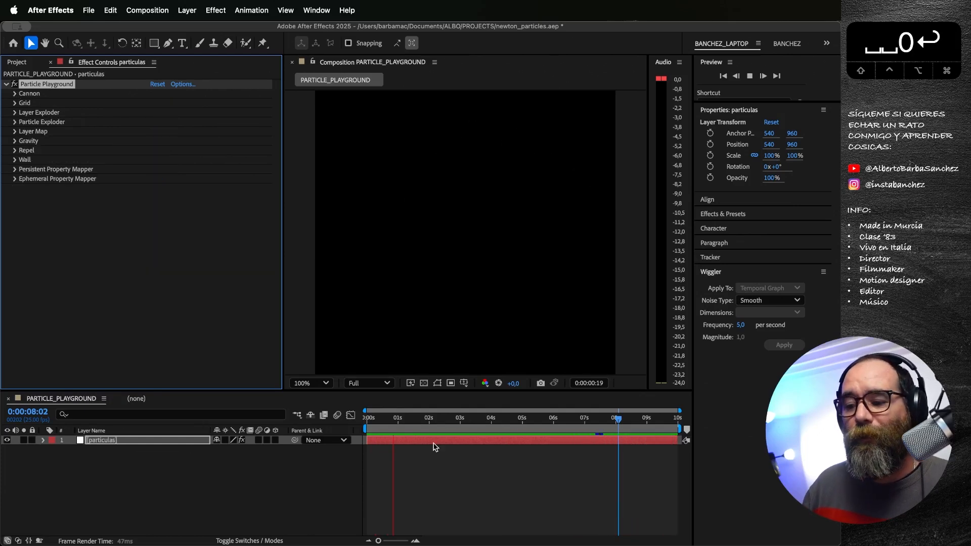
key(space)
scroll(399, 289, down, 1)
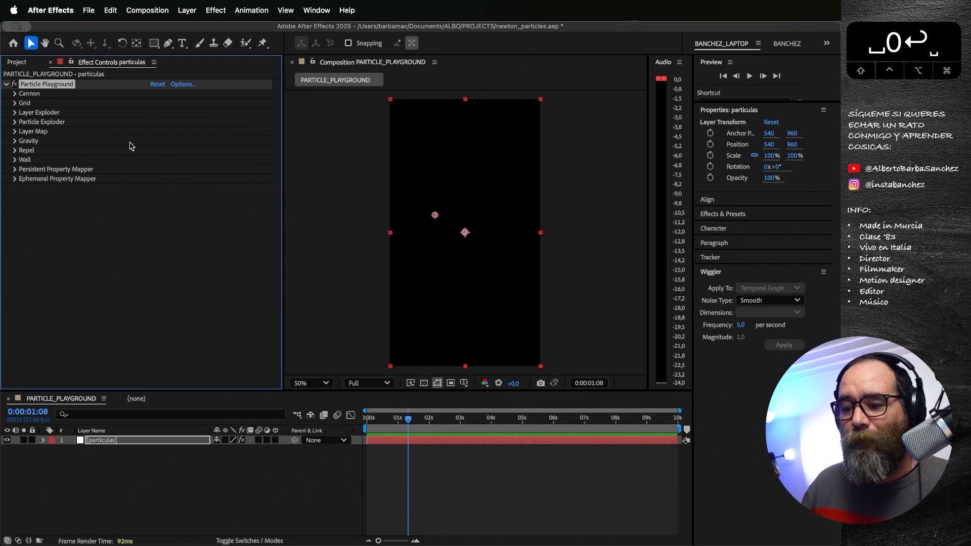
click(15, 93)
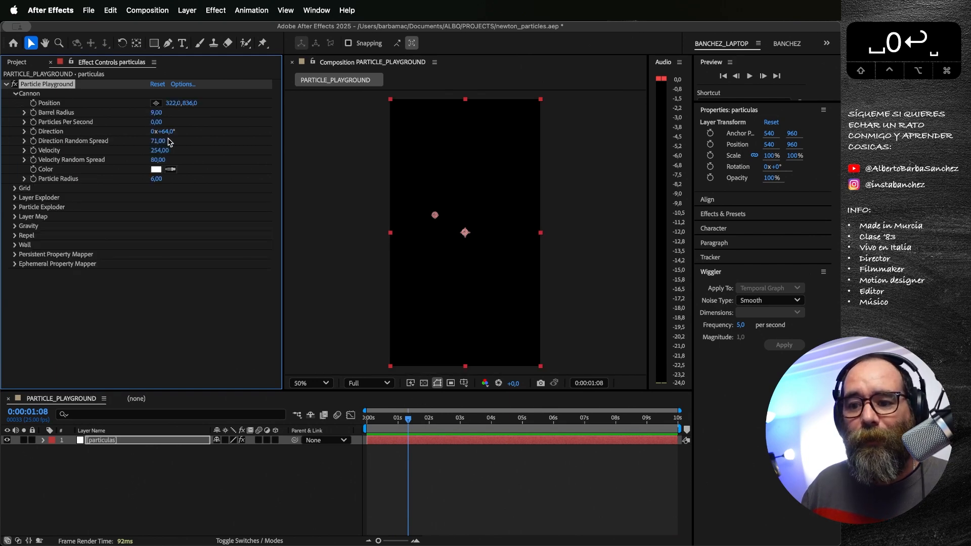
Step: Reset the Cannon's Position to its default and collapse the Cannon settings
right_click(176, 103)
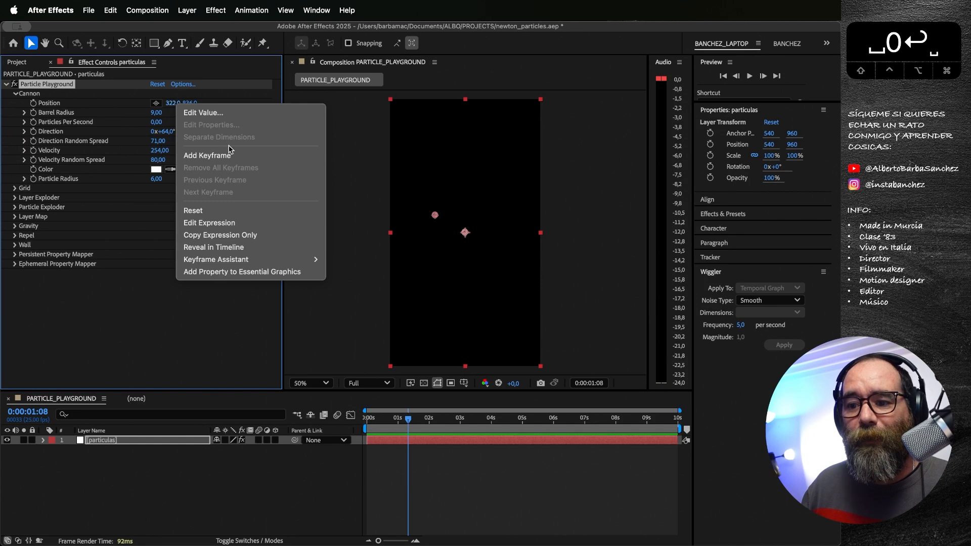
click(239, 211)
click(14, 94)
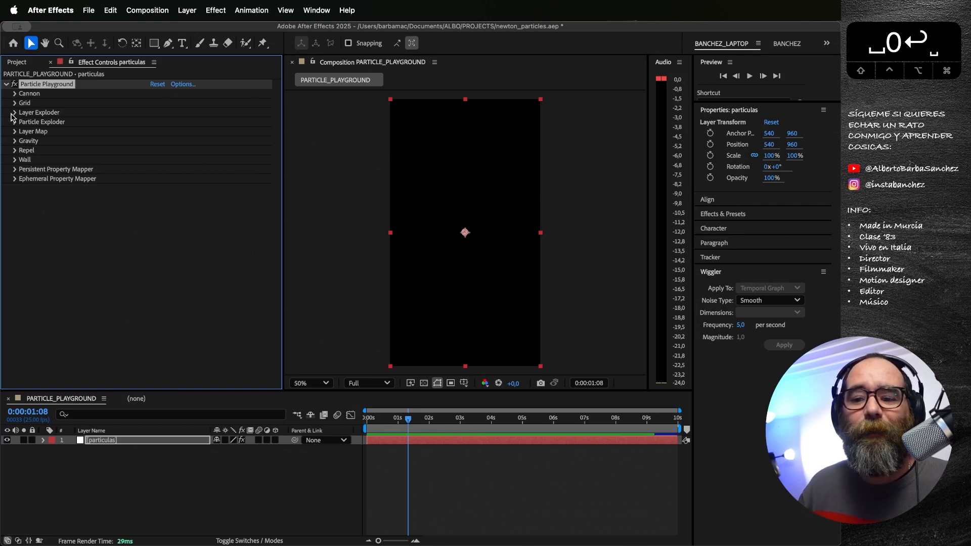
Step: Go to the start of the composition and set the Grid's Width to 1080 and Height to 1920
click(15, 113)
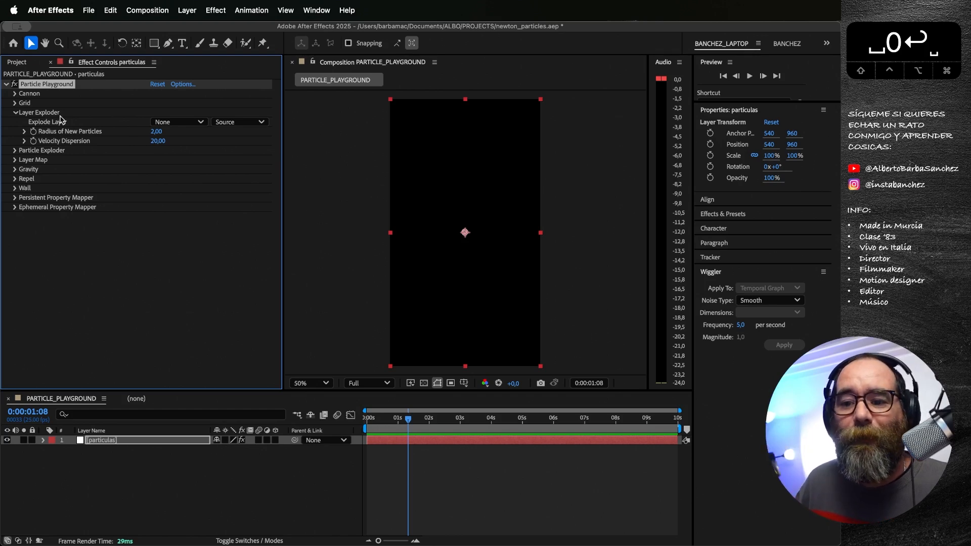
click(15, 113)
click(14, 103)
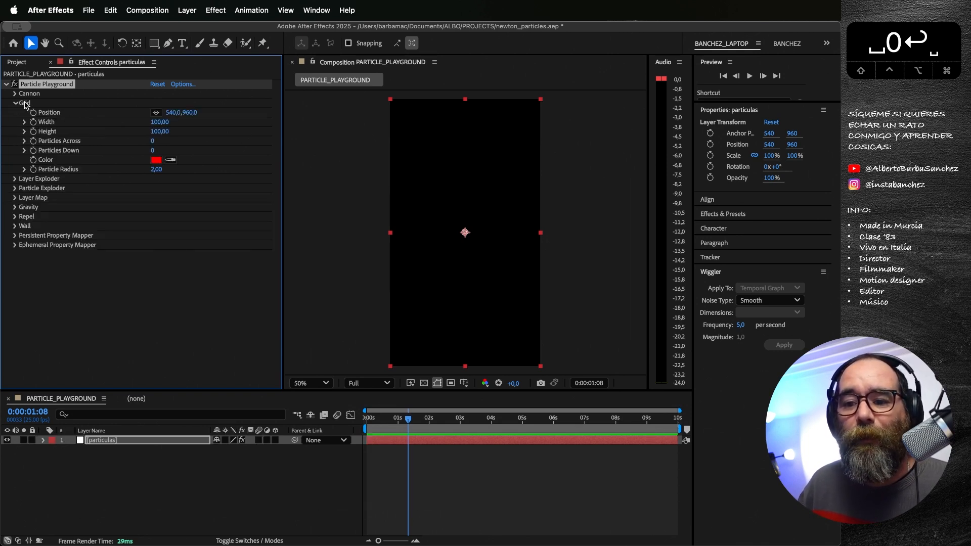
key(Home)
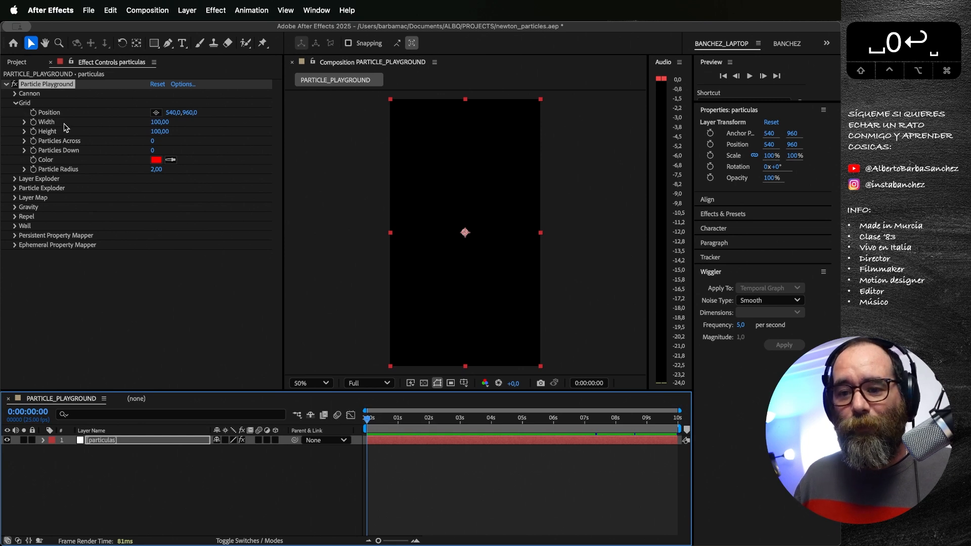
click(158, 123)
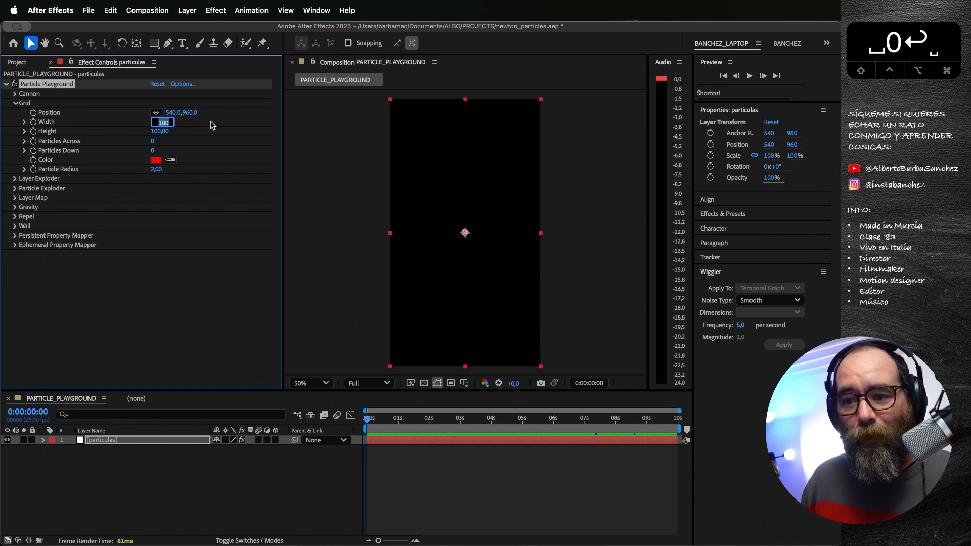
text(10)
text(80)
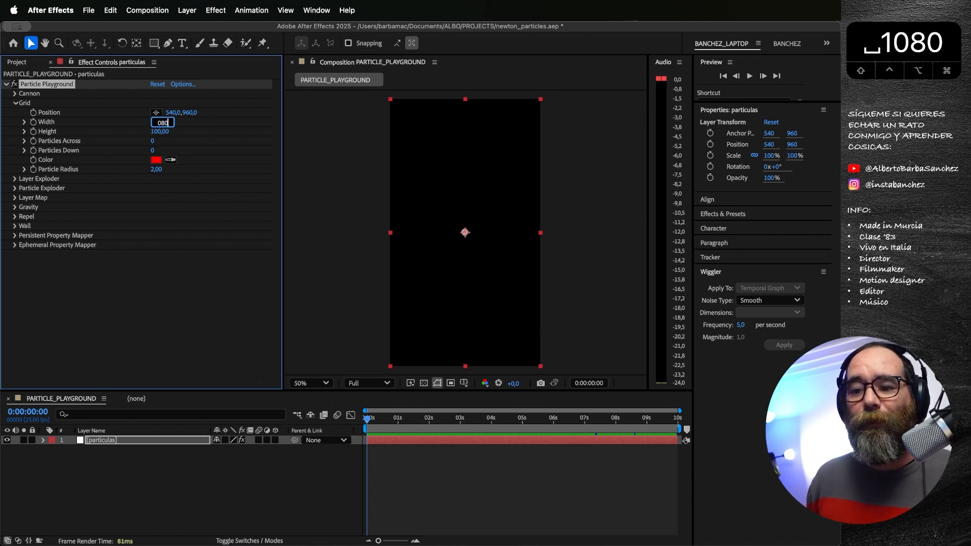
key(Return)
click(162, 130)
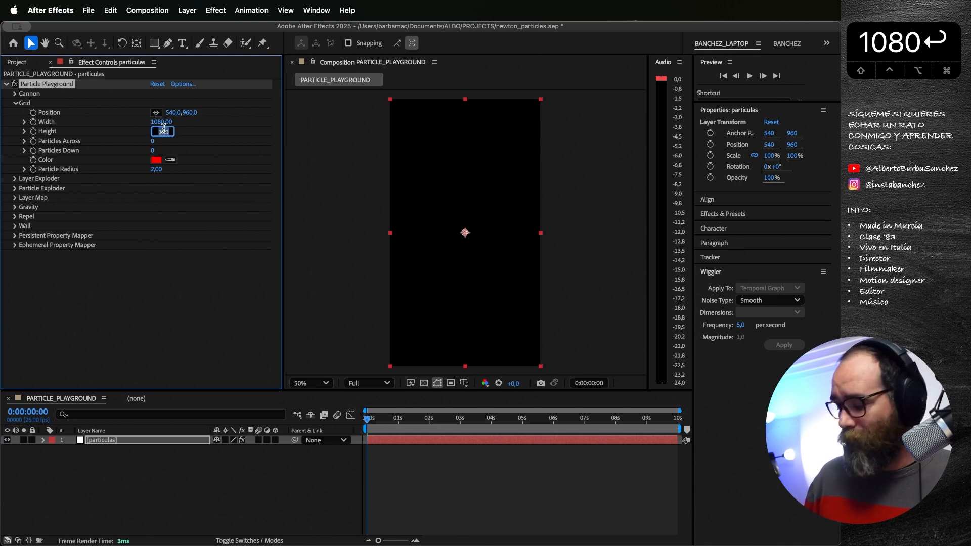
text(1920)
key(Return)
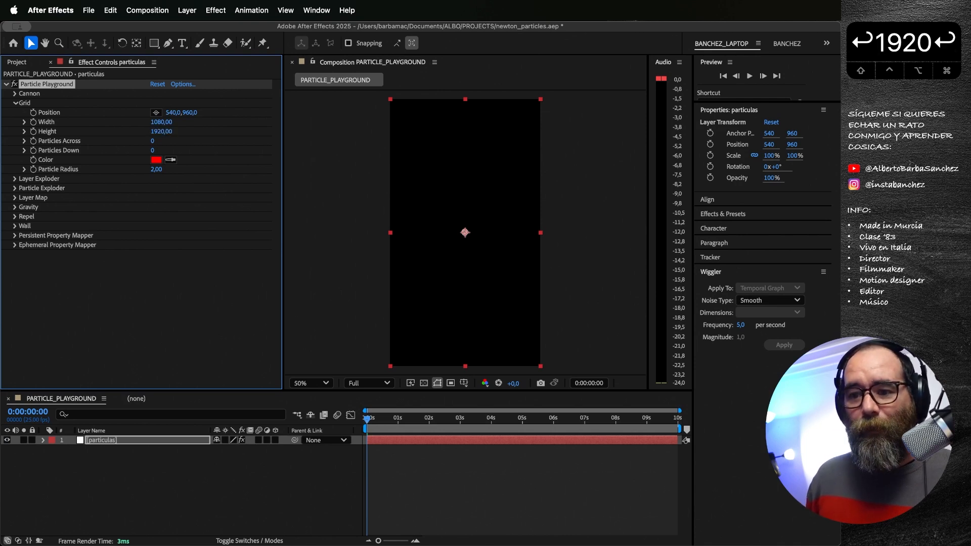
Step: Set the Grid's Particles Across to 20, Particles Down to 40 and Particle Radius to 10
click(153, 142)
text(20)
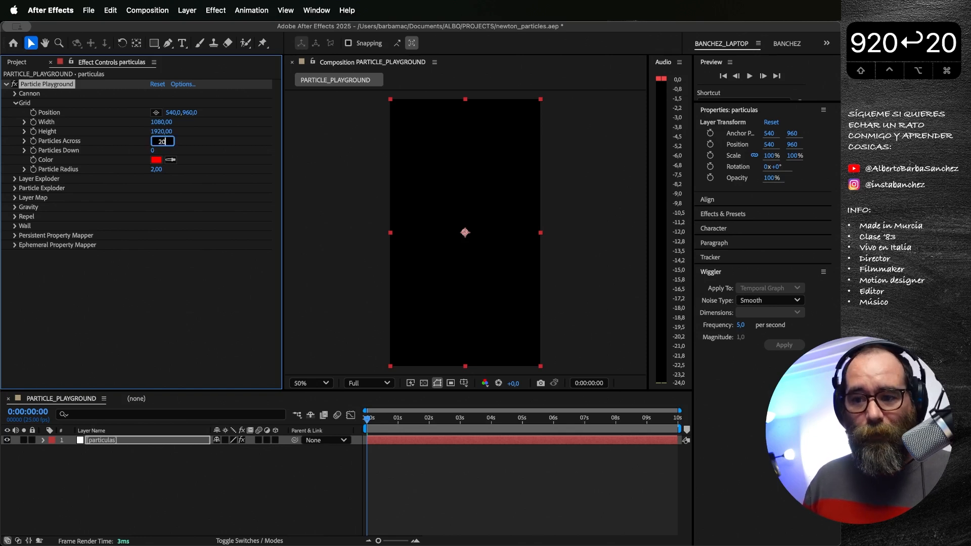
key(Tab)
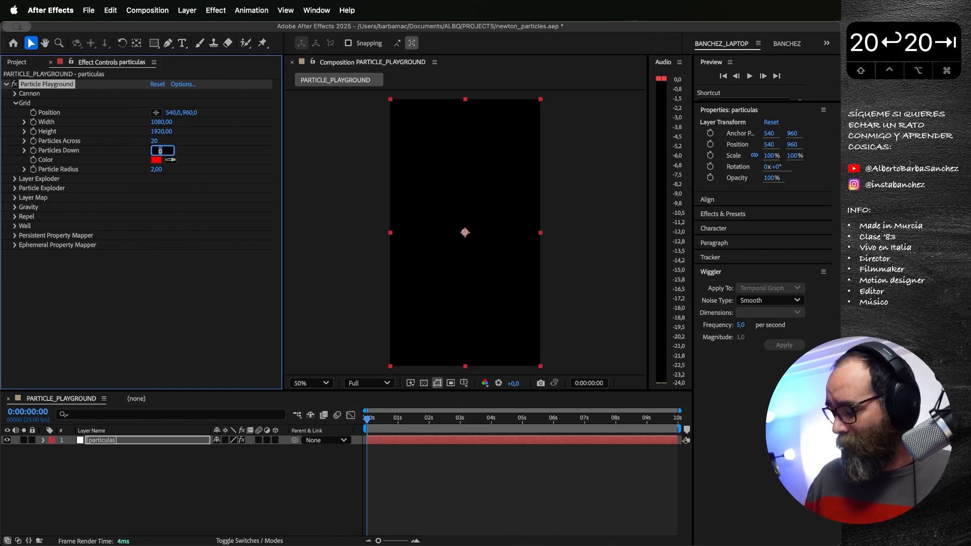
text(40)
key(Return)
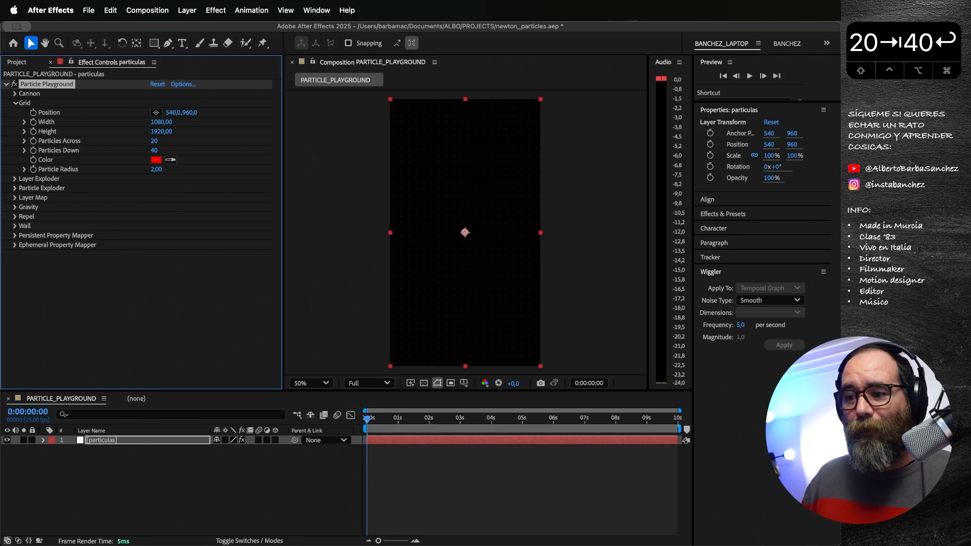
click(156, 170)
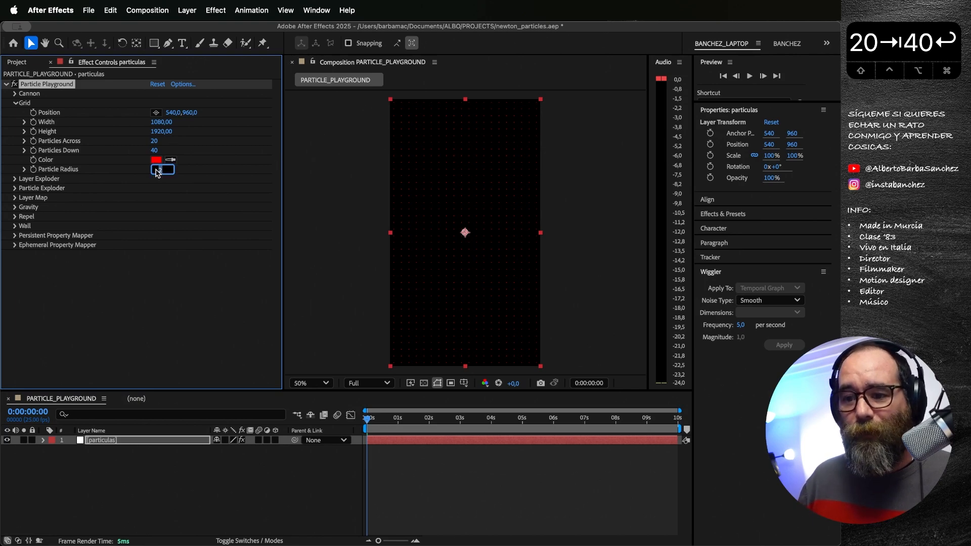
text(10)
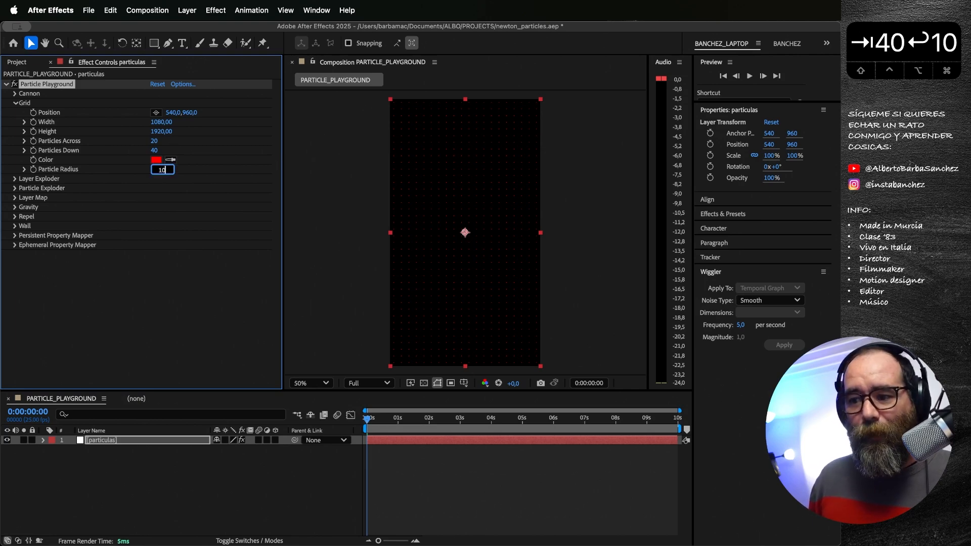
key(Return)
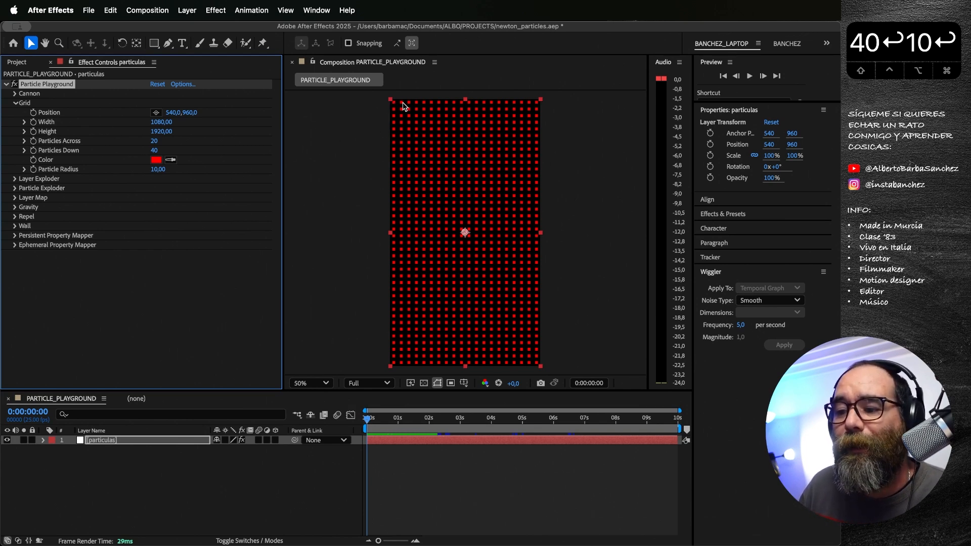
Step: Preview the continuously emitting grid, scrub through its opening frames and return to the first frame
key(space)
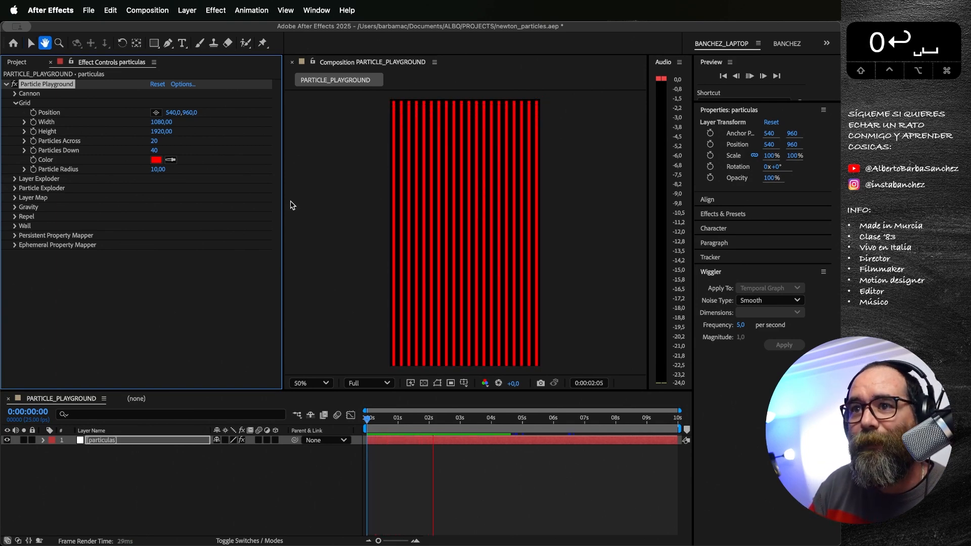
key(space)
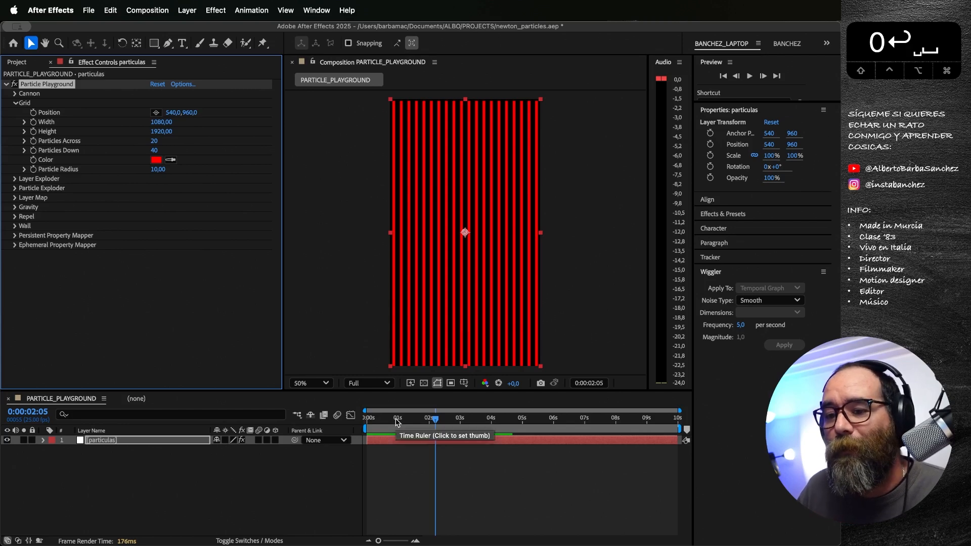
drag(397, 422, 373, 421)
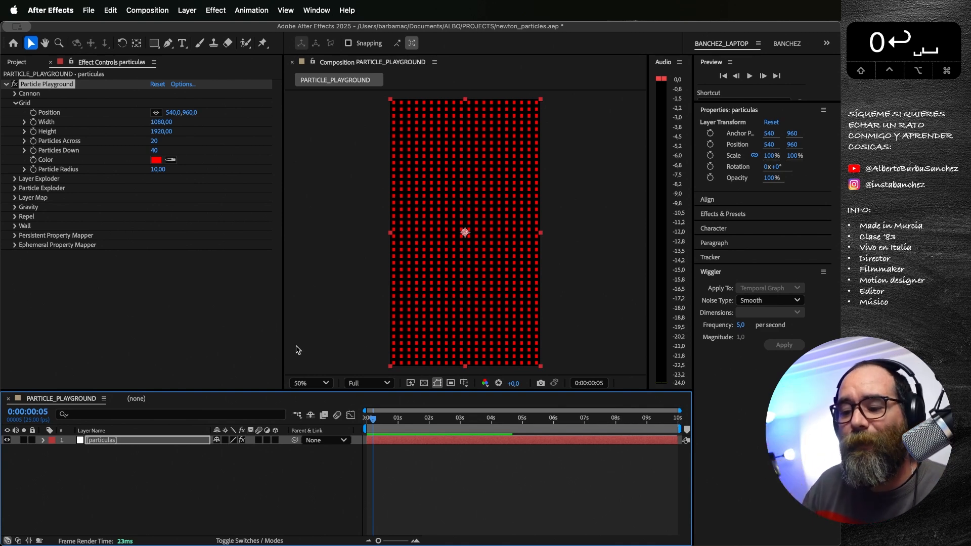
mouse_move(372, 421)
mouse_down()
mouse_move(399, 421)
mouse_move(367, 423)
mouse_up()
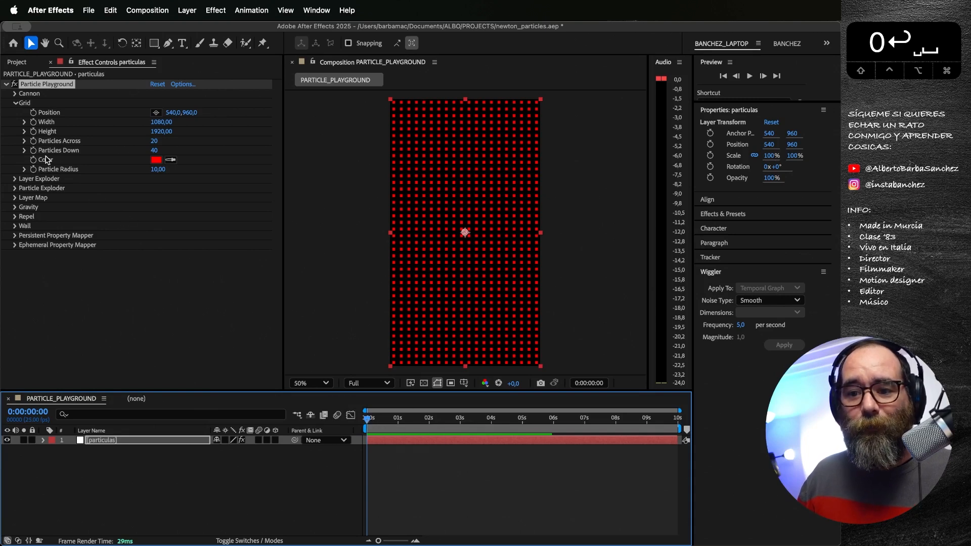
Step: Keyframe Particles Across and Particles Down at the first frame, and set both to 0 one frame after it
click(33, 142)
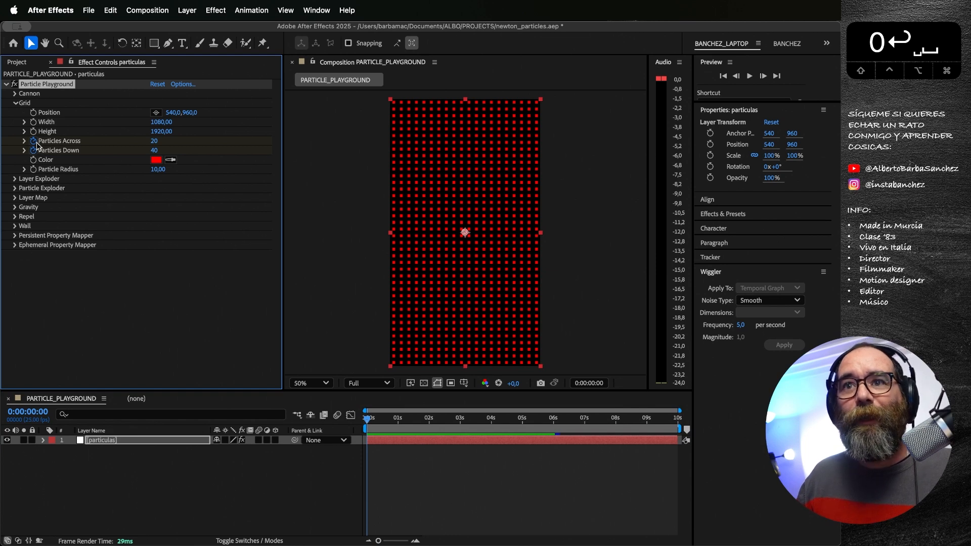
key(super+Right)
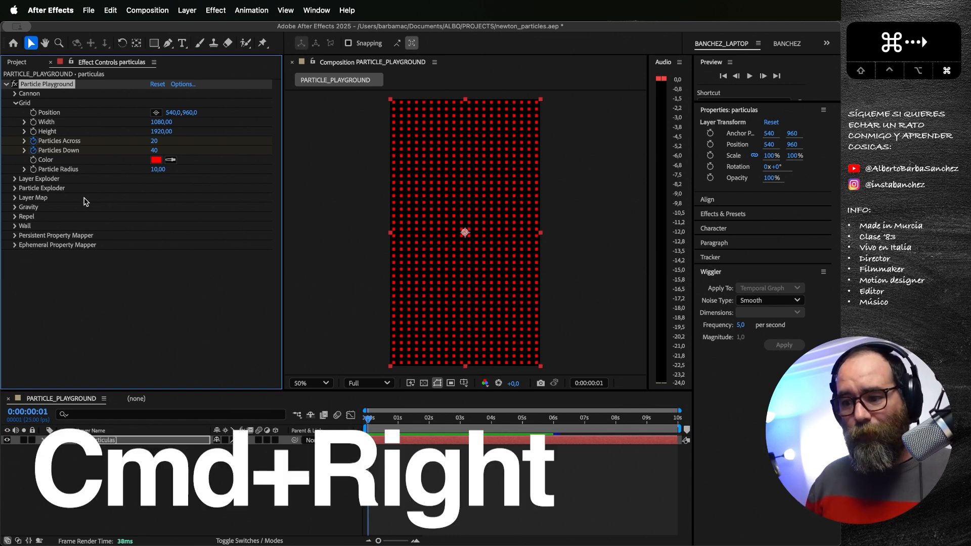
click(154, 142)
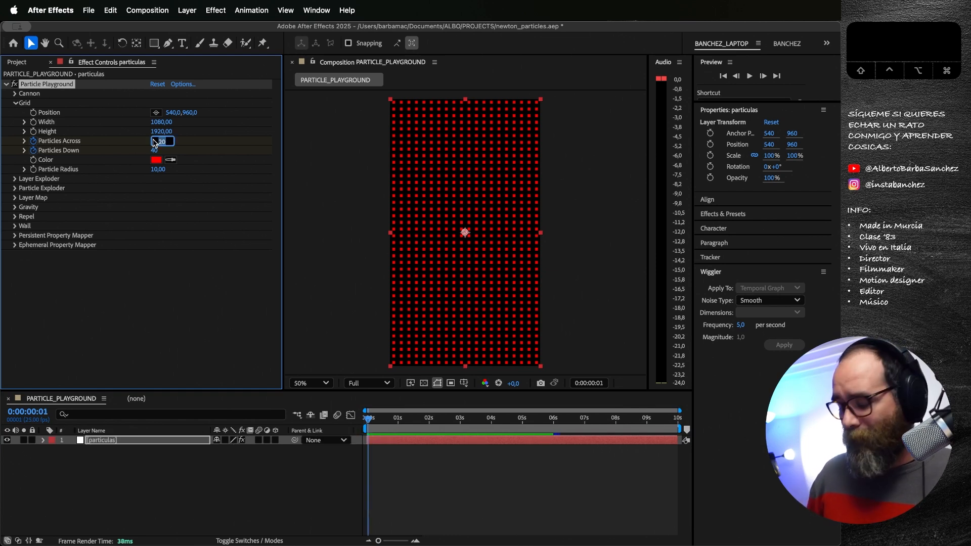
text(0)
key(Tab)
text(0)
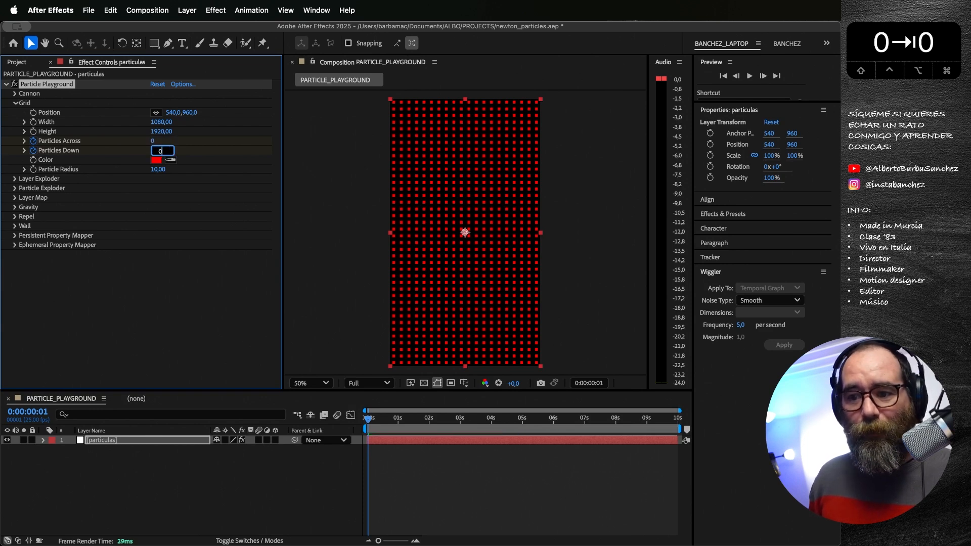
key(Return)
Step: Preview the falling particle grid from the start and scrub back to frame 5
click(362, 418)
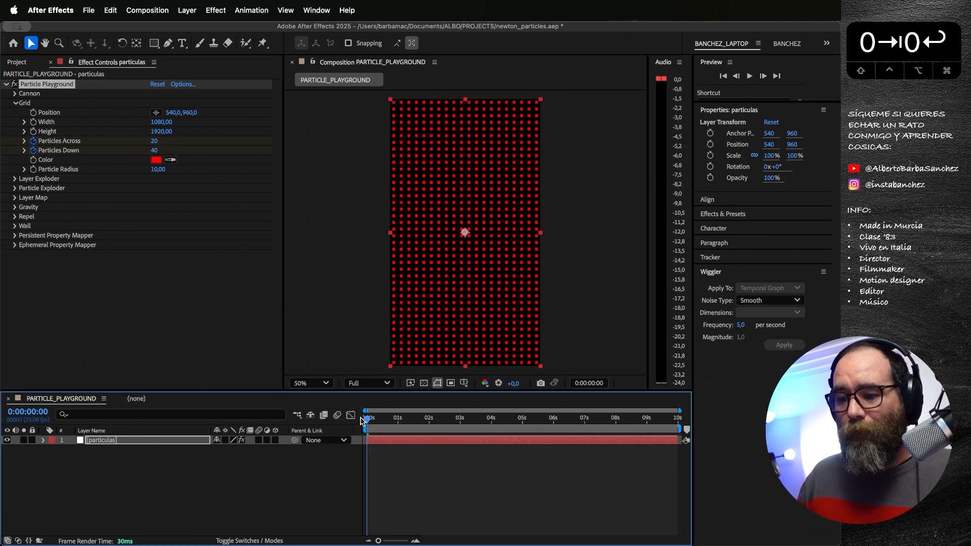
key(space)
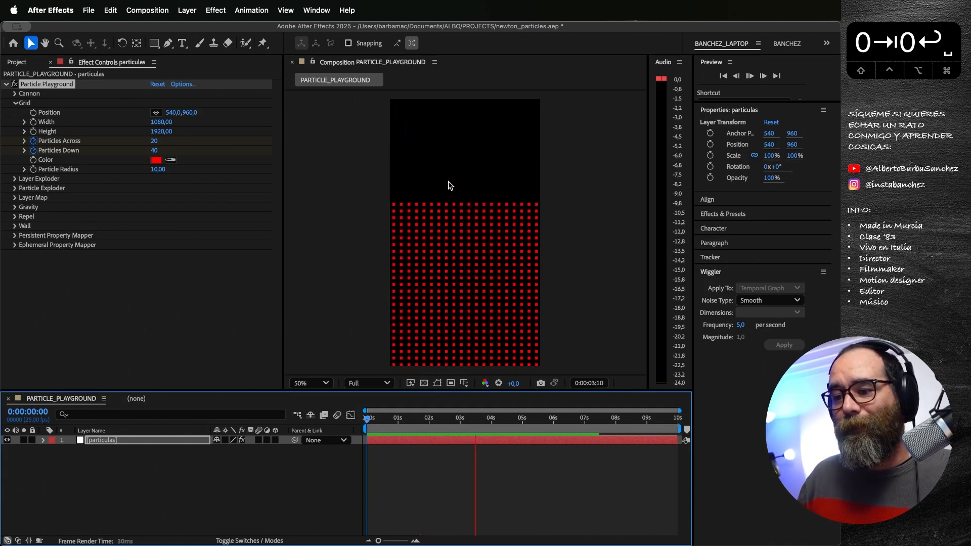
key(space)
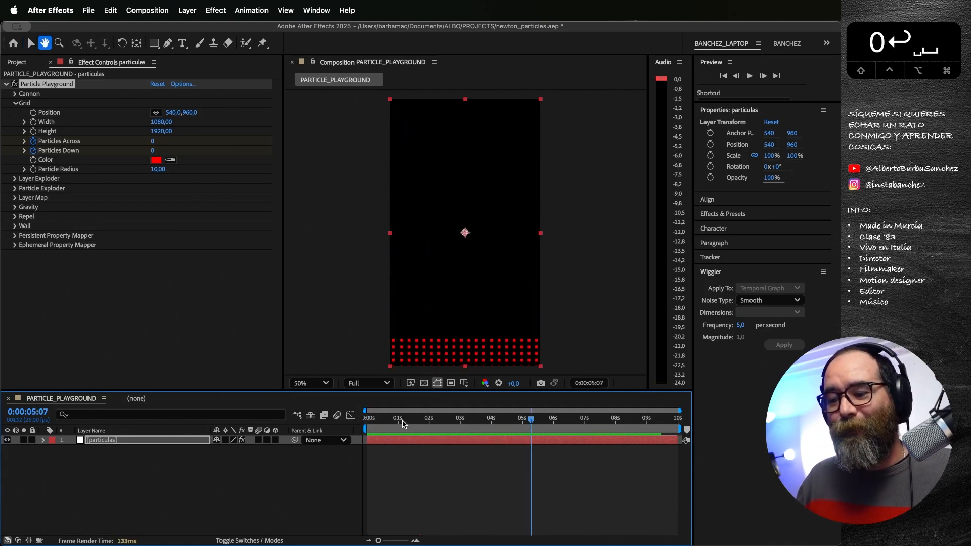
drag(403, 420, 375, 418)
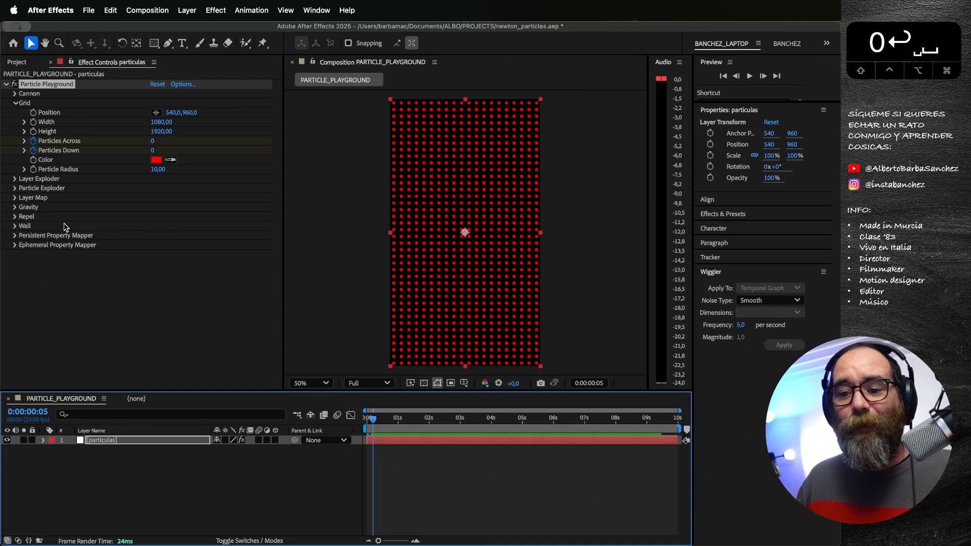
Step: Collapse the Grid settings, expand Gravity, replay the fall and return to the first frame
click(15, 104)
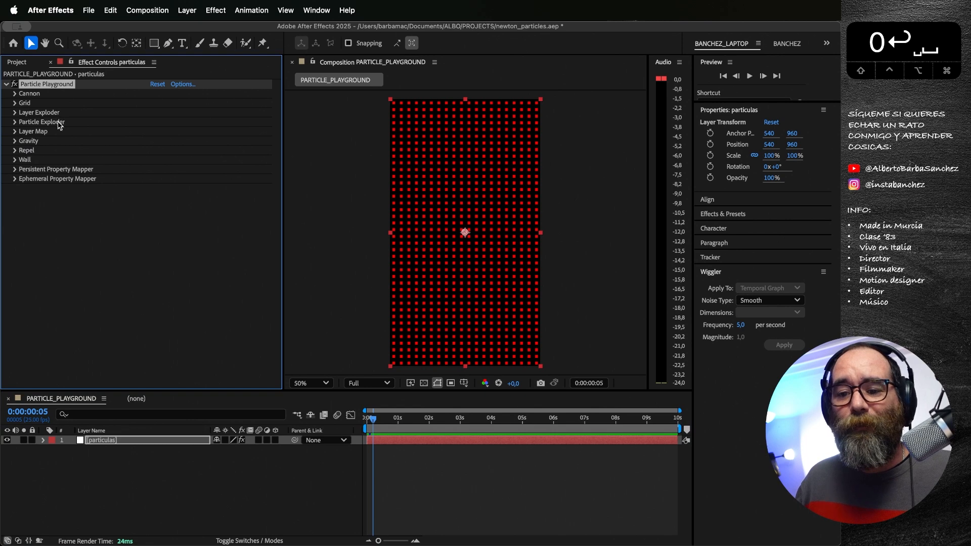
click(15, 141)
key(space)
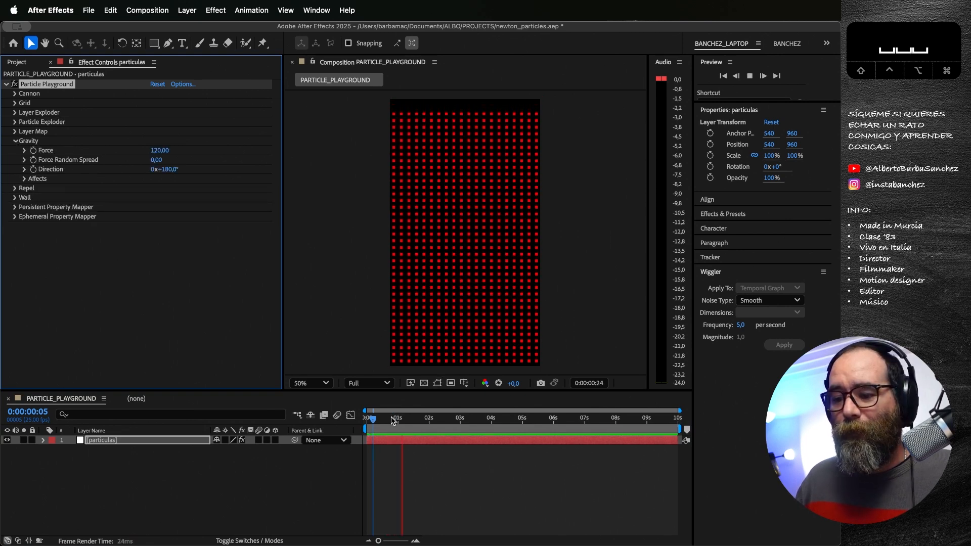
drag(395, 419, 360, 417)
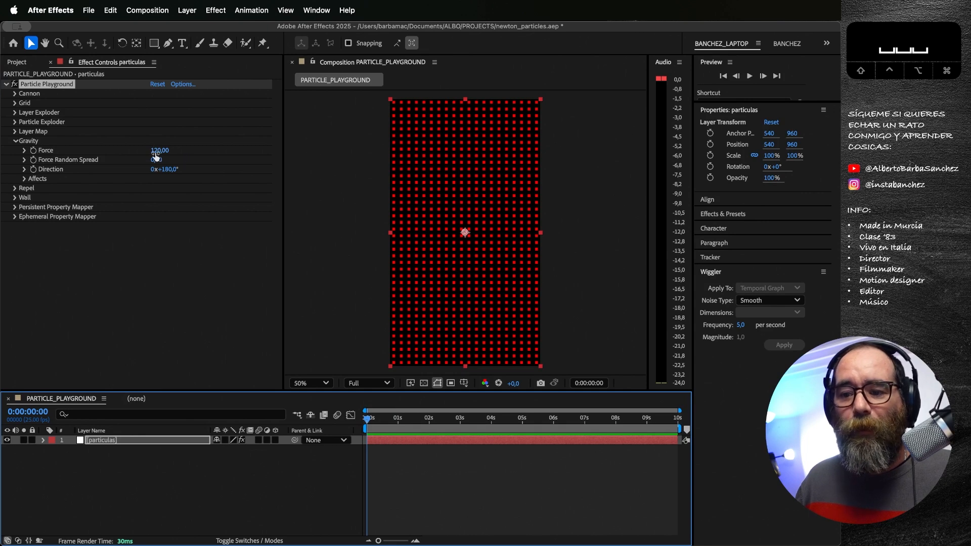
Step: Try a Gravity Force of 194 and settle on 131, scrubbing to 0:00:01:06 to check the fall
drag(158, 154, 198, 153)
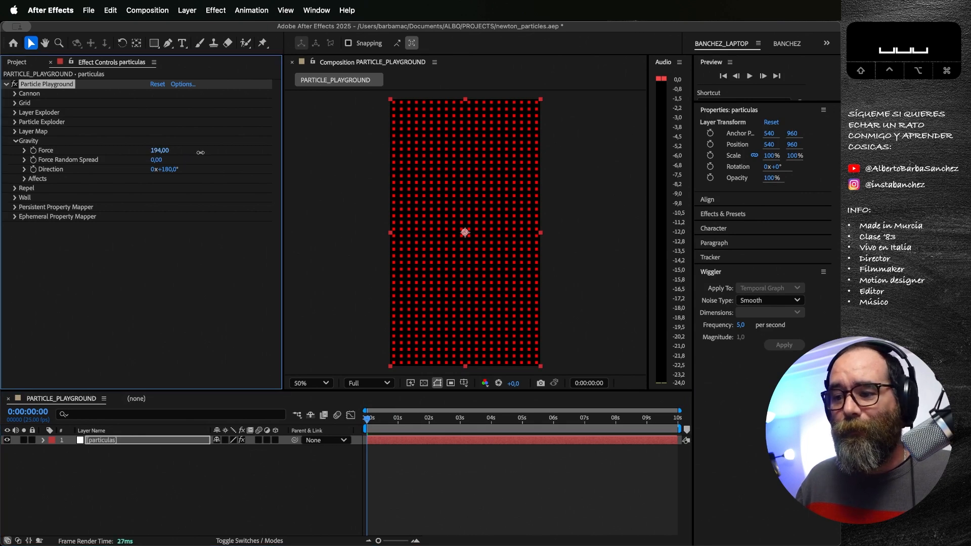
click(386, 418)
drag(385, 418, 411, 422)
mouse_move(147, 153)
mouse_down()
mouse_move(137, 164)
mouse_move(67, 167)
mouse_move(137, 165)
mouse_up()
click(408, 420)
drag(408, 421, 405, 421)
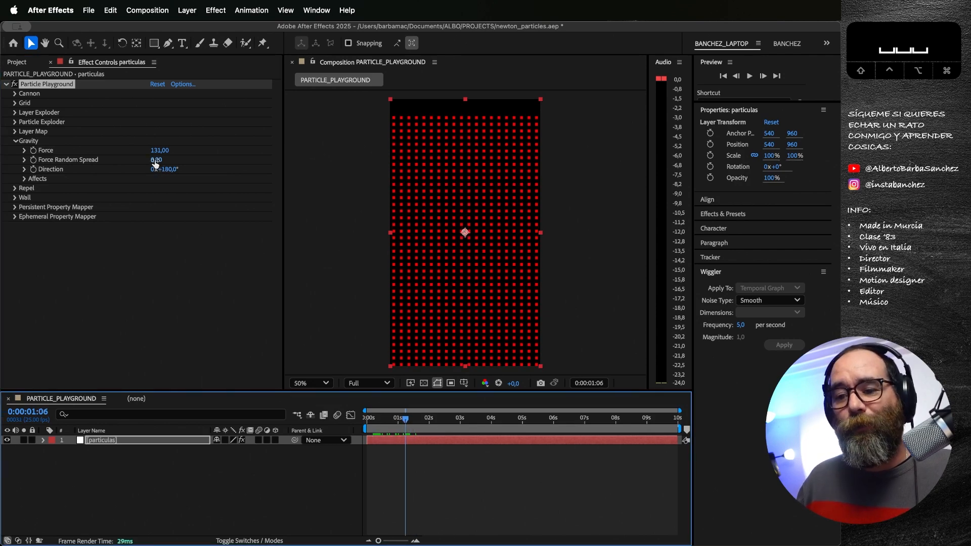
Step: Set Gravity's Force Random Spread to 0.18 and preview the scattered fall from the first frame
drag(155, 163, 167, 161)
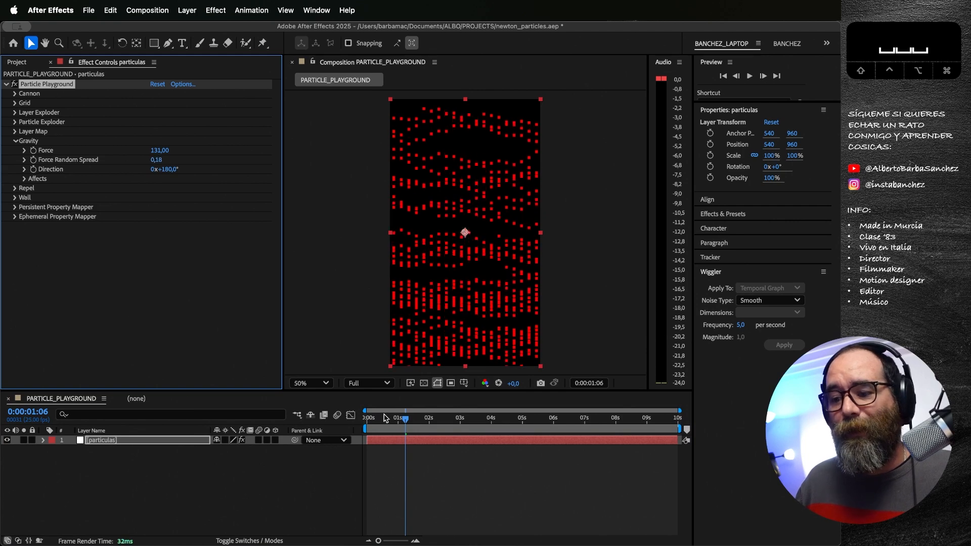
click(363, 418)
key(space)
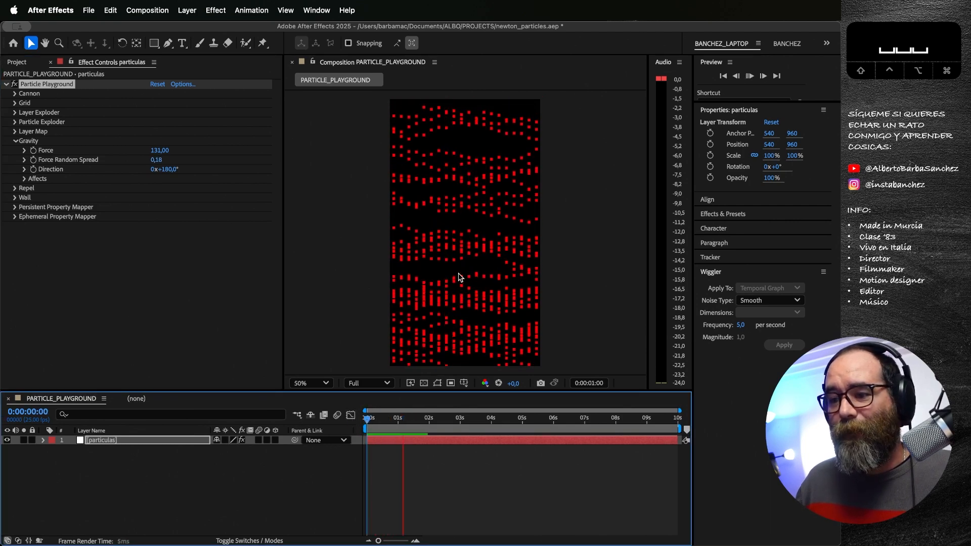
click(445, 258)
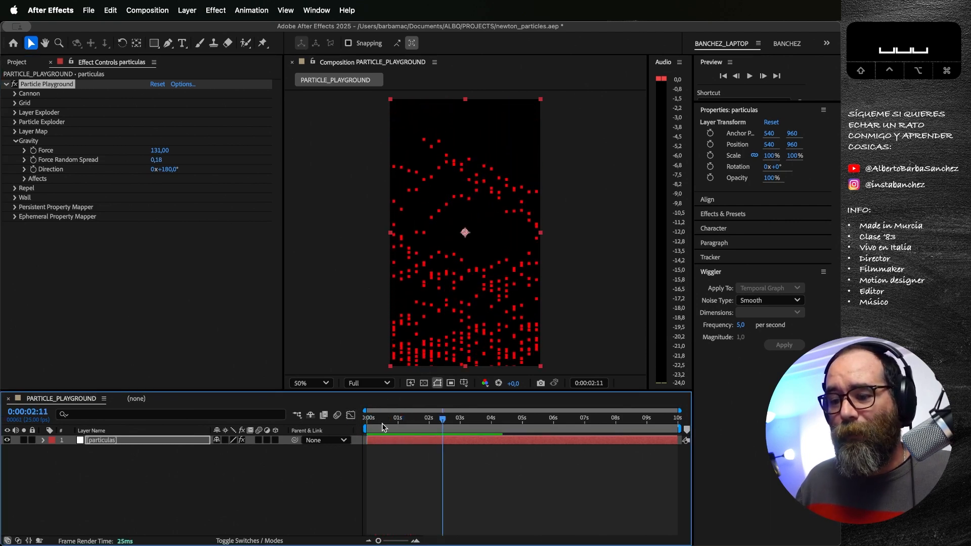
Step: Try a Gravity Force Random Spread of 1.39 near the start of the animation and preview the fall from the first frame
click(372, 420)
drag(372, 423, 398, 420)
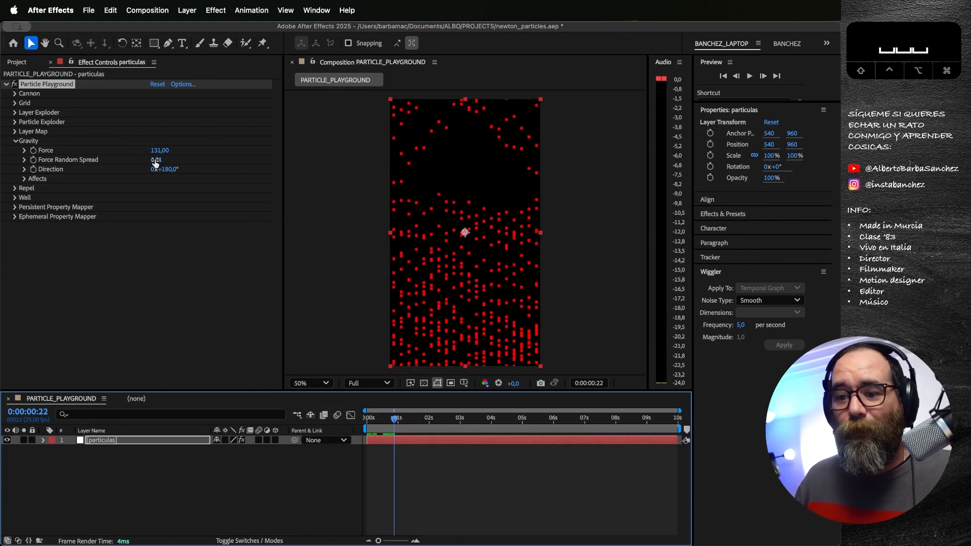
drag(155, 160, 181, 163)
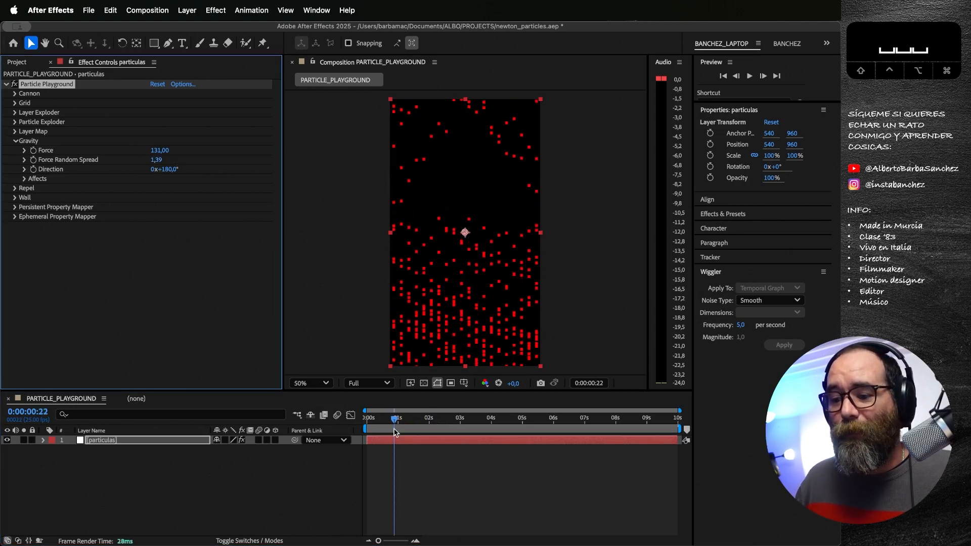
drag(395, 432, 344, 424)
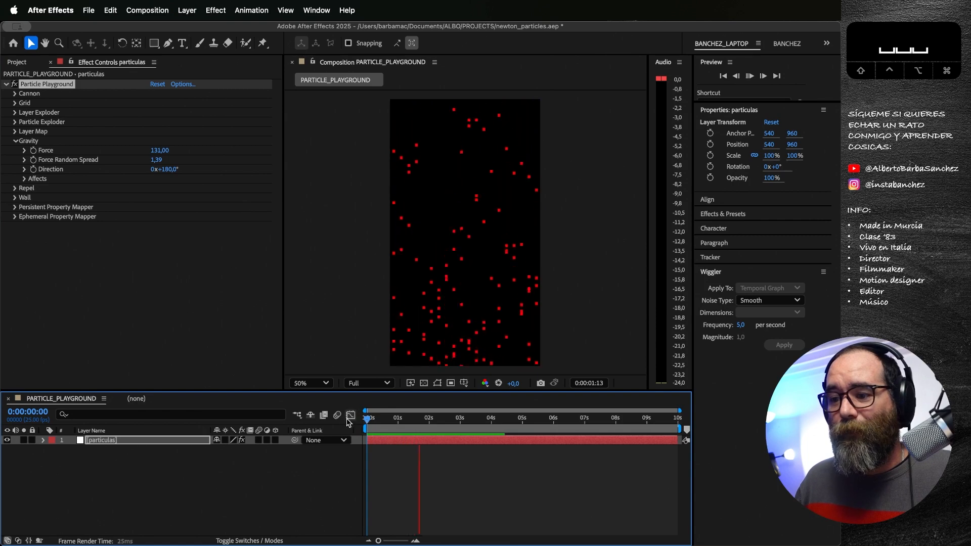
Step: Set Gravity's Force Random Spread to 0
click(155, 161)
text(0)
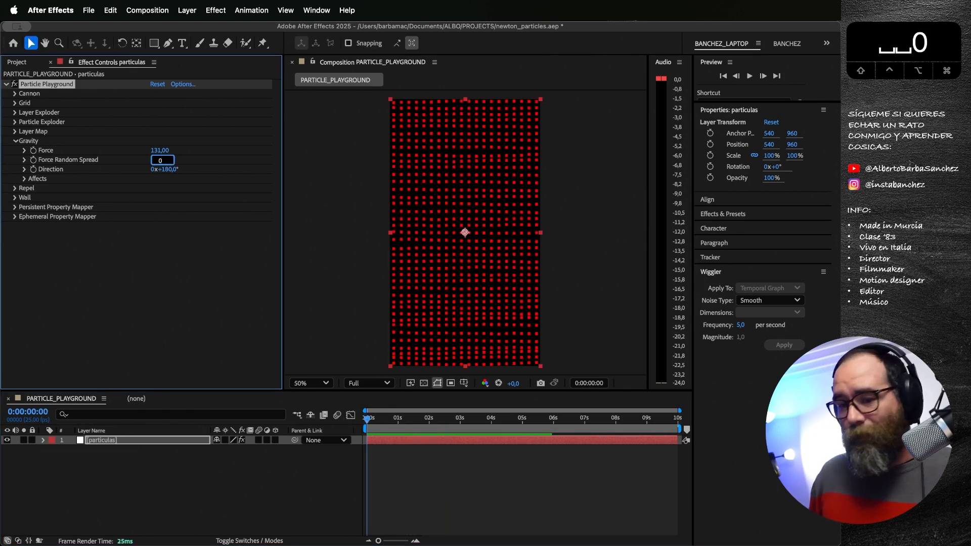
key(Return)
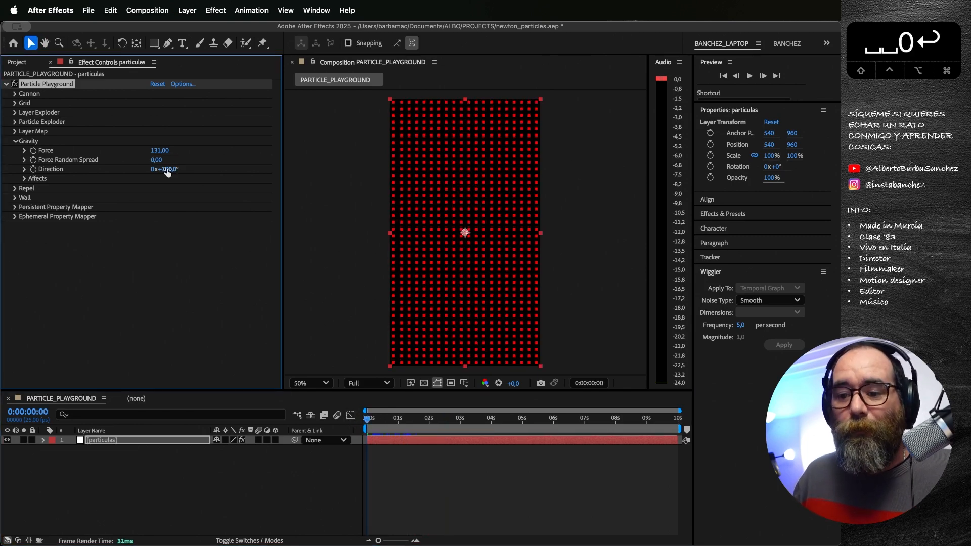
Step: Try a Gravity Direction of 239° and play the particle movement from the first frame
drag(167, 172, 203, 170)
click(375, 416)
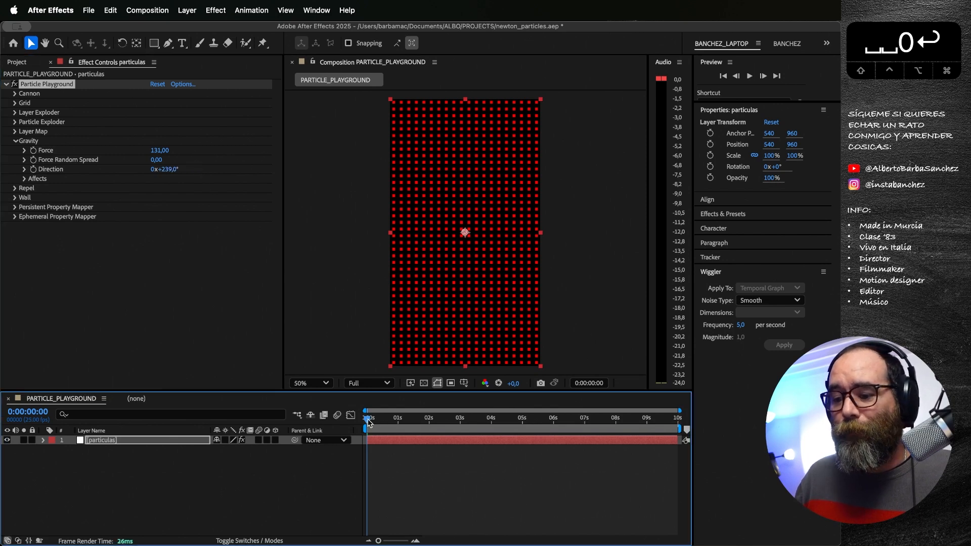
key(space)
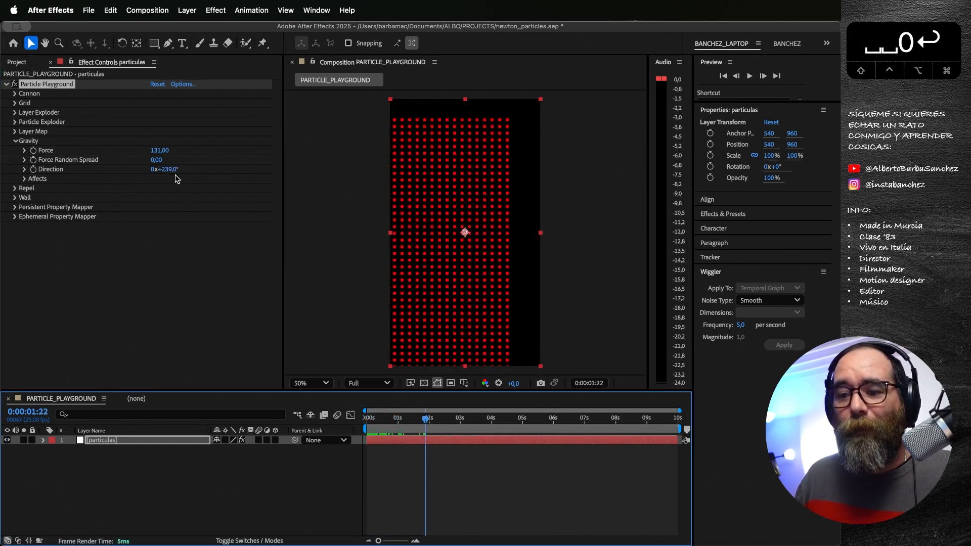
Step: Try a Gravity Direction of 309° and preview the particle movement from the first frame
drag(168, 170, 212, 173)
drag(393, 420, 347, 421)
key(space)
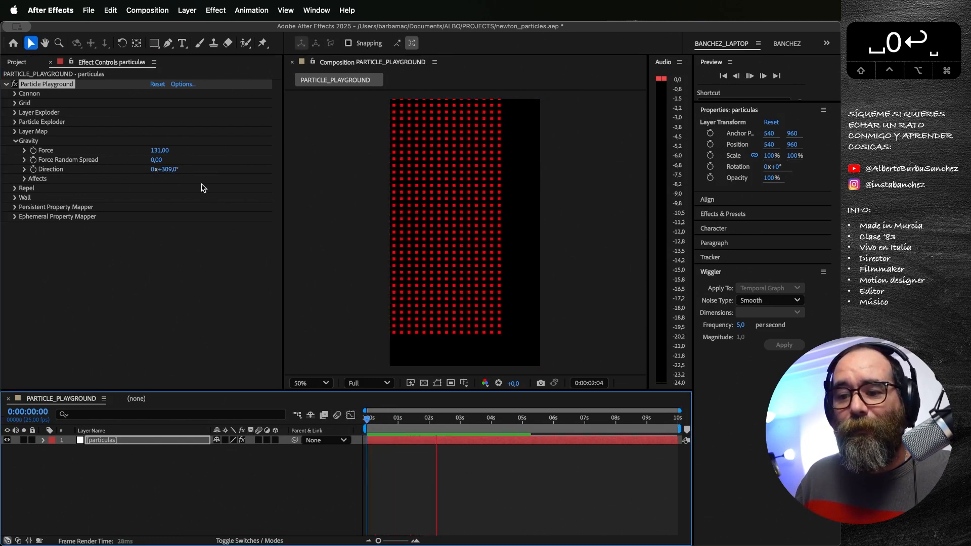
key(space)
Step: Set Gravity's Direction to 180°, return to the first frame and set the Gravity Force to 0
click(168, 170)
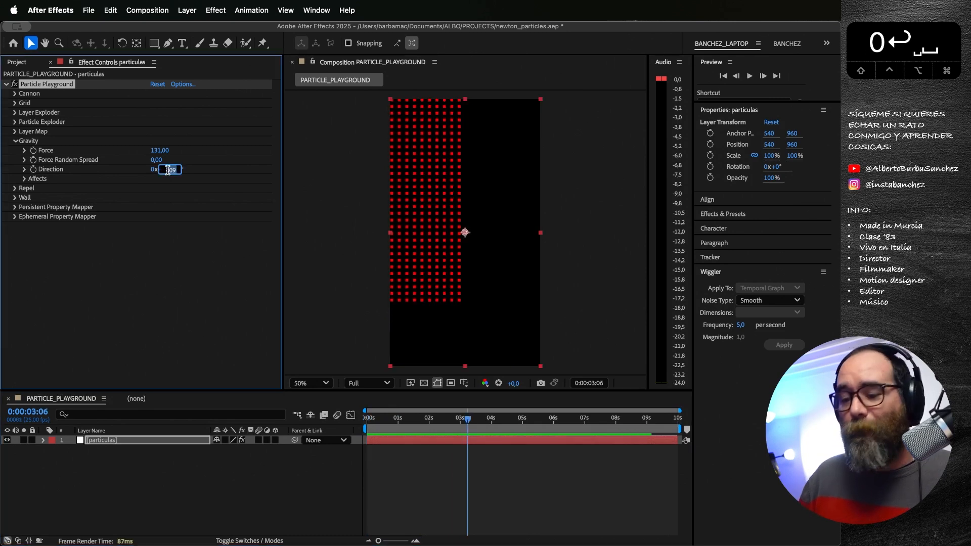
text(180)
key(Return)
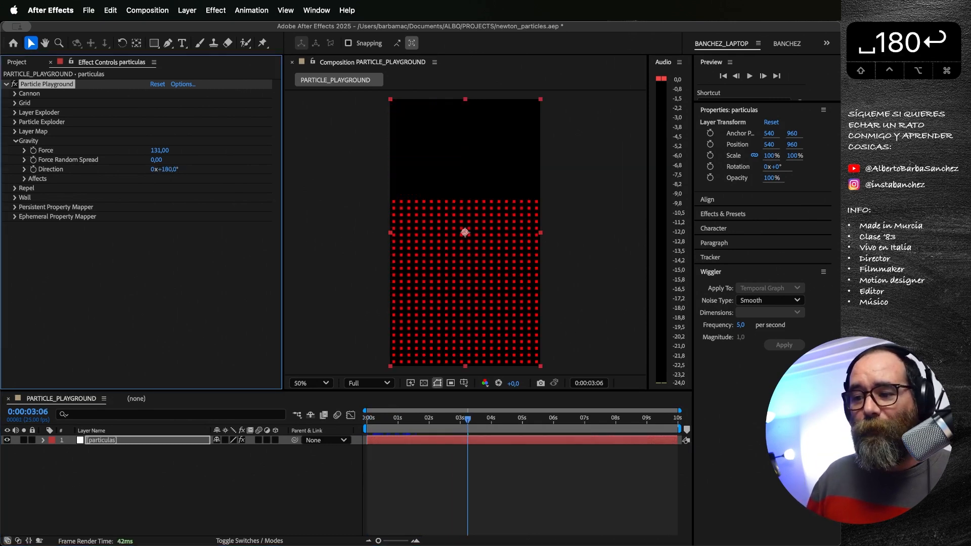
drag(420, 419, 367, 419)
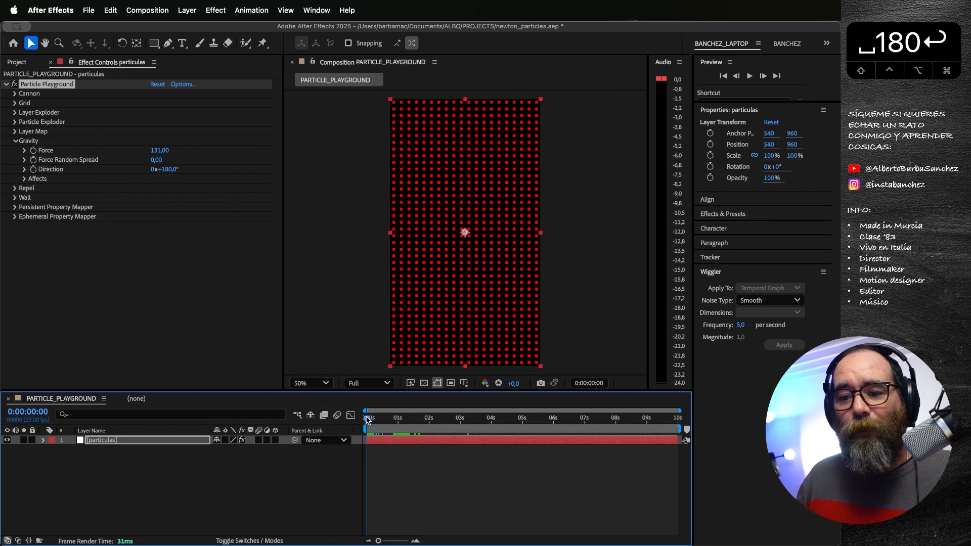
click(160, 152)
text(0)
key(Return)
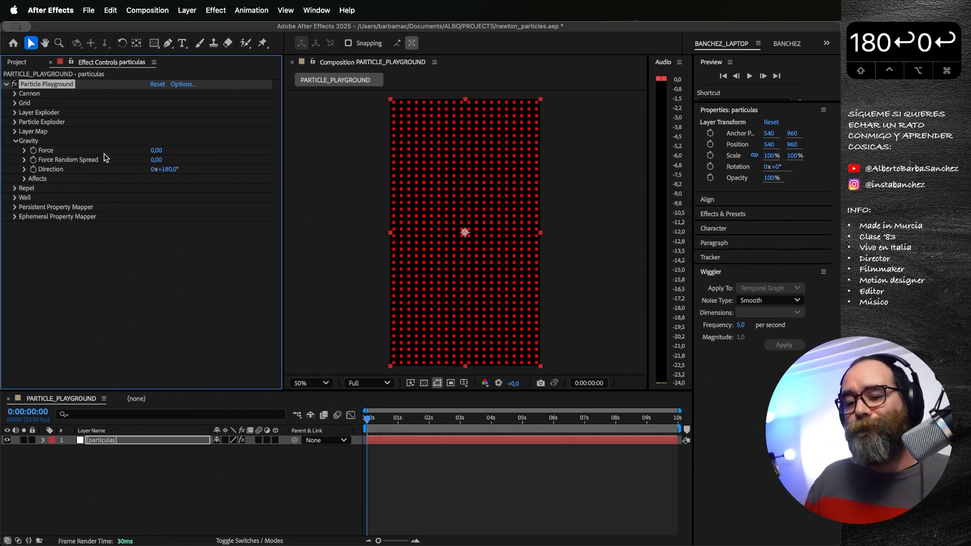
Step: Look through Gravity's Affects options and the Repel settings, collapse both and return to the first frame
click(25, 180)
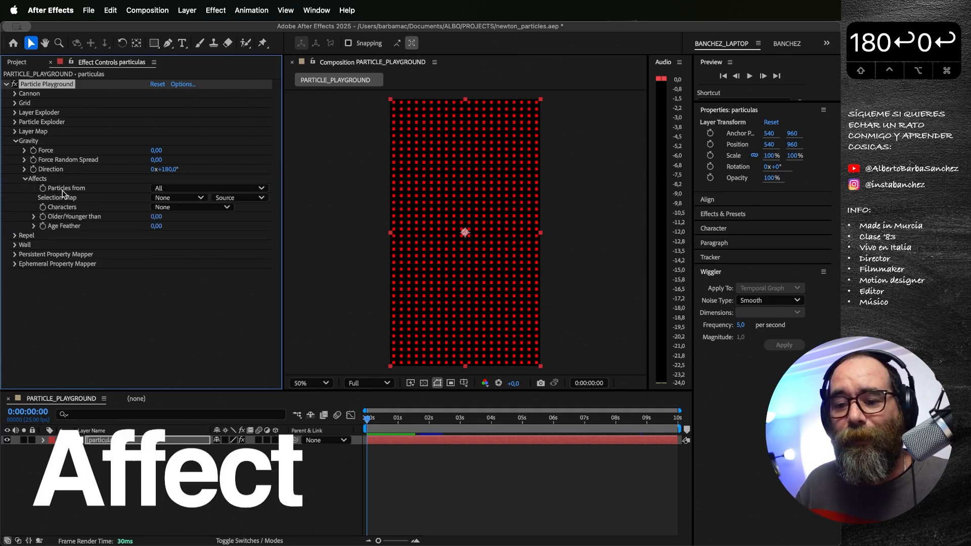
click(14, 236)
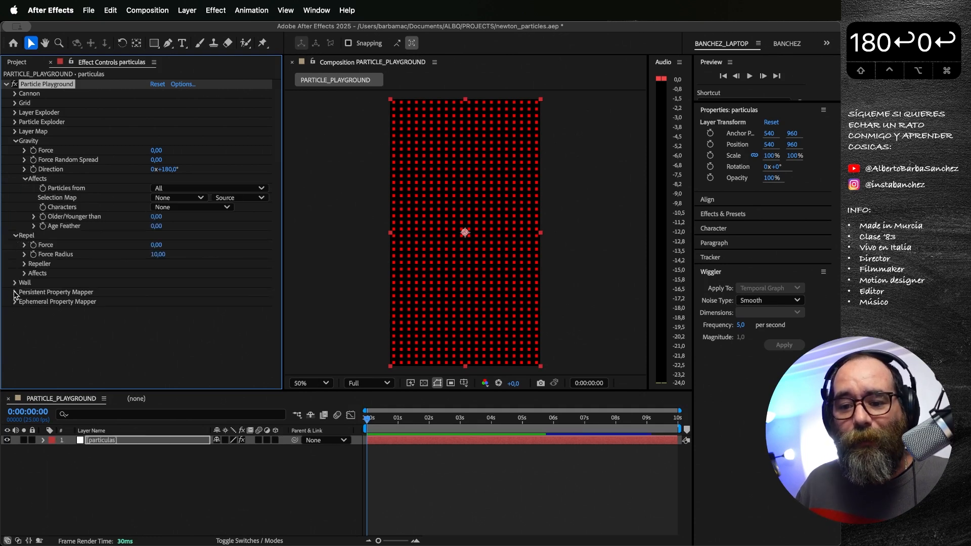
click(14, 235)
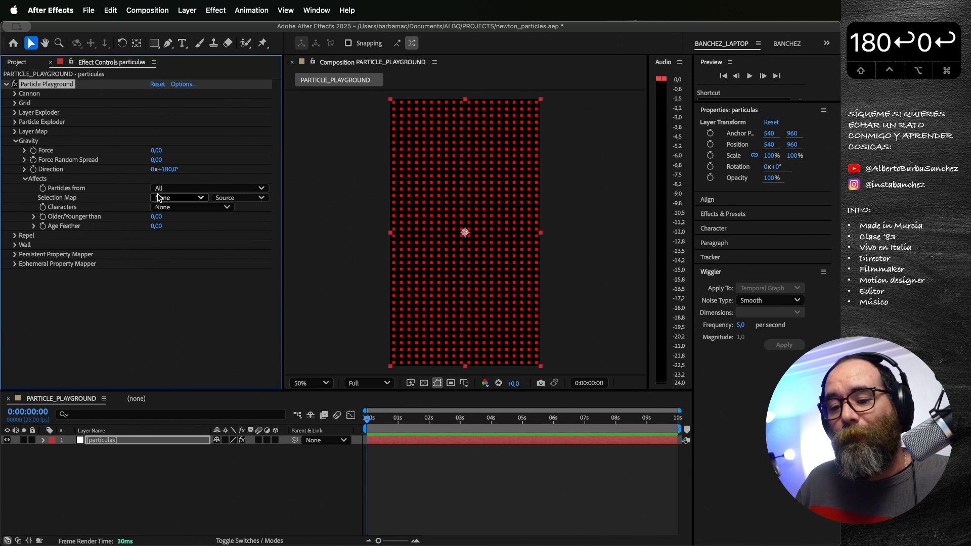
click(25, 179)
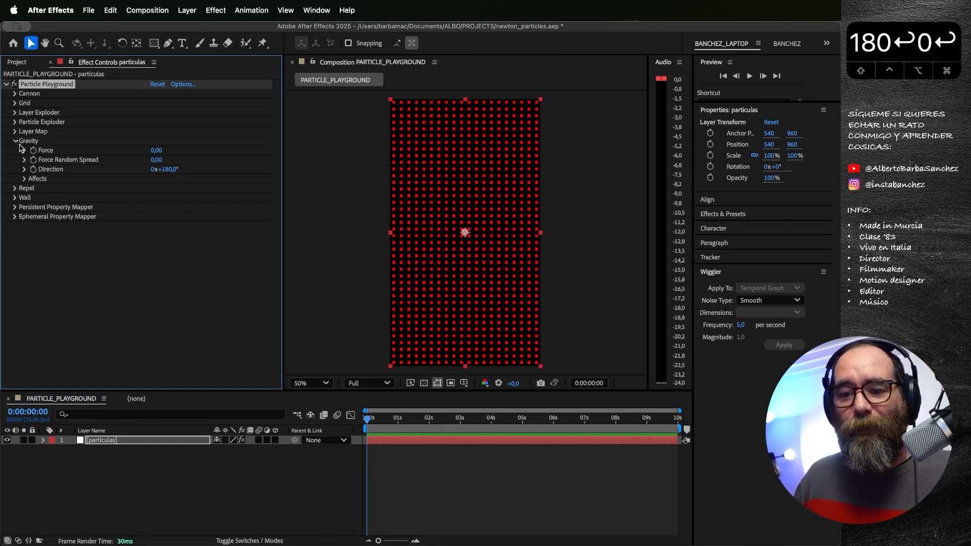
drag(380, 420, 349, 417)
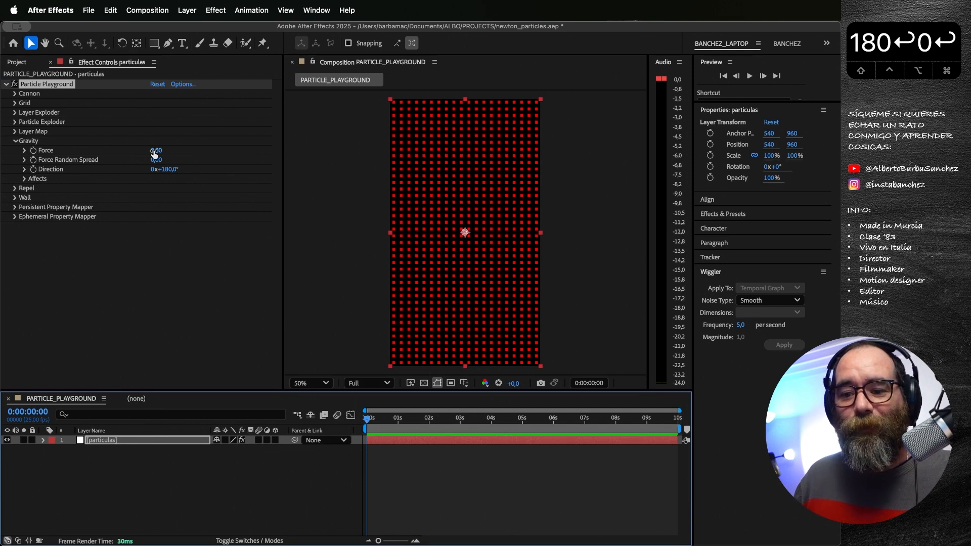
Step: Expand the Wall settings and add a full-frame rectangular mask to the particulas layer
click(15, 197)
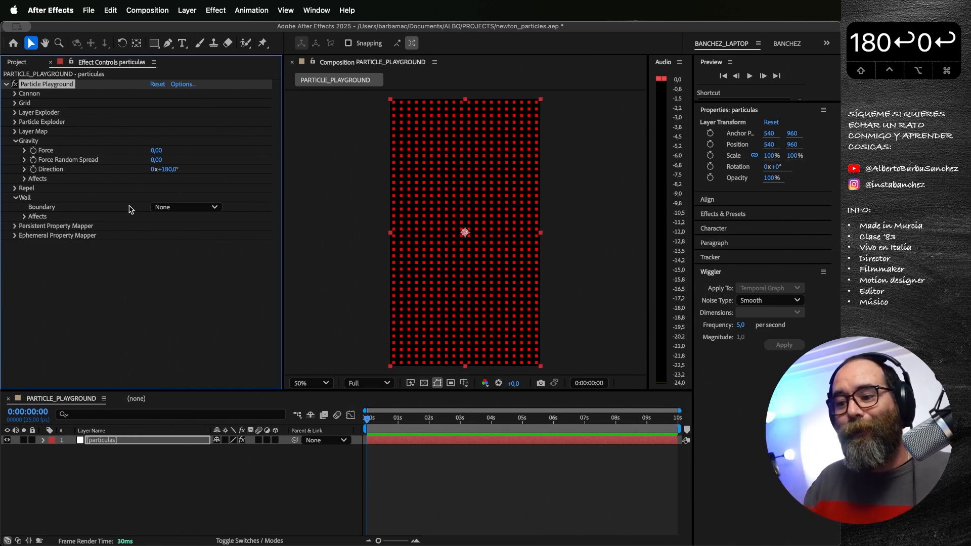
click(112, 441)
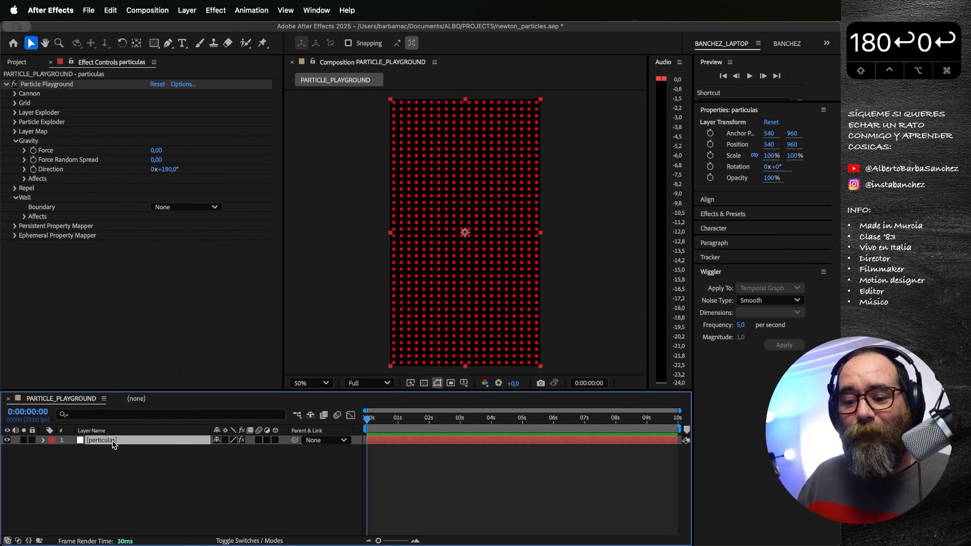
double_click(154, 44)
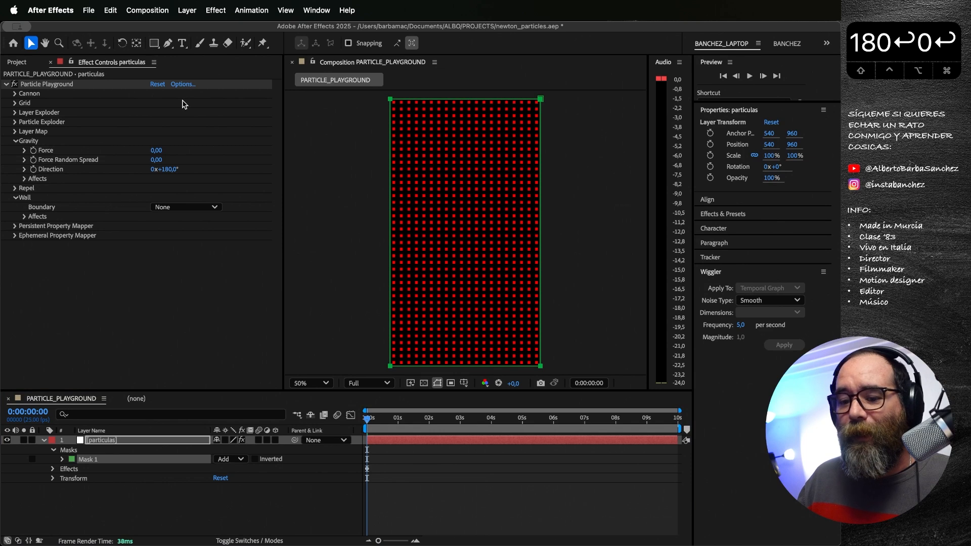
Step: Set Mask 1's bounding box to Left 10, Top 10, Right 1070 and Bottom 1920-10 px
click(62, 460)
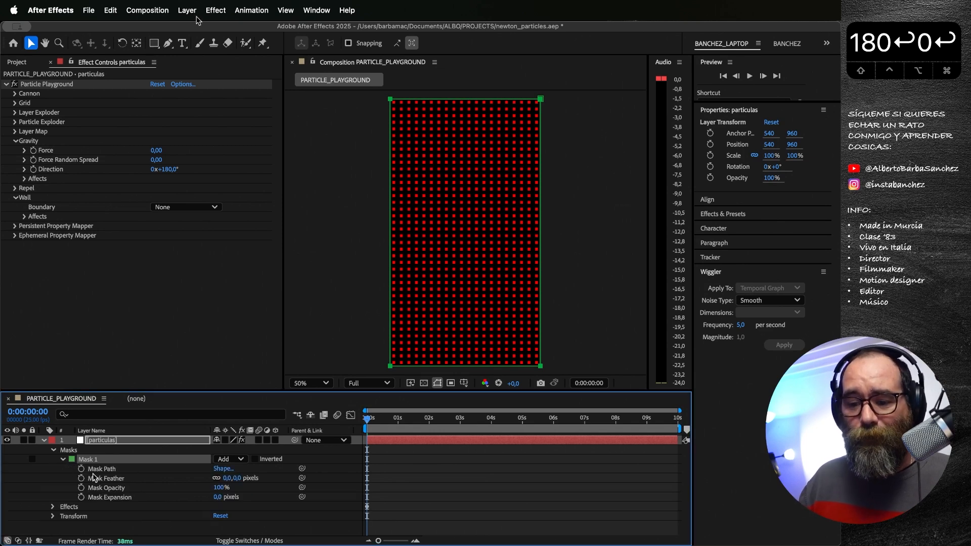
click(226, 470)
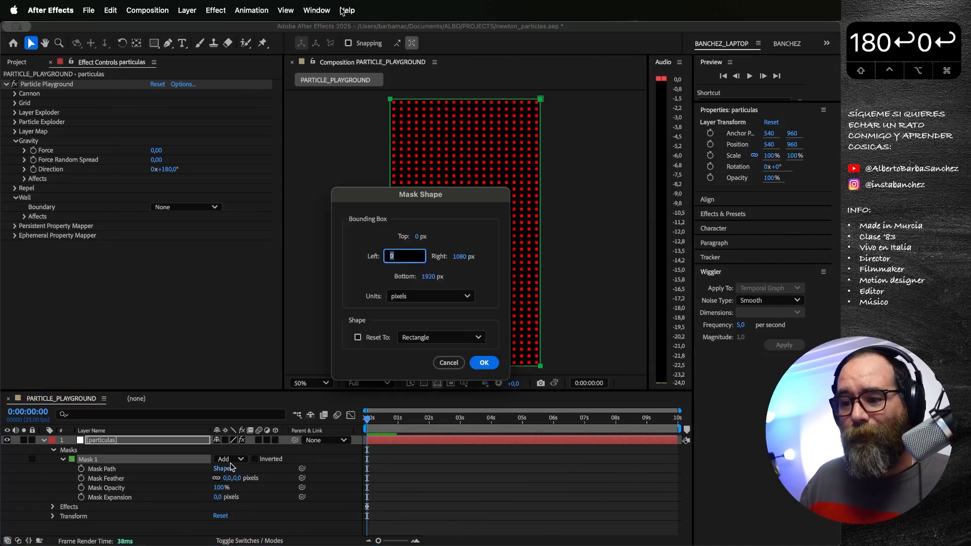
text(10)
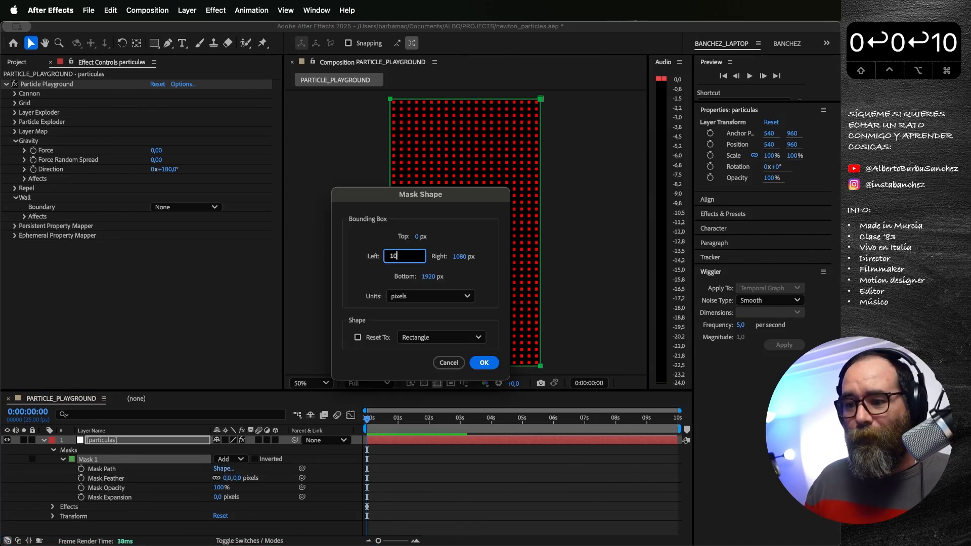
key(Tab)
text(10)
key(Tab)
text(1070)
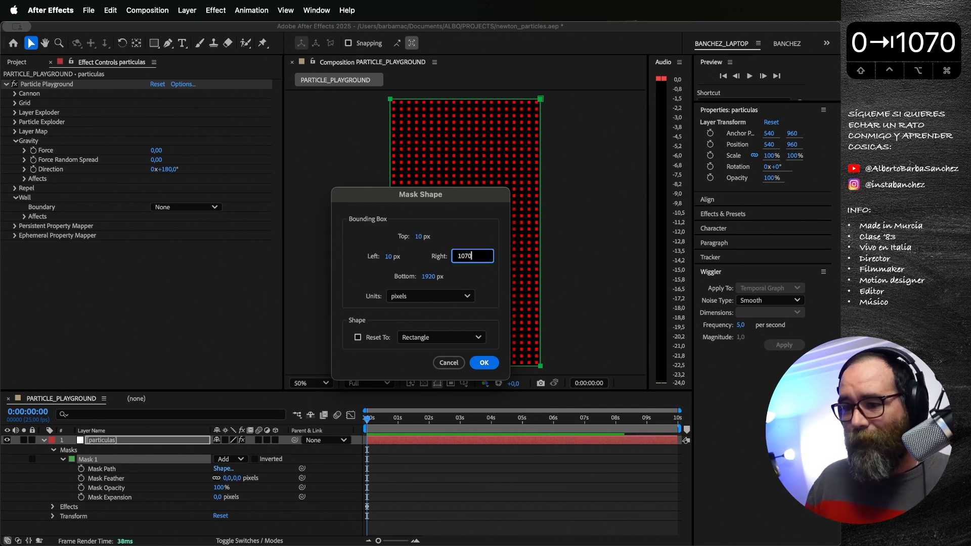
key(Tab)
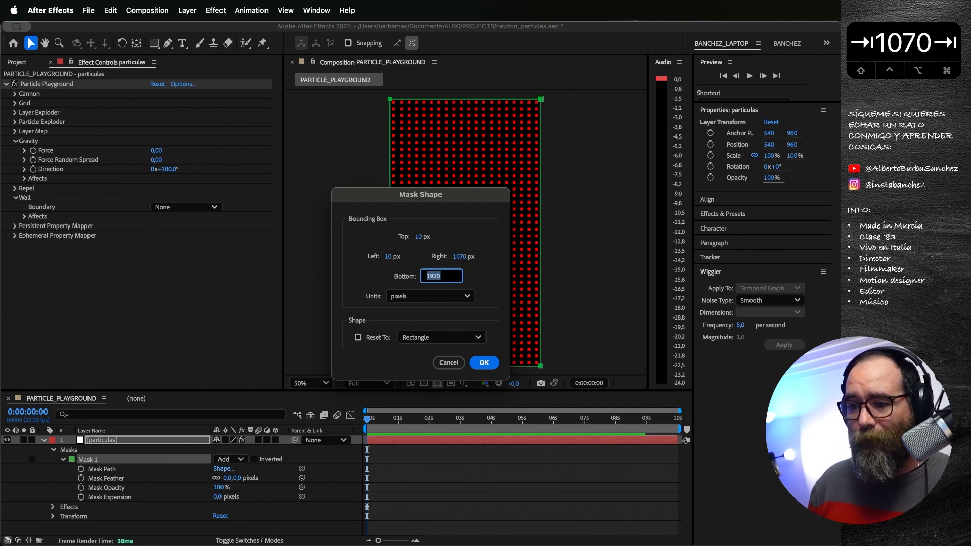
key(Right)
text(-)
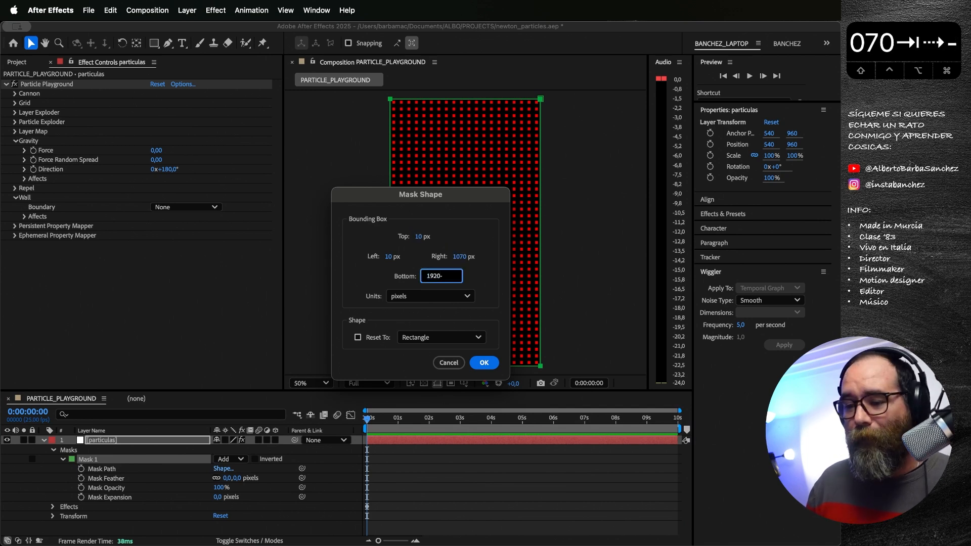
text(10)
key(Return)
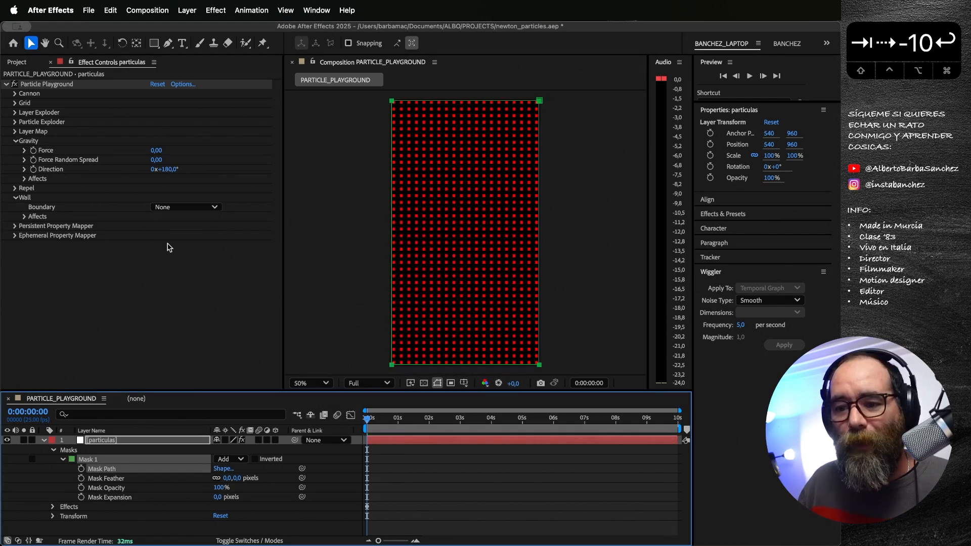
Step: Use Mask 1 as the Wall Boundary, set the Gravity Force to 61 and preview the particles against the wall
click(172, 208)
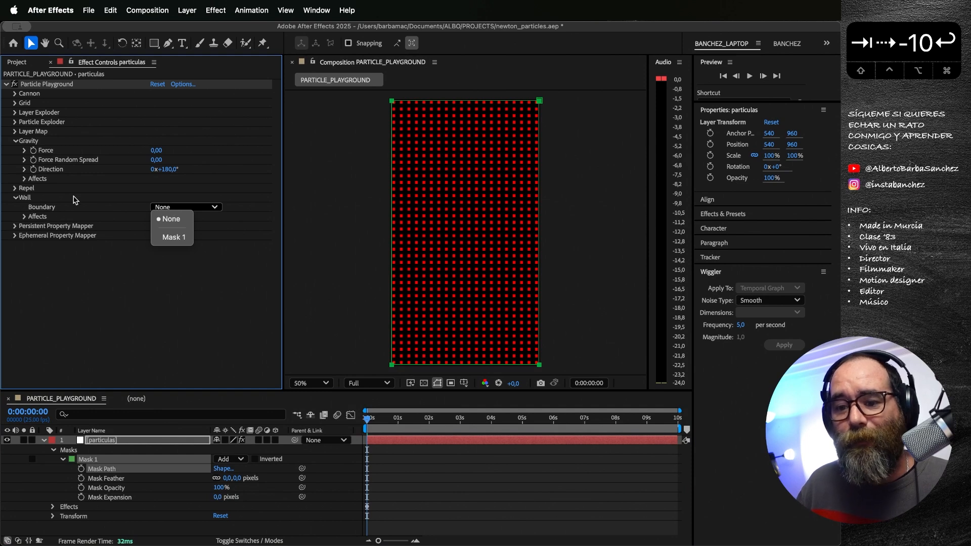
click(173, 237)
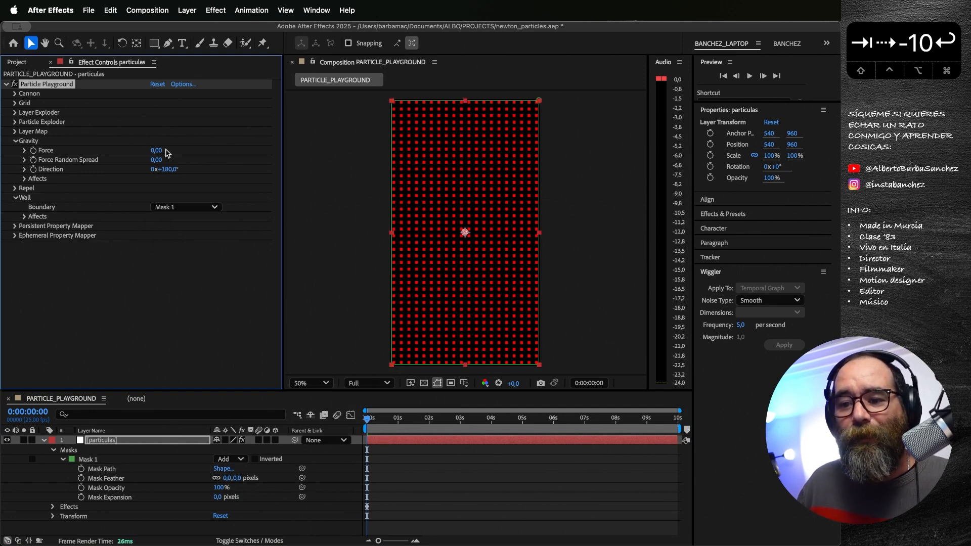
drag(157, 151, 192, 149)
key(space)
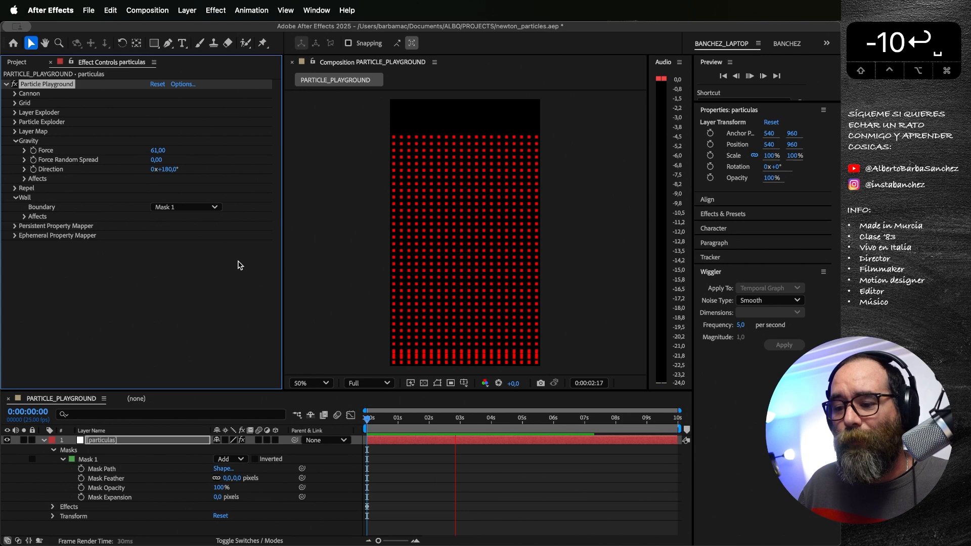
key(space)
Step: Try a Gravity Direction of 203° with the mask wall and preview the animation from the first frame
drag(169, 169, 181, 169)
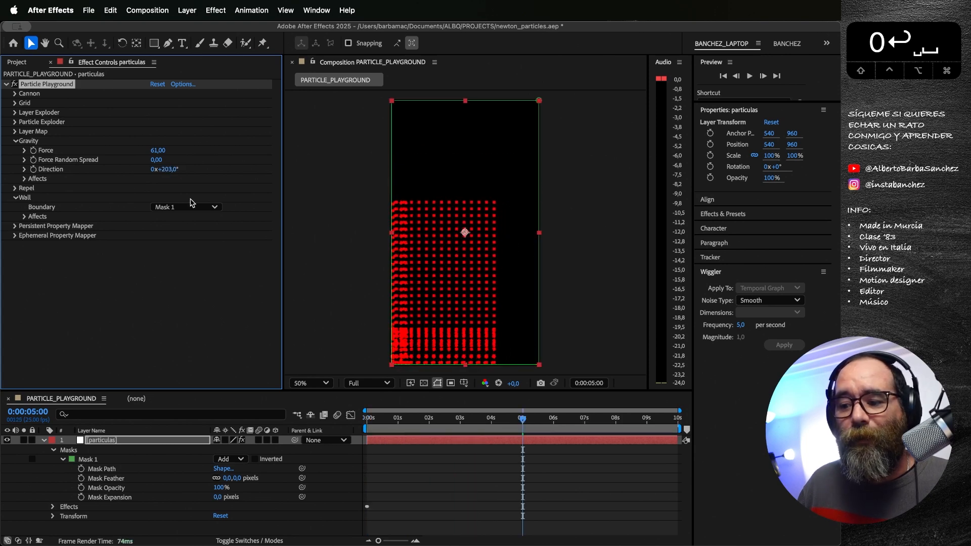
key(Home)
key(space)
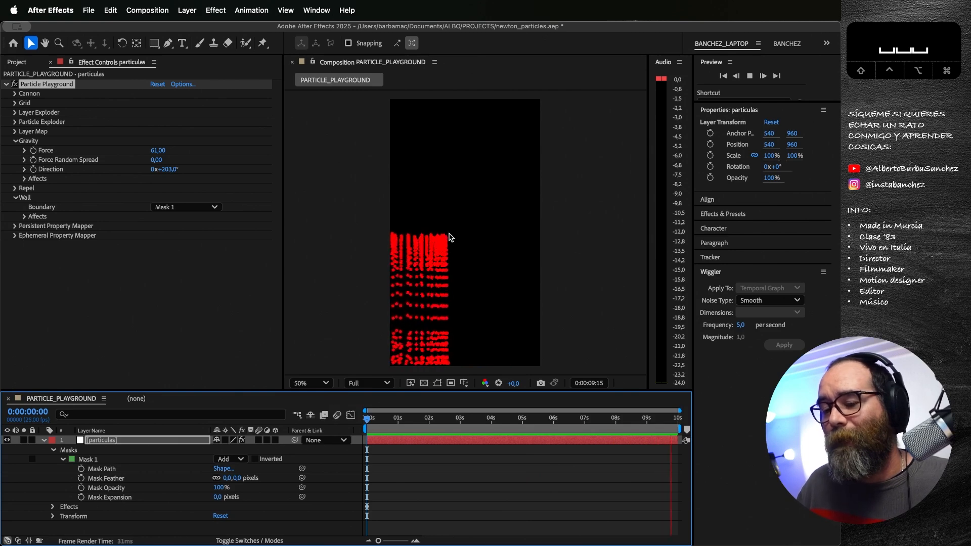
key(space)
Step: Go back to the first frame and reset Gravity to a Direction of 180° and a Force of 0
drag(402, 420, 366, 420)
click(167, 169)
text(180)
key(Return)
click(158, 150)
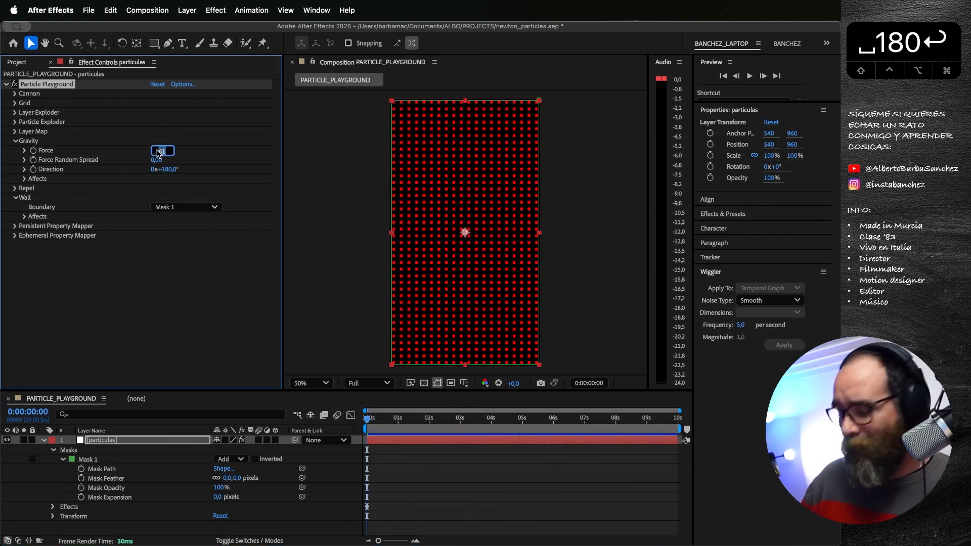
text(0)
key(Return)
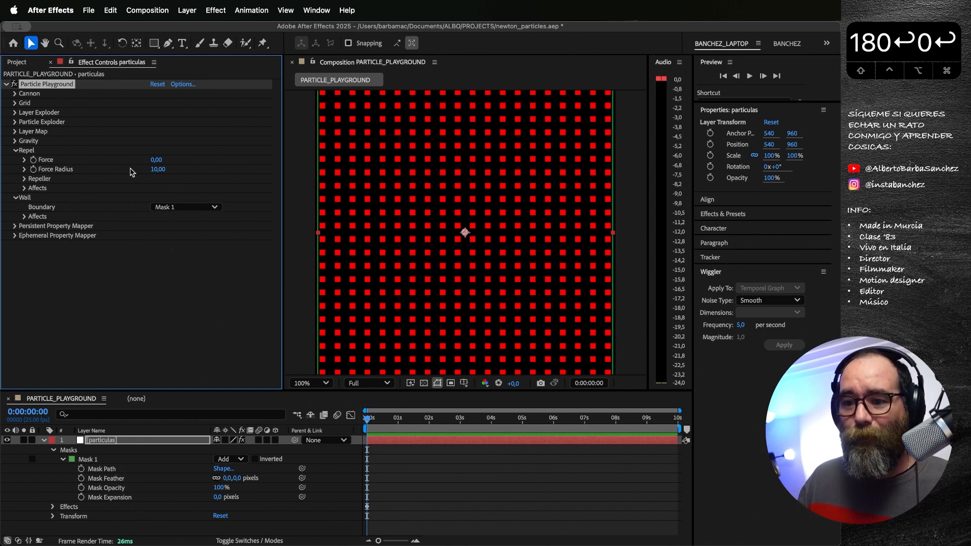
Step: Try a Repel Force of 5,20 with a Force Radius of 99 and preview the particles from the first frame
drag(155, 160, 192, 158)
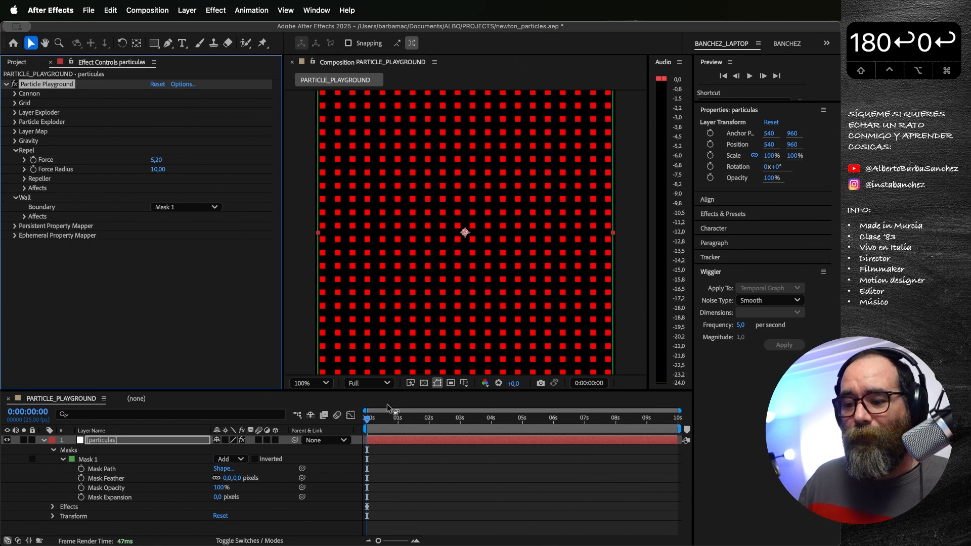
drag(385, 419, 440, 421)
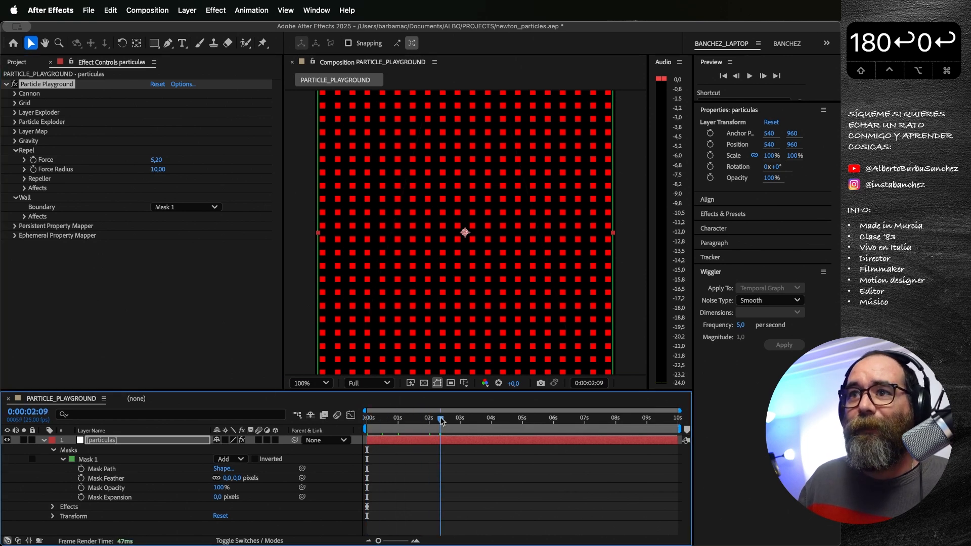
drag(156, 173, 206, 171)
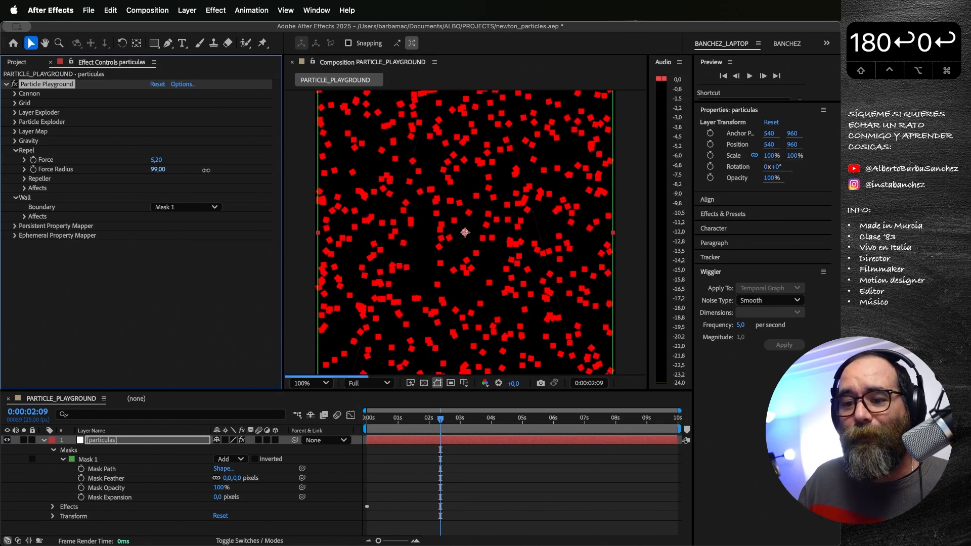
drag(426, 420, 354, 426)
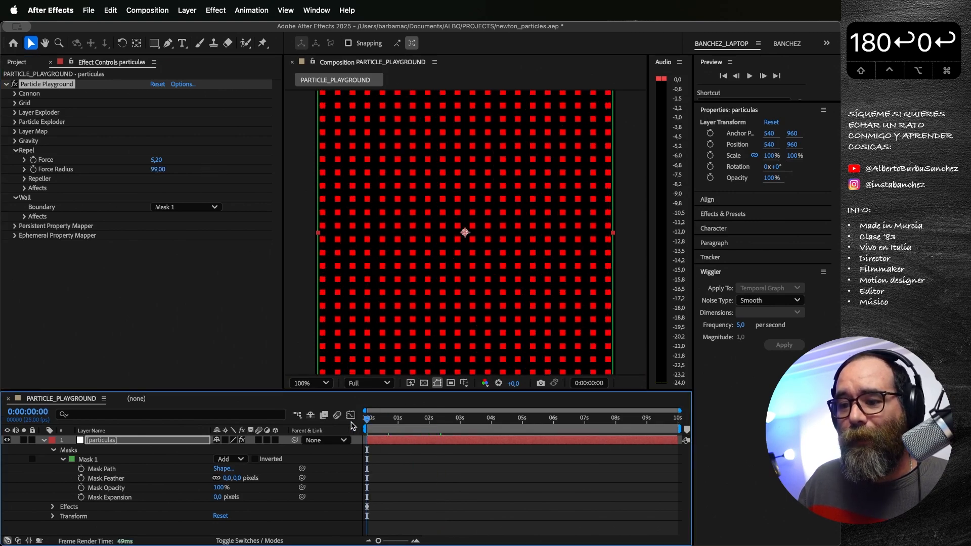
key(space)
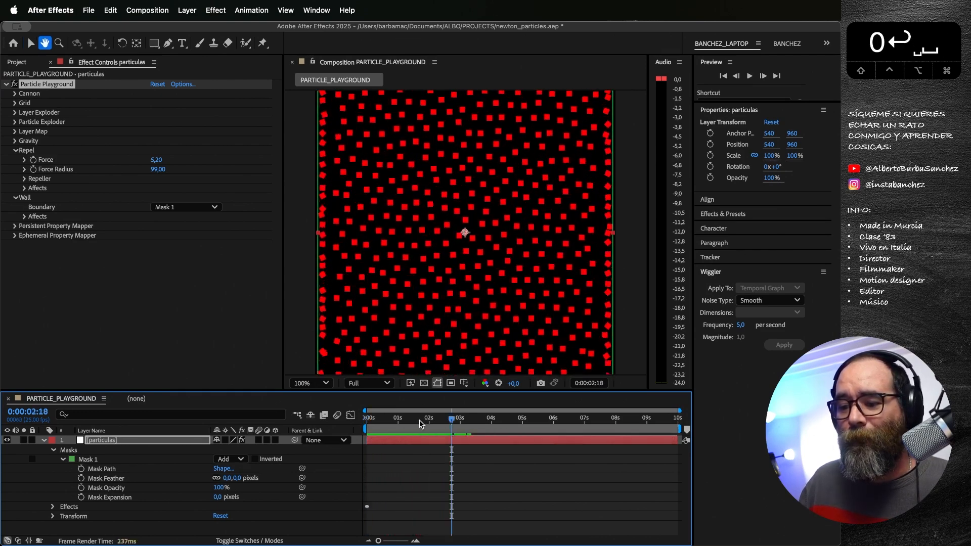
key(space)
key(space)
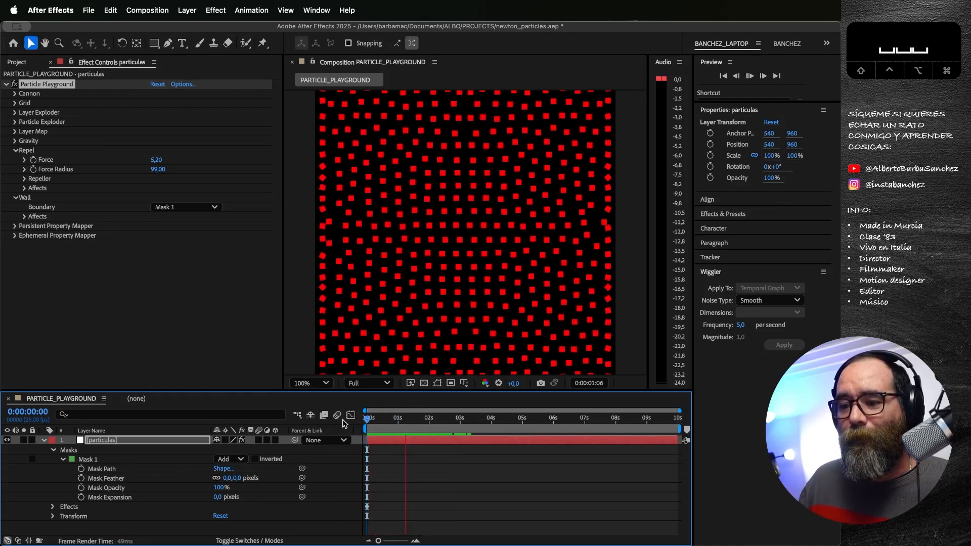
key(space)
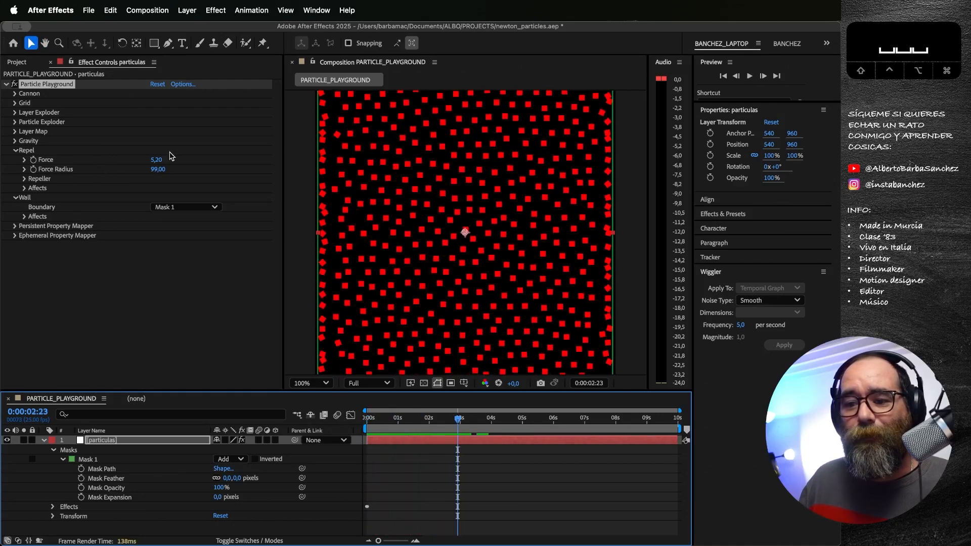
Step: At the first frame, set the Grid to 10 Particles Across and 20 Particles Down, and preview the animation
click(14, 103)
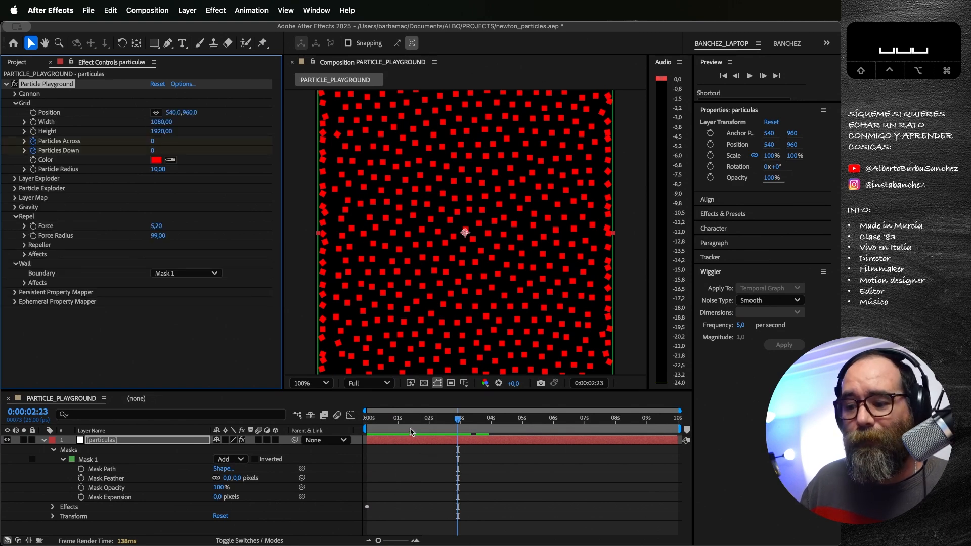
click(365, 419)
click(153, 143)
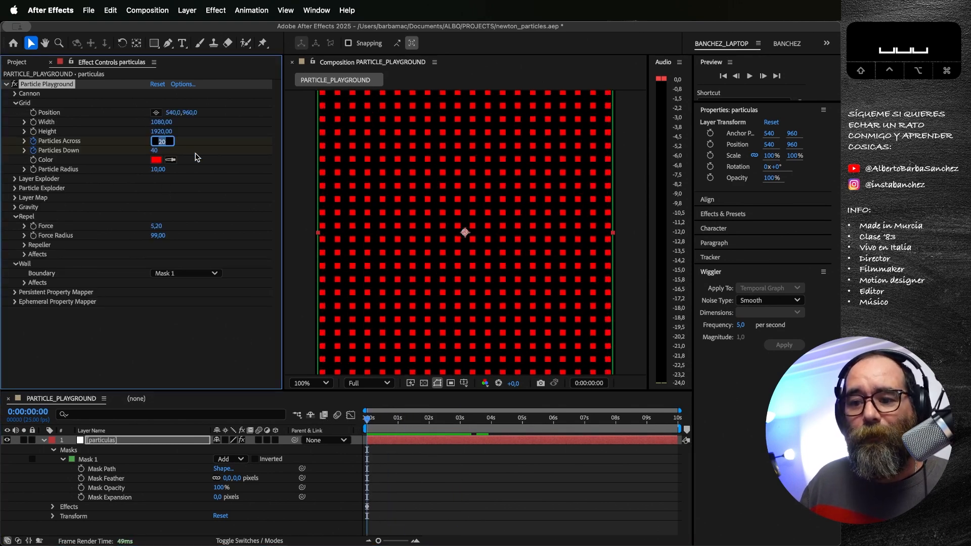
text(10)
key(Tab)
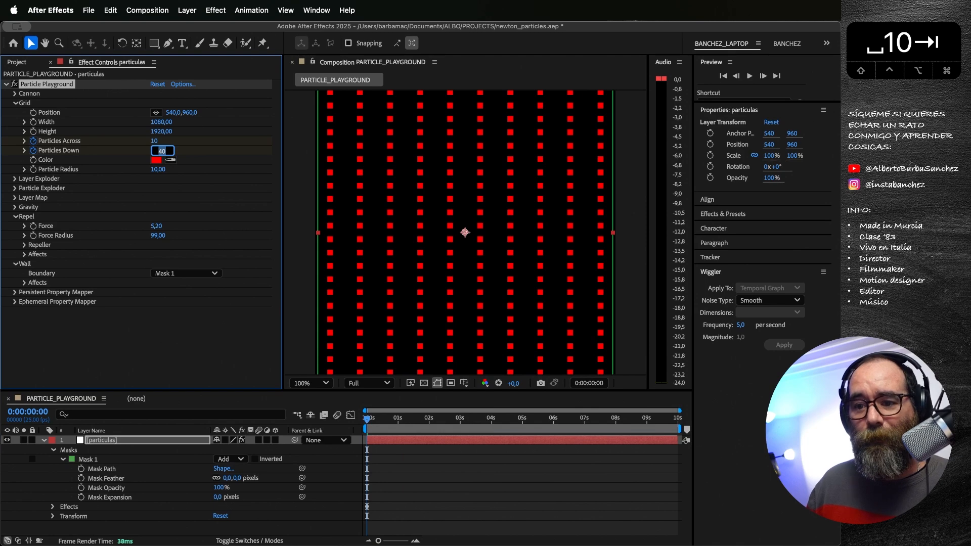
text(20)
key(Return)
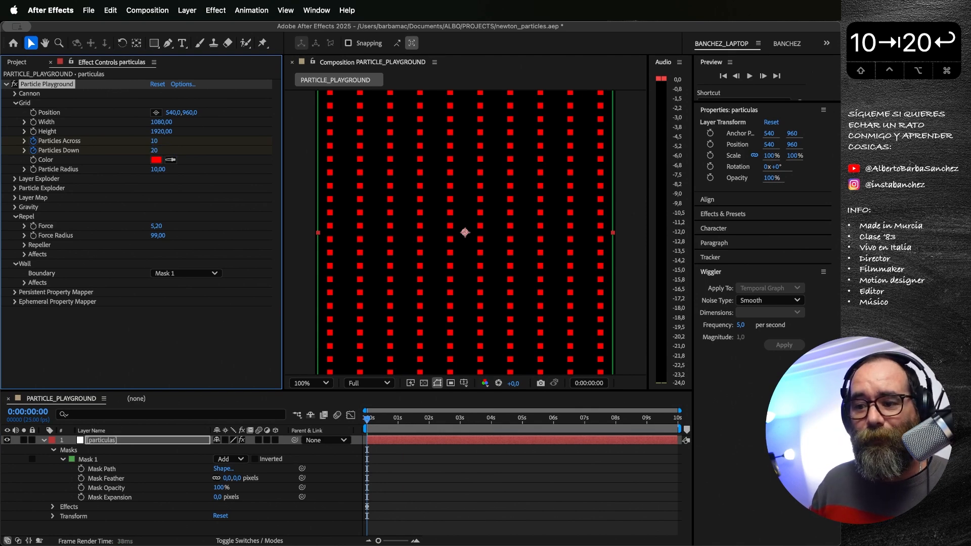
scroll(462, 250, down, 1)
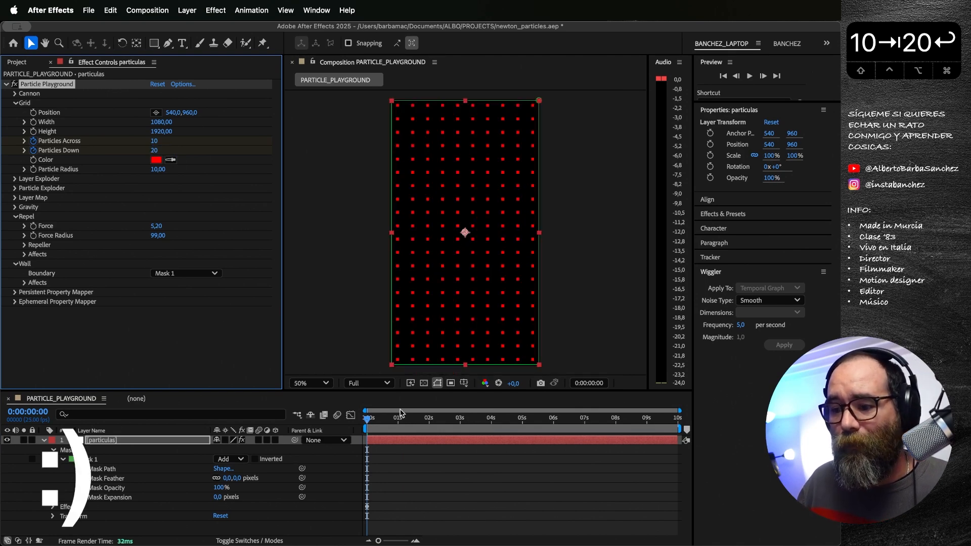
key(space)
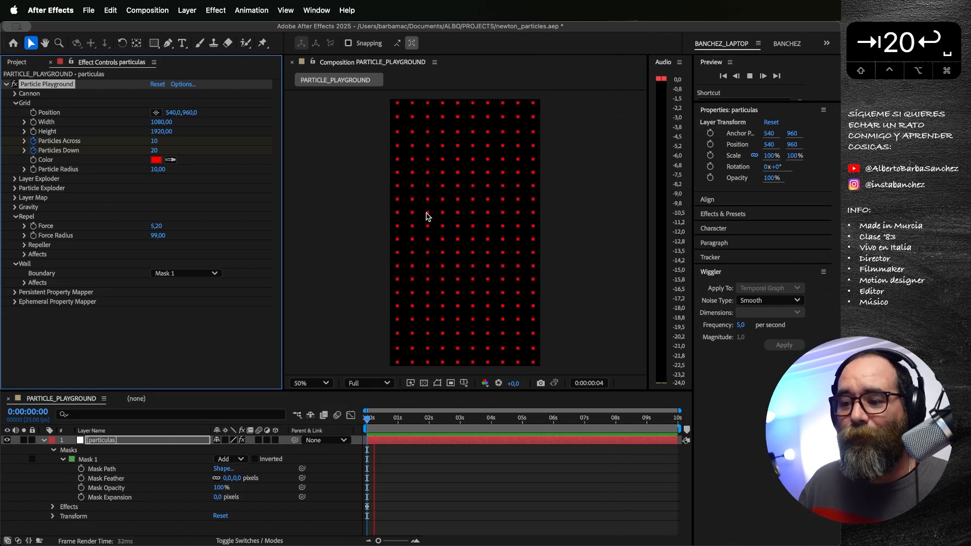
key(space)
Step: Try a Repel Force of 6,10 and preview the sparser particle grid from the first frame
drag(160, 227, 164, 228)
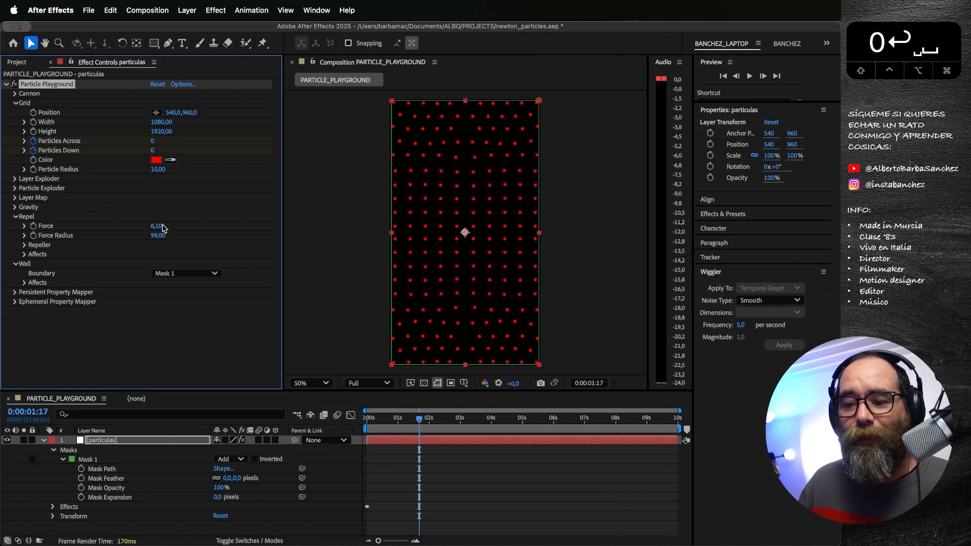
drag(396, 422, 354, 422)
key(space)
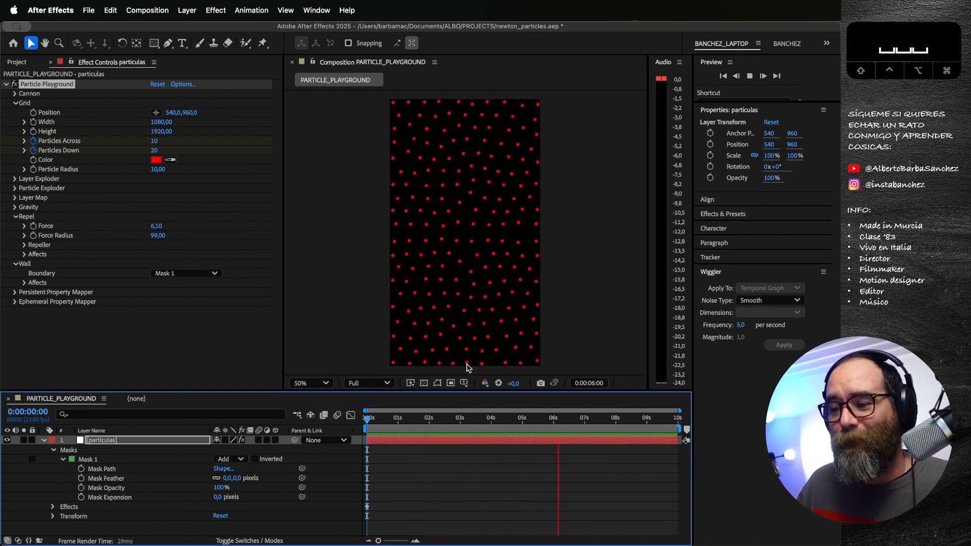
click(466, 419)
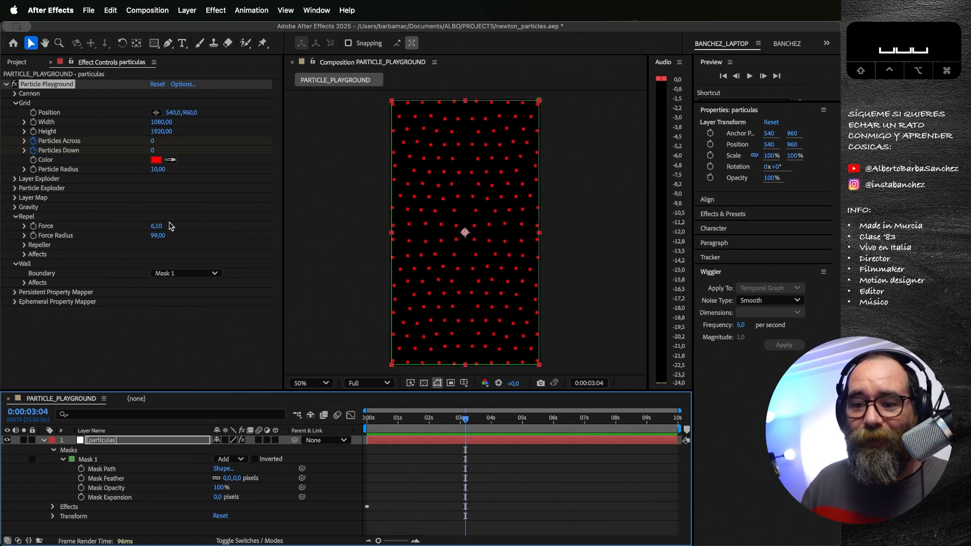
Step: Try a negative Repel Force of -0,90 and preview how the particles attract each other from the first frame
mouse_move(157, 226)
mouse_down()
mouse_move(130, 235)
mouse_move(153, 227)
mouse_up()
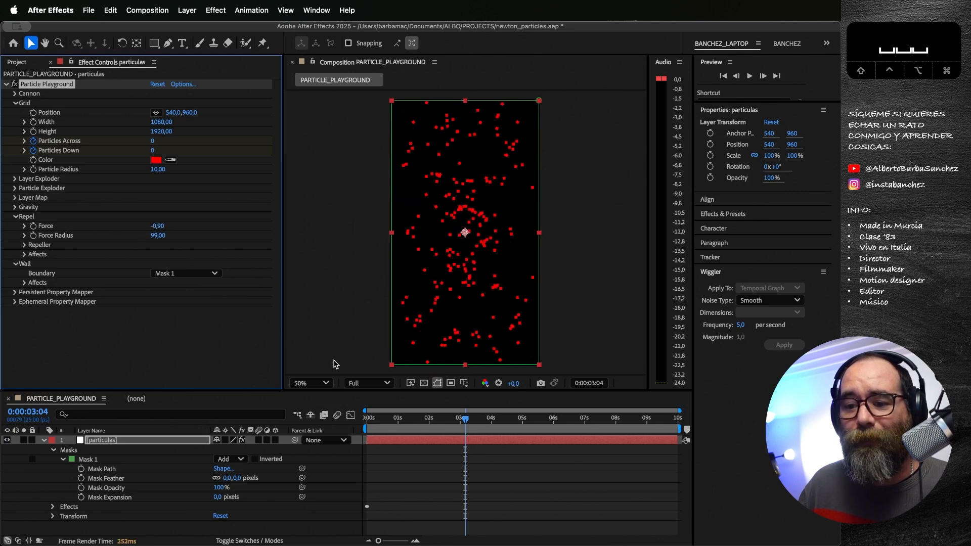
drag(381, 419, 366, 419)
key(space)
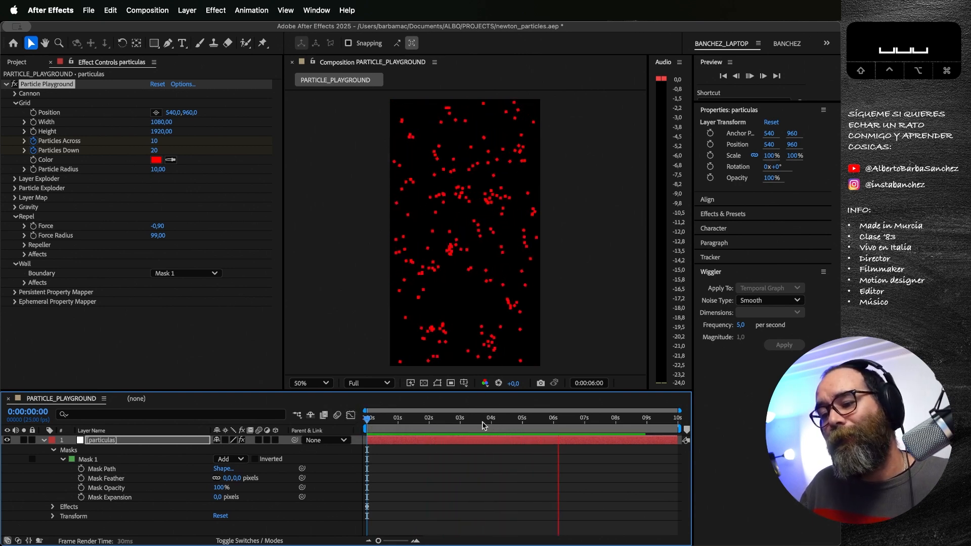
key(space)
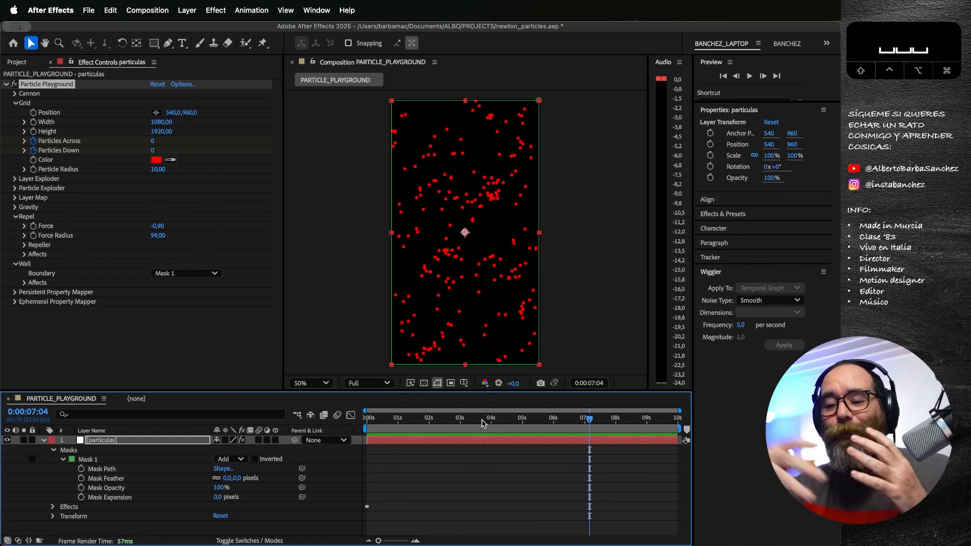
Step: Return to the first frame and set both the Repel Force and the Force Radius to 0
key(Home)
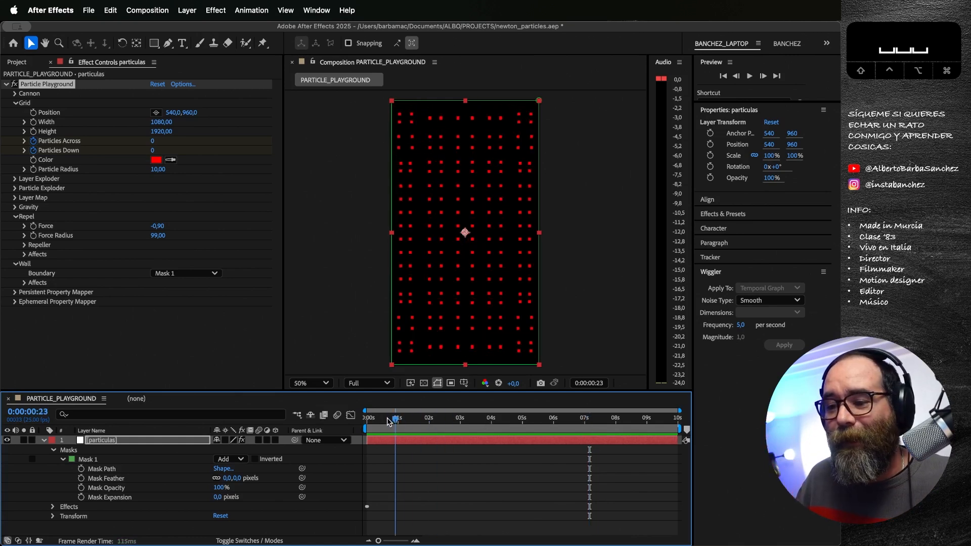
click(160, 226)
text(0)
key(Return)
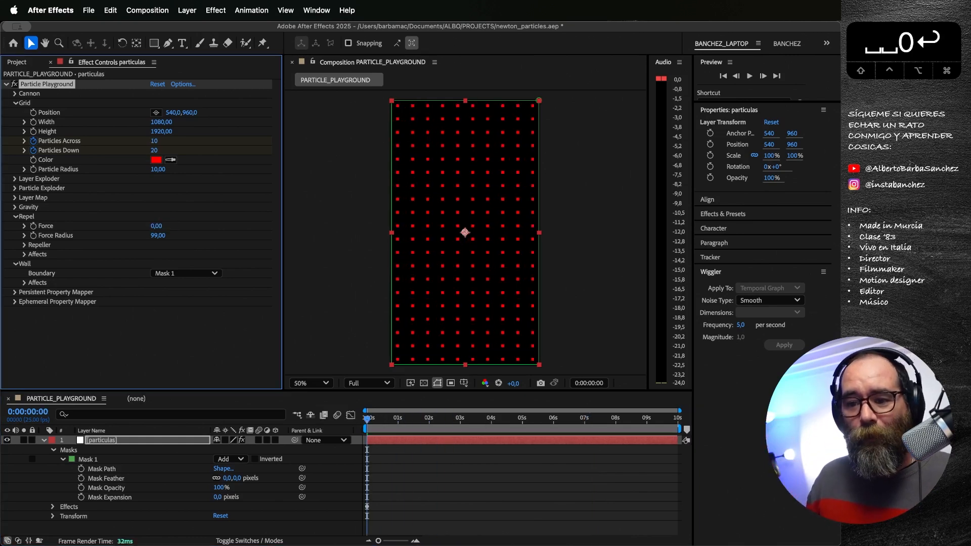
click(158, 235)
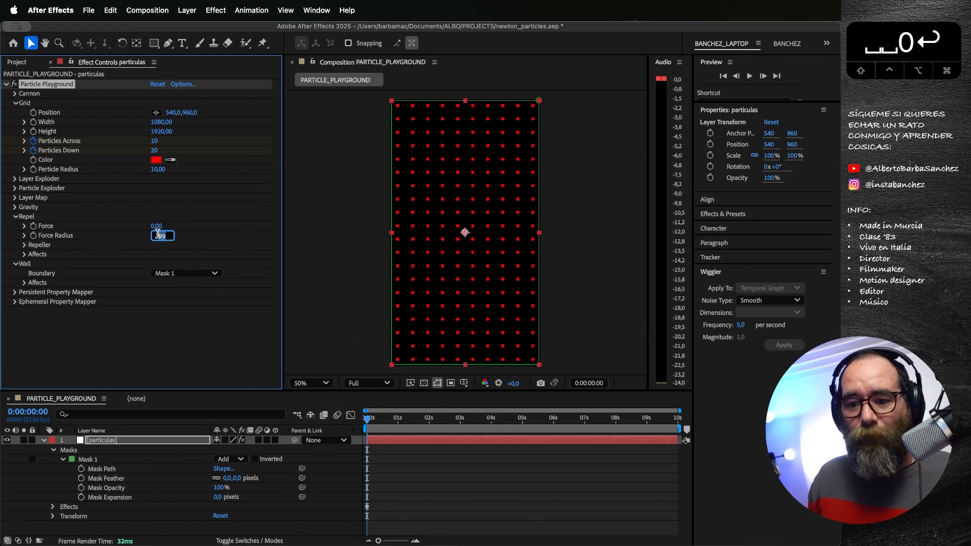
text(0)
key(Return)
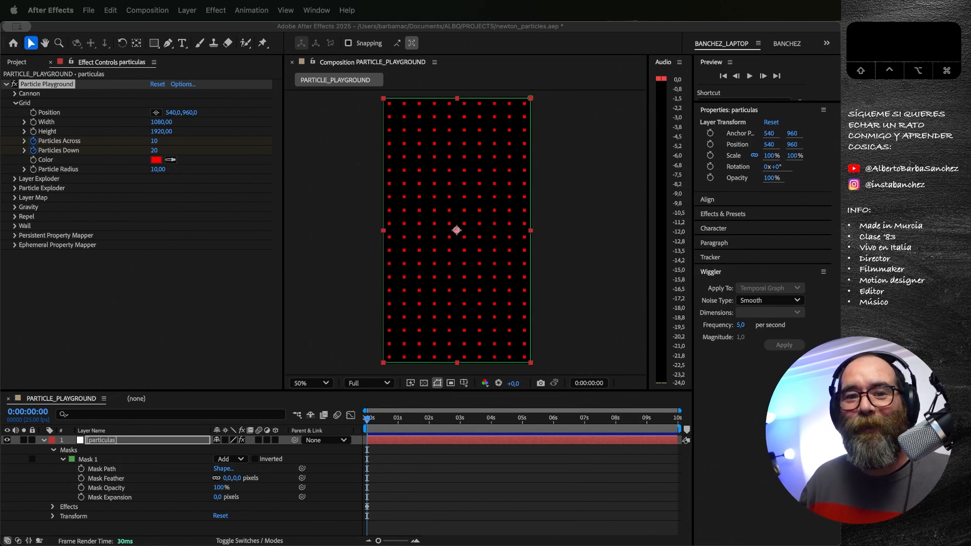
Step: Create a white 1080 x 1920 px solid named MAP_1 above the particulas layer
drag(389, 416, 356, 420)
click(147, 443)
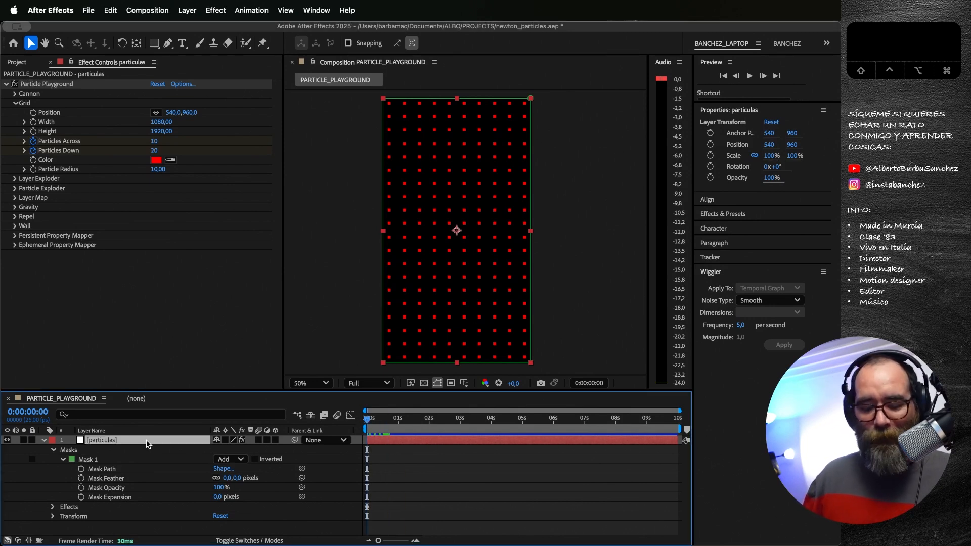
key(super+y)
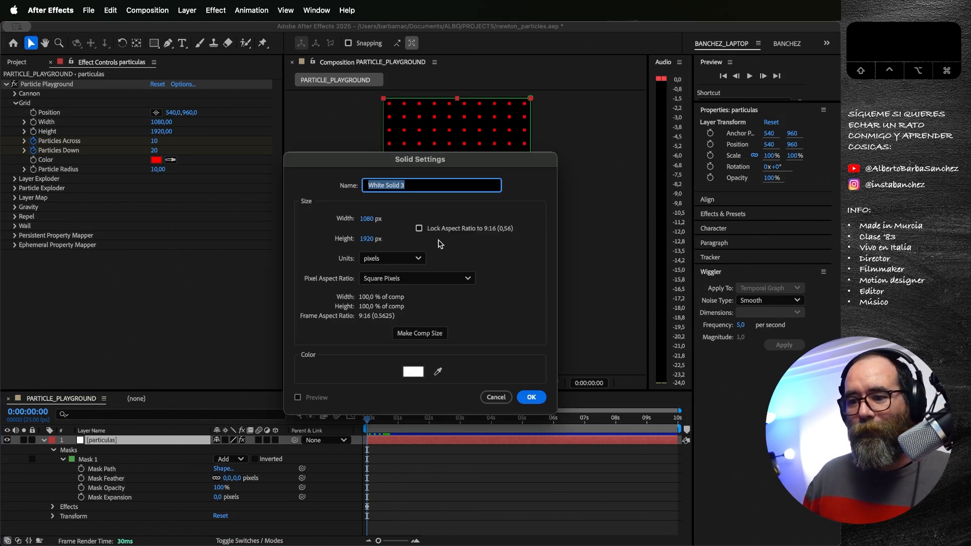
text(map_1)
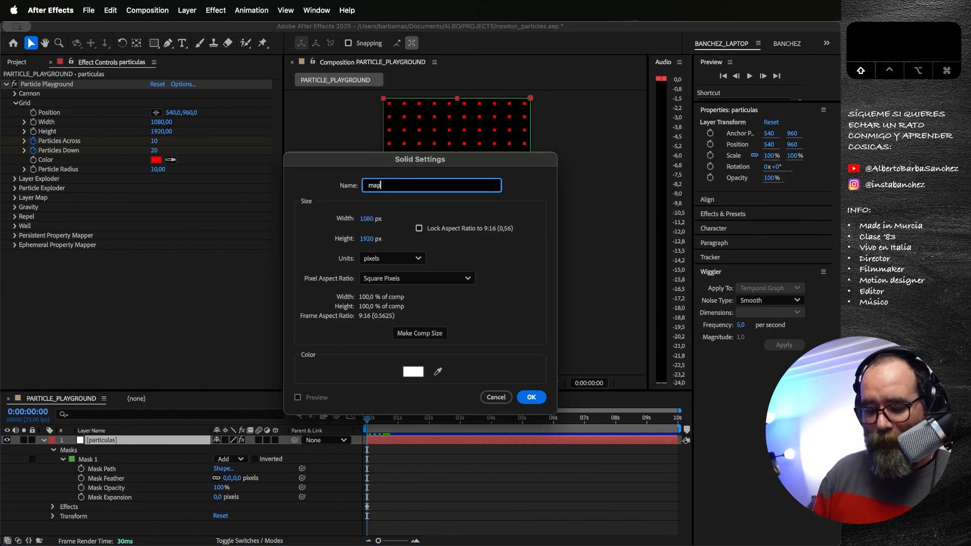
key(BackSpace)
key(BackSpace)
key(BackSpace)
key(BackSpace)
key(BackSpace)
key(BackSpace)
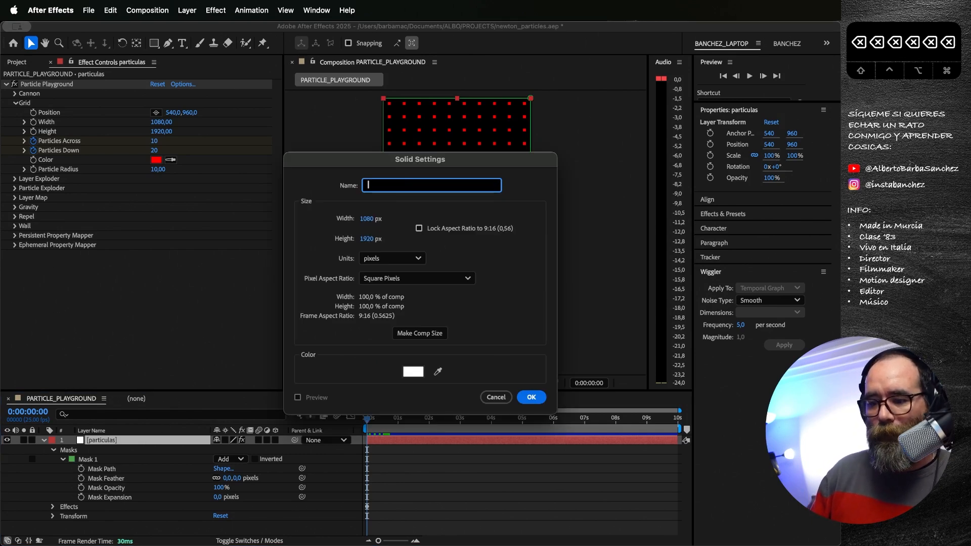
text(MAP_1)
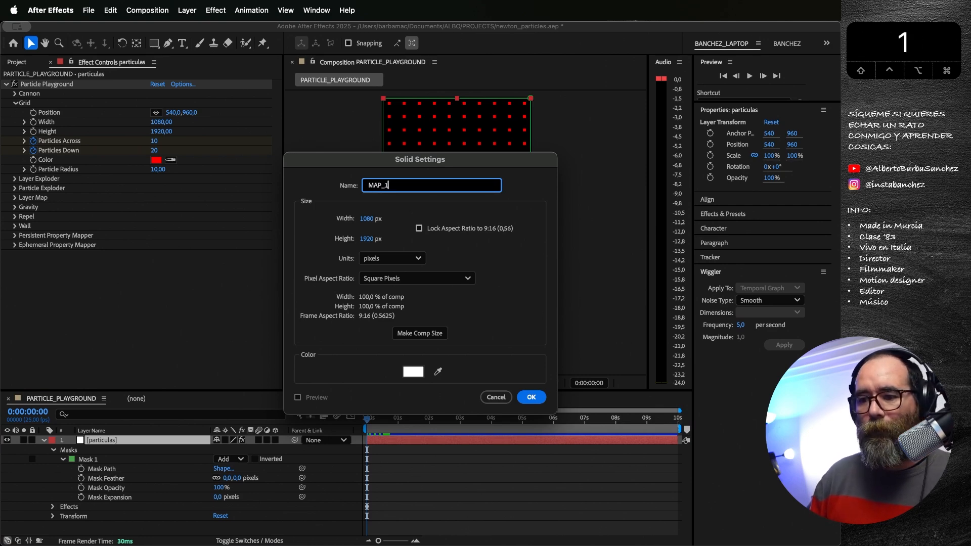
key(Return)
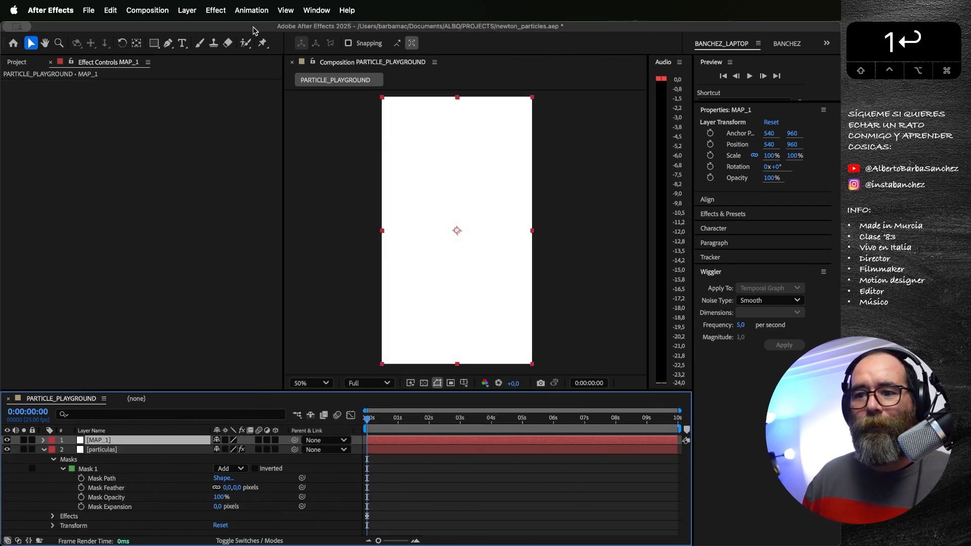
Step: Apply a horizontal linear Gradient Ramp to MAP_1 from about 232, 968 to 832, 968, and move the particulas layer above it
click(218, 10)
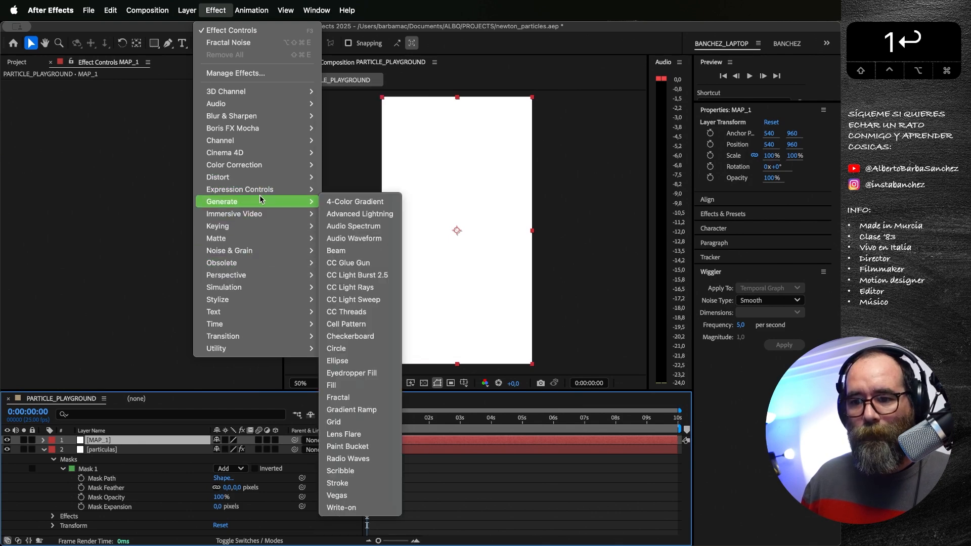
mouse_move(263, 201)
click(382, 410)
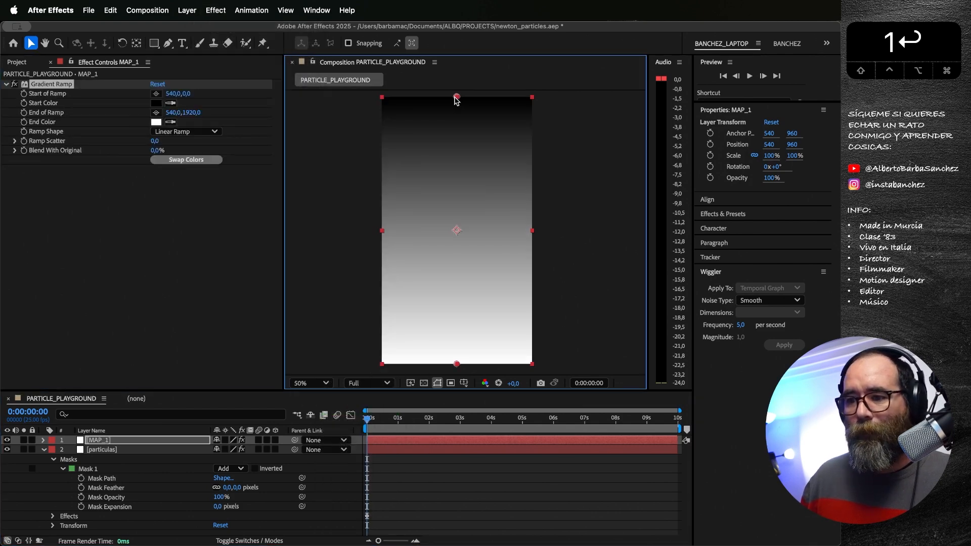
drag(414, 174, 403, 231)
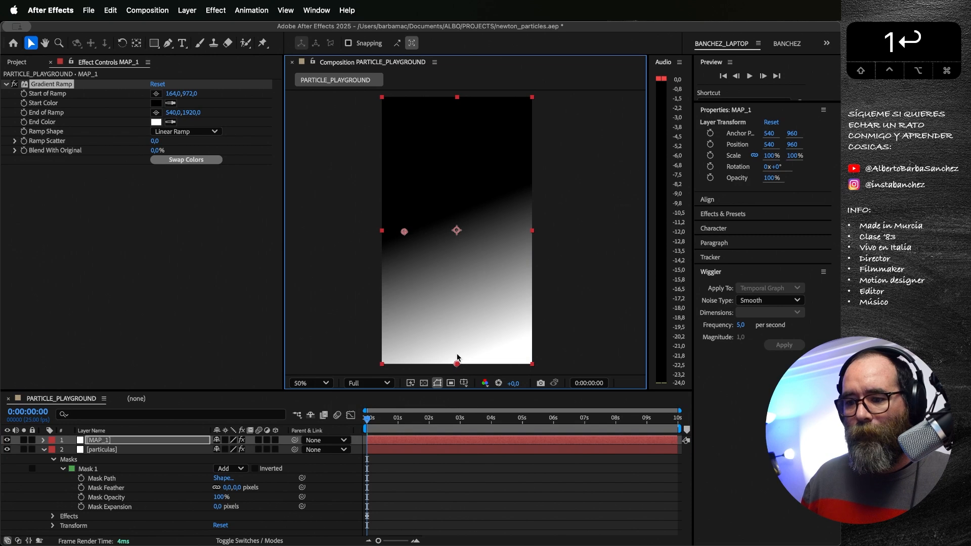
drag(457, 364, 498, 232)
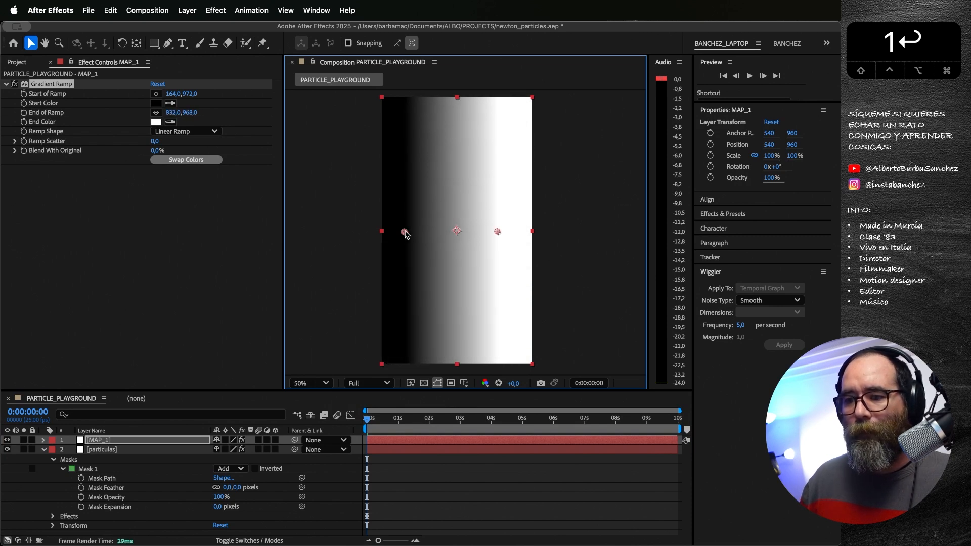
drag(405, 233, 415, 233)
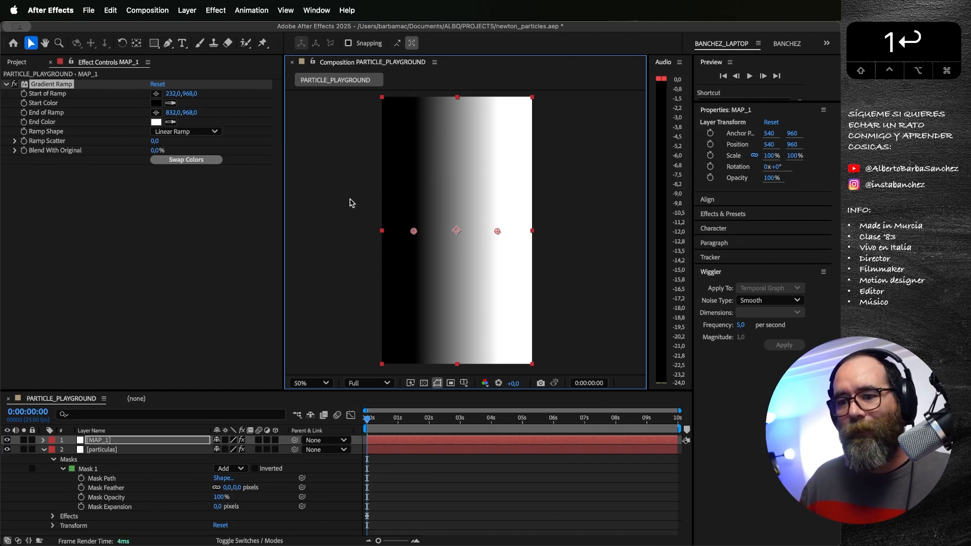
drag(81, 450, 83, 442)
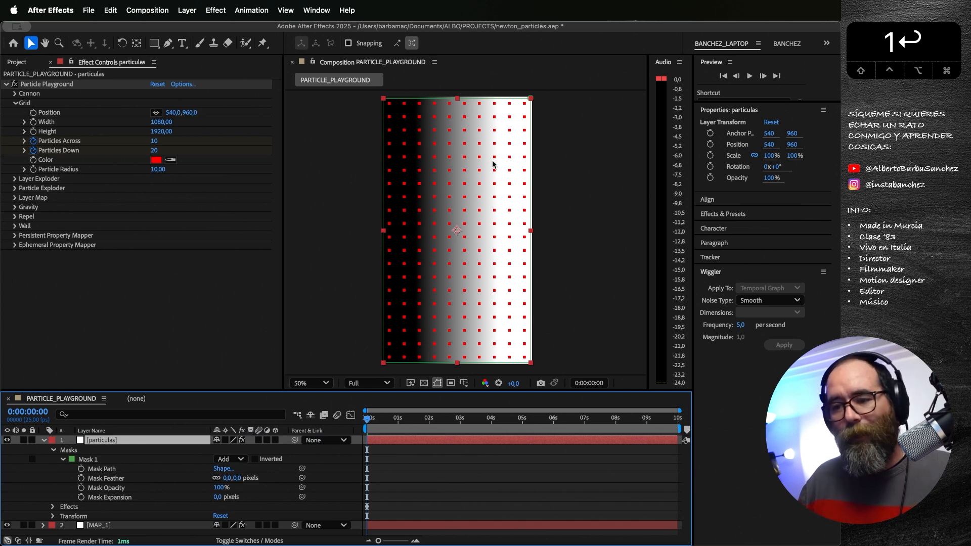
Step: Test a Gravity Force of 52 on the particulas layer with a preview, and raise the Force to 86
click(15, 208)
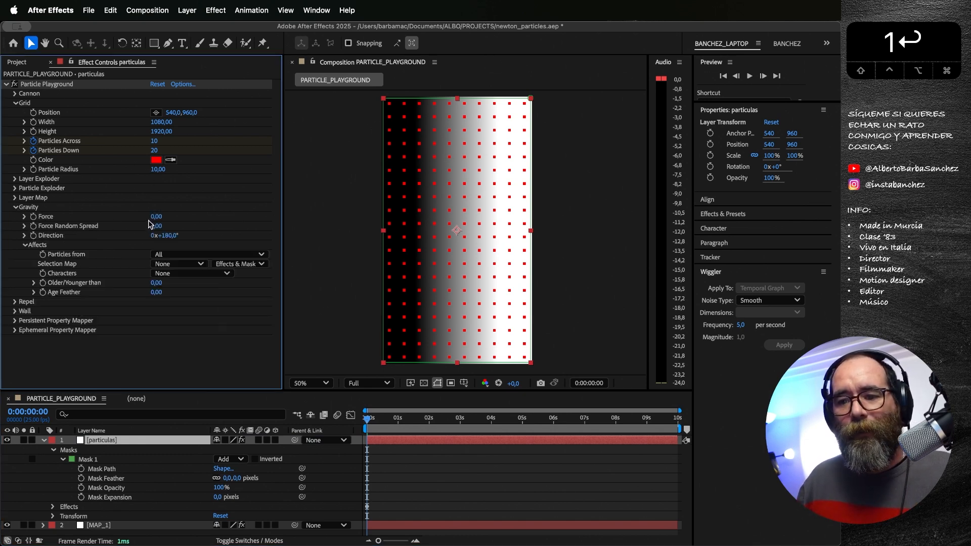
drag(155, 217, 183, 218)
key(space)
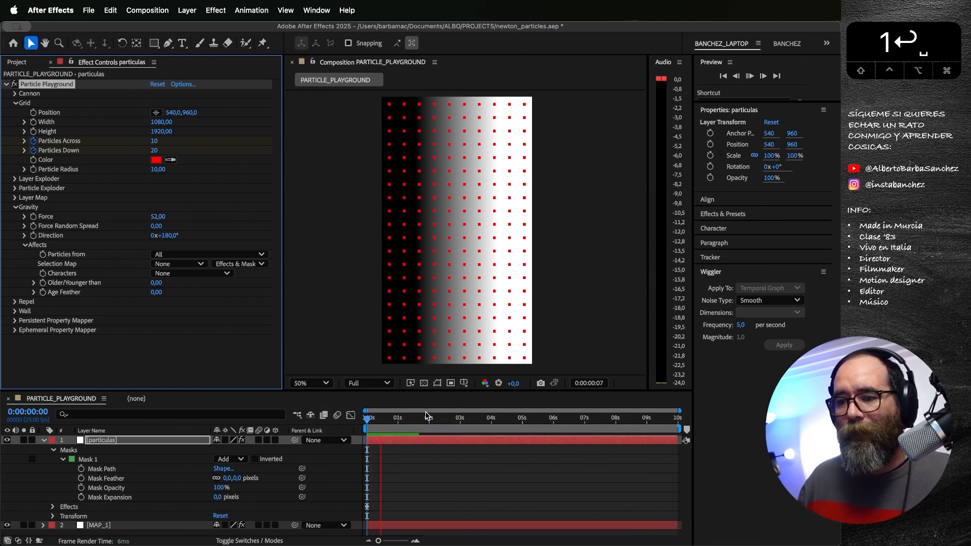
key(space)
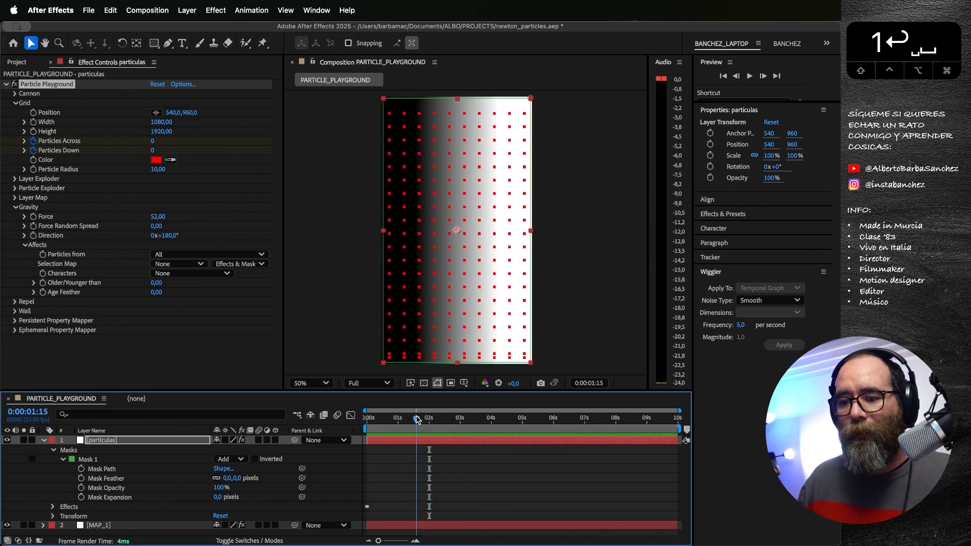
drag(156, 216, 173, 227)
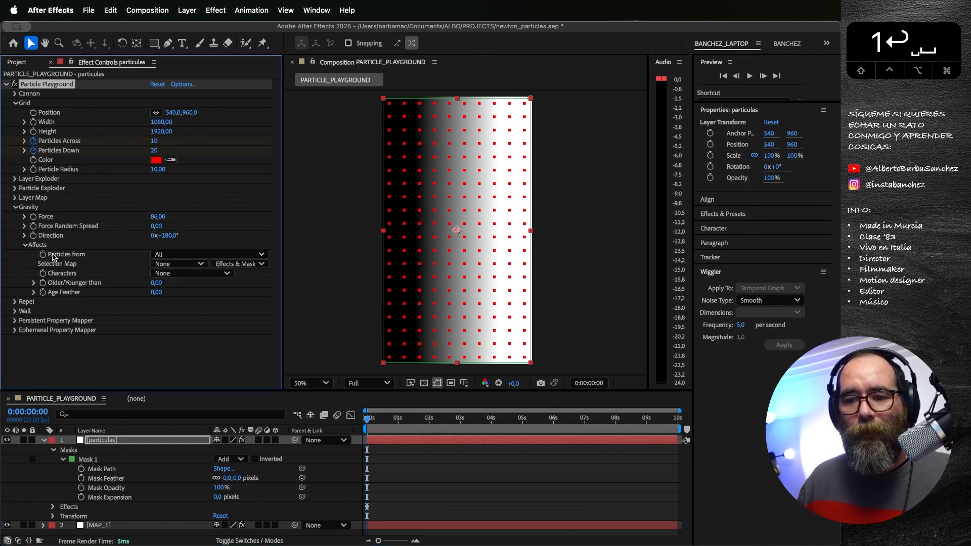
Step: Set the Gravity Selection Map to the MAP_1 layer using Effects & Masks, keeping Particles from at All
click(192, 256)
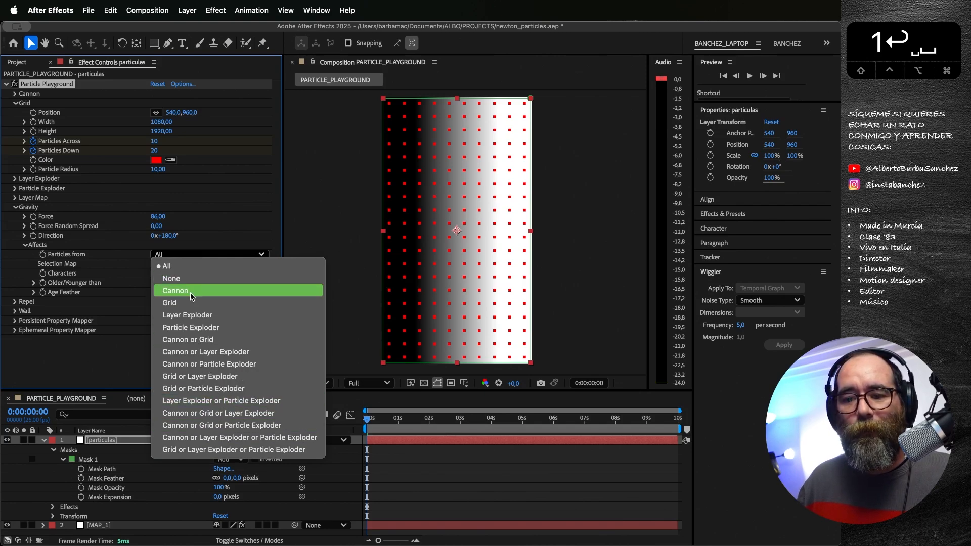
click(182, 265)
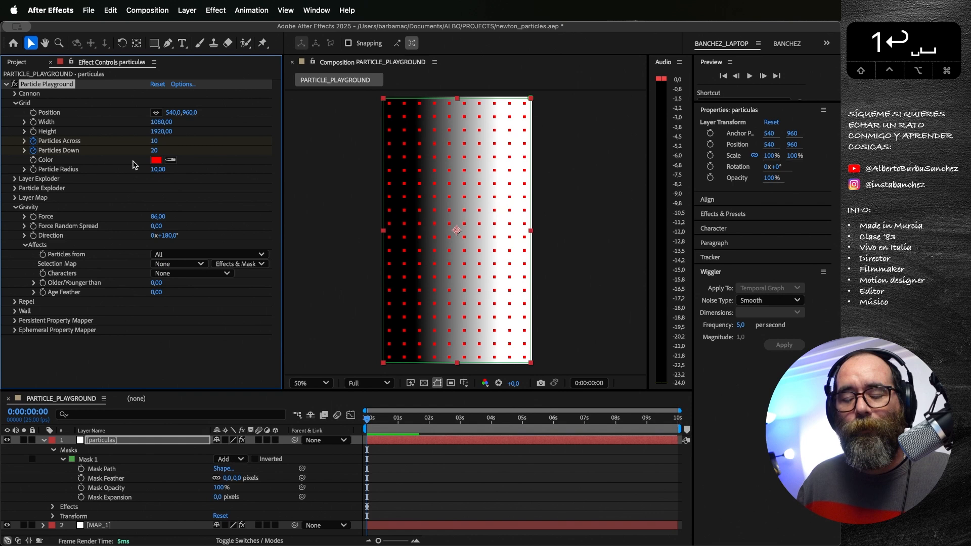
click(194, 265)
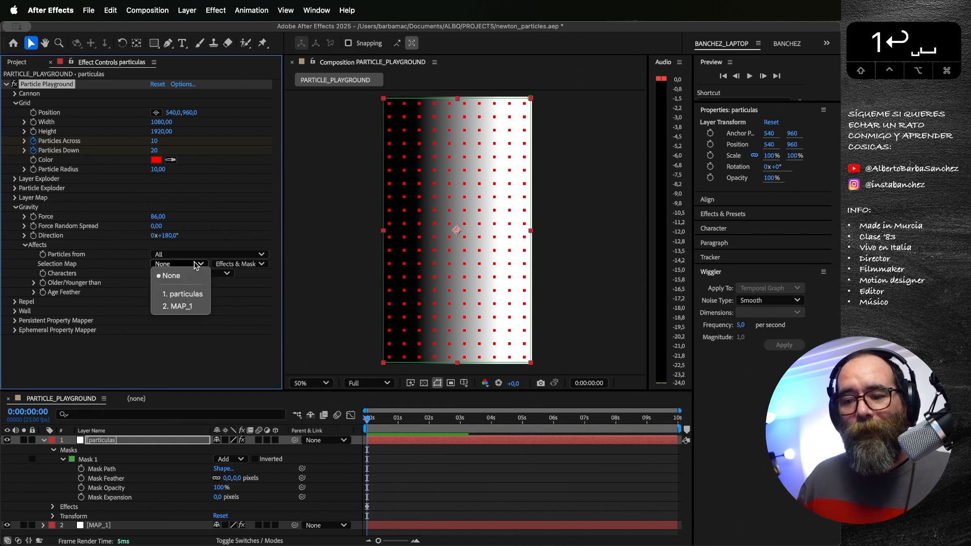
click(252, 264)
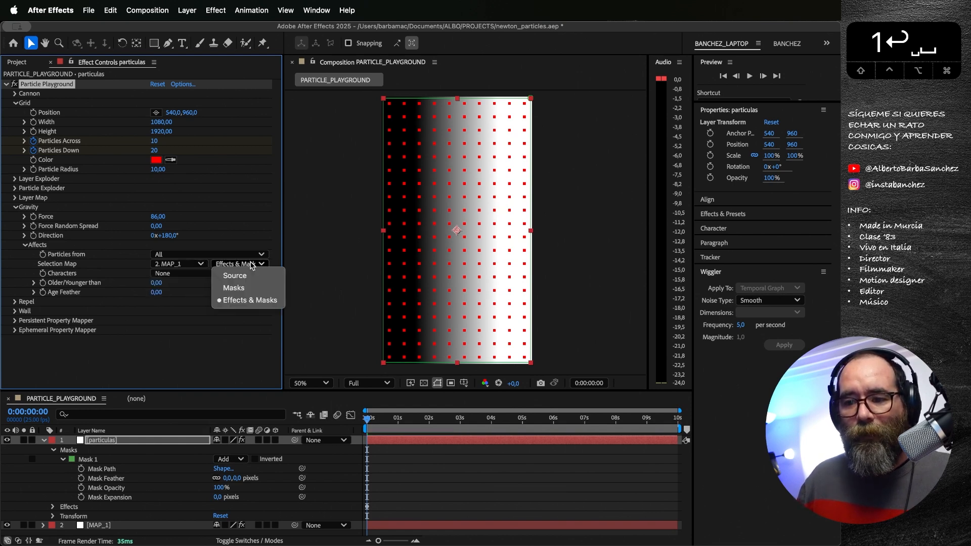
click(248, 302)
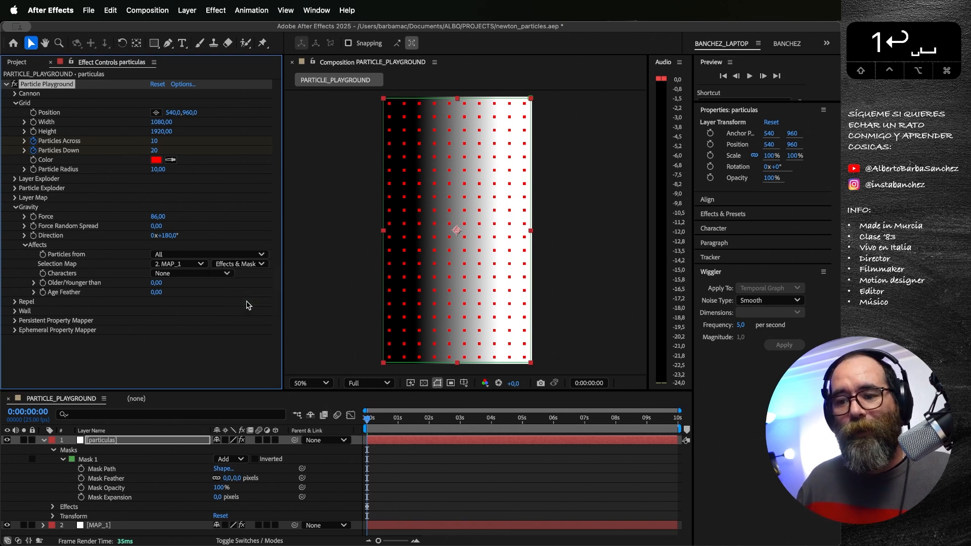
Step: Preview how the gradient map controls the particles' fall, and return to the first frame
key(space)
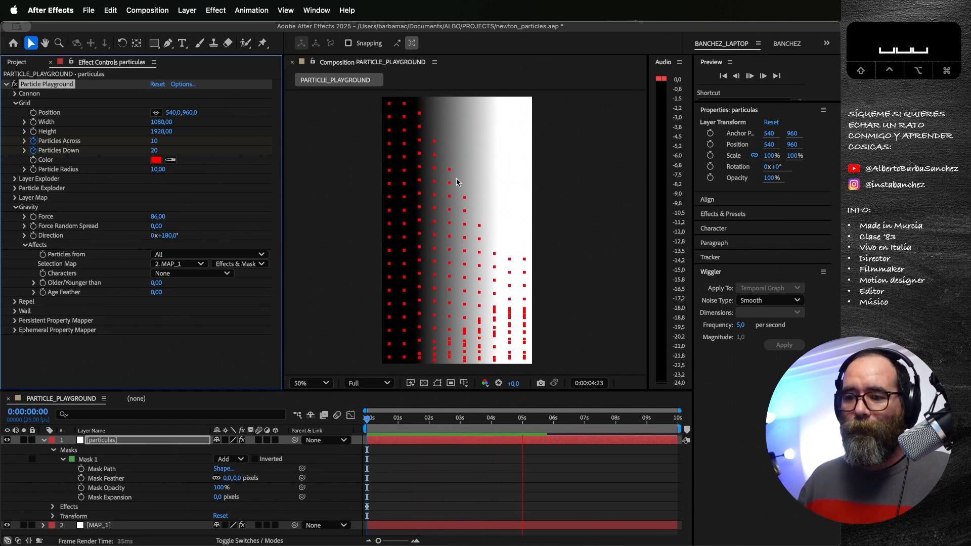
key(space)
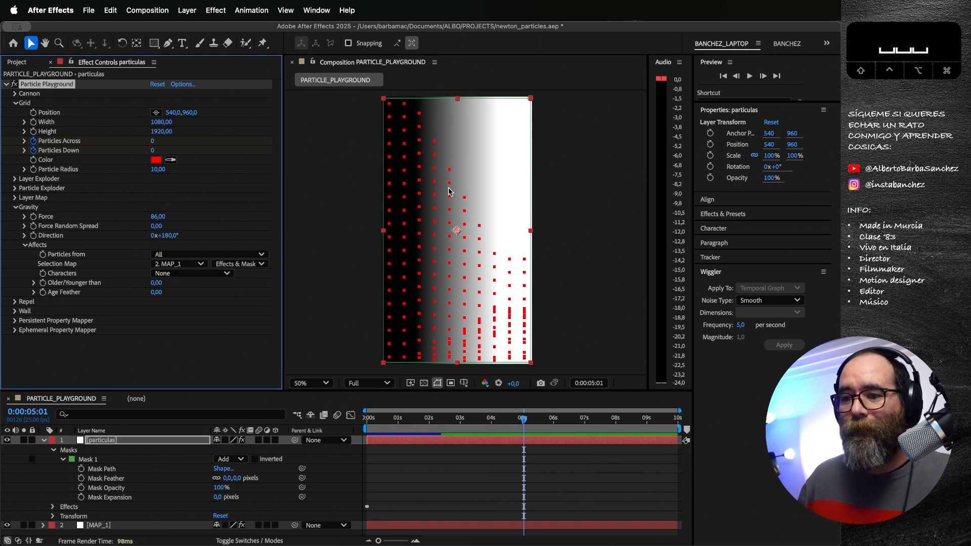
drag(494, 425, 368, 420)
Step: Replace the Gradient Ramp on the MAP_1 layer with a Fractal Noise effect
click(110, 529)
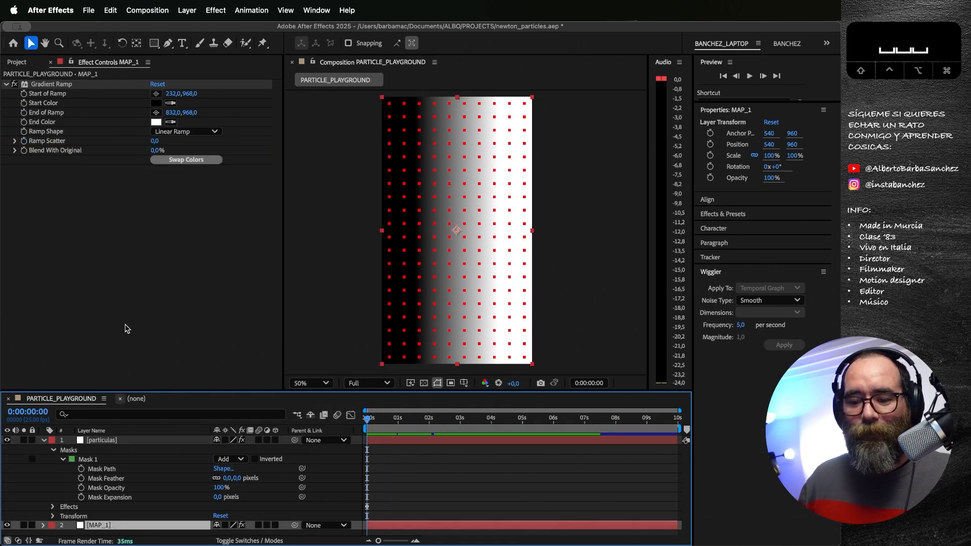
click(52, 84)
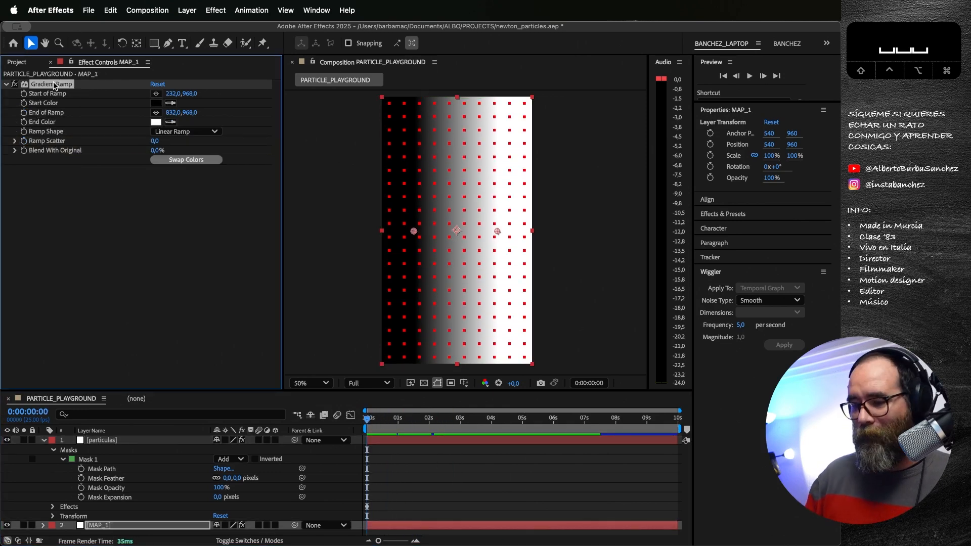
key(BackSpace)
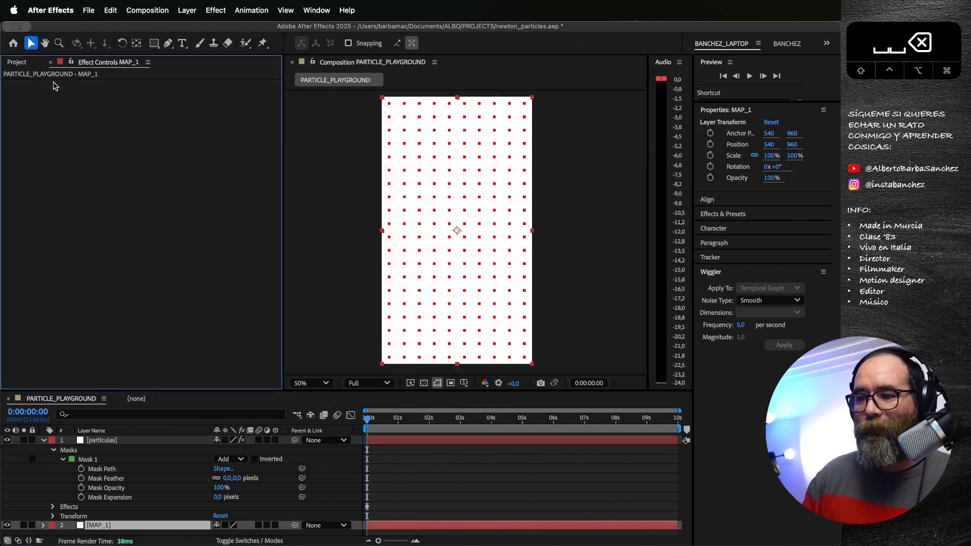
click(216, 11)
mouse_move(260, 252)
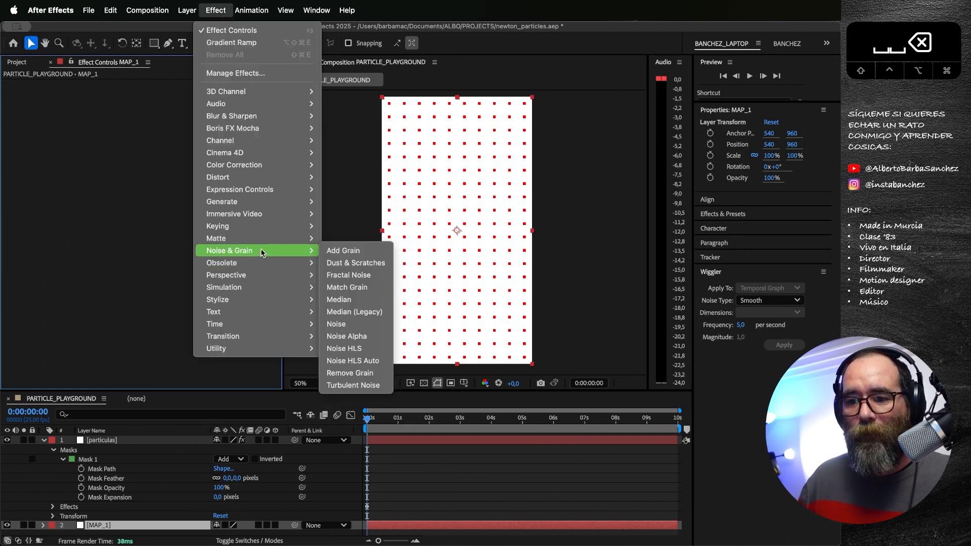
click(357, 274)
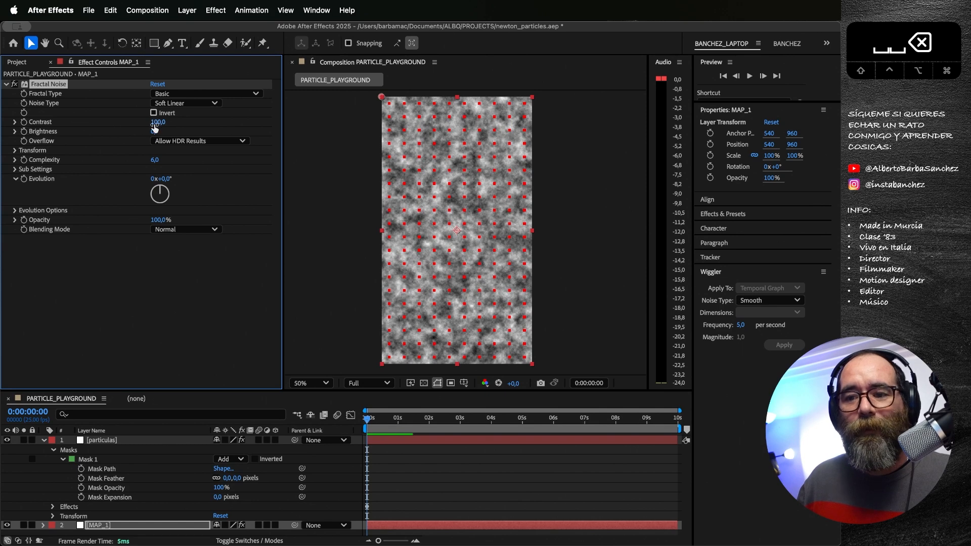
Step: Set the Fractal Noise Contrast to 316, the Scale to 327 and the Sub Influence to 41,7 on MAP_1
drag(177, 124, 274, 120)
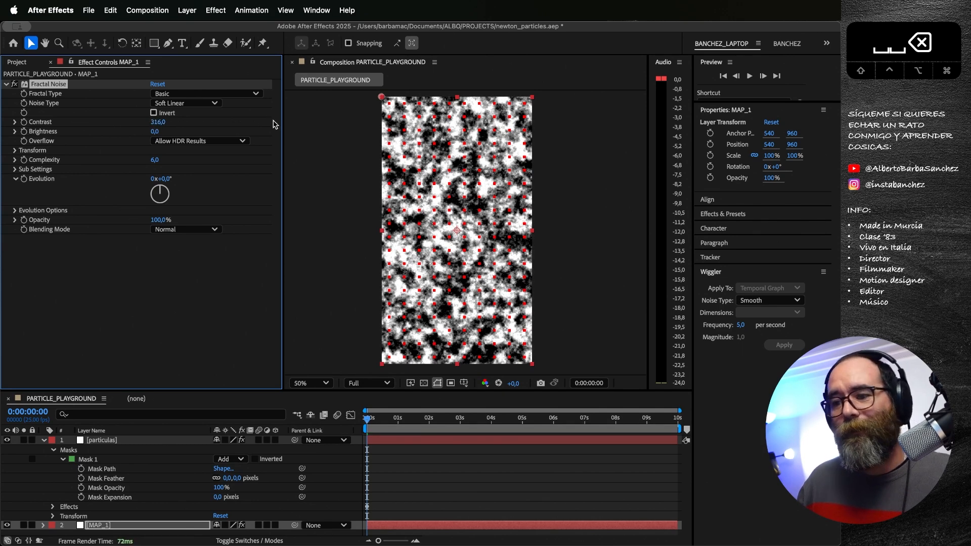
click(15, 151)
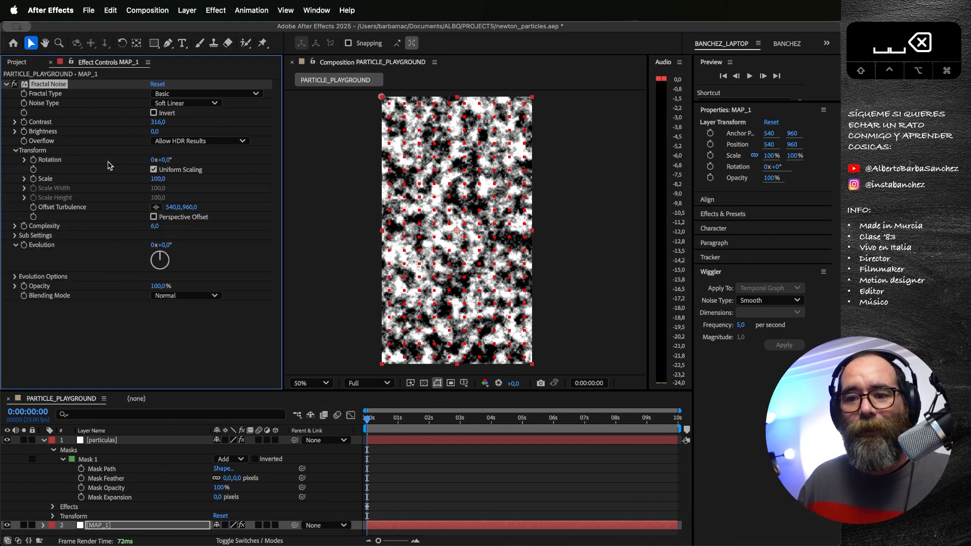
drag(155, 179, 283, 180)
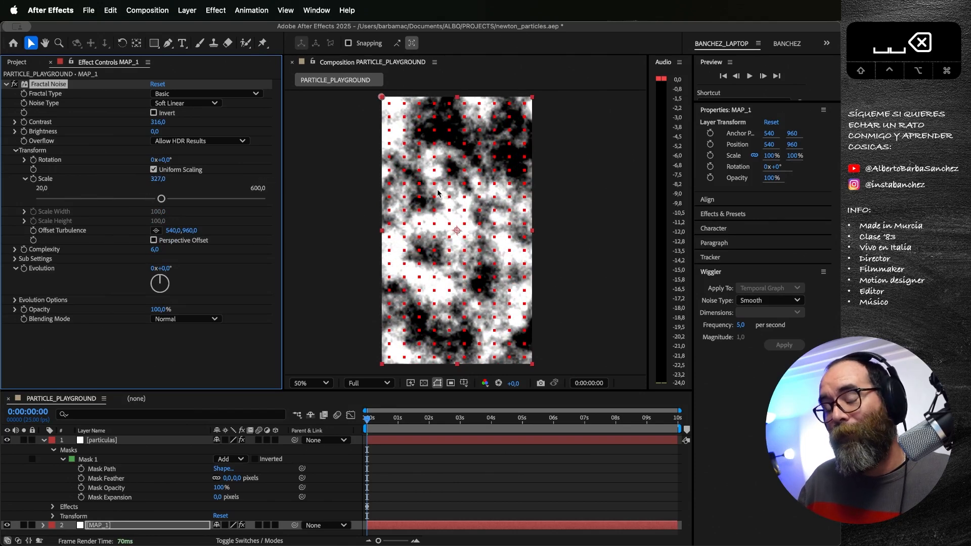
click(14, 259)
drag(156, 268, 81, 268)
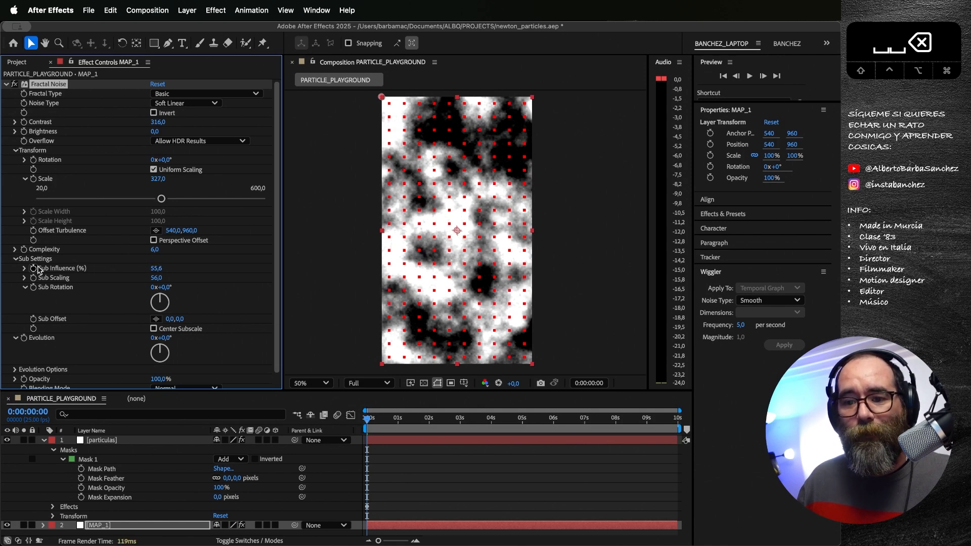
drag(158, 270, 85, 269)
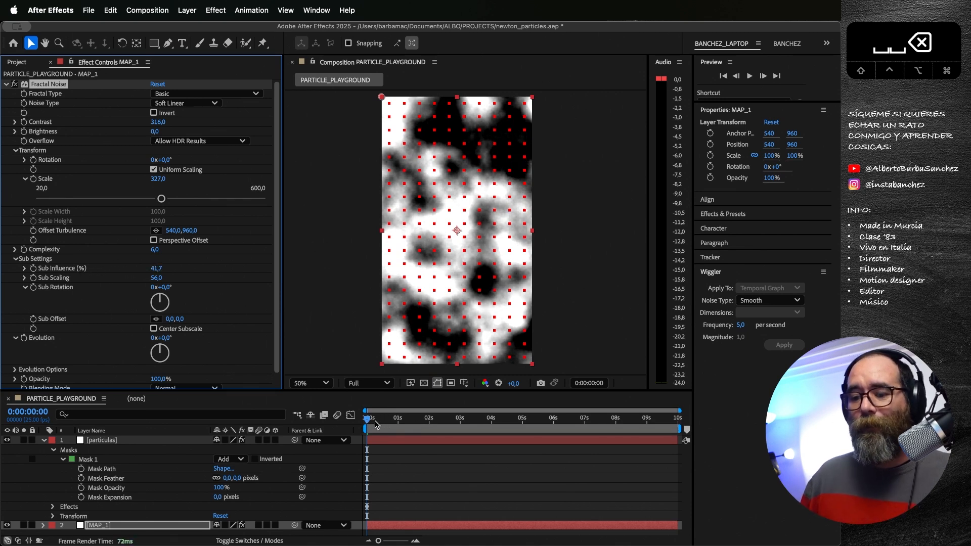
Step: Preview the particles' fall from the first frame with MAP_1 temporarily hidden, and show the map layer again
drag(376, 420, 363, 419)
click(8, 525)
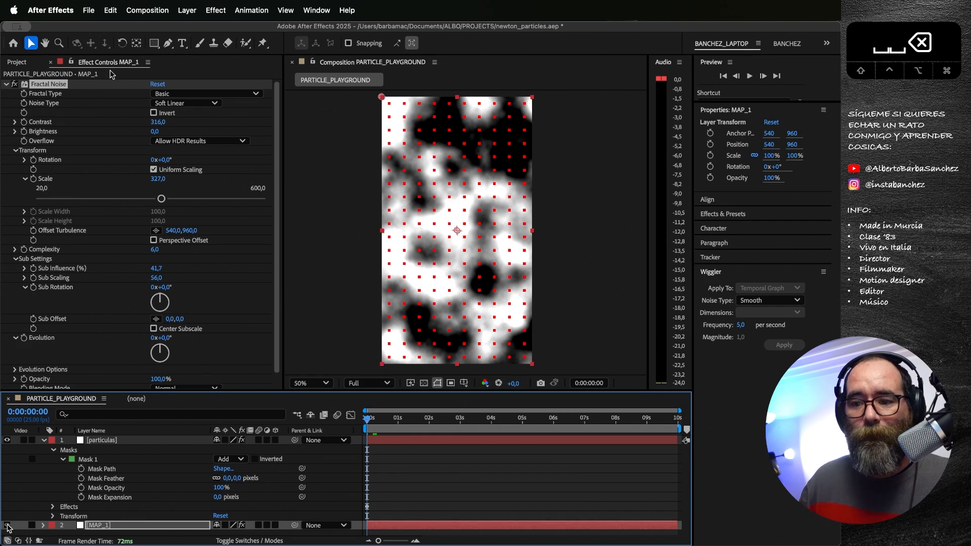
key(space)
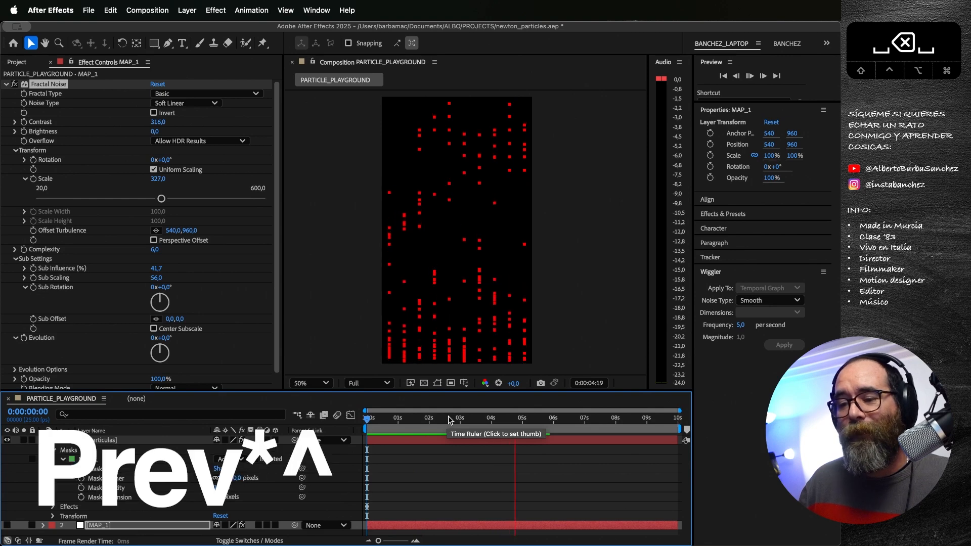
key(space)
drag(450, 420, 326, 416)
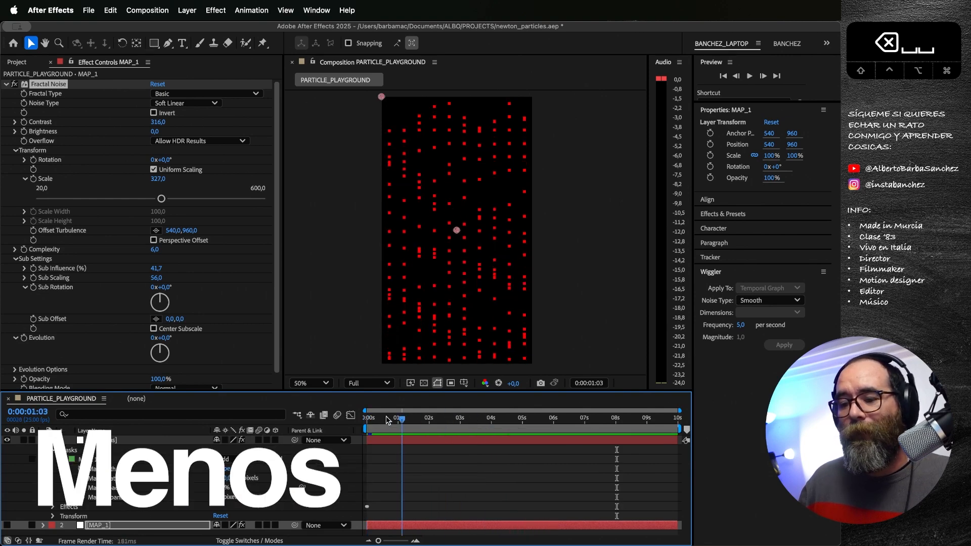
key(space)
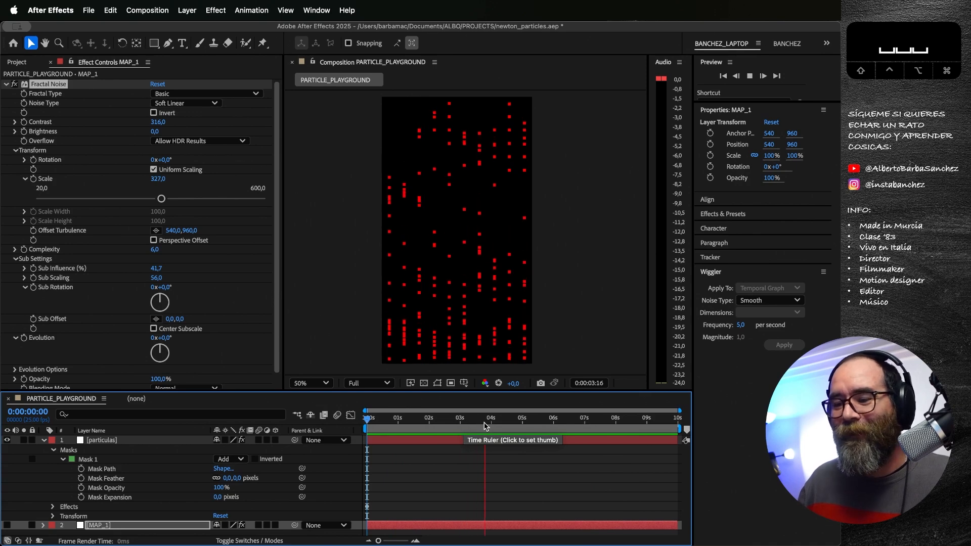
key(space)
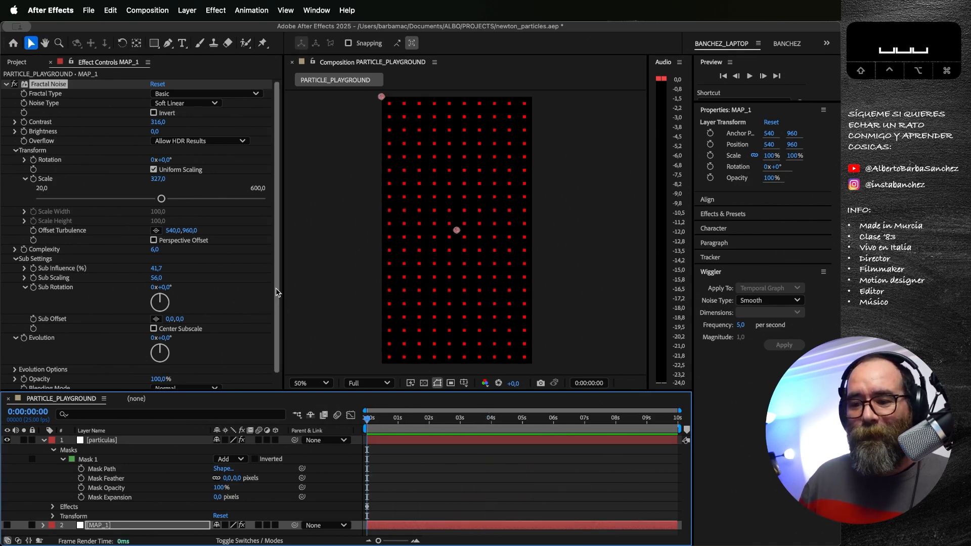
click(8, 525)
Step: Add the expression time*100 to the Evolution of the Fractal Noise on MAP_1
scroll(120, 288, down, 1)
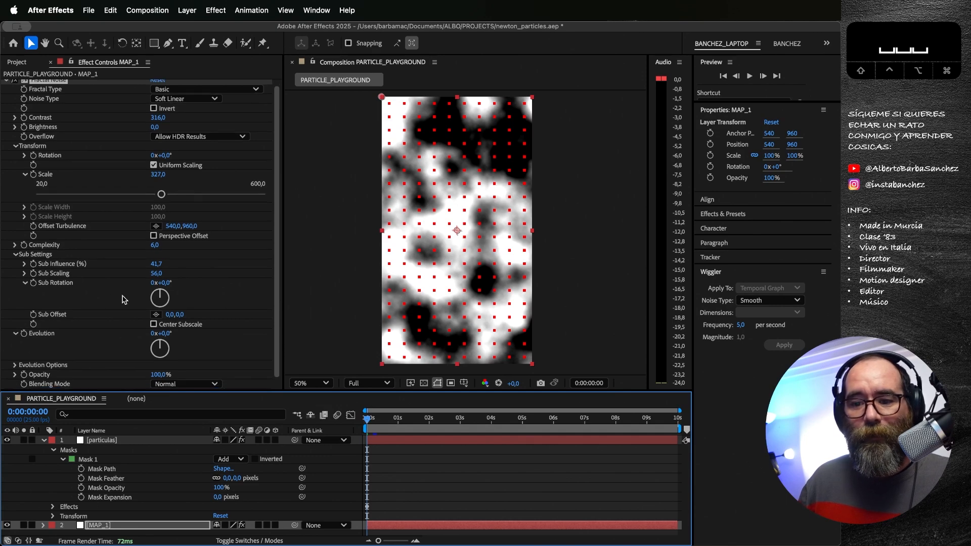
drag(170, 337, 155, 324)
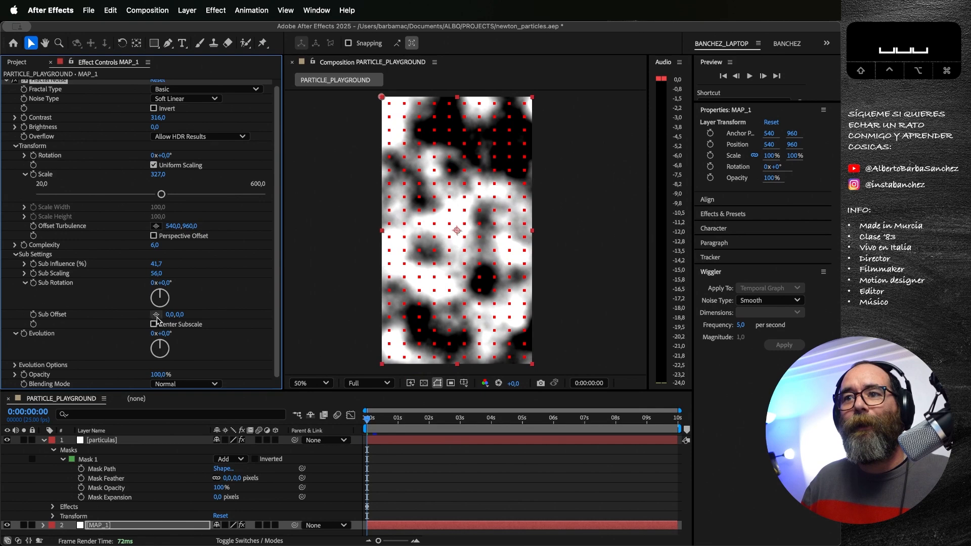
alt+click(24, 334)
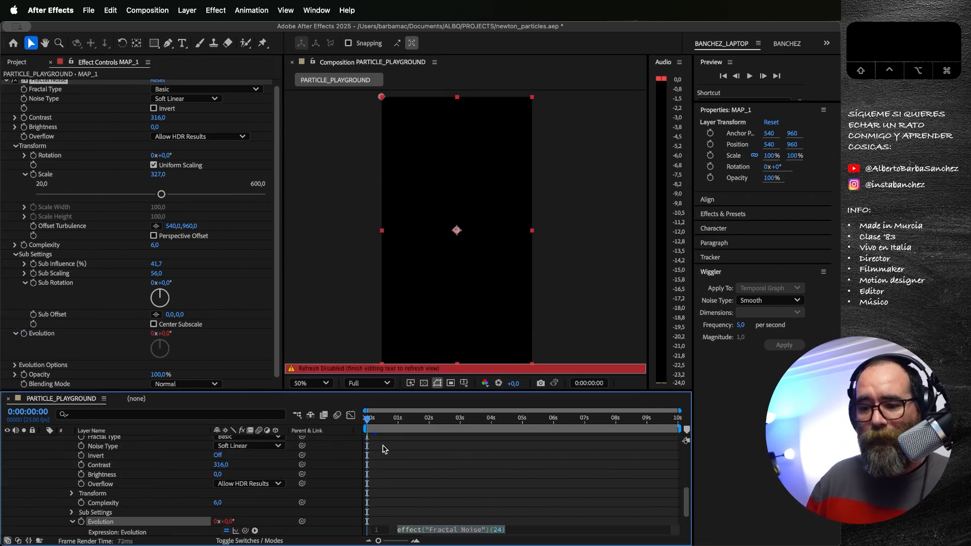
text(time)
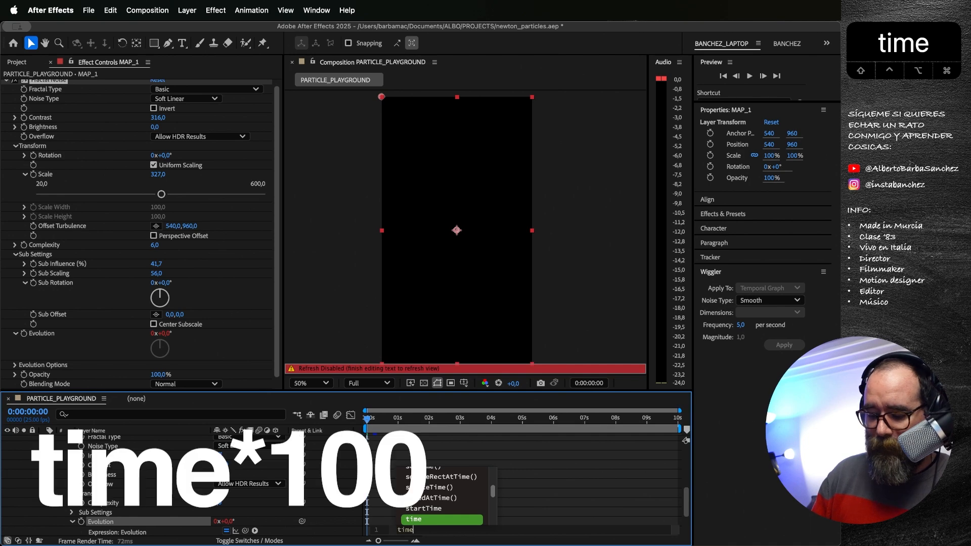
text(*100)
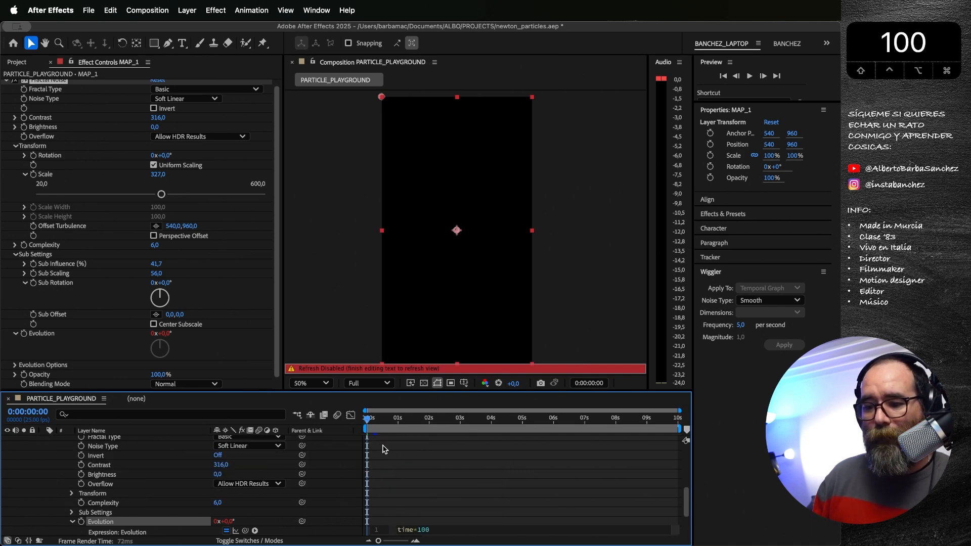
click(474, 490)
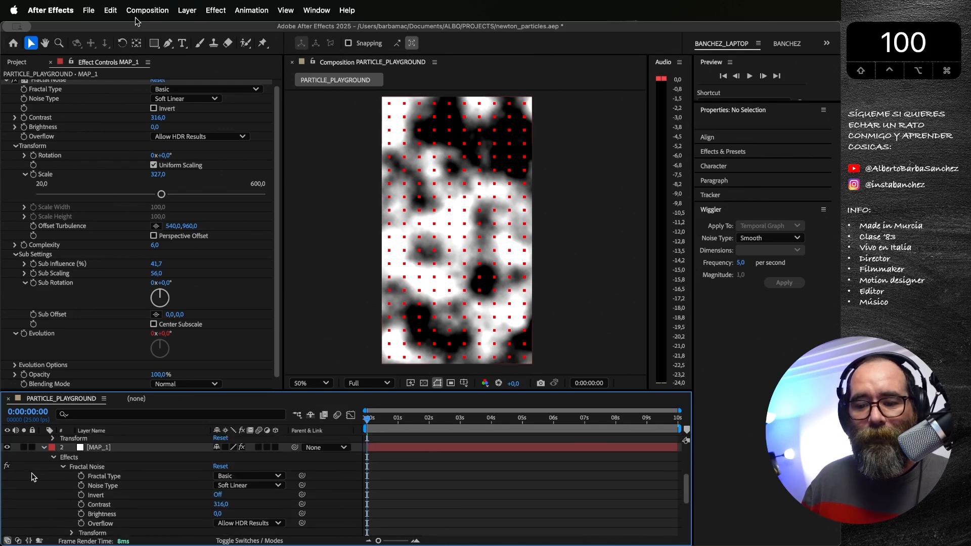
Step: Check the Evolution value driven by the expression at one second, and return to the first frame
scroll(30, 436, up, 3)
scroll(29, 436, up, 4)
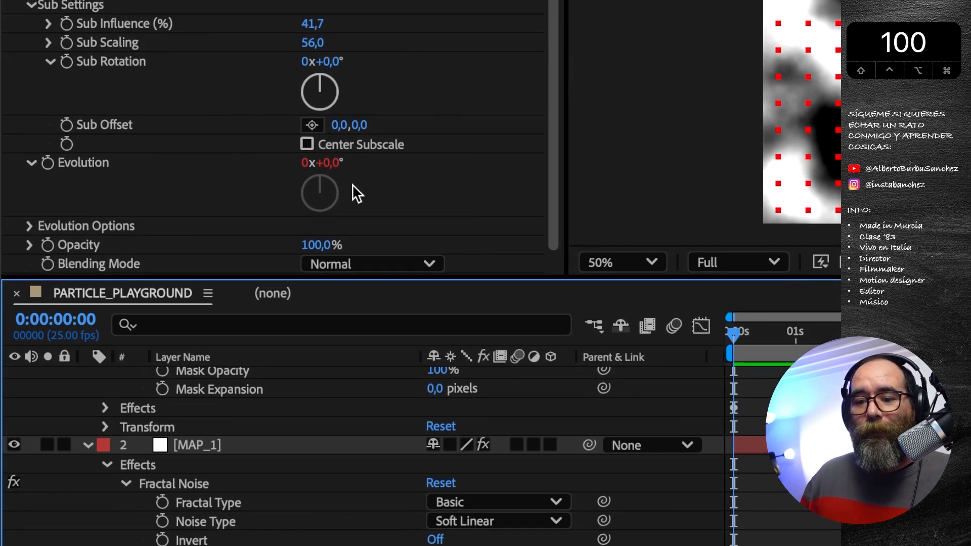
scroll(805, 533, down, 6)
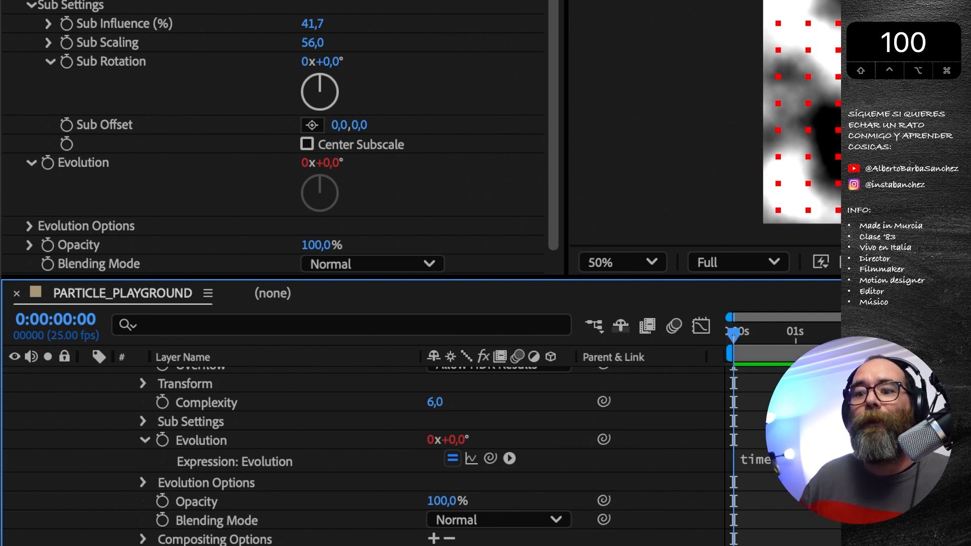
click(795, 335)
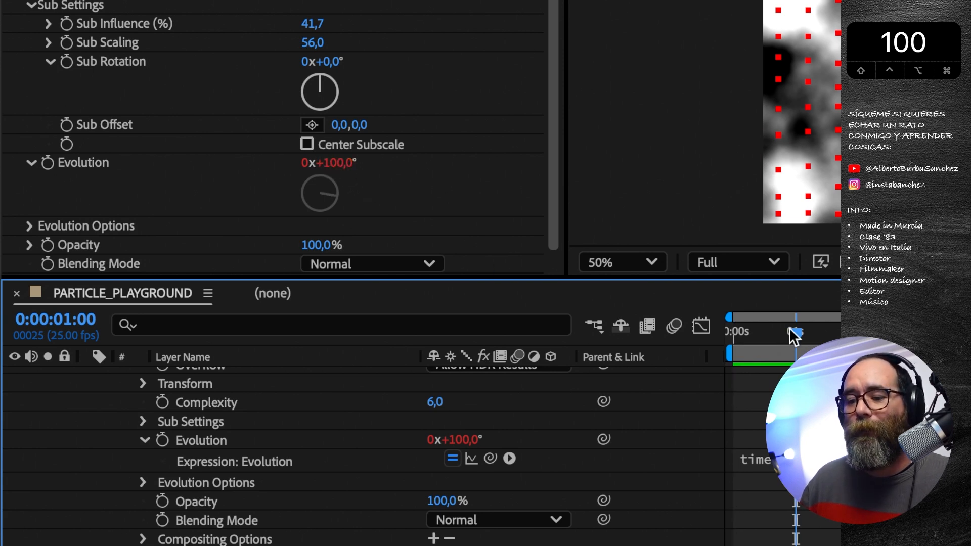
drag(796, 336, 701, 326)
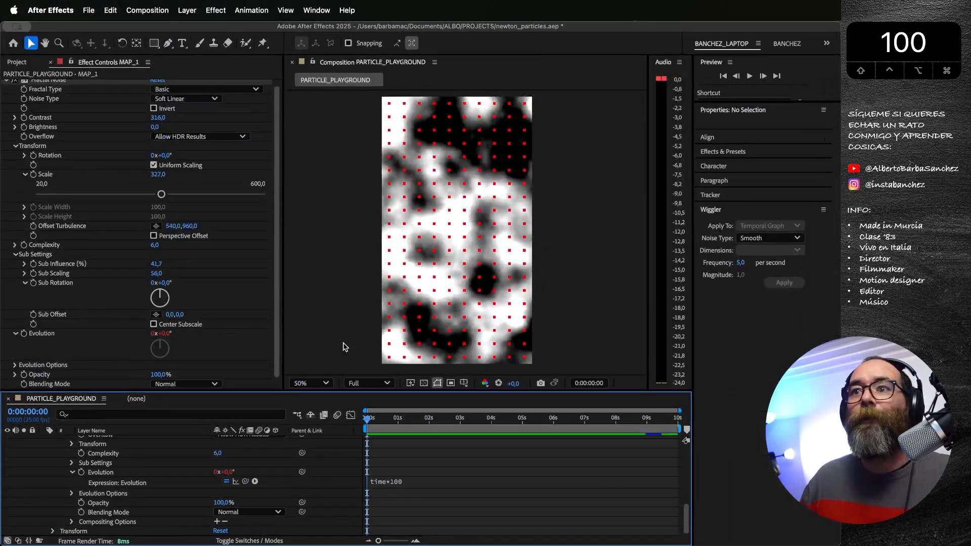
Step: Preview the particles' fall with MAP_1 temporarily hidden, return to the first frame and show the map layer again
scroll(424, 500, up, 5)
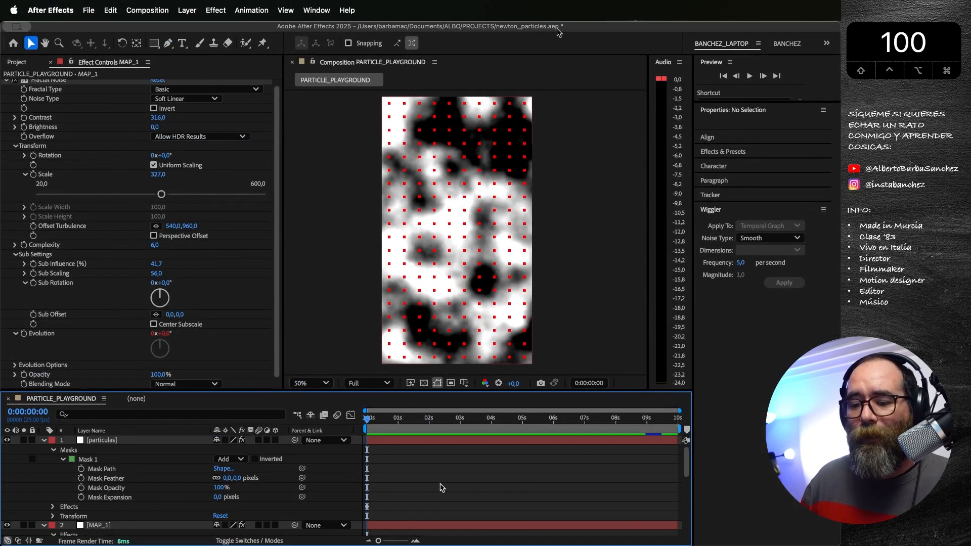
scroll(442, 487, down, 5)
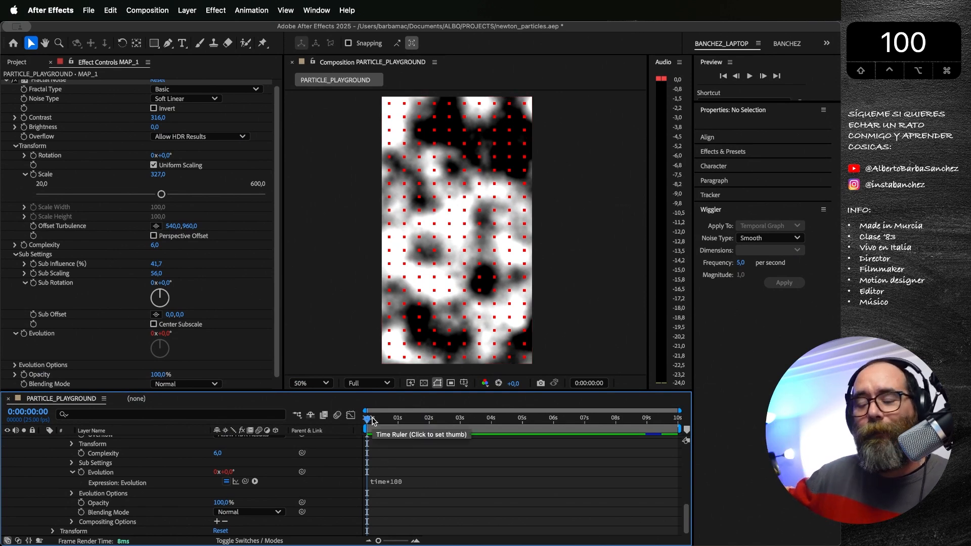
scroll(131, 475, up, 5)
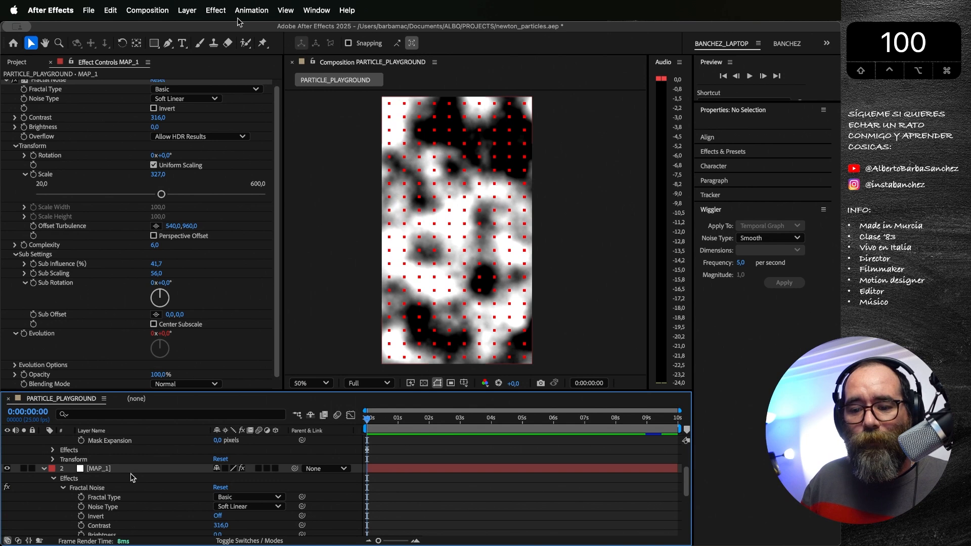
click(7, 469)
key(space)
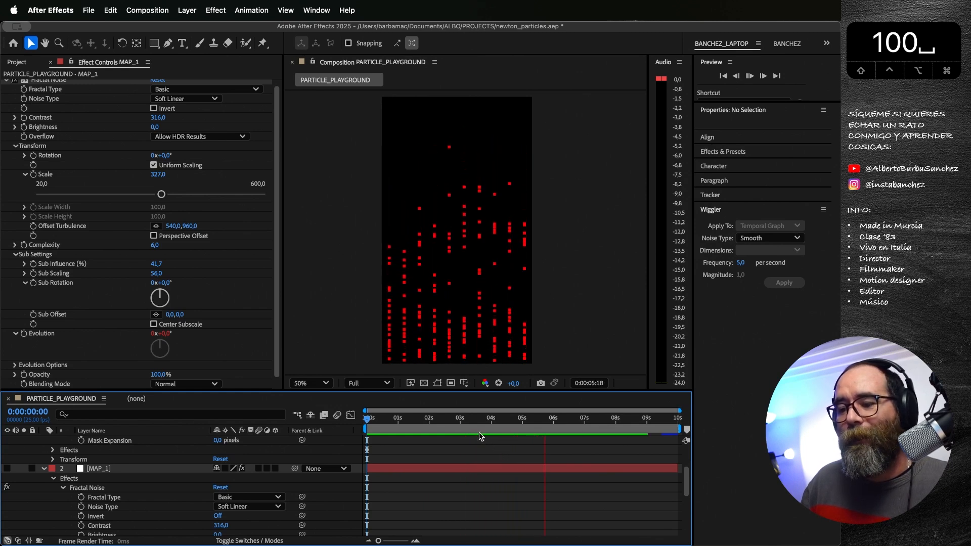
key(space)
drag(480, 419, 353, 411)
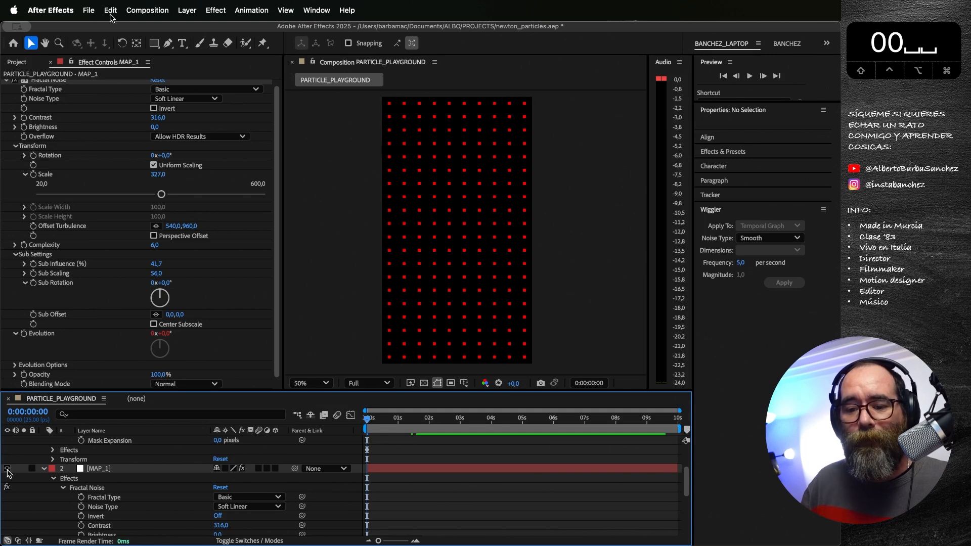
click(8, 470)
Step: Examine up close how the particles react to the moving noise by playing the animation with MAP_1 visible, and return to the first frame
scroll(441, 141, up, 1)
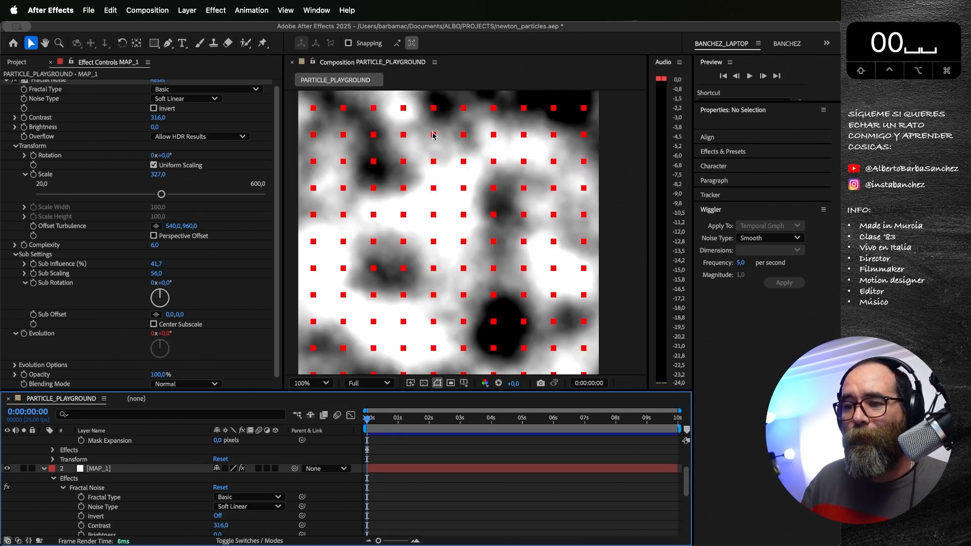
key(space)
drag(436, 126, 433, 285)
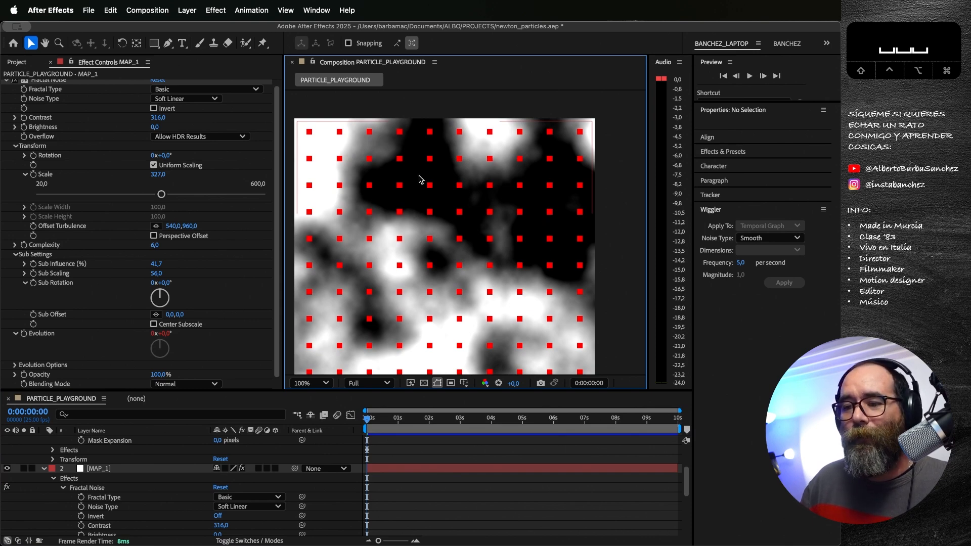
drag(367, 420, 327, 424)
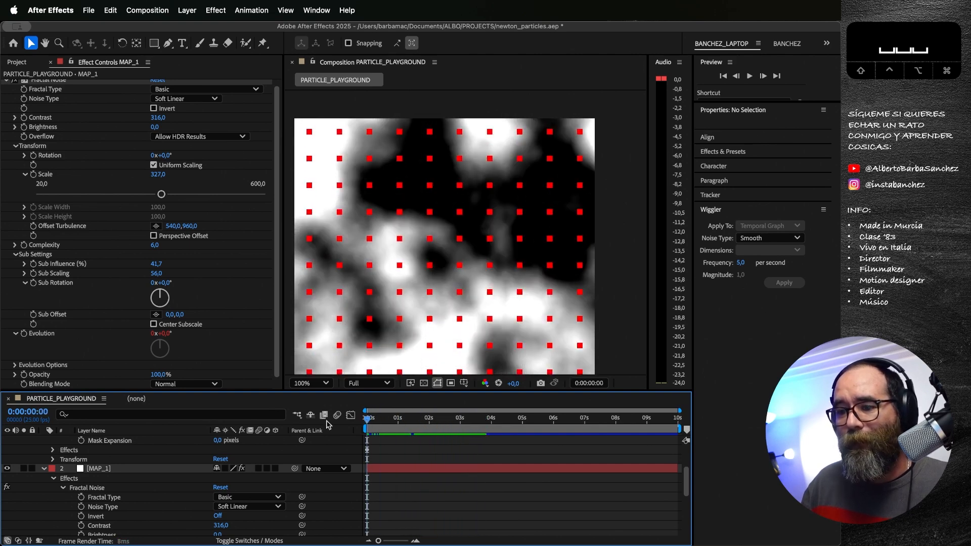
key(space)
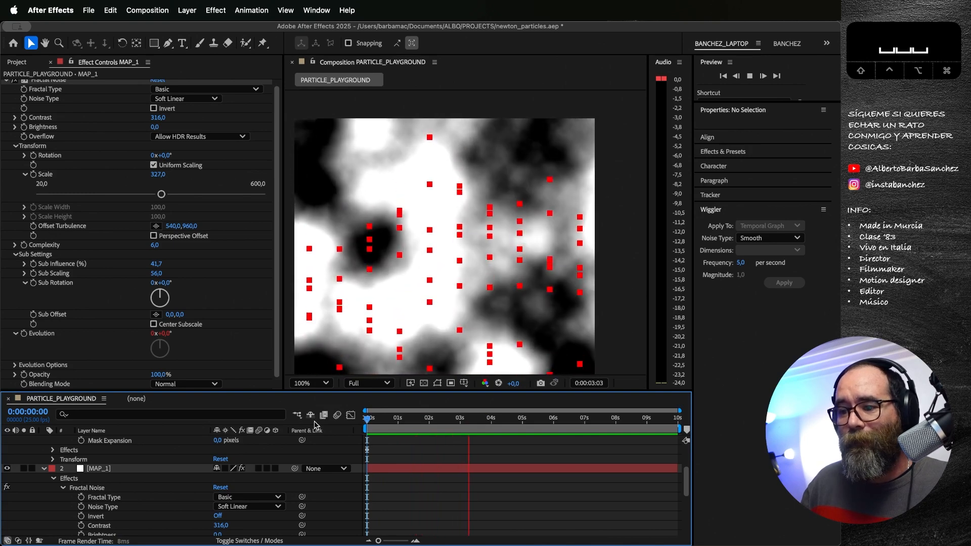
drag(406, 420, 339, 419)
key(space)
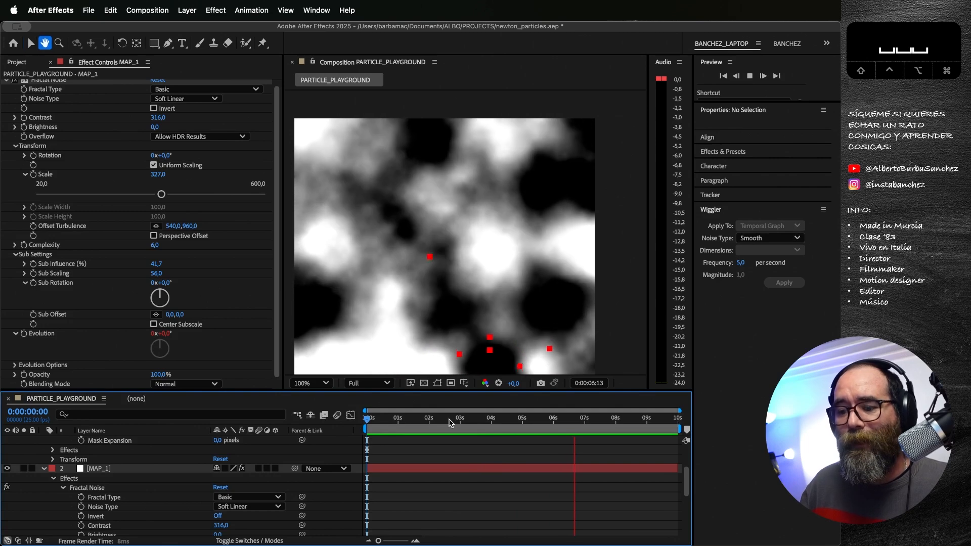
key(space)
key(space)
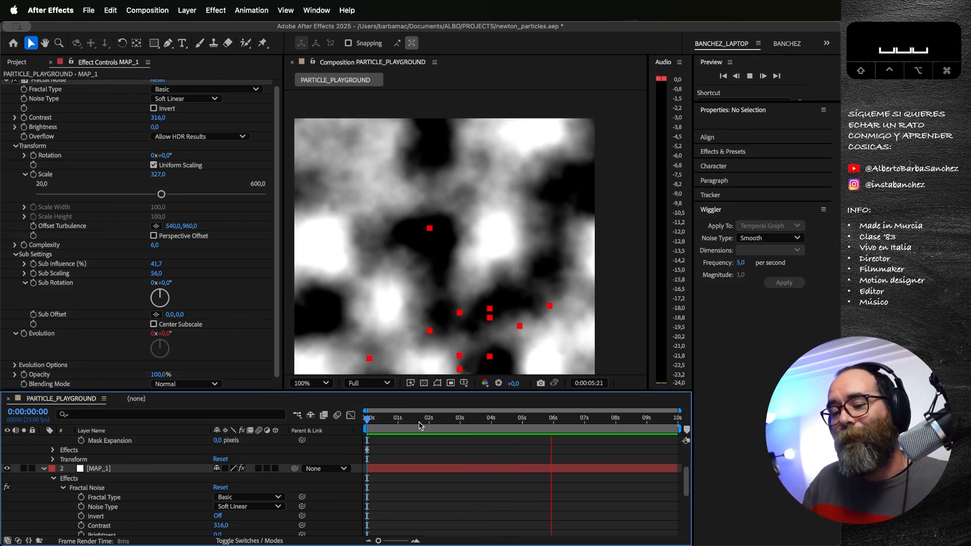
key(space)
mouse_move(367, 419)
mouse_down()
mouse_move(522, 438)
mouse_move(369, 429)
mouse_move(616, 445)
mouse_move(368, 430)
mouse_up()
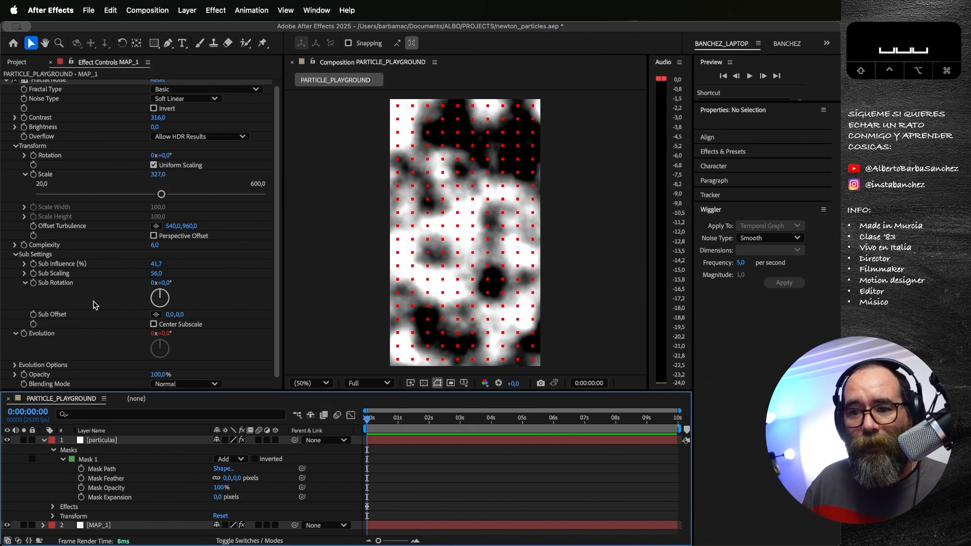
Step: Turn off gravity on the particulas layer by setting its Force to 0 and its Selection Map to None
click(97, 441)
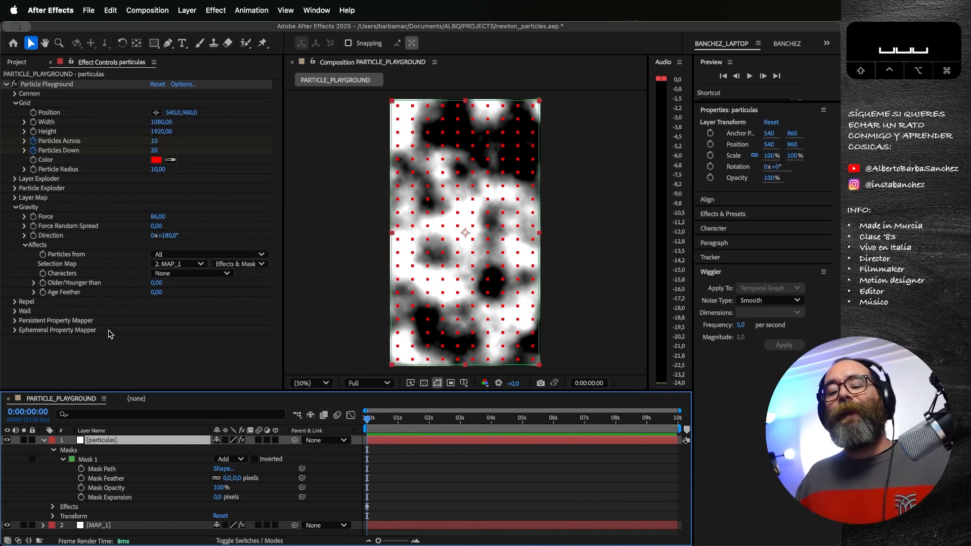
click(43, 441)
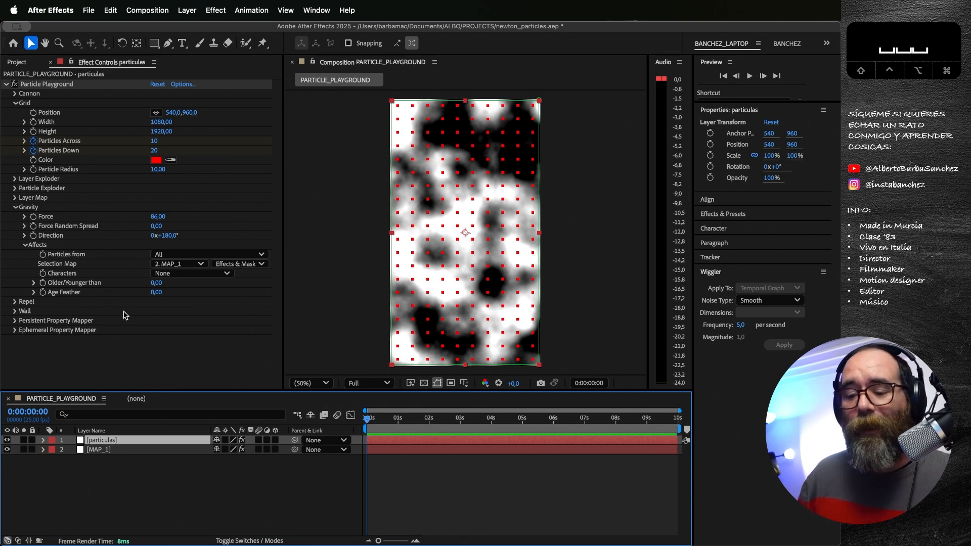
click(158, 217)
text(0)
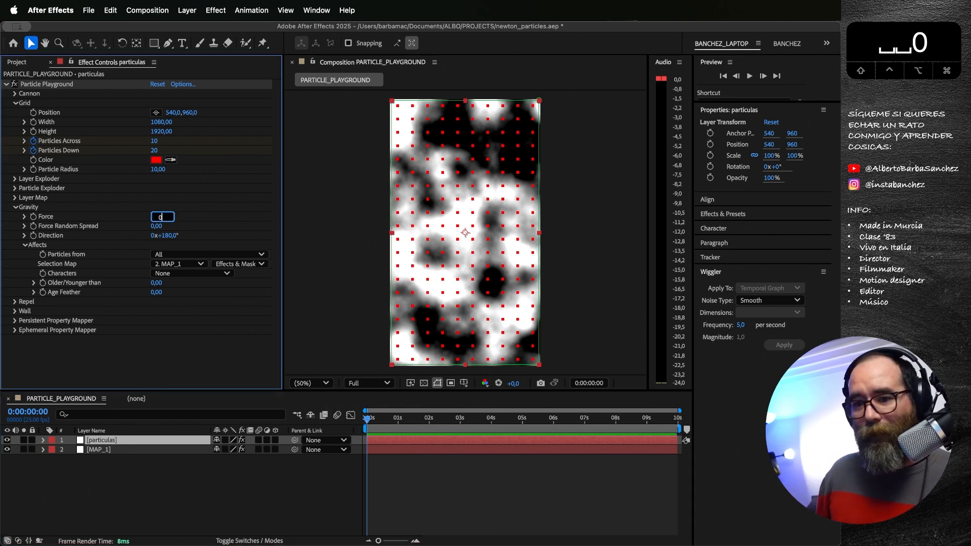
key(Return)
click(193, 263)
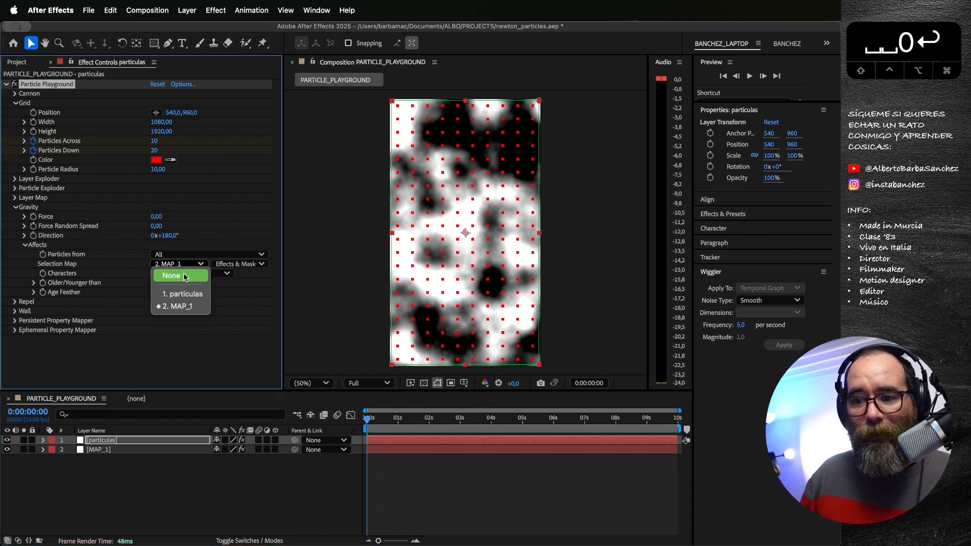
click(184, 276)
Step: Use MAP_1 with Effects & Masks as the layer map of the Persistent Property Mapper
click(16, 320)
scroll(98, 336, down, 3)
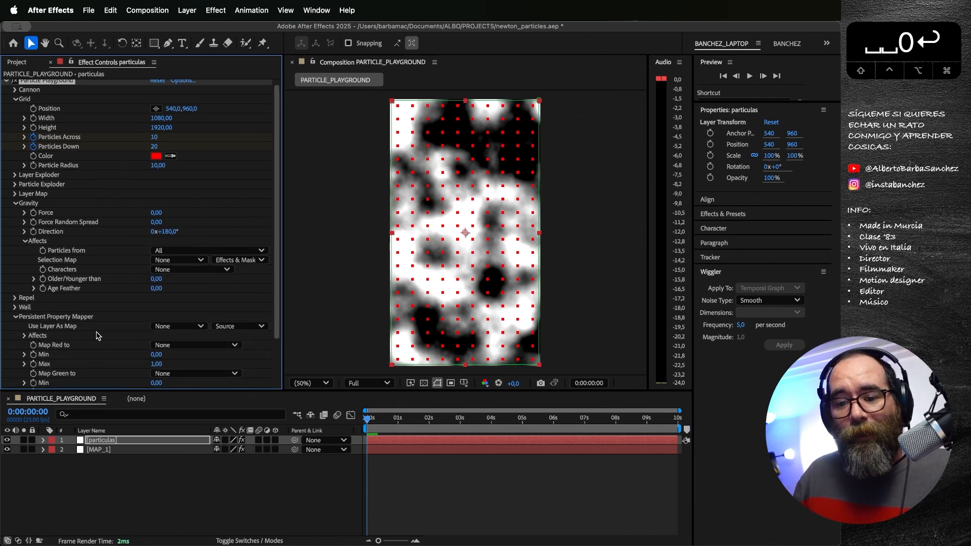
scroll(97, 336, down, 2)
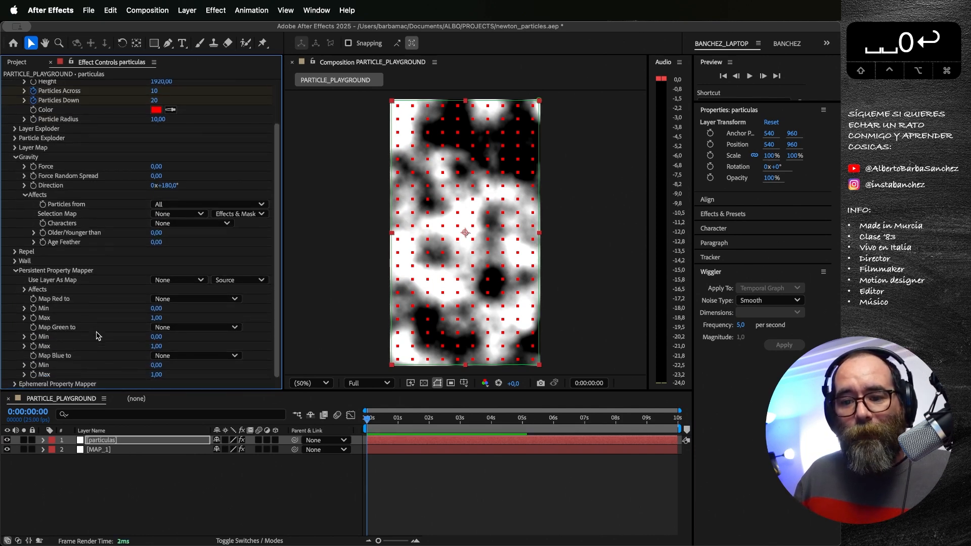
click(187, 281)
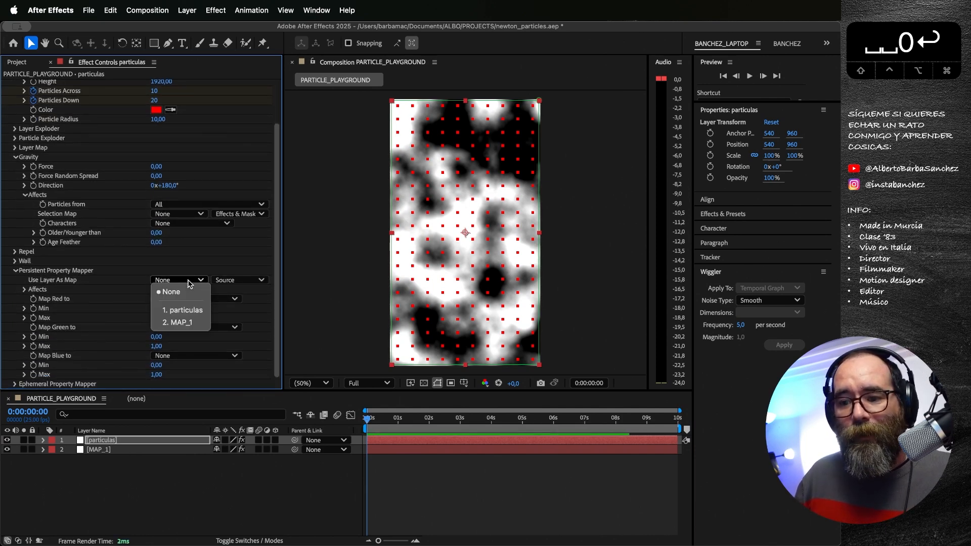
click(186, 322)
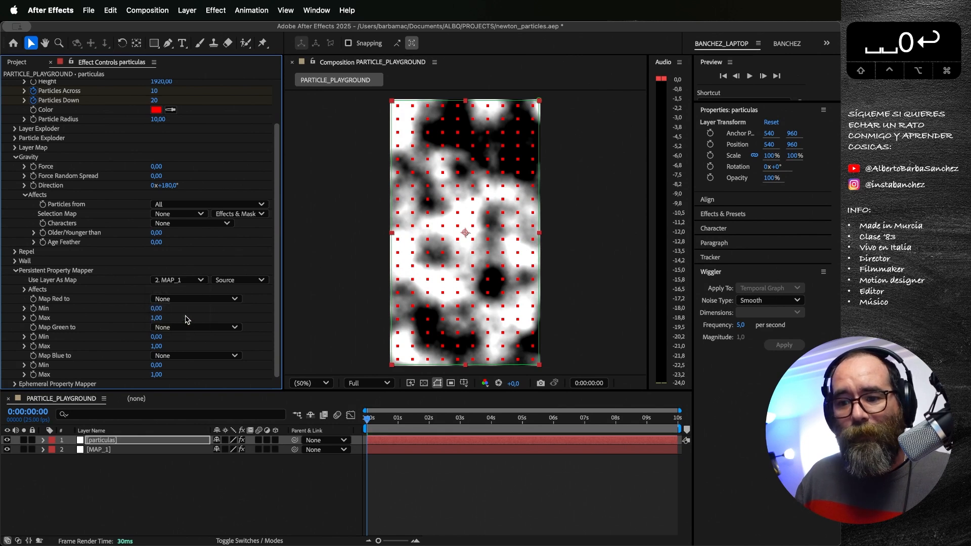
click(239, 280)
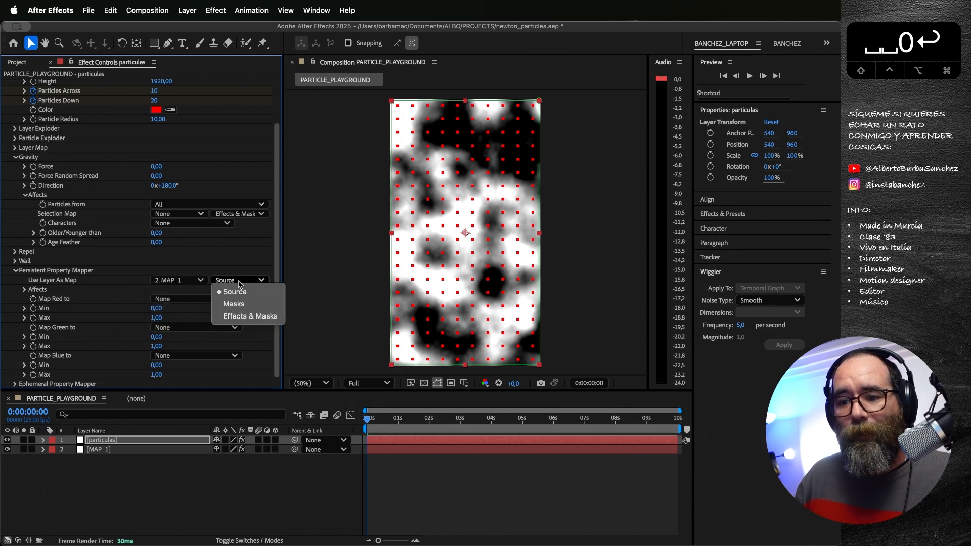
click(241, 318)
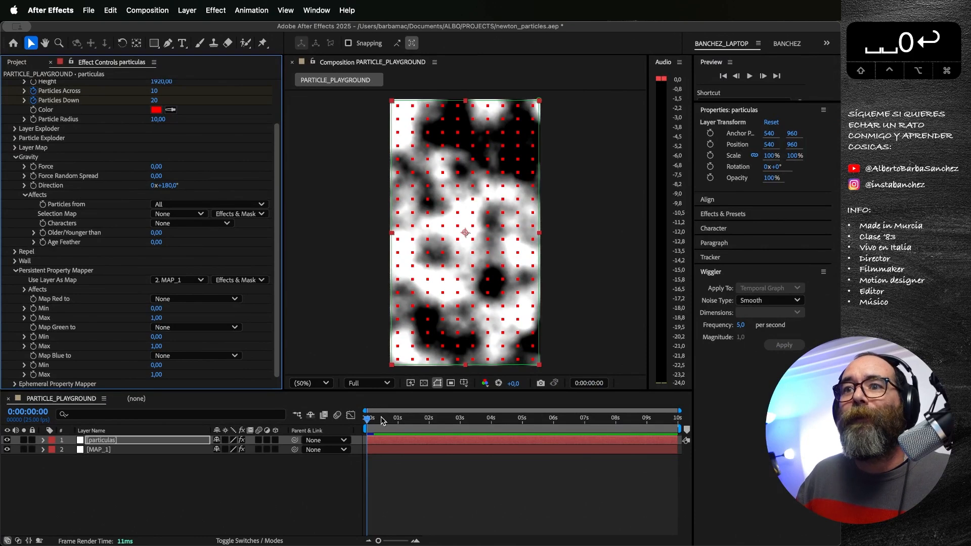
Step: Map the red channel to Scale in the Persistent Property Mapper, with a Max of 2
drag(381, 418, 353, 419)
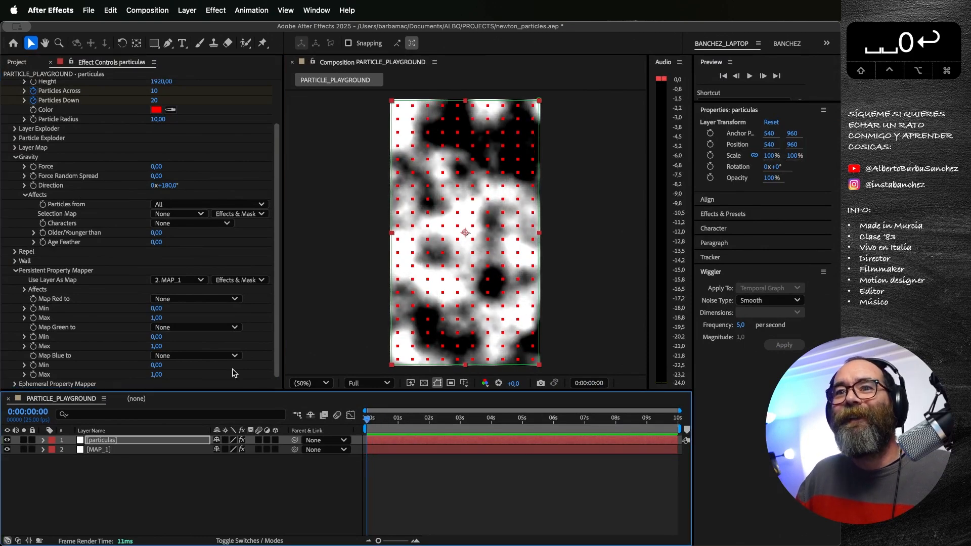
click(184, 299)
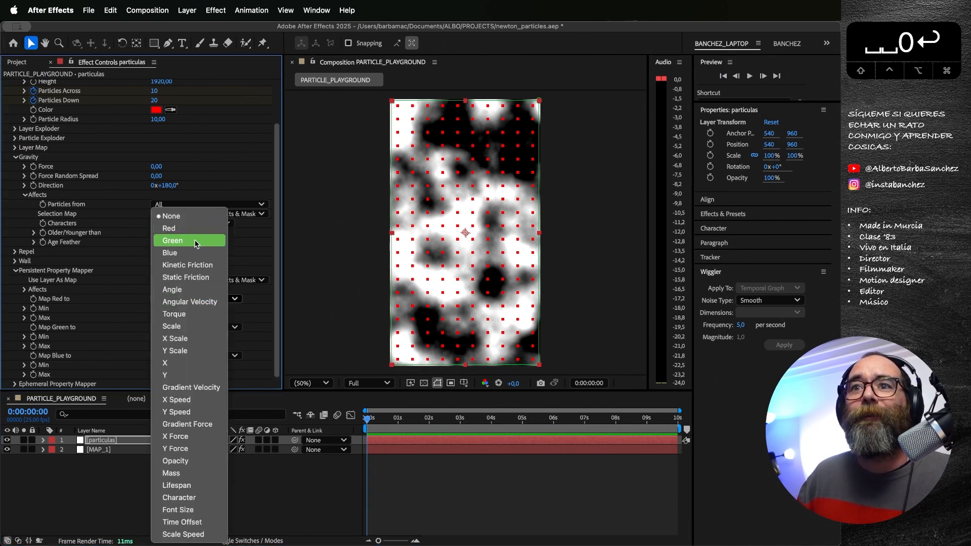
click(192, 325)
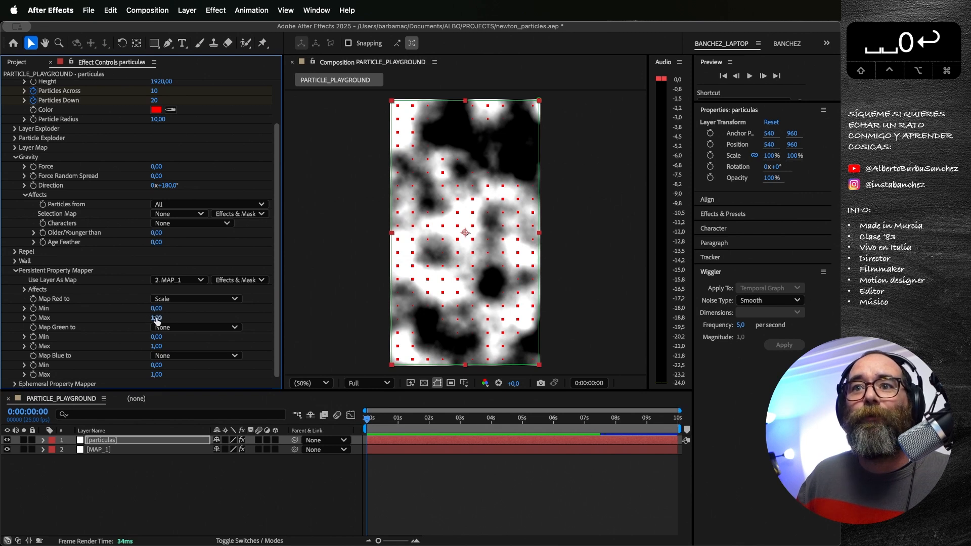
click(156, 319)
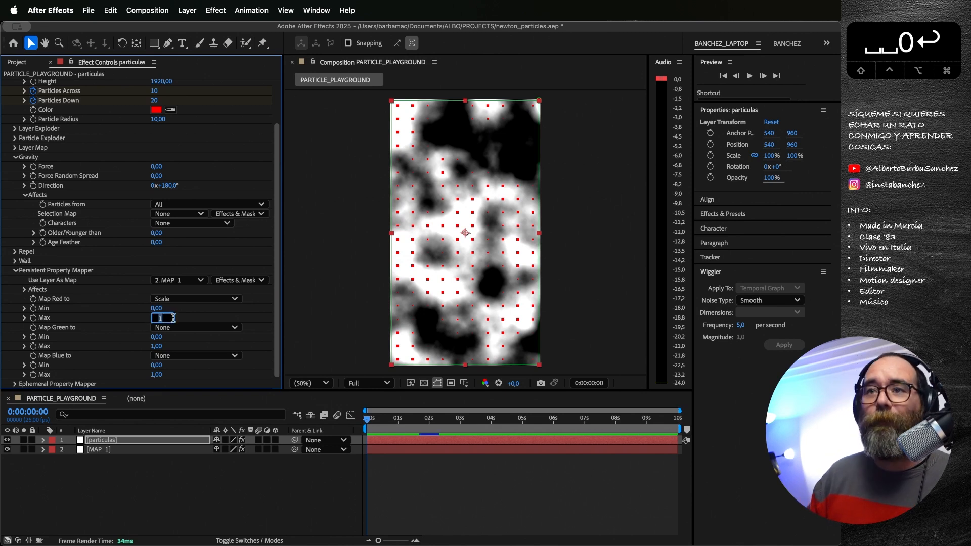
text(2)
key(Return)
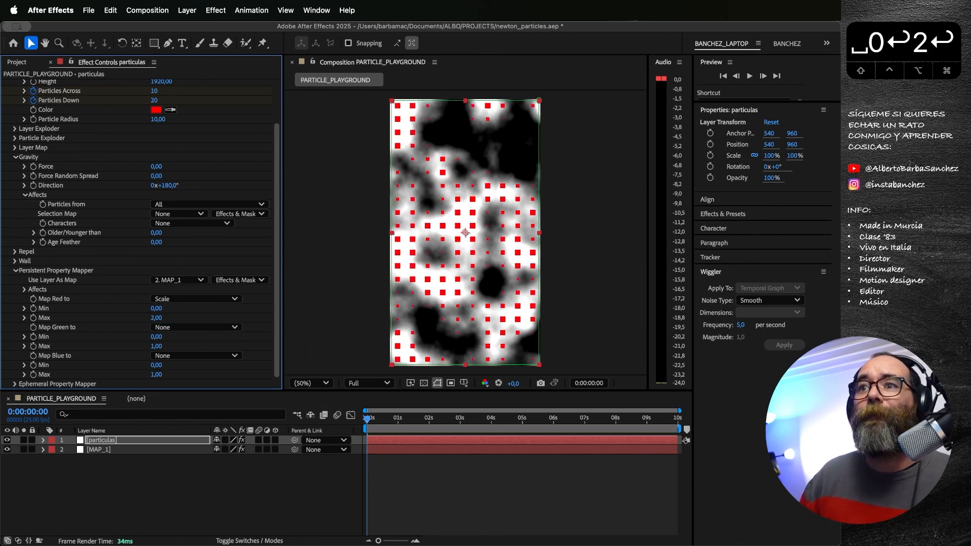
Step: Hide the MAP_1 layer, preview the particles' scale animation and return to the first frame
click(8, 450)
key(space)
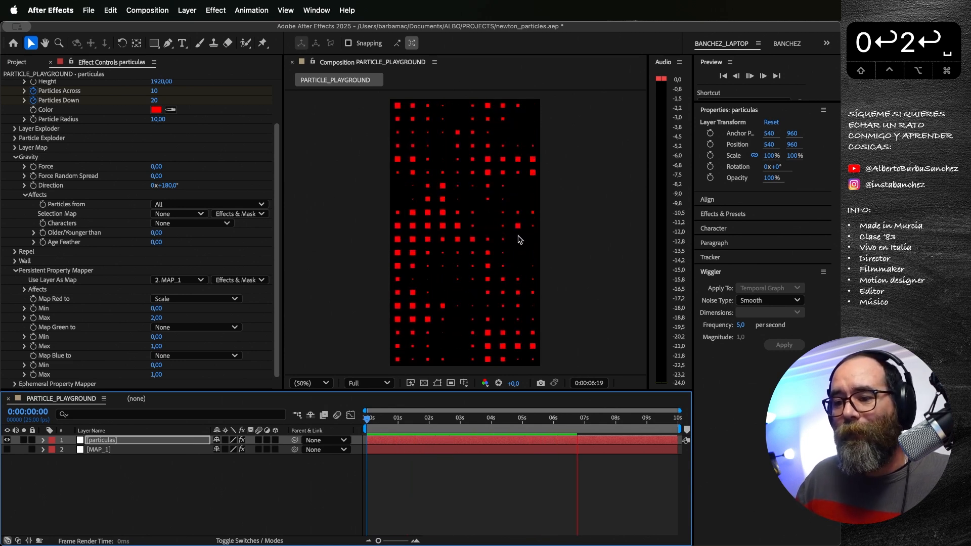
drag(483, 413, 383, 413)
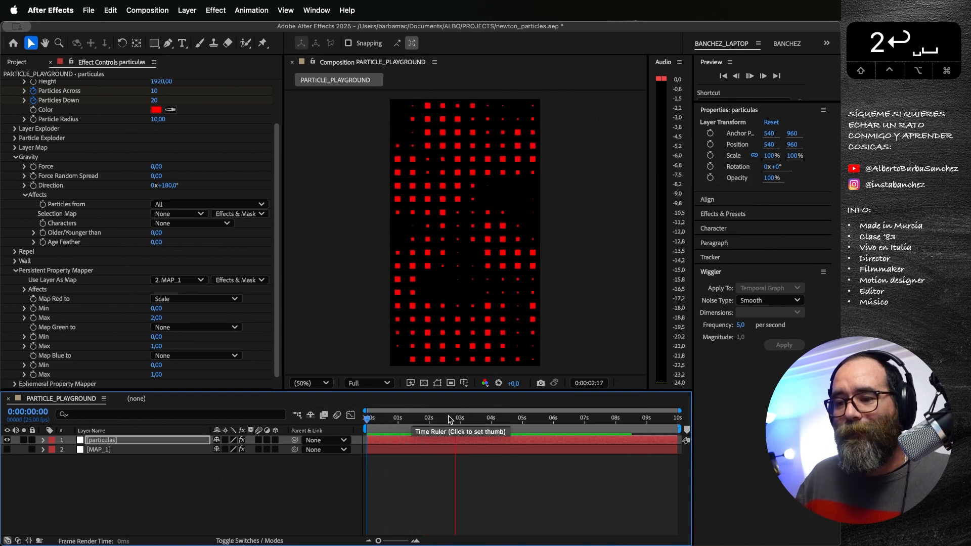
key(space)
drag(522, 419, 363, 413)
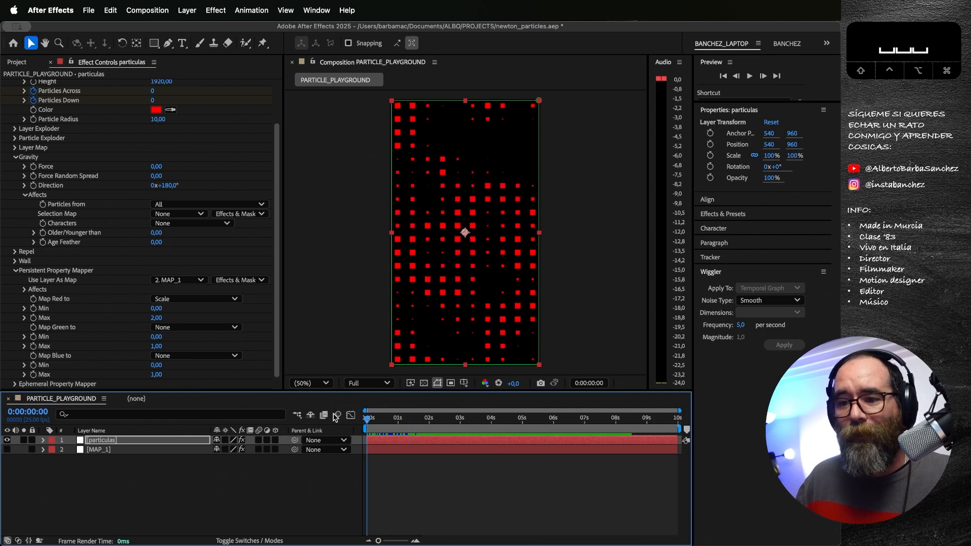
Step: Set the grid's Particles Across to 20 and Particles Down to 40
scroll(196, 156, up, 1)
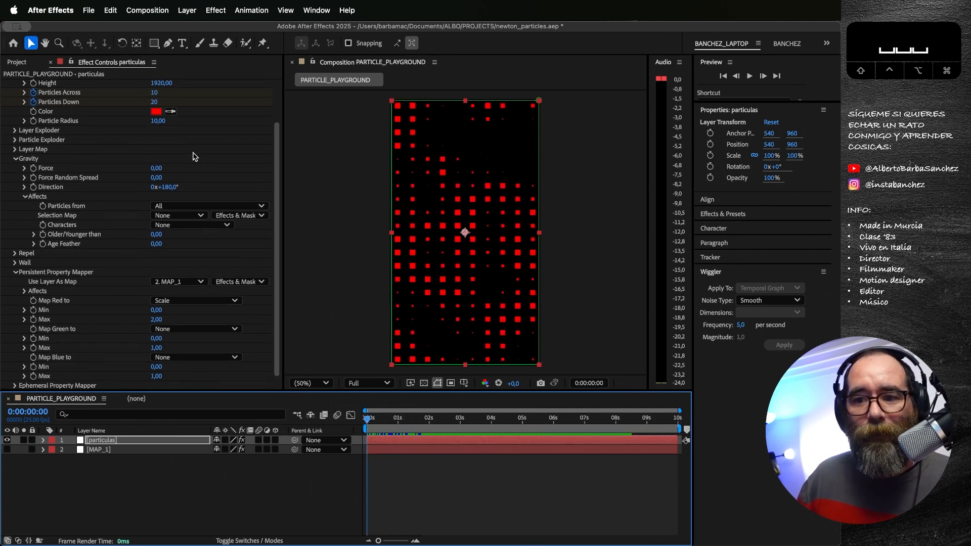
click(154, 92)
click(154, 93)
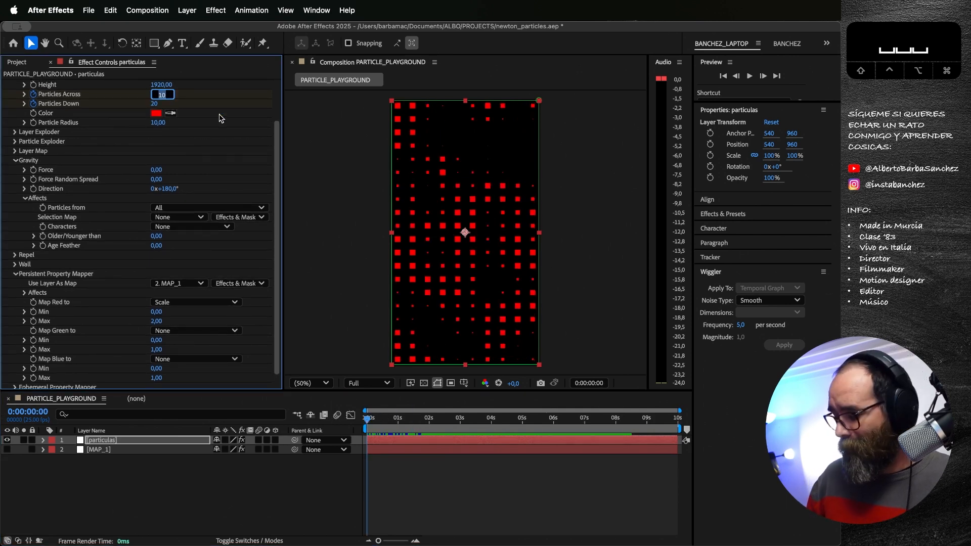
text(20)
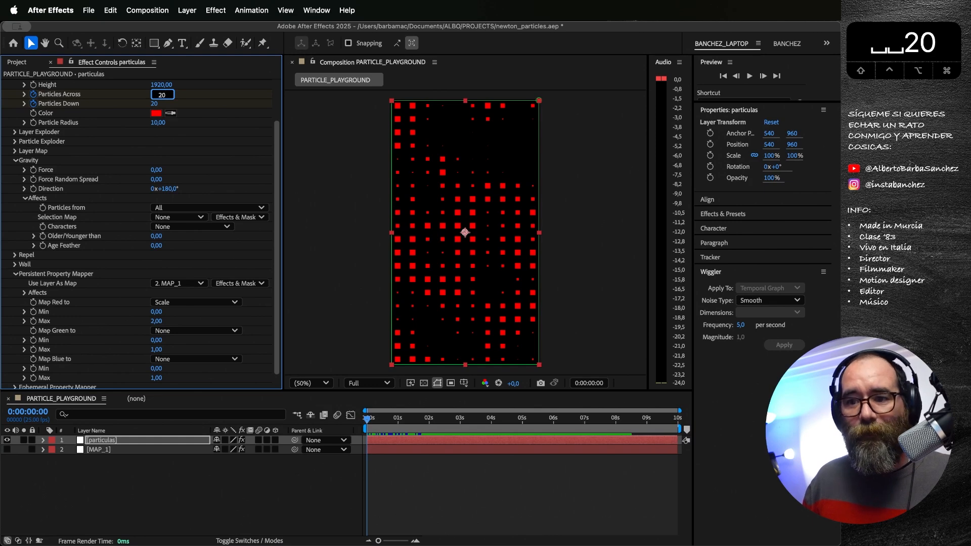
key(Tab)
text(450)
key(BackSpace)
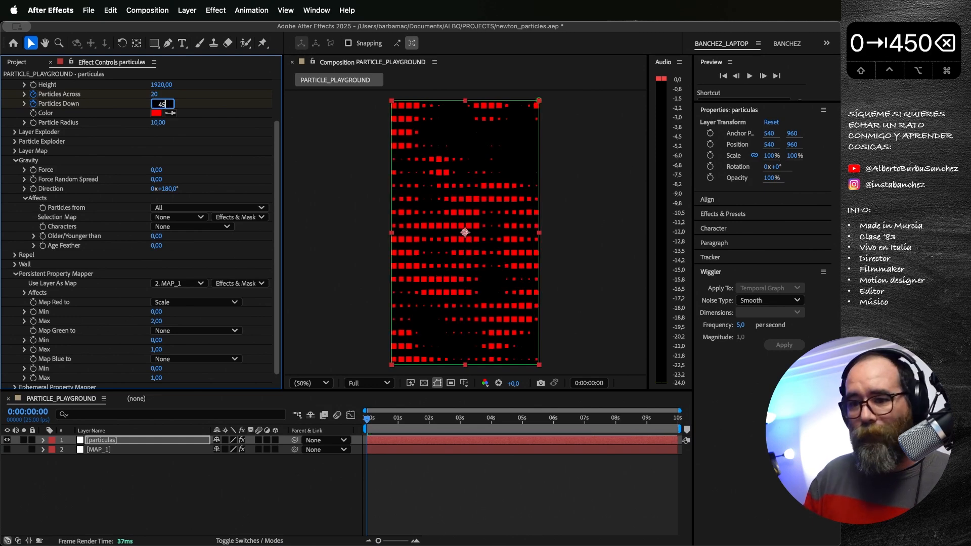
key(BackSpace)
text(0)
key(Return)
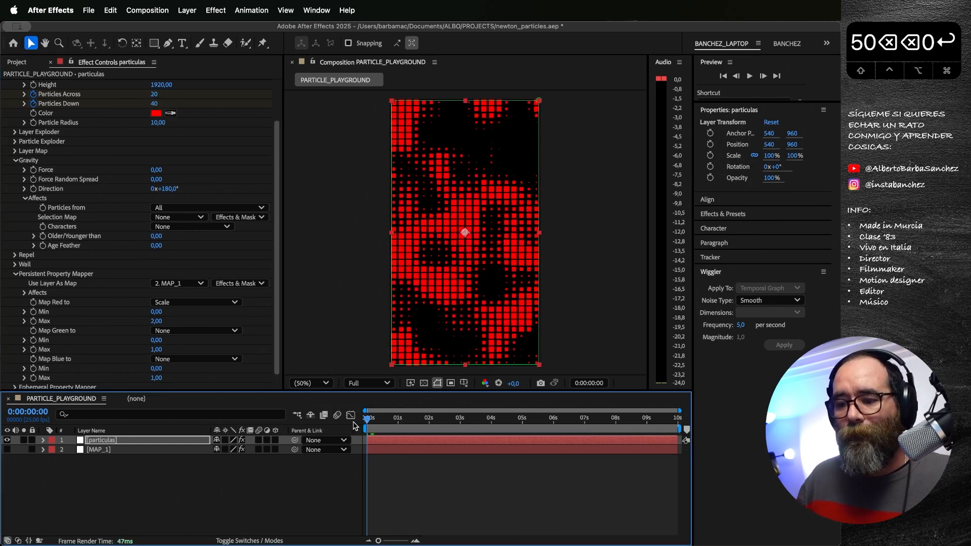
Step: Preview the 20 by 40 particle grid's scale animation and return to the first frame
key(space)
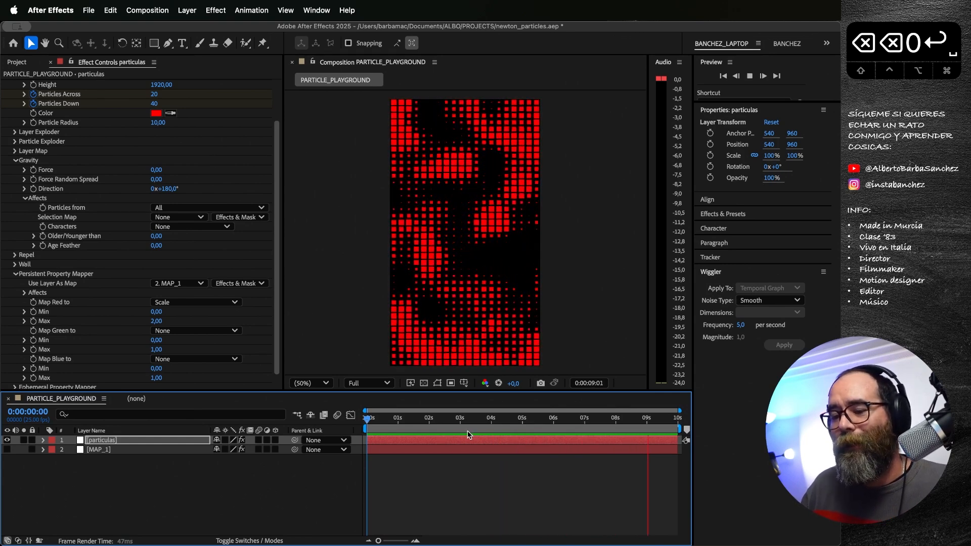
key(space)
drag(459, 418, 388, 439)
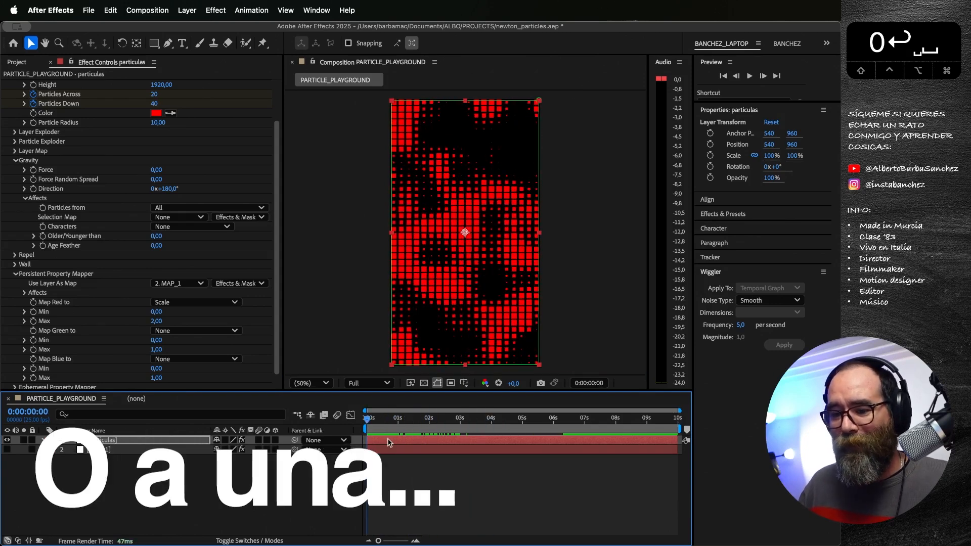
key(space)
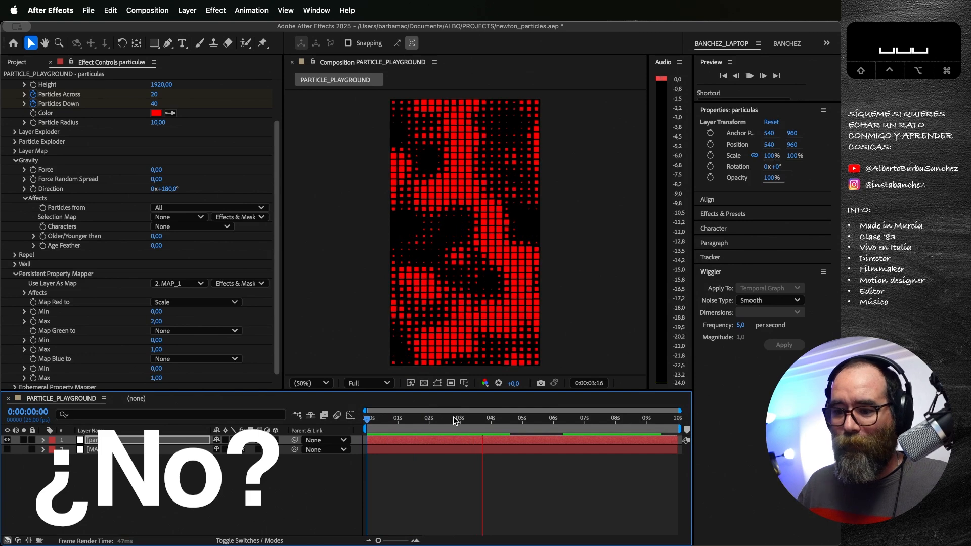
click(490, 419)
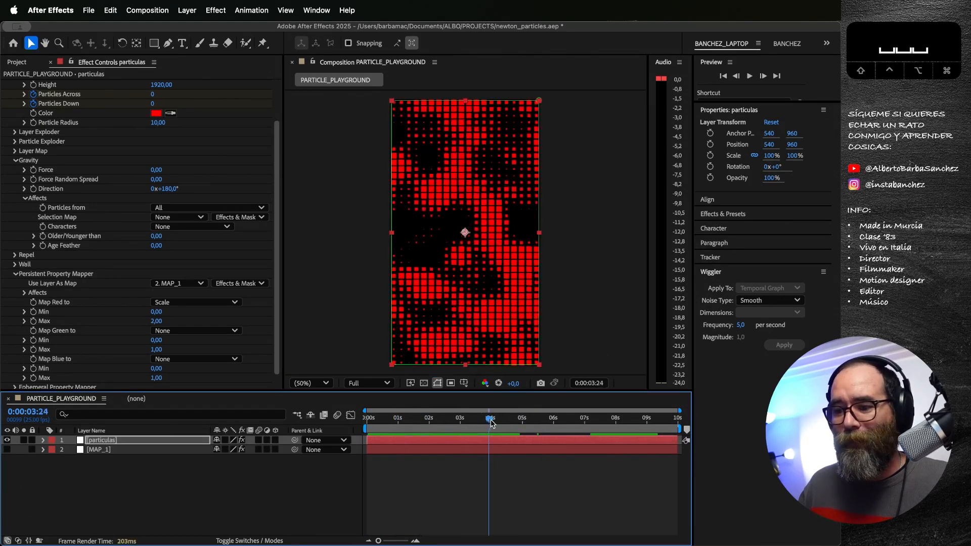
drag(491, 424, 360, 420)
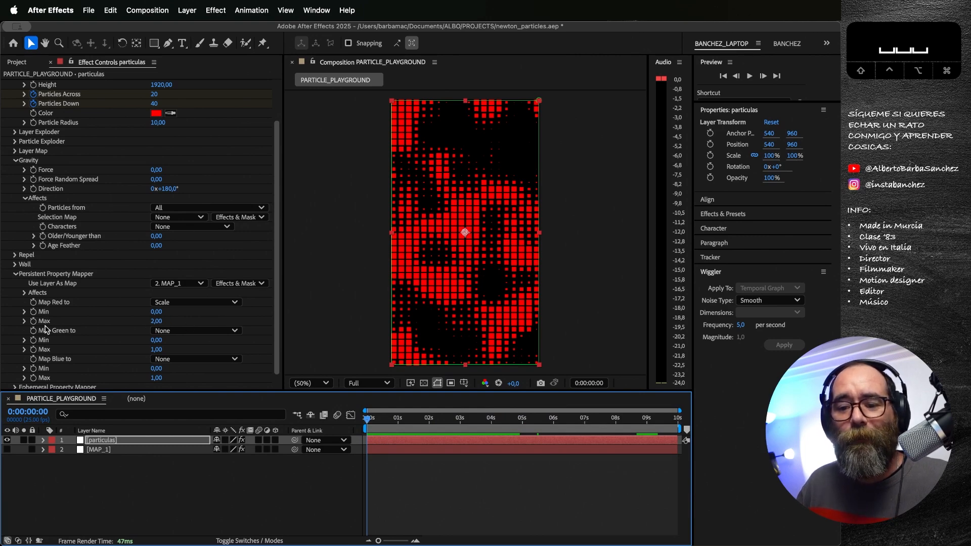
Step: Map the green channel to X Scale in the Persistent Property Mapper, with a Max of 5
click(177, 331)
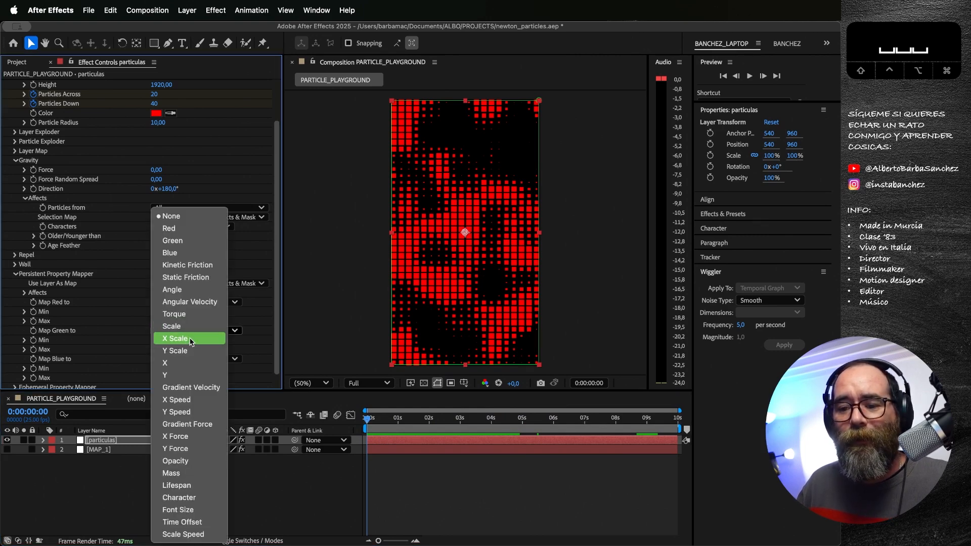
click(190, 339)
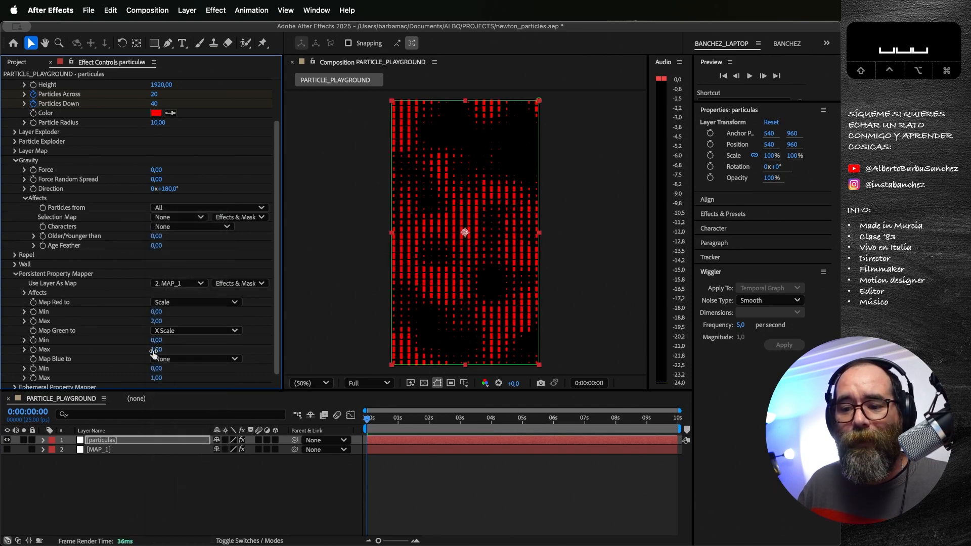
drag(154, 354, 167, 353)
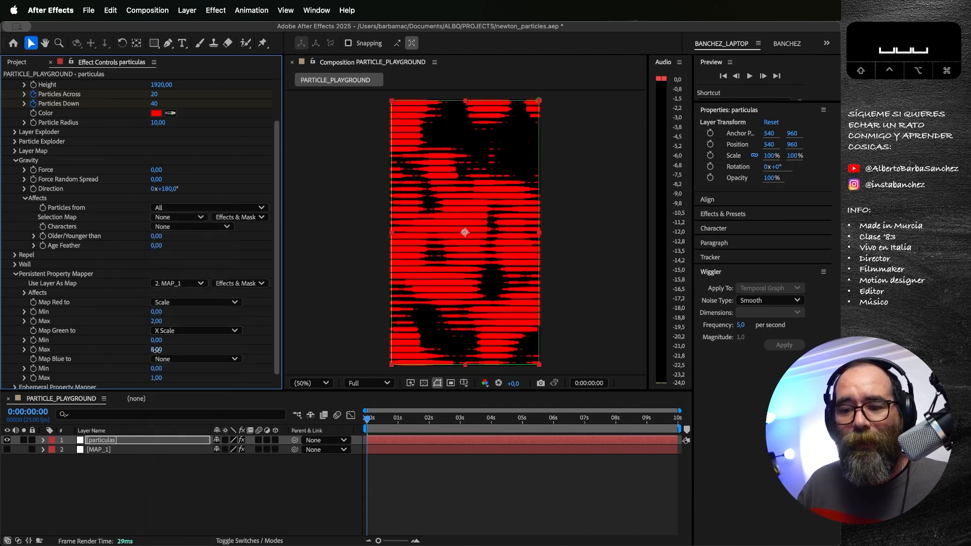
Step: Preview the horizontally stretched particles at several times and review the properties available for the green channel
key(space)
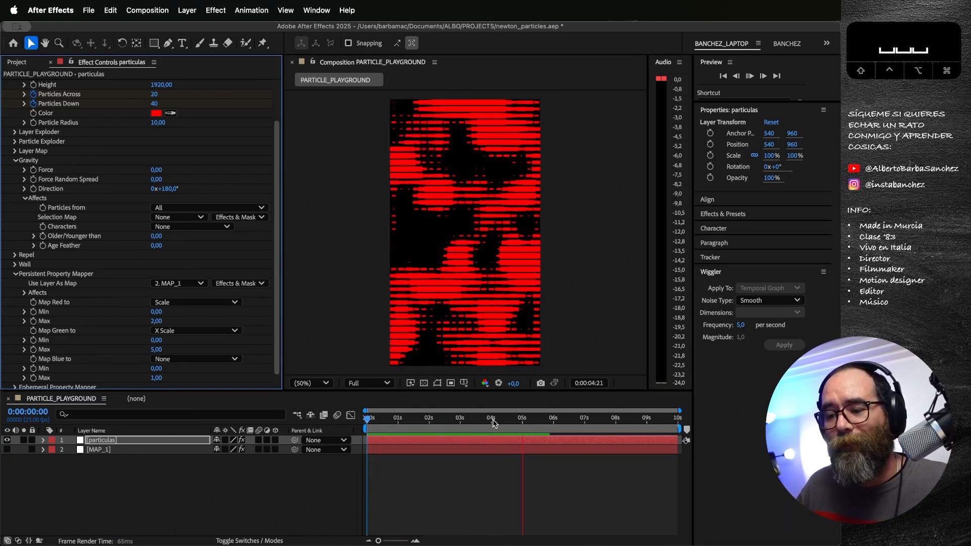
key(space)
drag(498, 420, 433, 423)
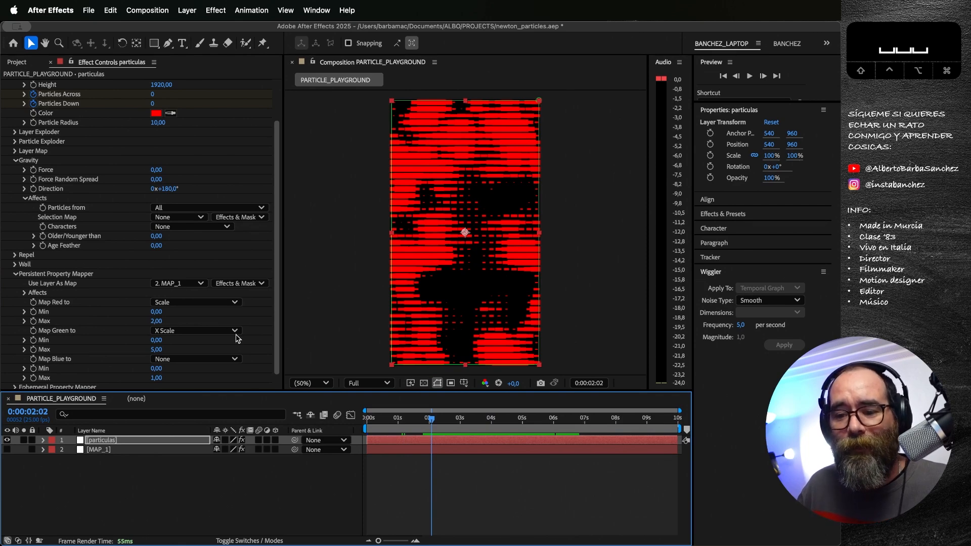
click(415, 423)
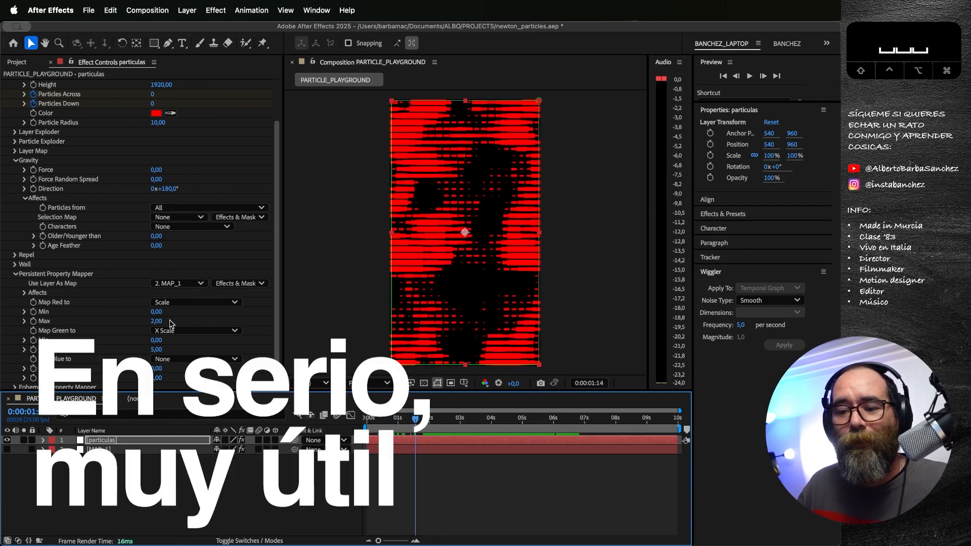
click(188, 331)
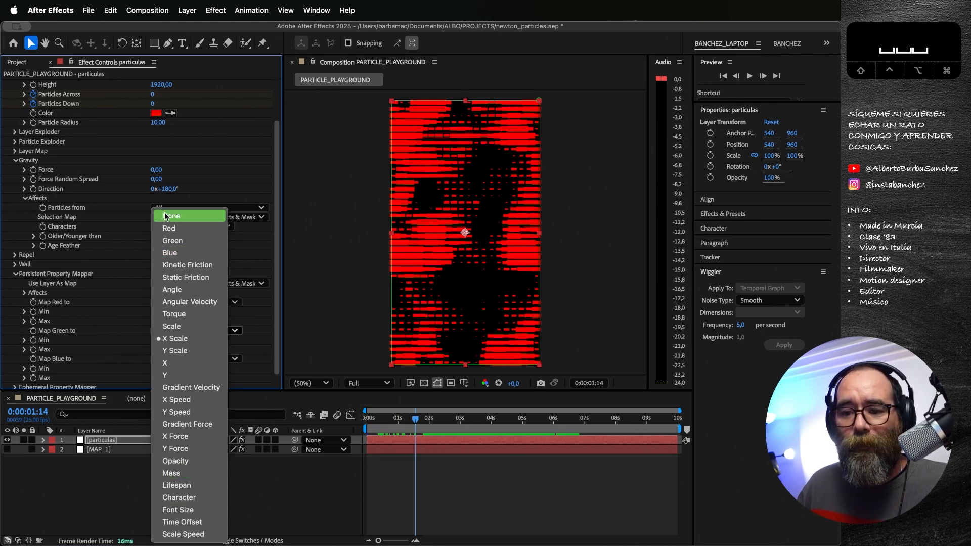
click(87, 279)
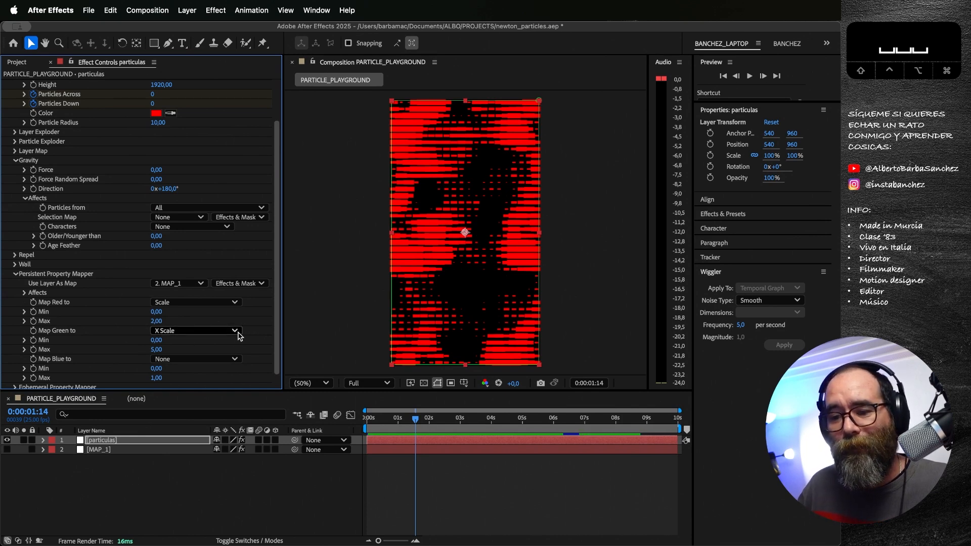
Step: Set the Persistent Property Mapper's layer map to None, collapse its settings and expand the Ephemeral Property Mapper
scroll(275, 328, down, 1)
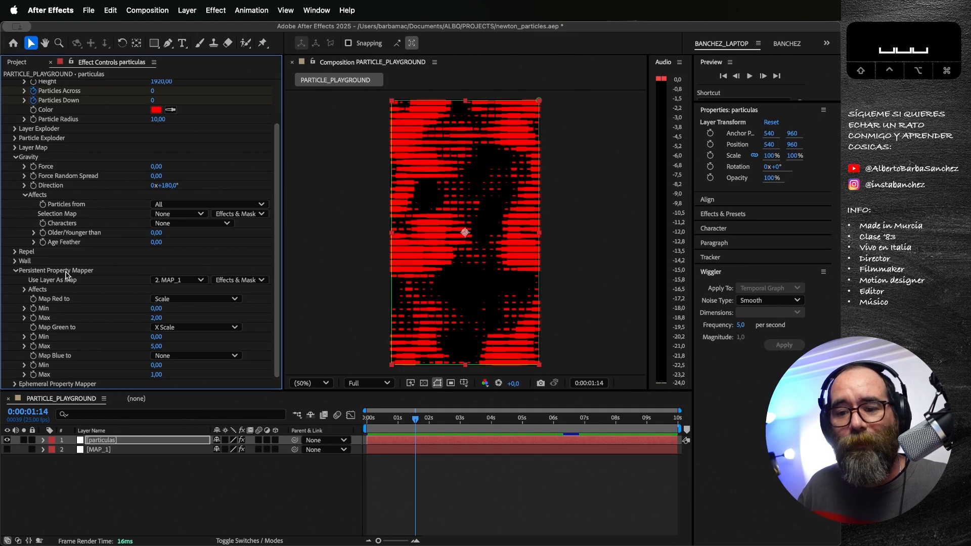
click(15, 272)
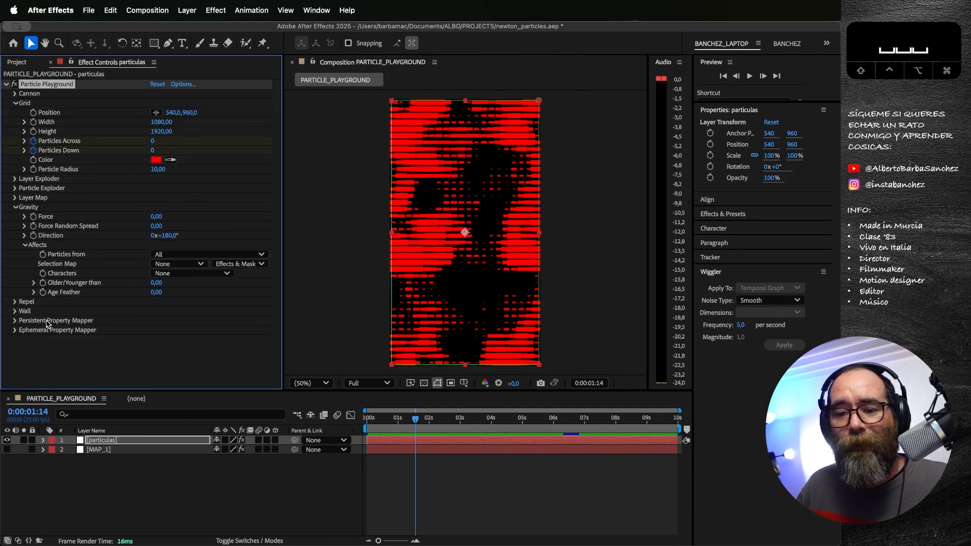
click(14, 331)
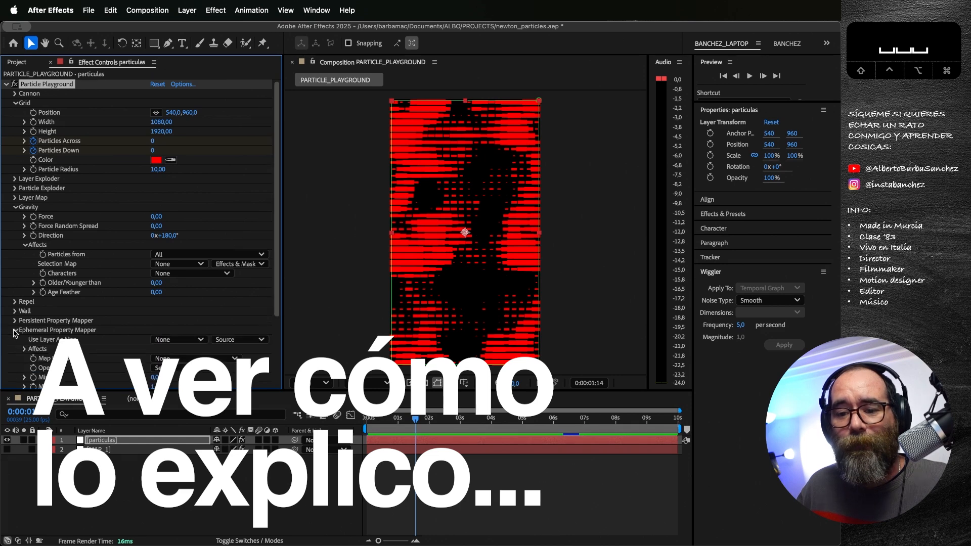
click(15, 321)
scroll(145, 299, down, 2)
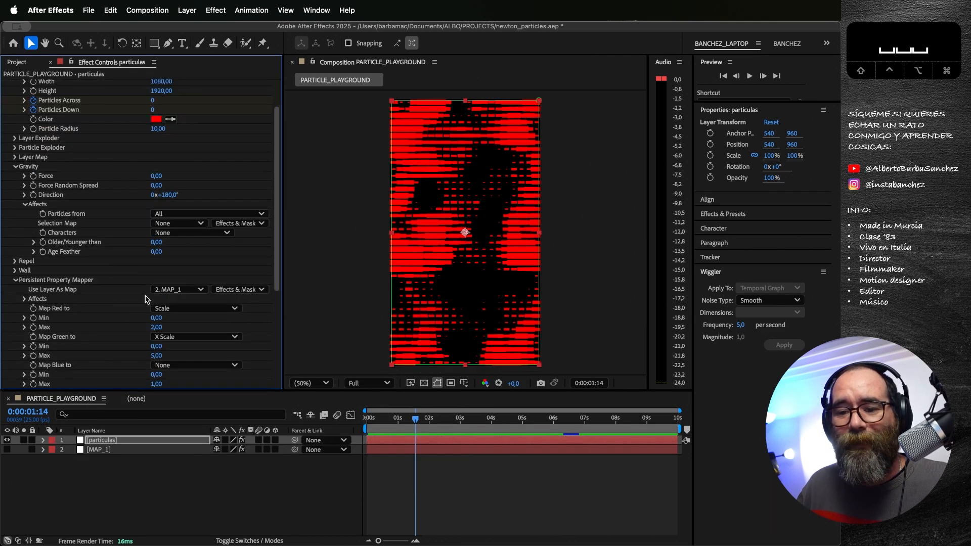
click(186, 292)
click(183, 265)
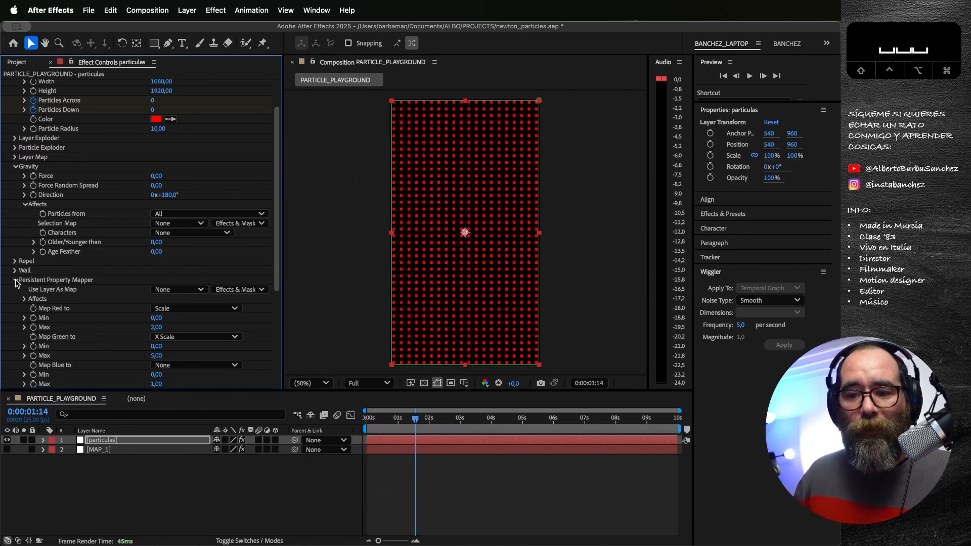
click(15, 281)
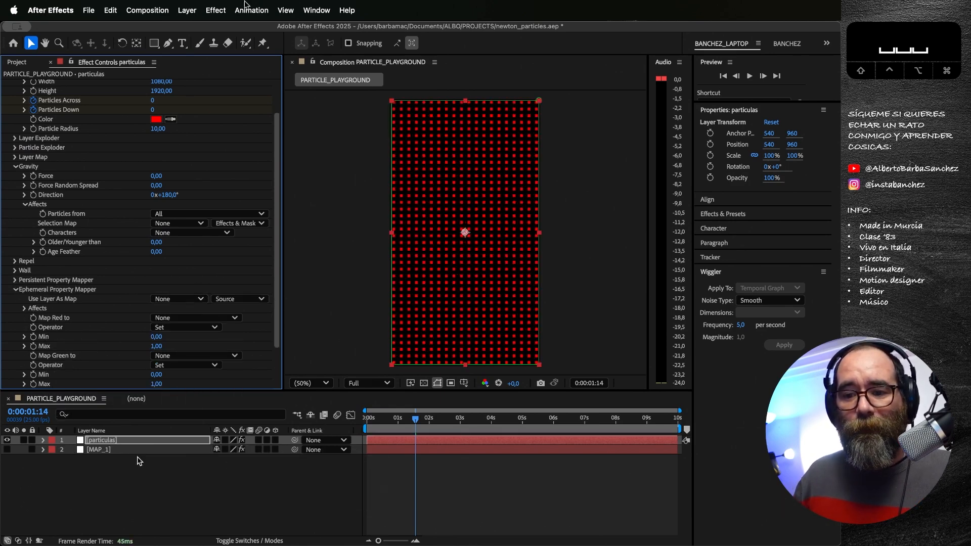
Step: Create a new white rectangle shape layer and set the rectangle's size to 400 by 400
click(140, 458)
double_click(154, 43)
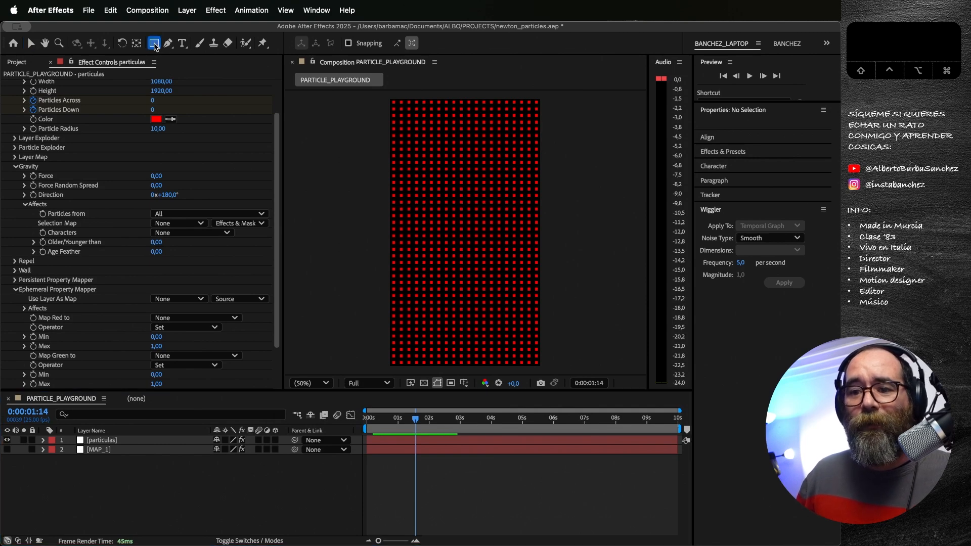
click(63, 459)
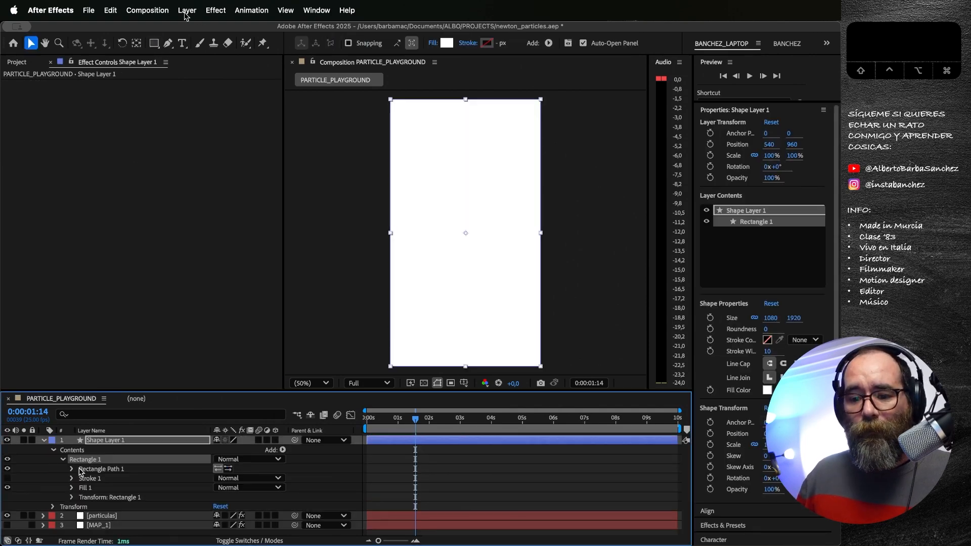
click(72, 469)
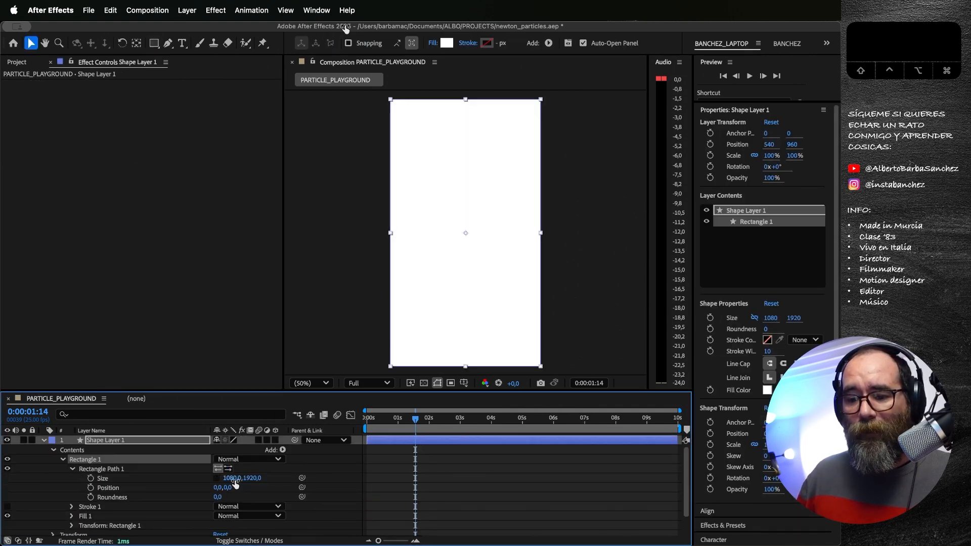
click(233, 479)
text(400)
key(Tab)
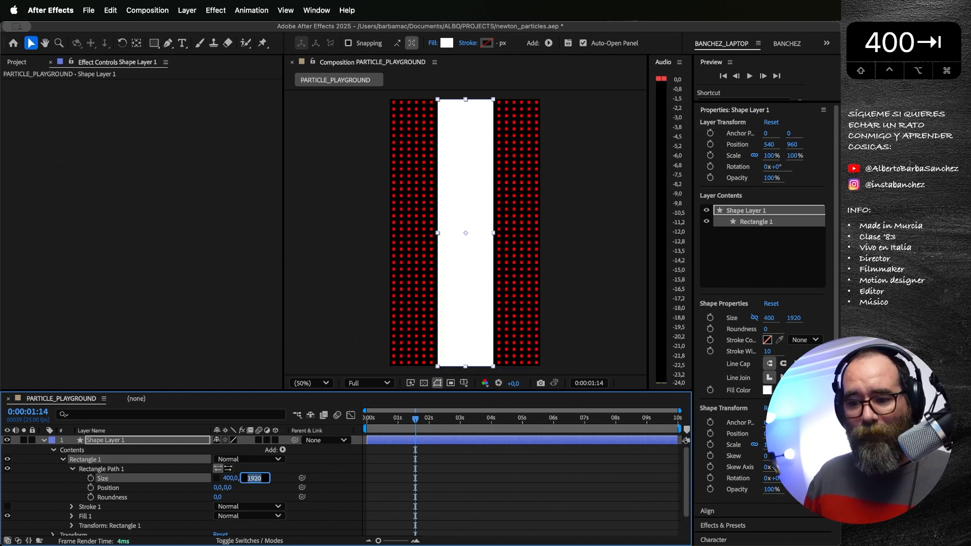
text(400)
key(Return)
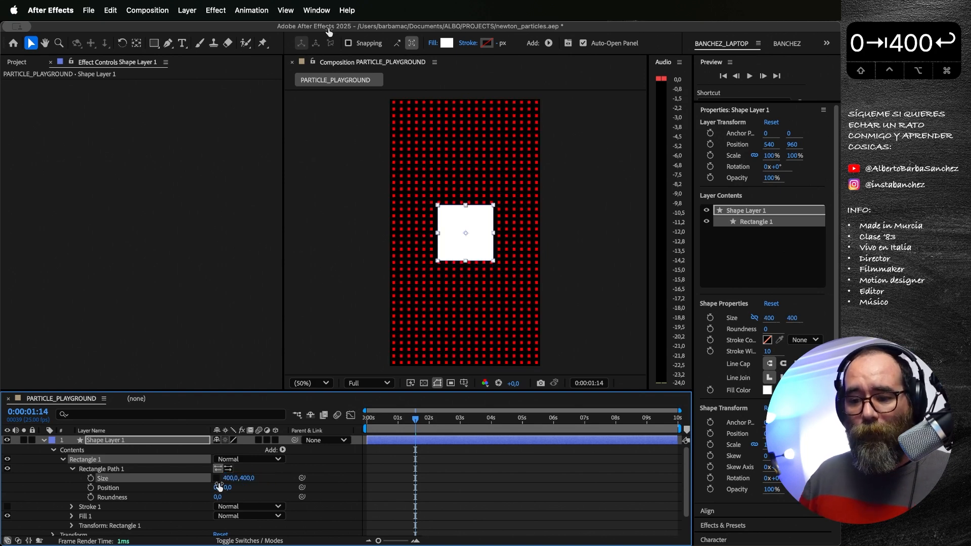
Step: Animate the square's position from about 244, 260 at the first frame to the composition's lower-right area at 5 seconds
drag(413, 424, 351, 422)
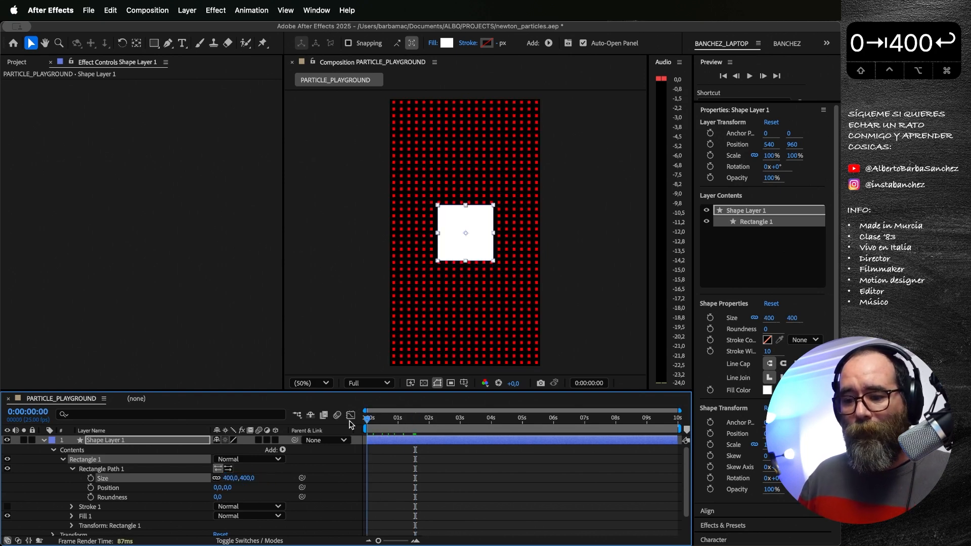
click(138, 440)
drag(468, 233, 432, 135)
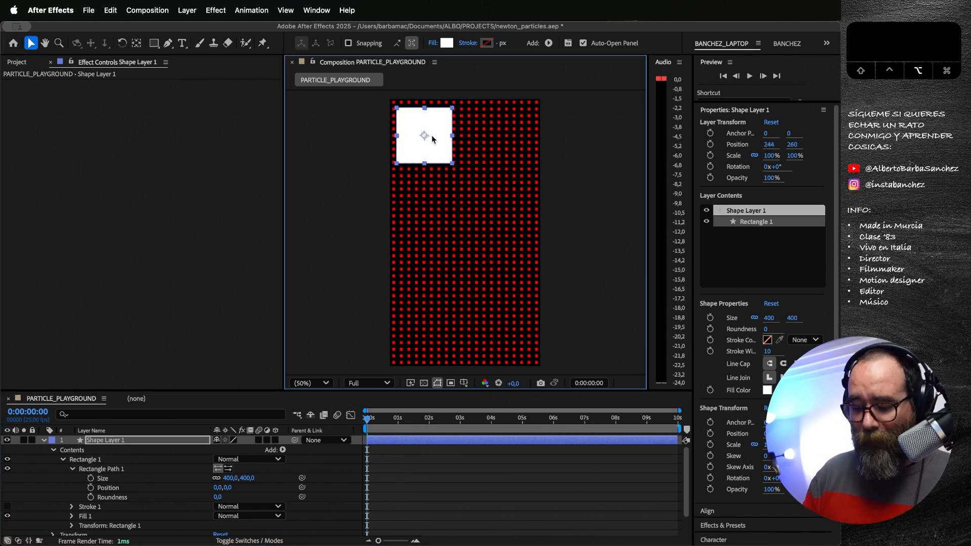
key(alt+p)
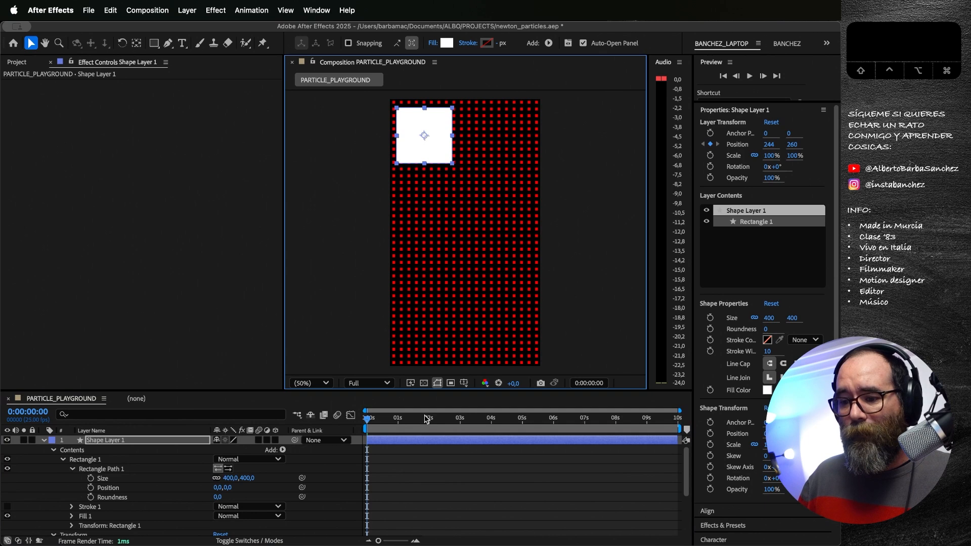
drag(425, 419, 522, 419)
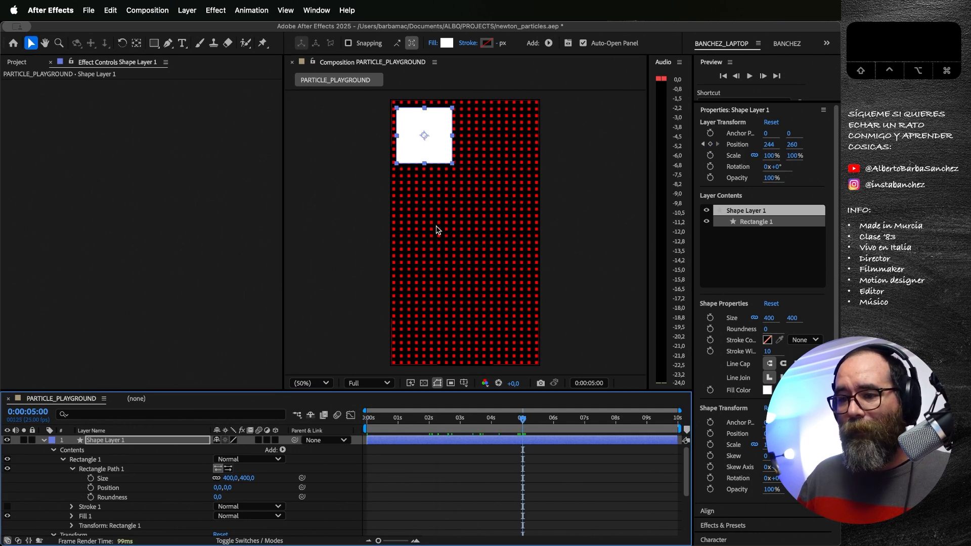
drag(431, 144, 514, 334)
drag(523, 419, 334, 425)
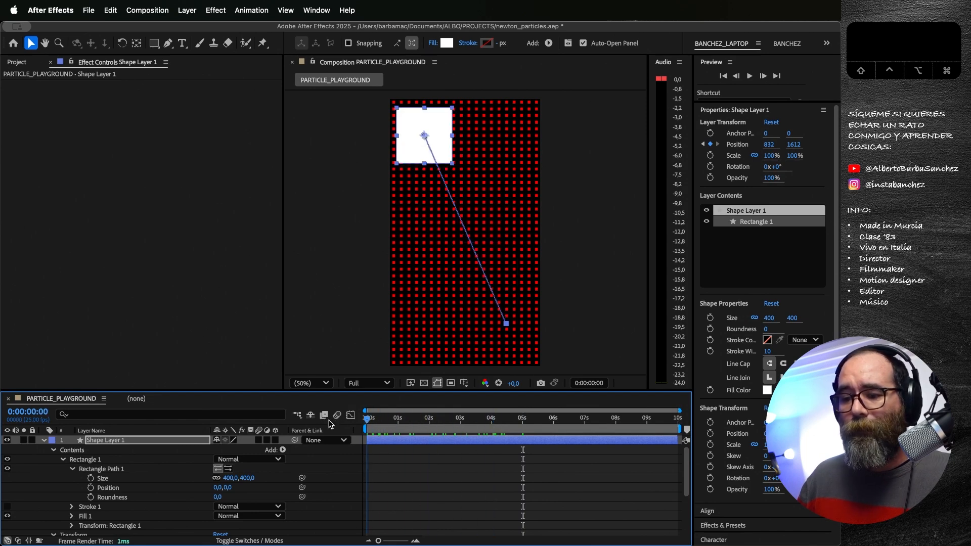
Step: Rename the animated square's shape layer as MAP_2 and hide it
click(39, 442)
click(105, 441)
key(Return)
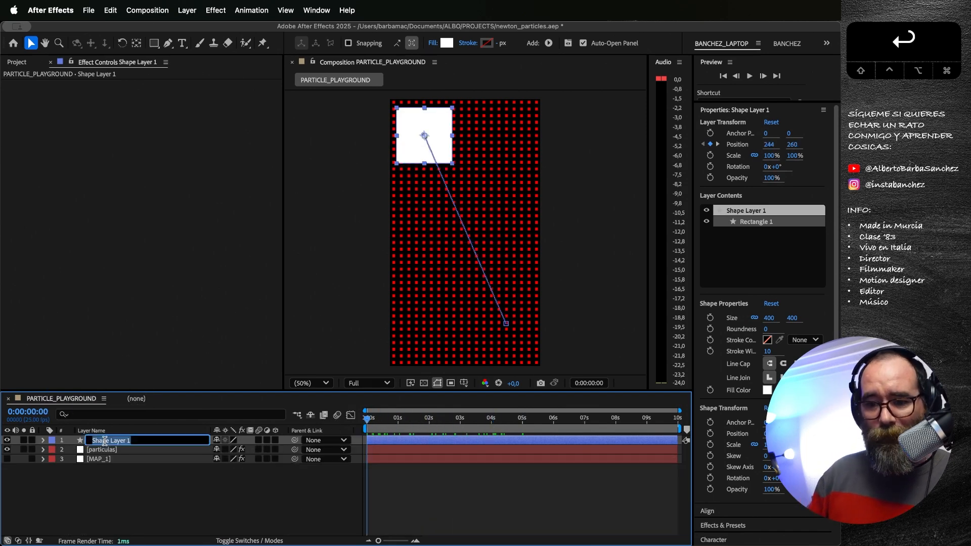
text(MAP_)
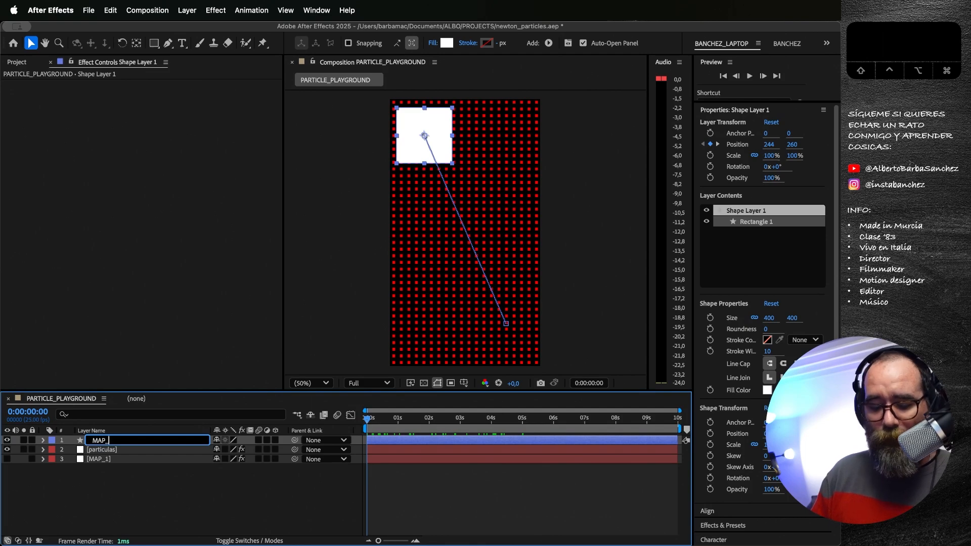
text(2)
key(Return)
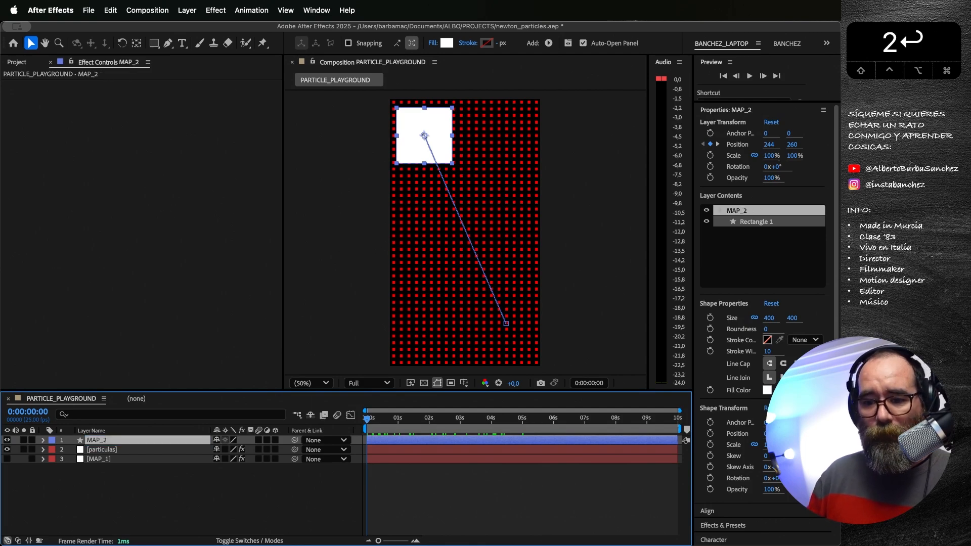
click(7, 441)
Step: On the particulas layer, set the Persistent Property Mapper's layer map to MAP_2, read from its Source
click(99, 453)
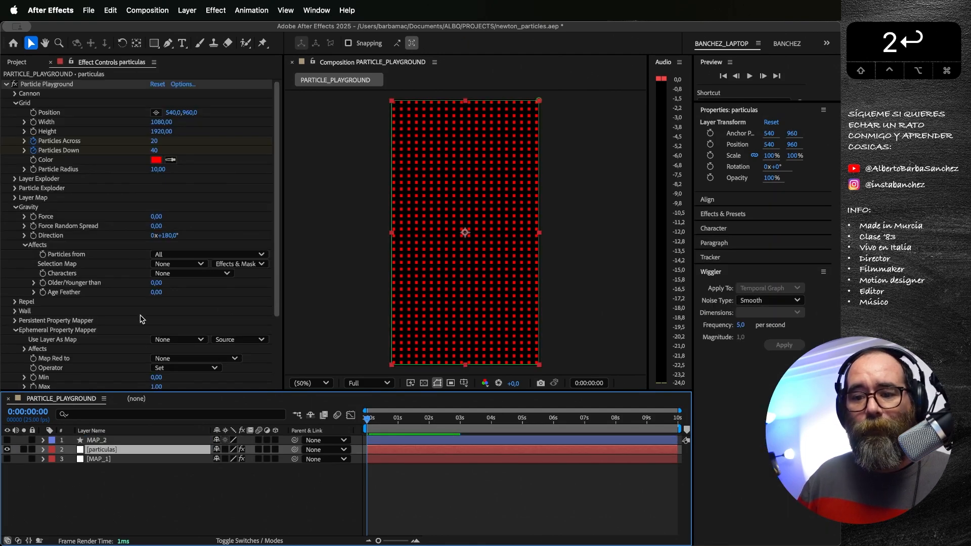
scroll(93, 331, down, 1)
click(15, 308)
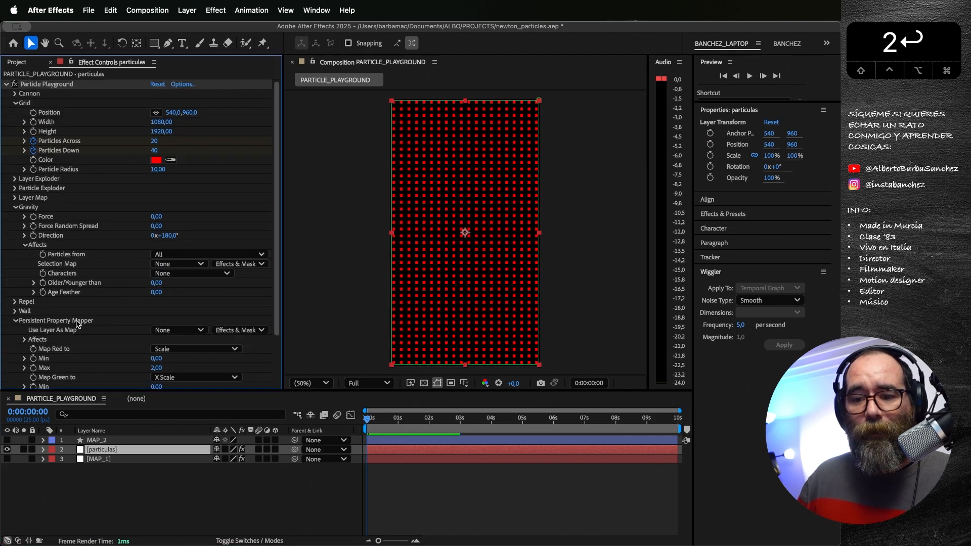
scroll(122, 334, down, 2)
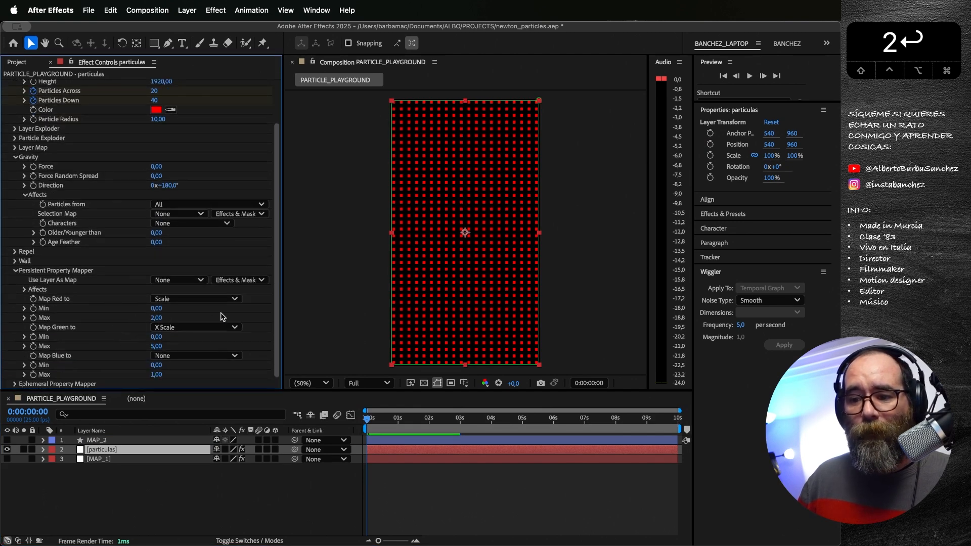
click(199, 281)
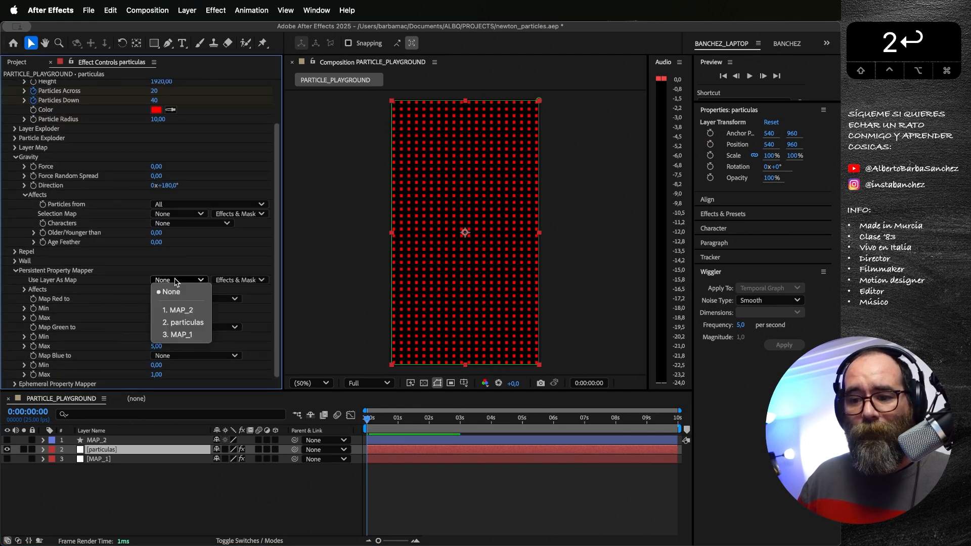
click(195, 313)
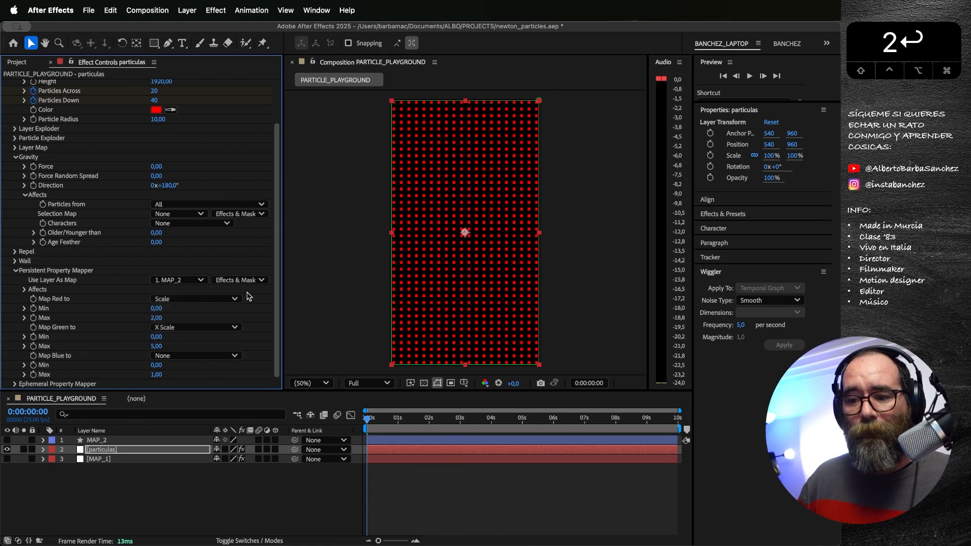
click(247, 282)
click(244, 293)
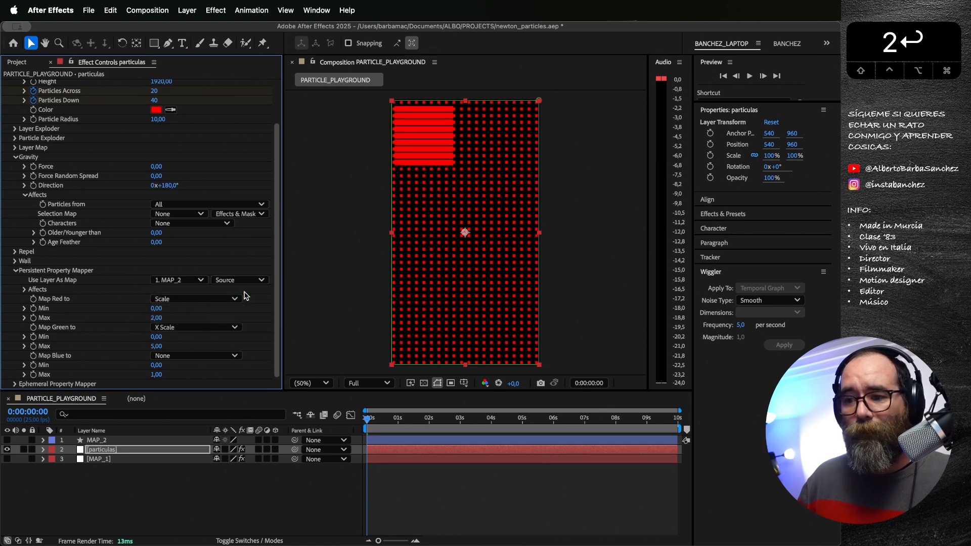
Step: Preview the particle animation driven by the Persistent Property Mapper from the first frame
mouse_move(375, 420)
mouse_down()
mouse_move(384, 420)
mouse_move(361, 425)
mouse_up()
key(space)
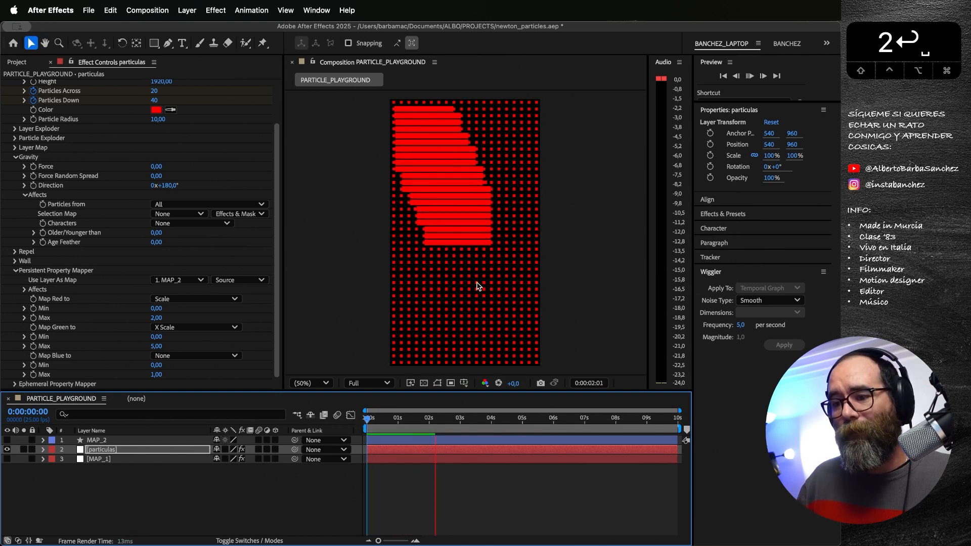
key(space)
Step: Show the MAP_2 layer and replay the animation from the first frame to compare the square with the particles
click(7, 440)
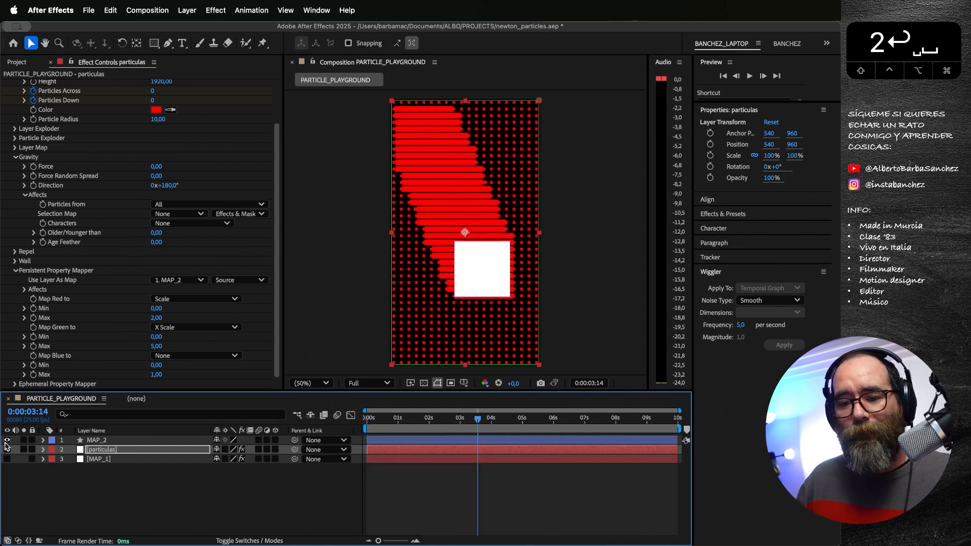
drag(397, 424, 347, 425)
key(space)
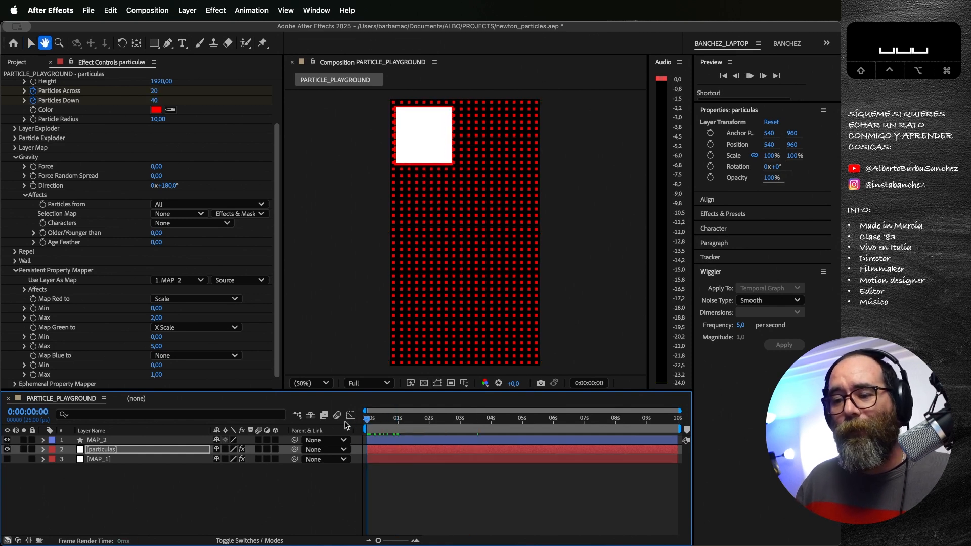
click(433, 421)
drag(433, 424, 344, 424)
key(space)
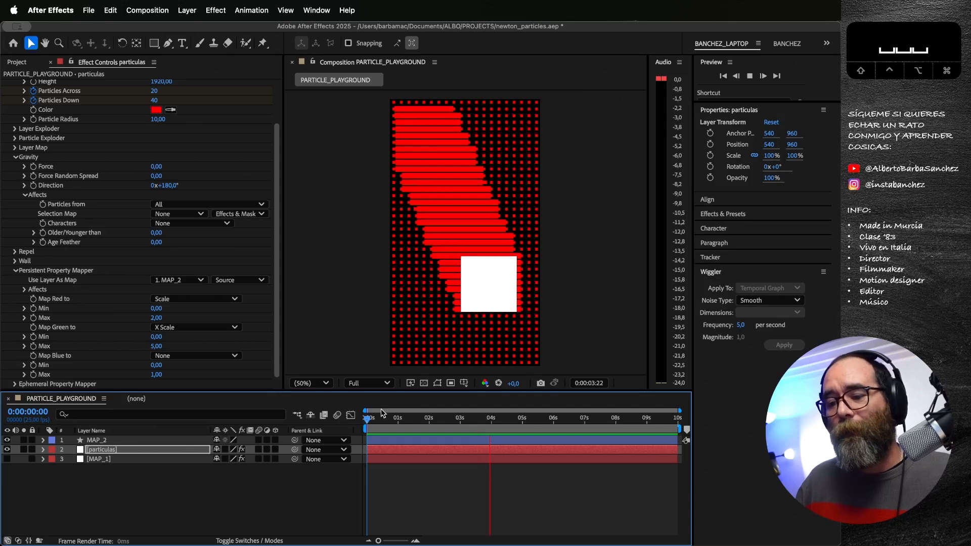
key(space)
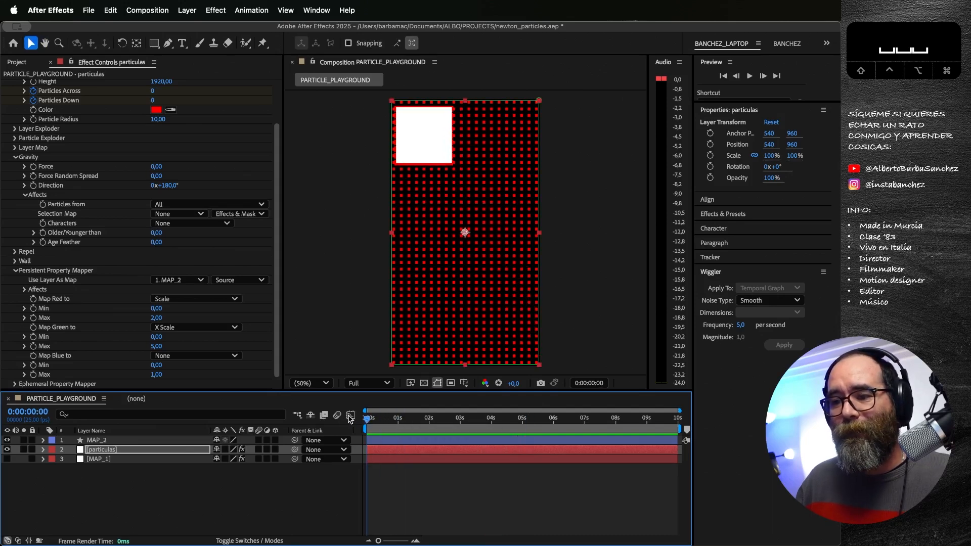
mouse_move(368, 419)
mouse_down()
mouse_move(491, 433)
mouse_move(365, 428)
mouse_up()
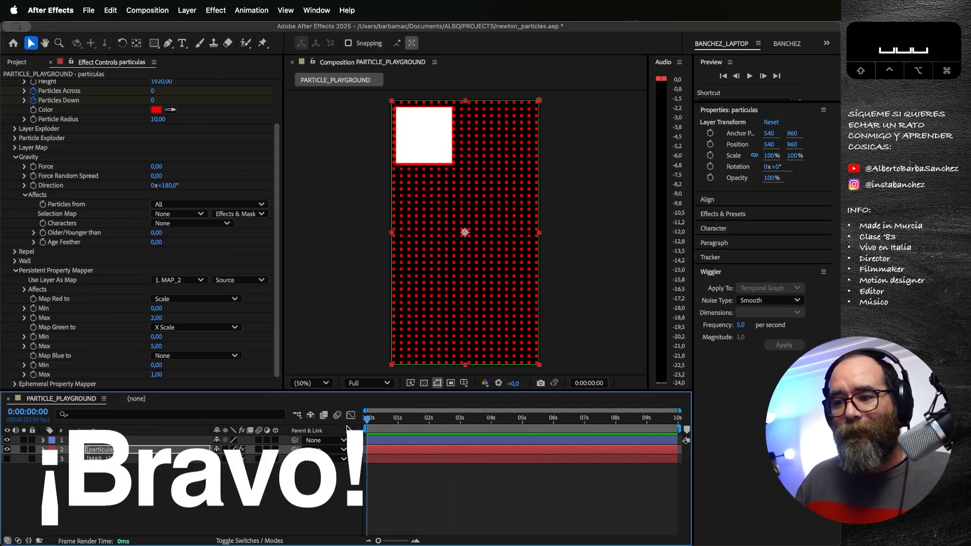
Step: Set the Persistent Property Mapper's layer map to None and collapse its settings
click(181, 282)
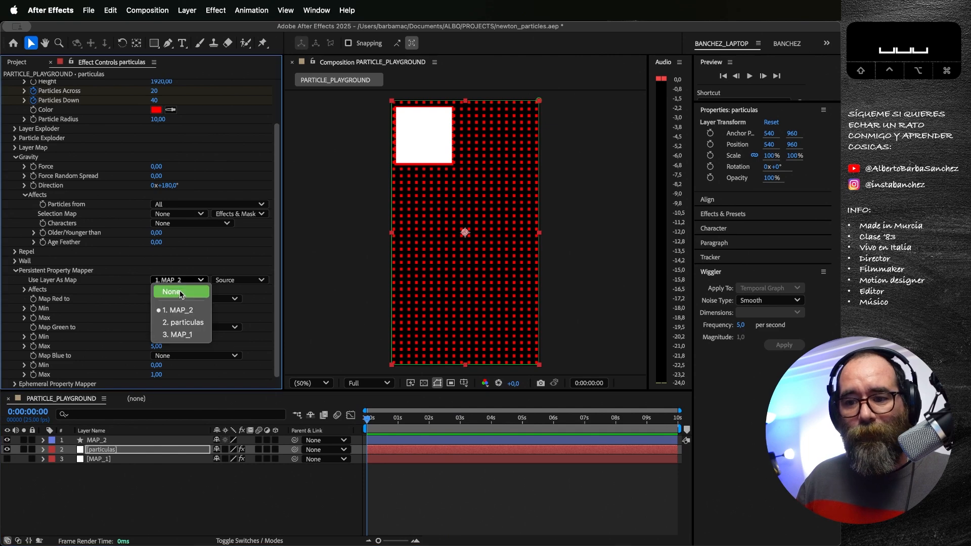
click(170, 285)
click(14, 271)
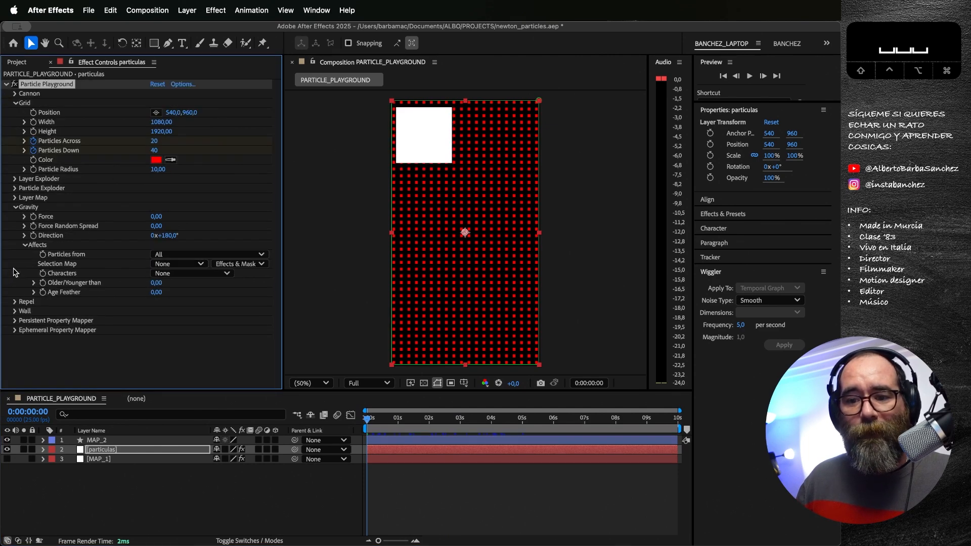
Step: Set the Ephemeral Property Mapper's layer map to MAP_2 and map red to Scale with a maximum of 2
click(14, 330)
click(181, 346)
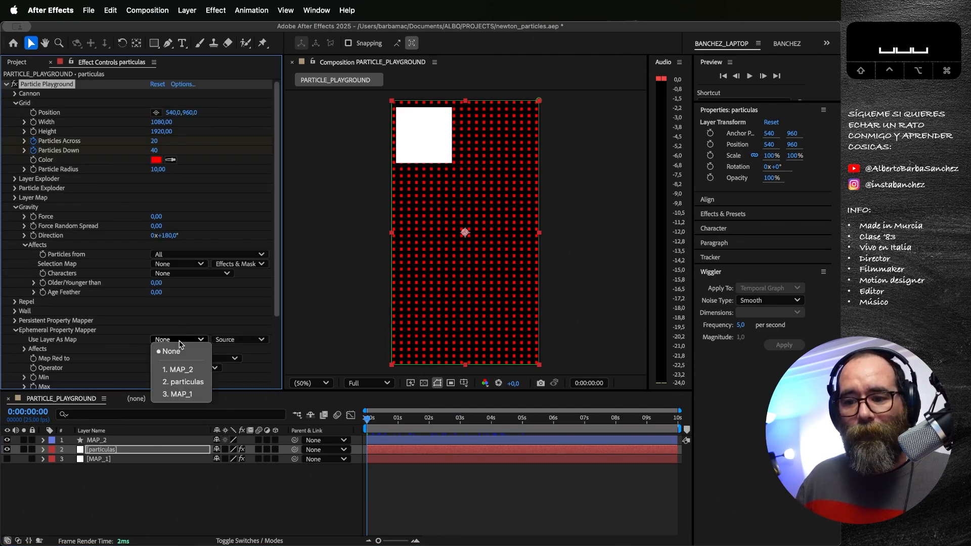
click(193, 369)
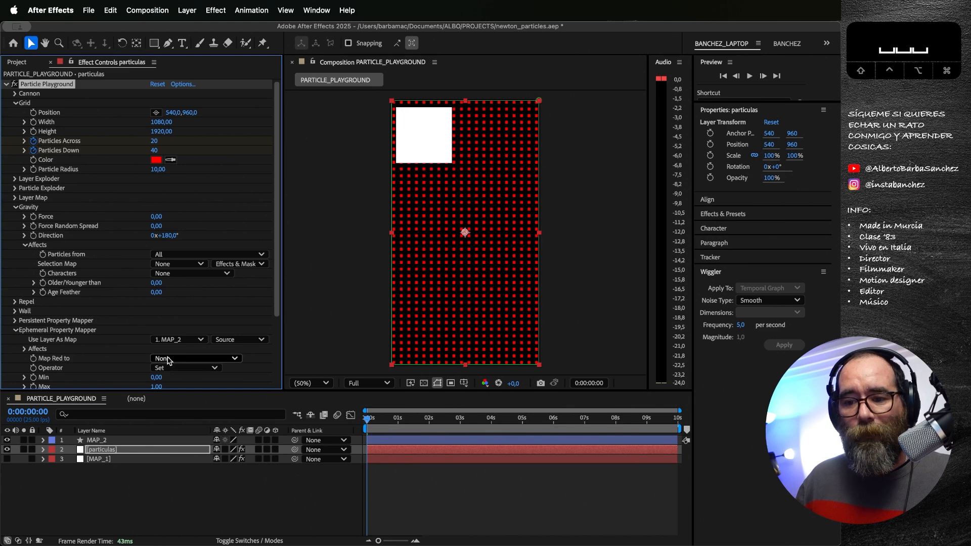
click(179, 360)
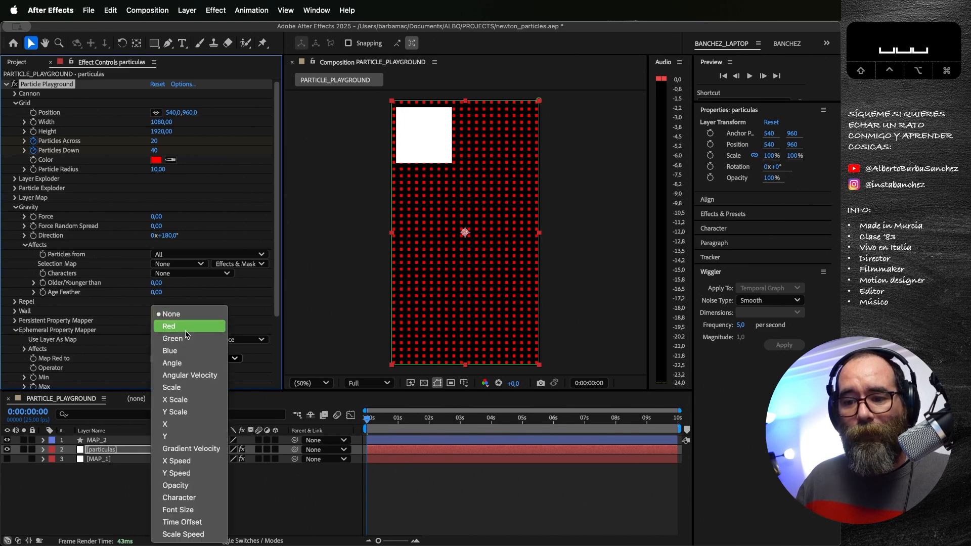
click(172, 388)
scroll(122, 354, down, 2)
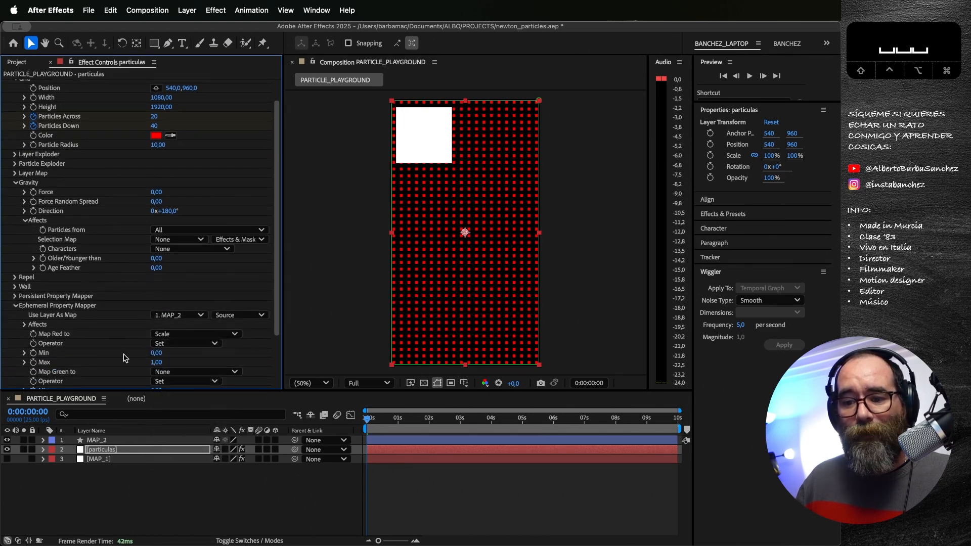
drag(157, 362, 158, 364)
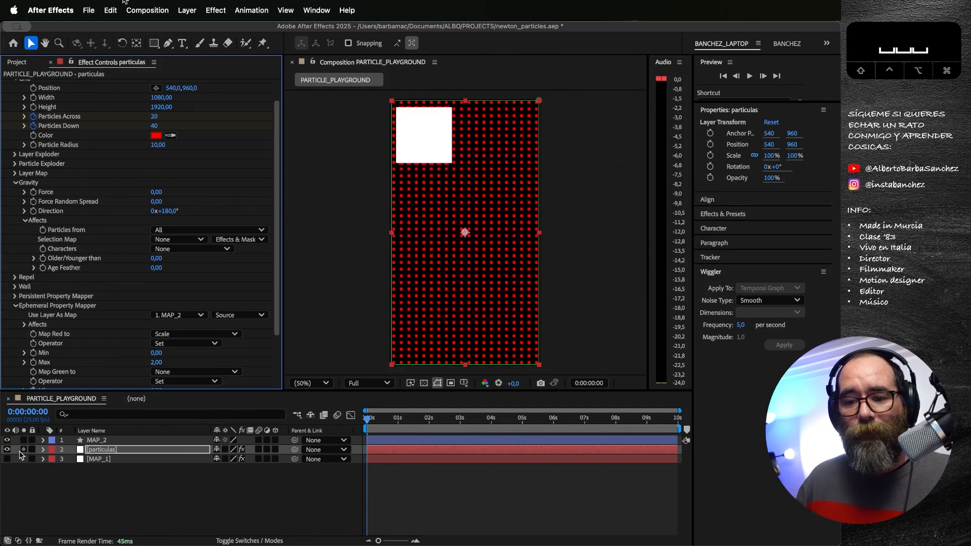
Step: Hide the MAP_2 layer and preview the Ephemeral Property Mapper's effect on the particle grid from the beginning
click(7, 440)
key(space)
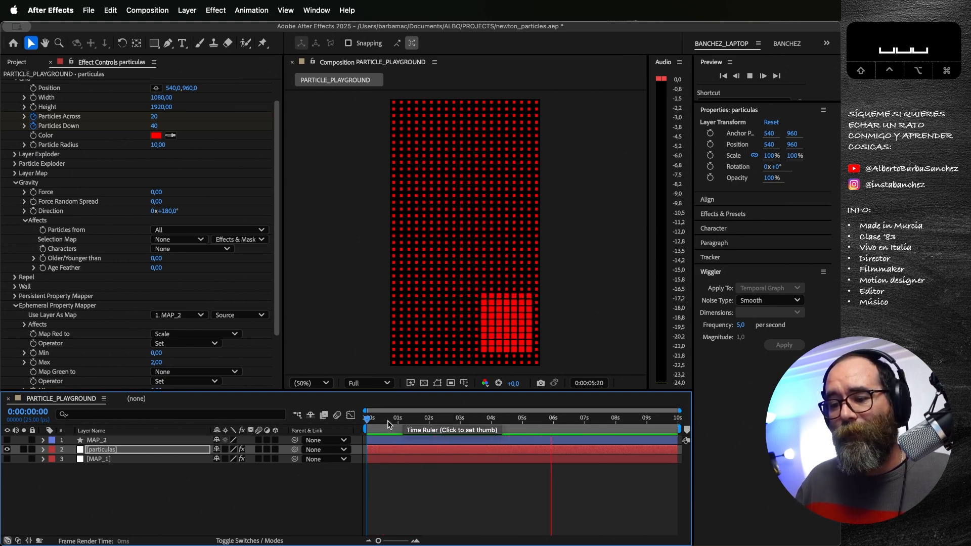
click(368, 420)
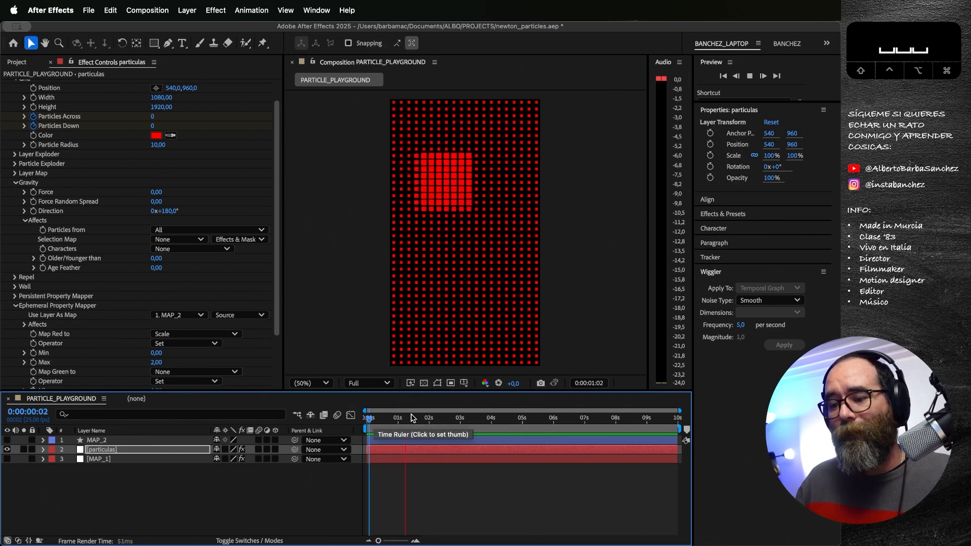
key(space)
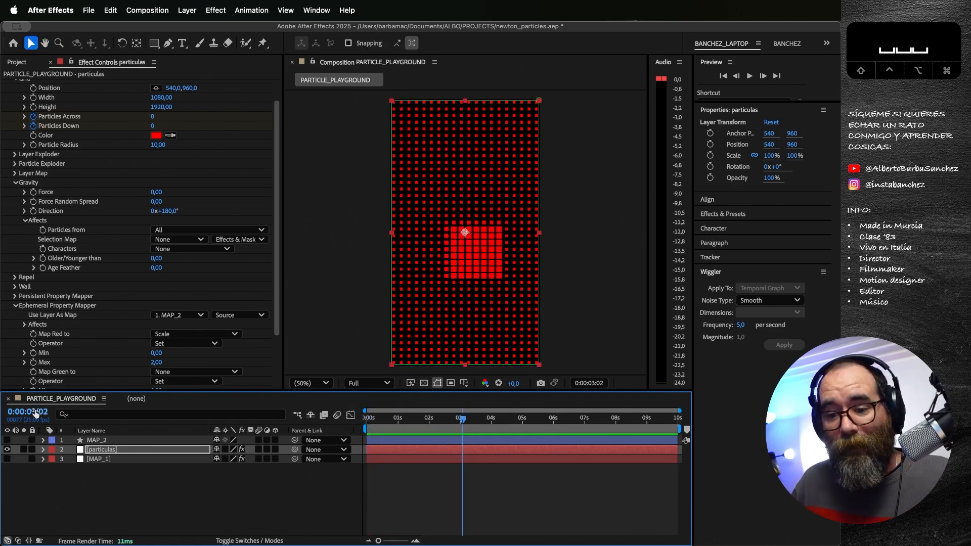
Step: Toggle the visibility of MAP_2 and MAP_1 to compare the map layers with the particle grid, leaving both hidden
click(7, 440)
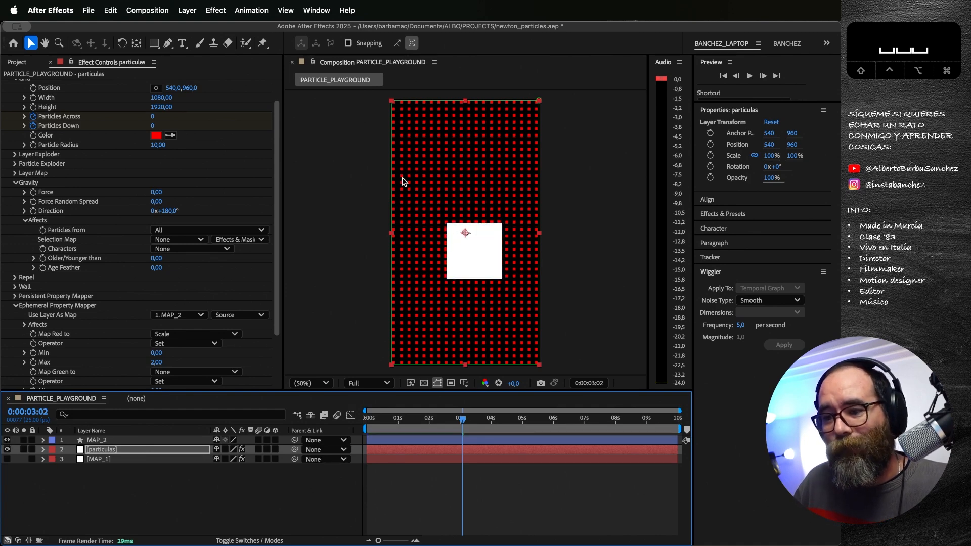
click(7, 460)
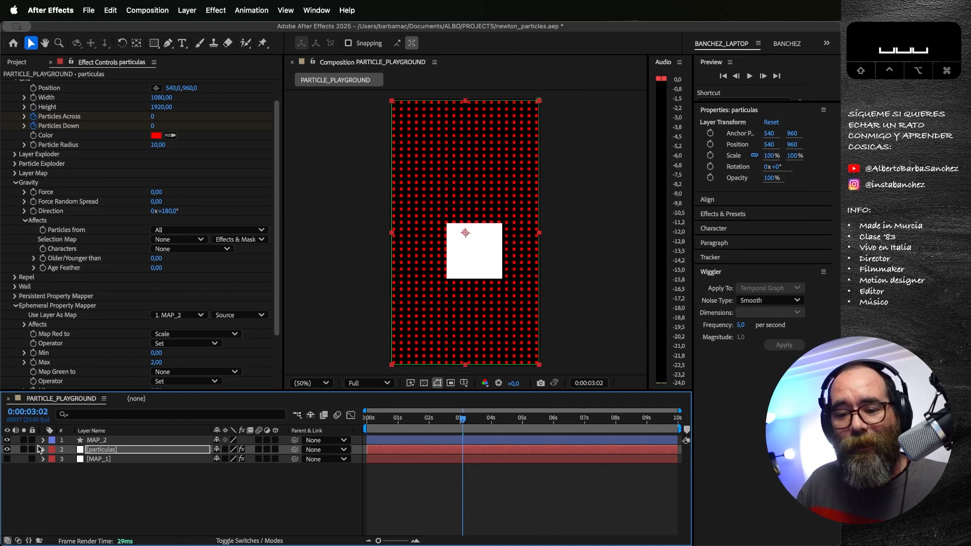
click(7, 441)
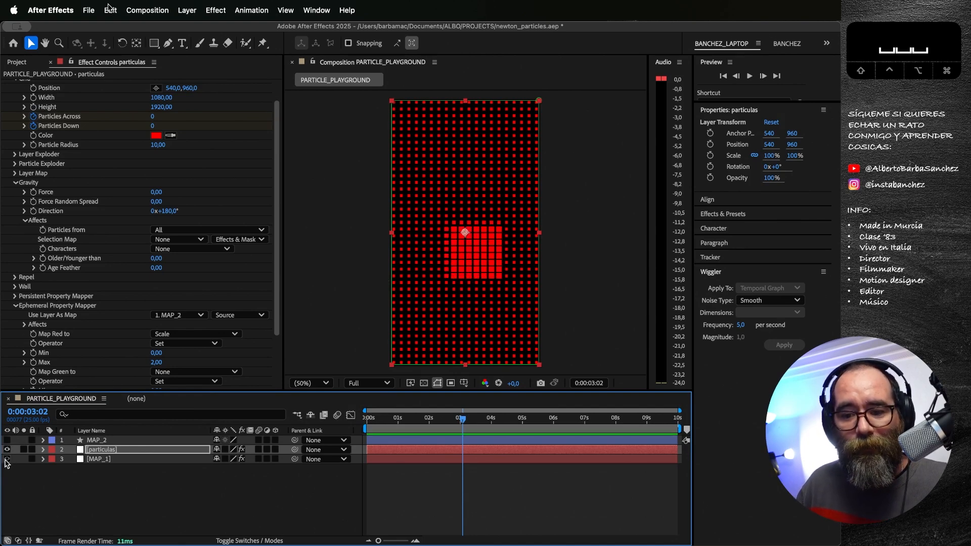
click(7, 459)
click(6, 460)
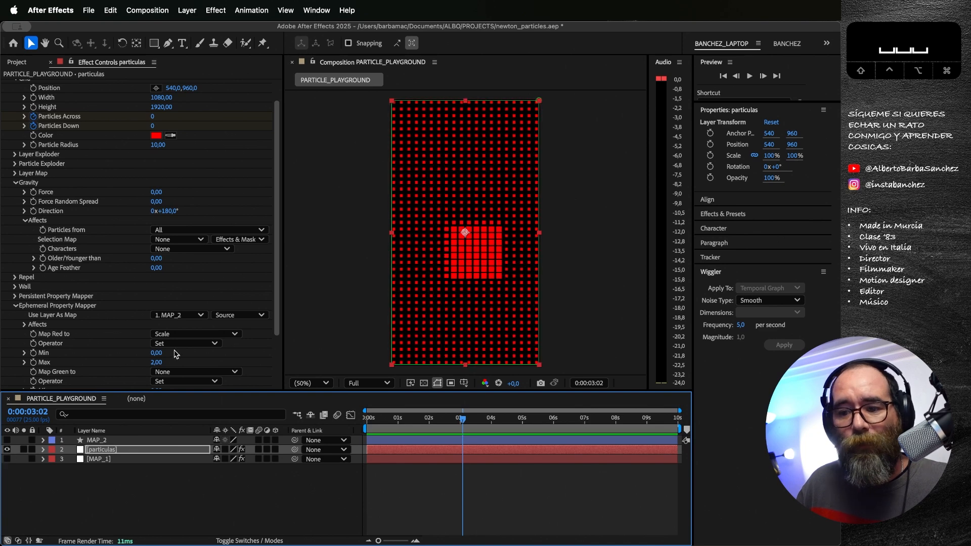
Step: Set the Ephemeral Property Mapper's layer map to MAP_1 with Effects & Masks and preview the animation from the first frame
click(184, 316)
click(179, 369)
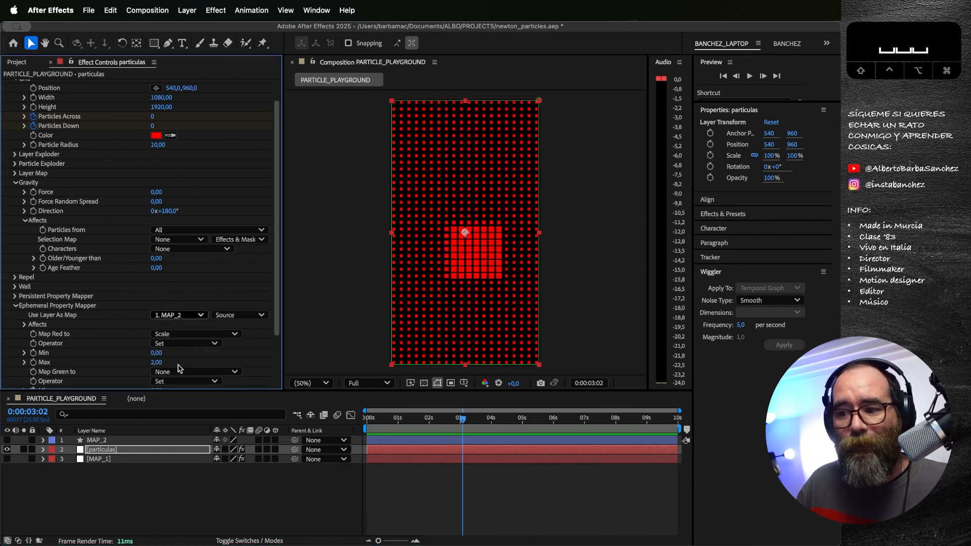
drag(396, 418, 366, 418)
click(125, 448)
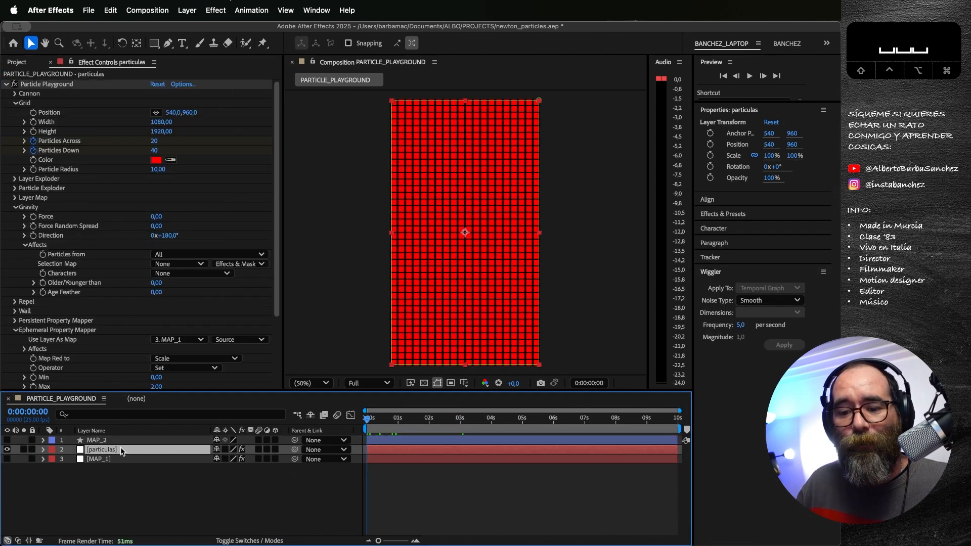
click(225, 341)
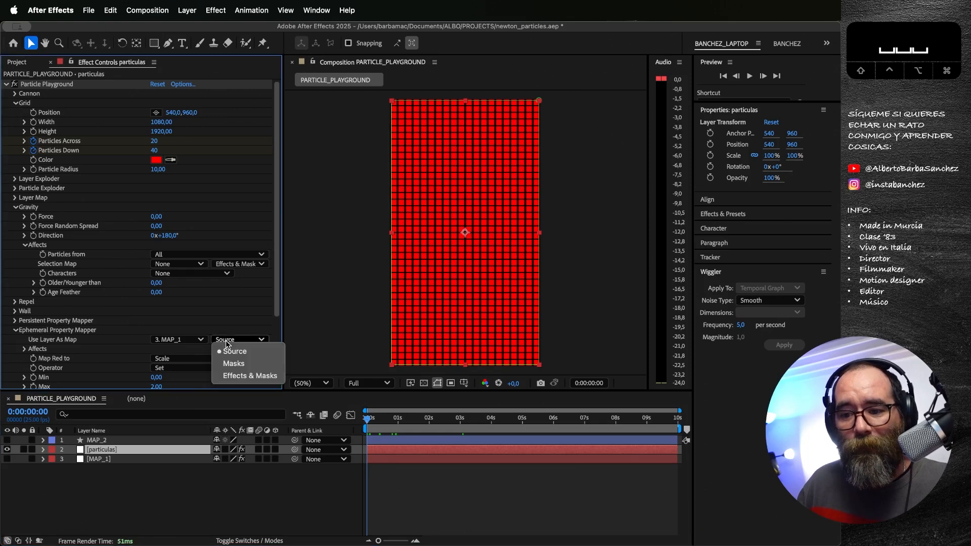
click(233, 372)
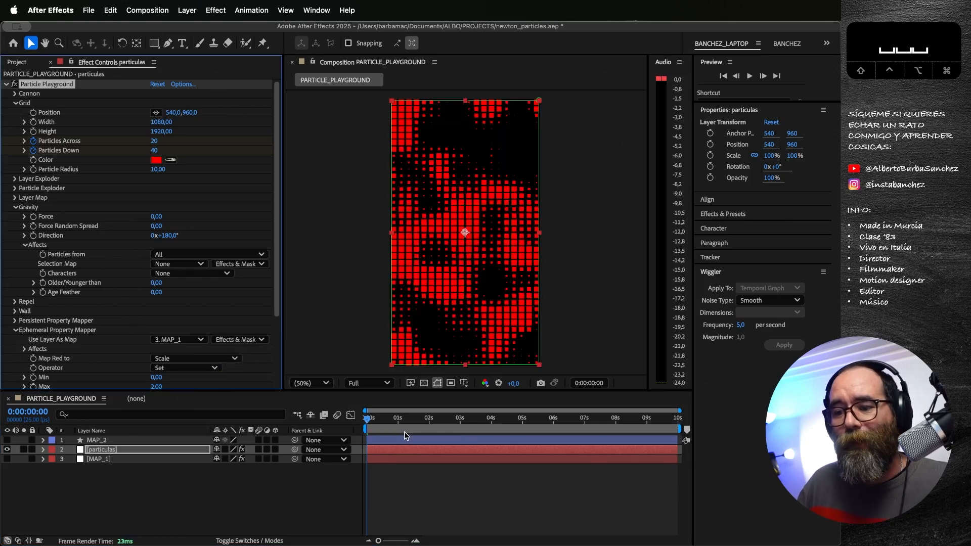
key(space)
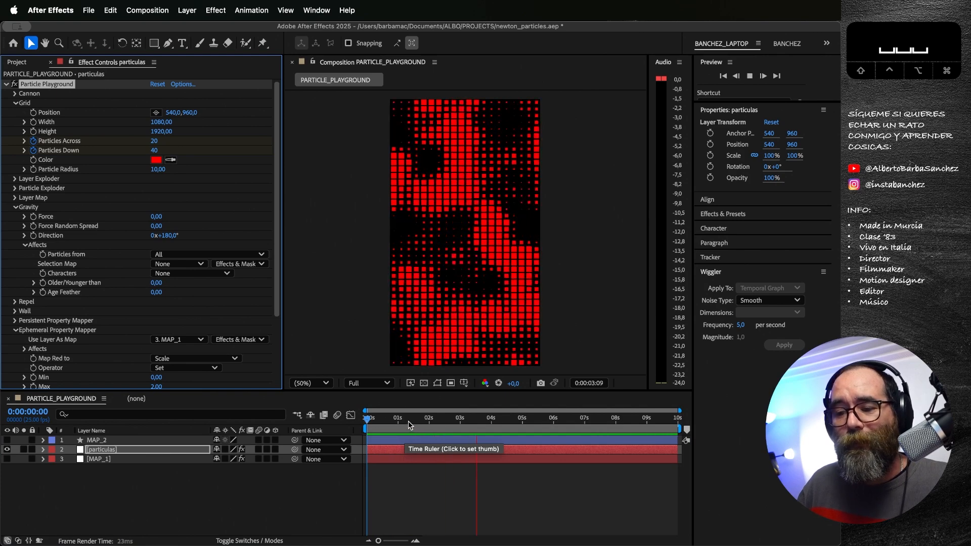
key(space)
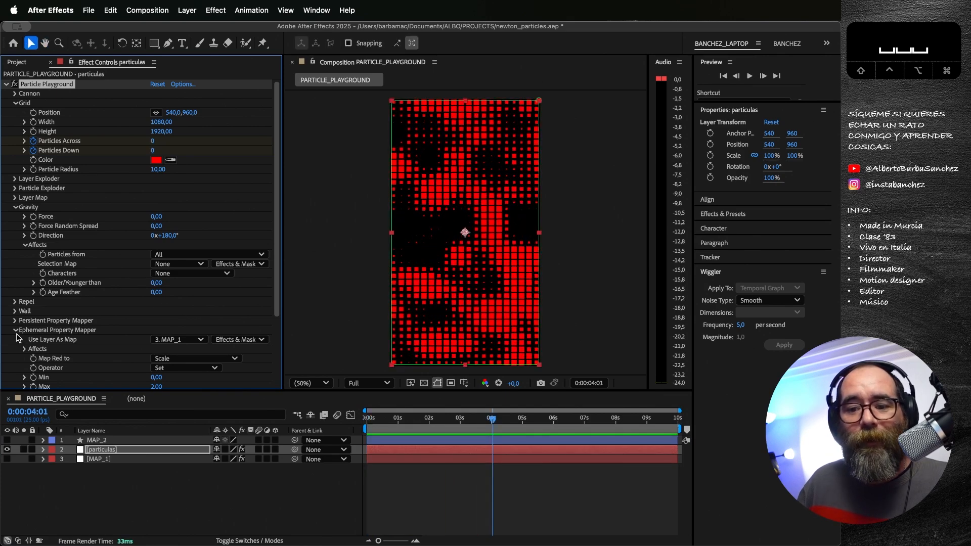
Step: Clear the Ephemeral Property Mapper's layer map and set the Persistent Property Mapper's map to MAP_1 with Effects & Masks
click(178, 339)
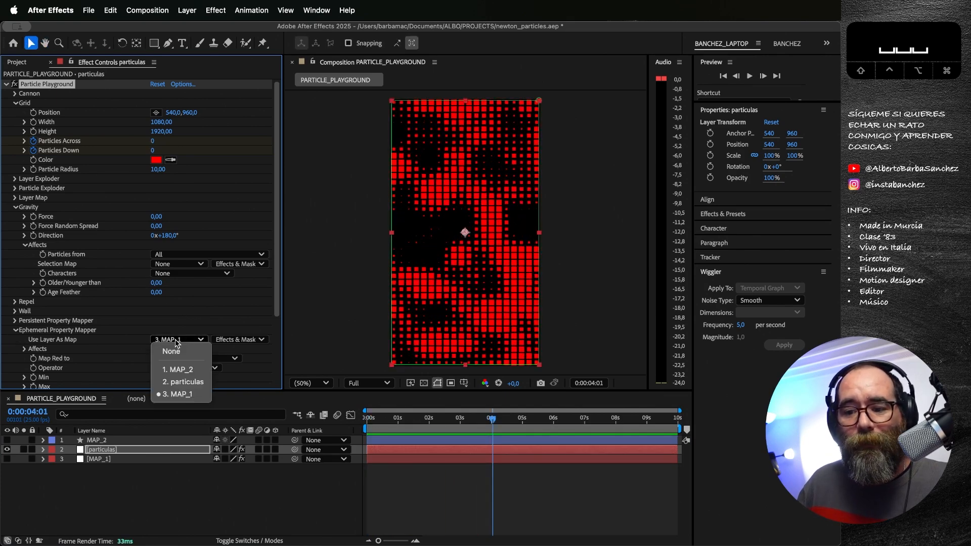
click(15, 321)
click(167, 292)
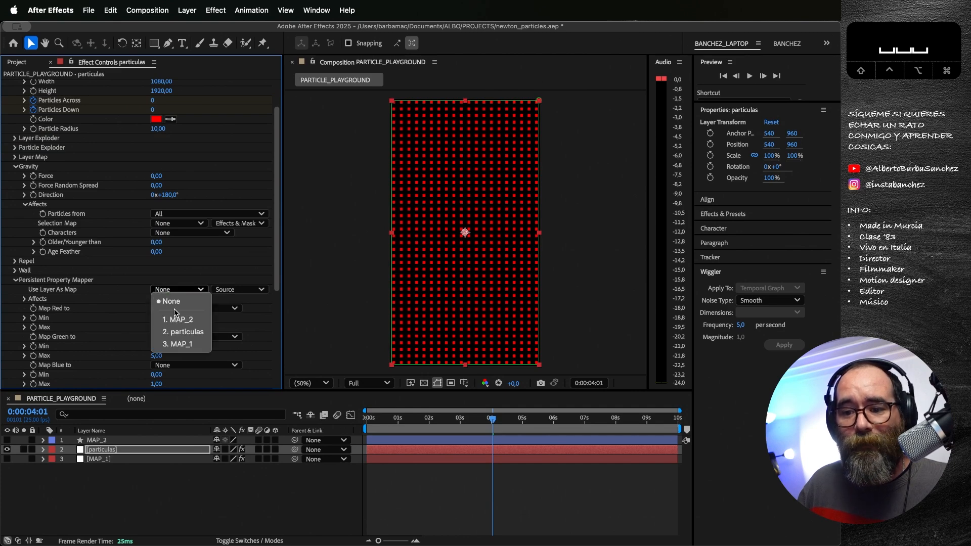
click(177, 344)
click(229, 289)
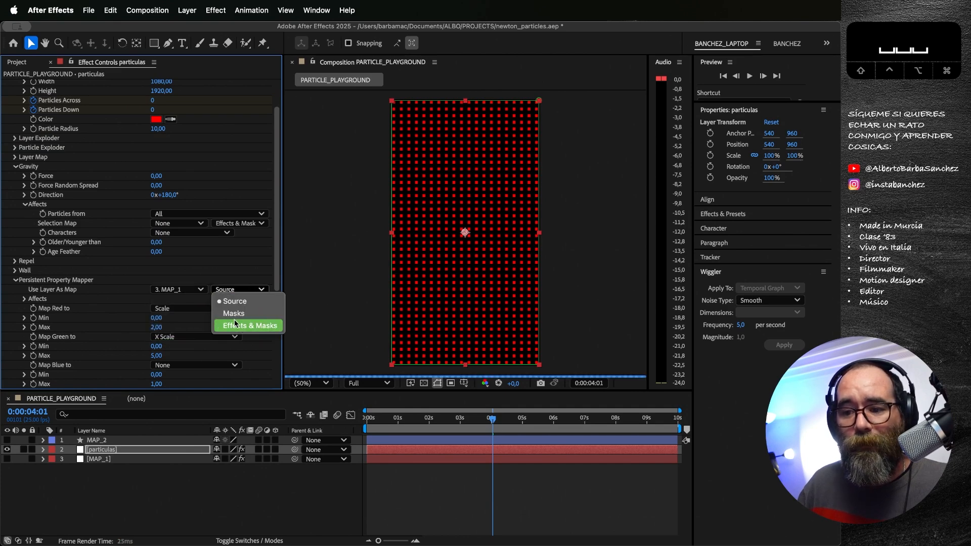
click(235, 326)
Step: Set the Persistent Property Mapper's Map Green to None and preview the particle animation from the first frame
click(363, 419)
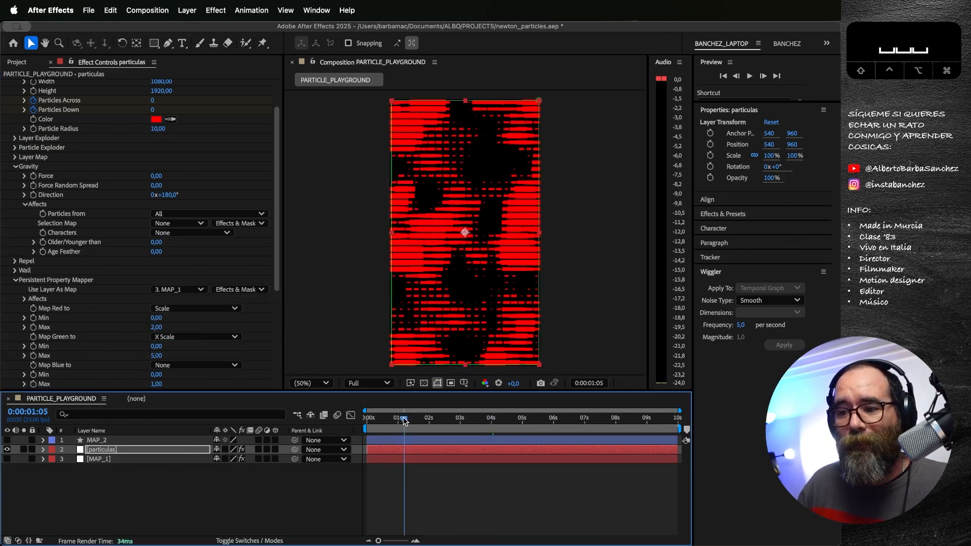
click(194, 337)
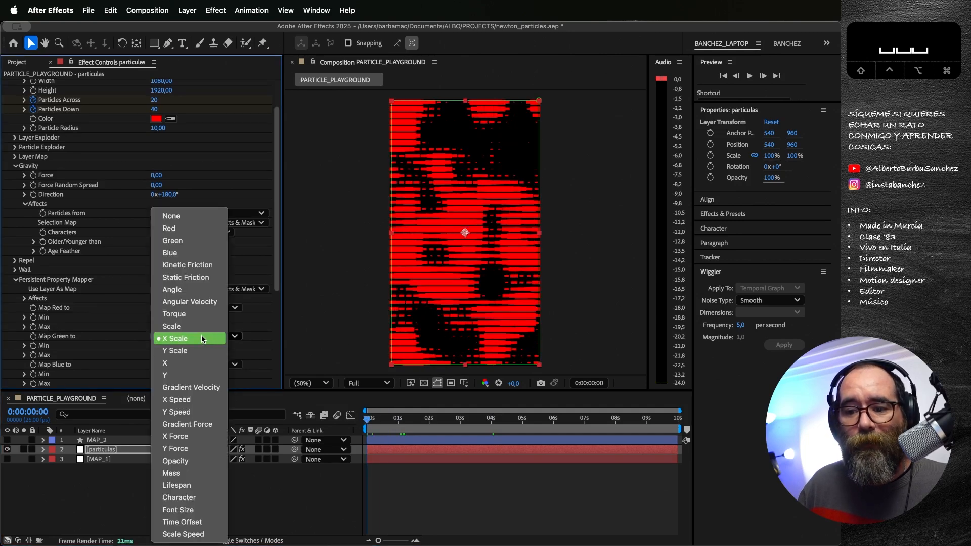
click(181, 215)
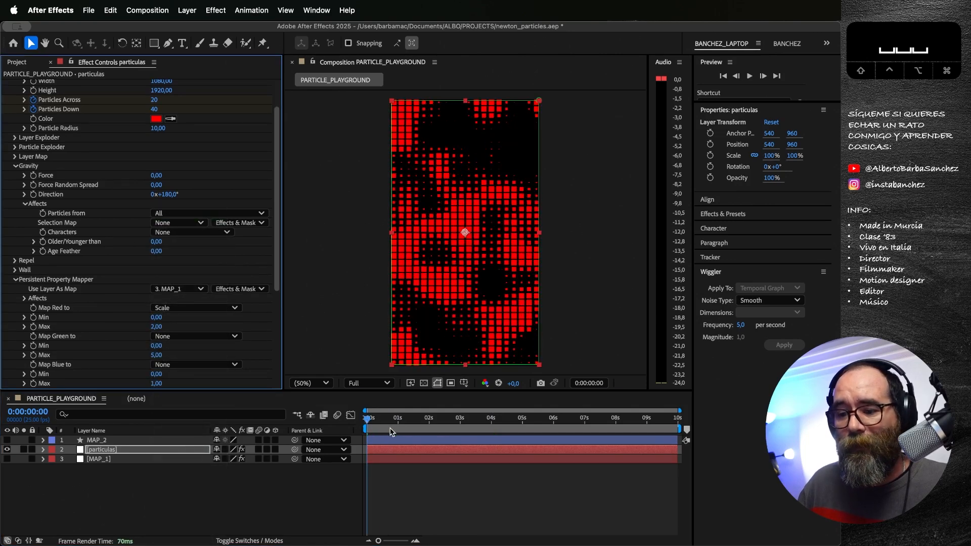
key(space)
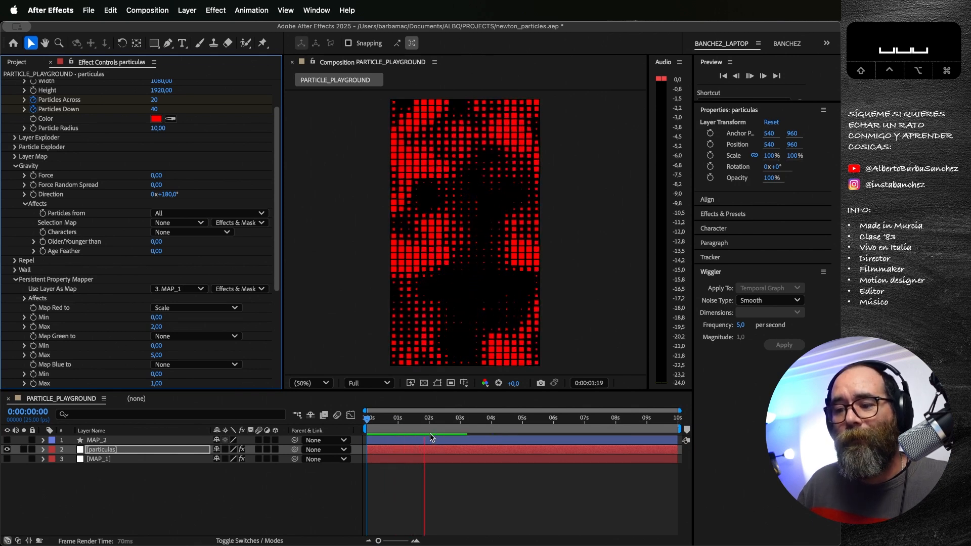
key(space)
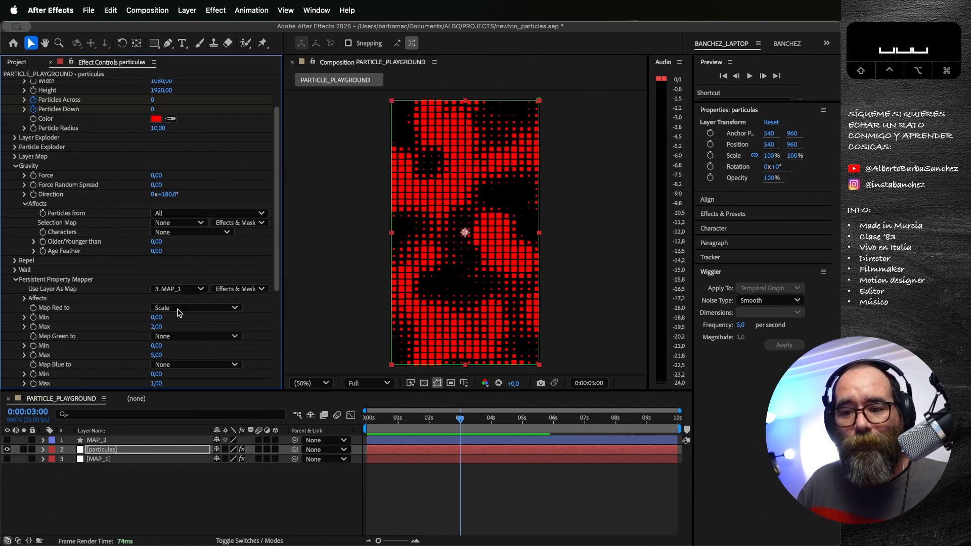
Step: Make the MAP_2 layer visible over the particle grid
click(7, 440)
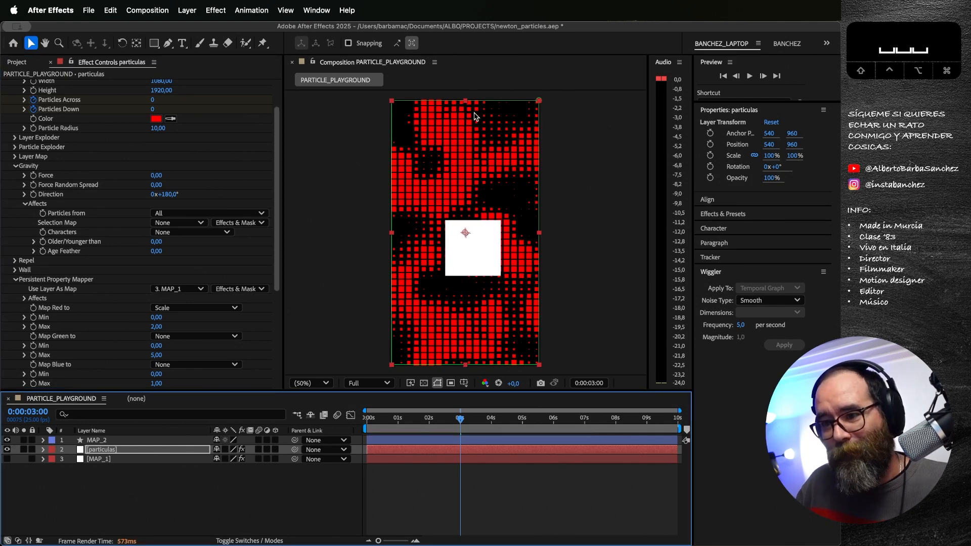
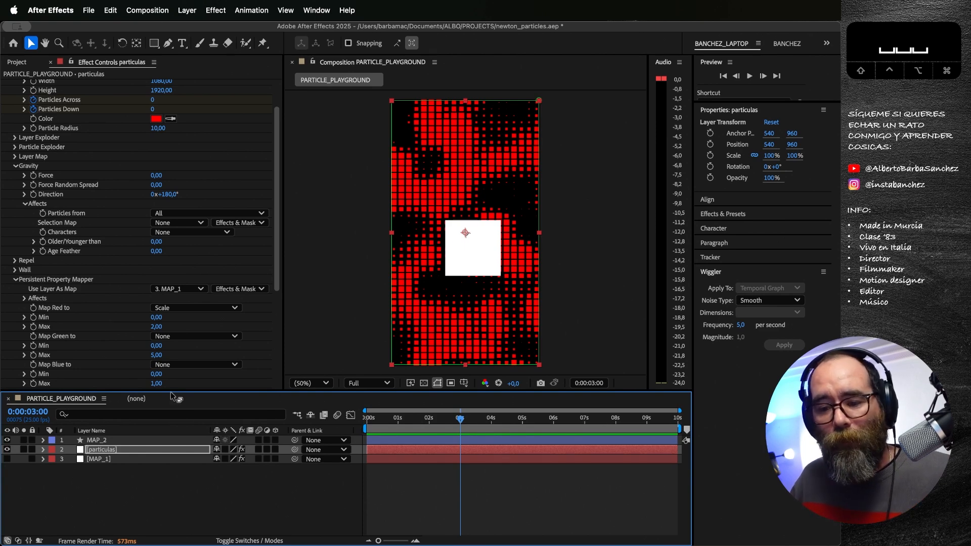
Step: Delete the MAP_1 and MAP_2 layers, keeping only the particulas layer in the composition
scroll(277, 155, up, 4)
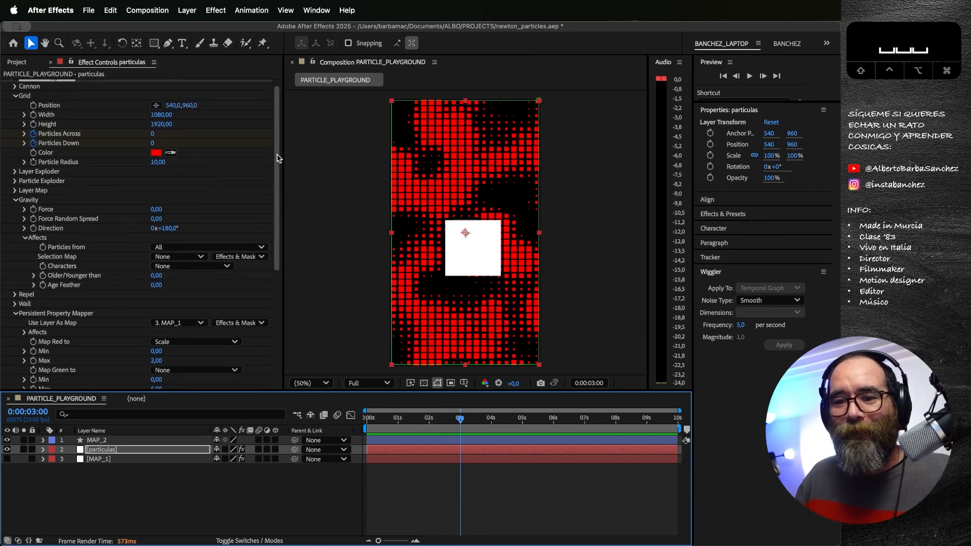
drag(278, 152, 276, 134)
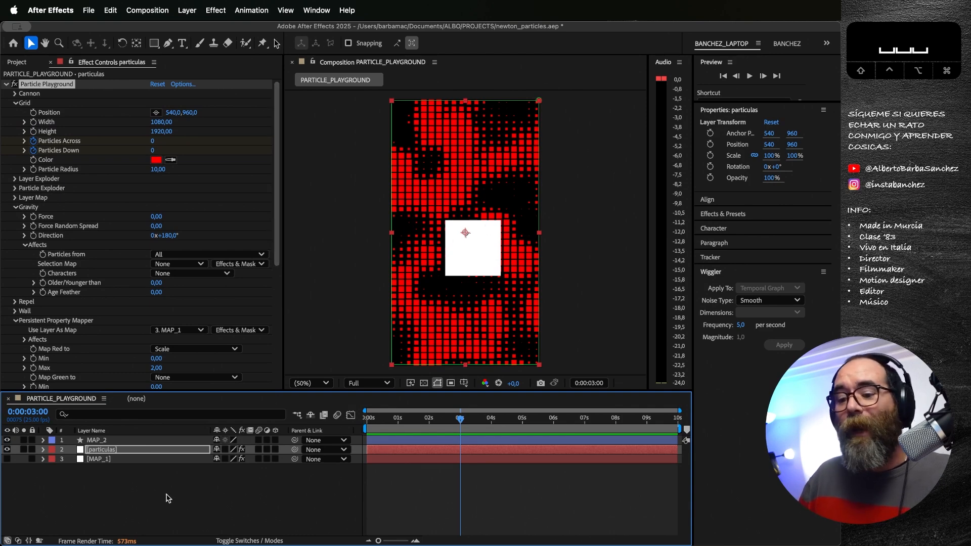
click(132, 493)
click(116, 459)
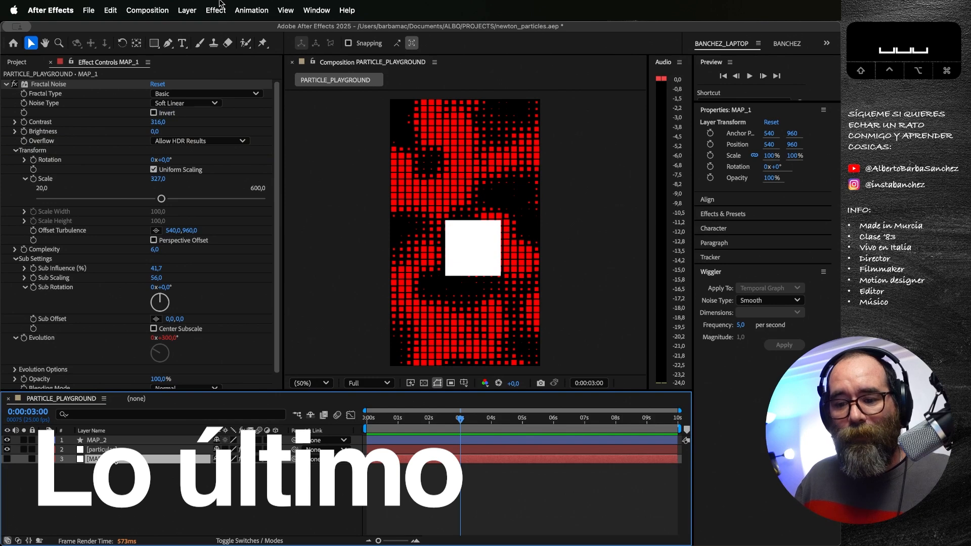
key(Delete)
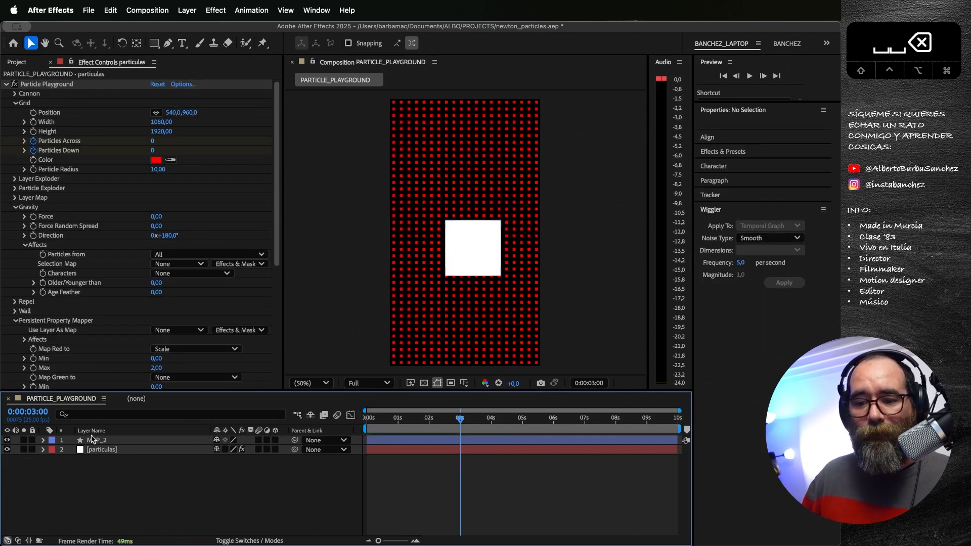
click(96, 440)
key(BackSpace)
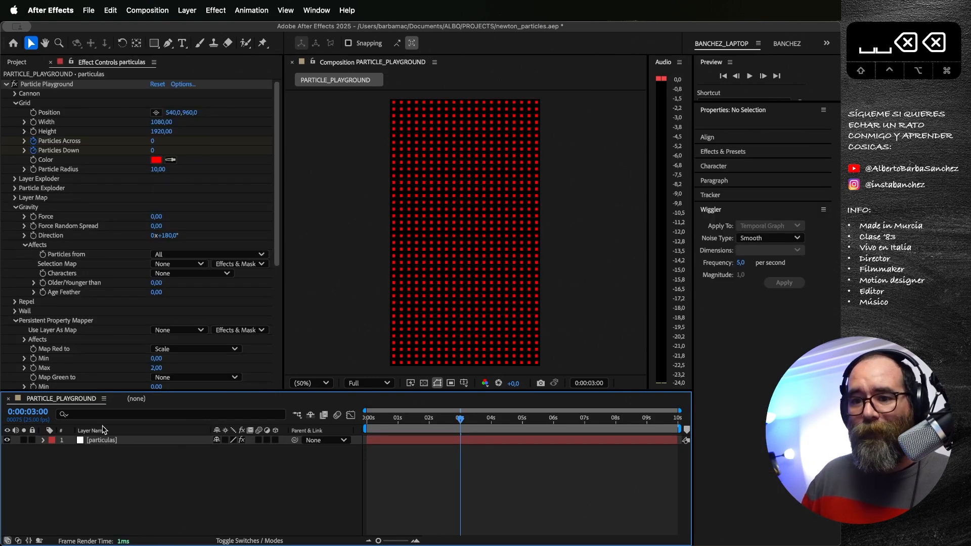
Step: Collapse the Gravity and both Property Mapper groups of Particle Playground and expand its Layer Map settings
click(15, 207)
click(15, 235)
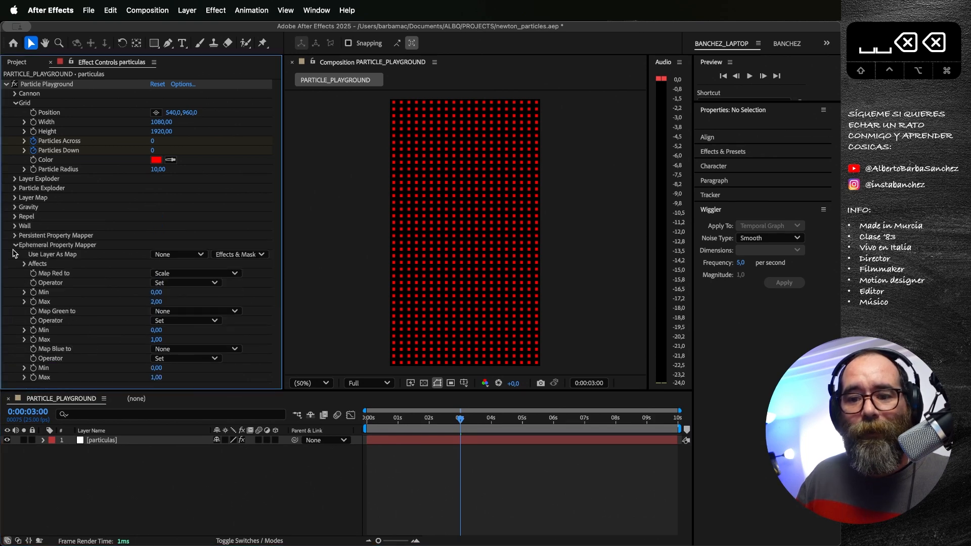
click(15, 245)
click(15, 198)
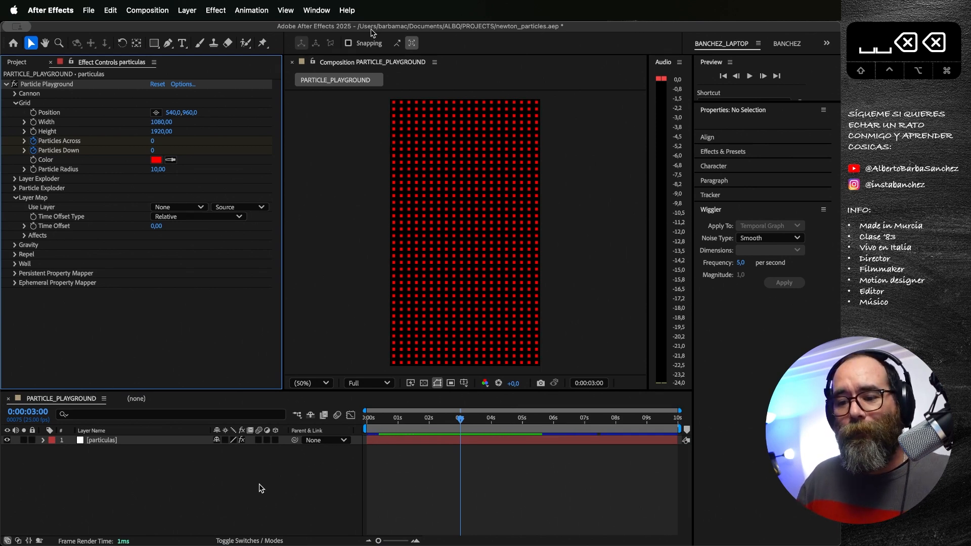
Step: Add a white ellipse shape layer filling the whole composition and return to the Selection tool
drag(154, 43, 187, 73)
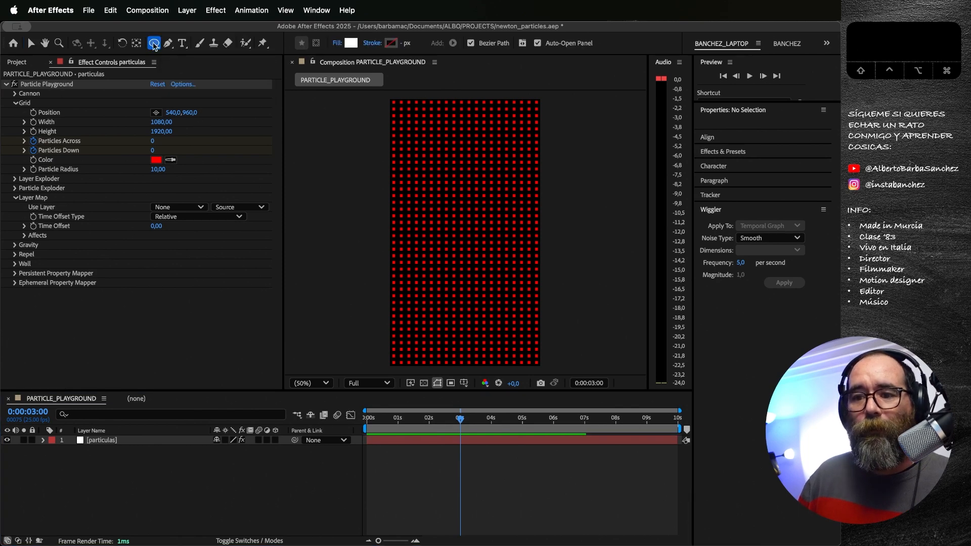
double_click(154, 43)
key(v)
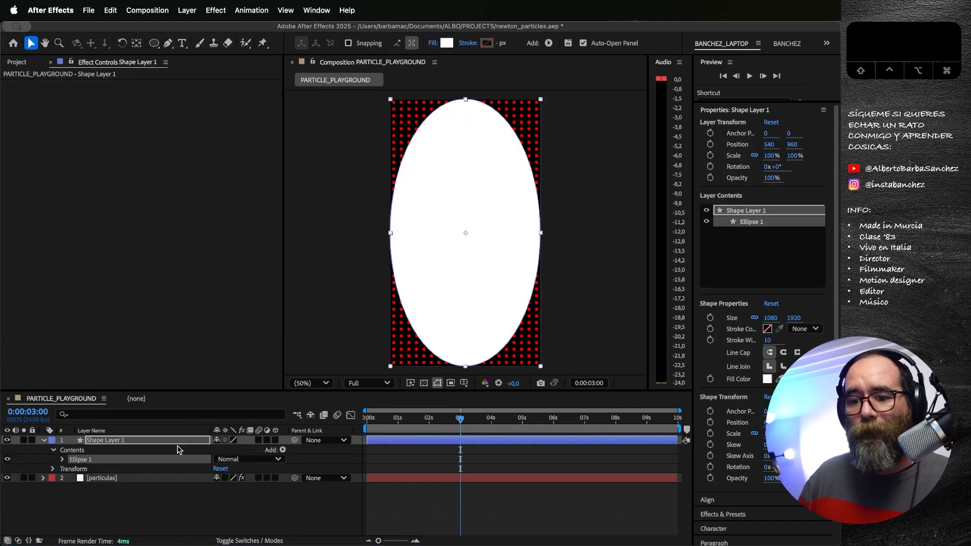
Step: Set the ellipse path's size to 20 by 20 and collapse the shape layer's properties
click(63, 460)
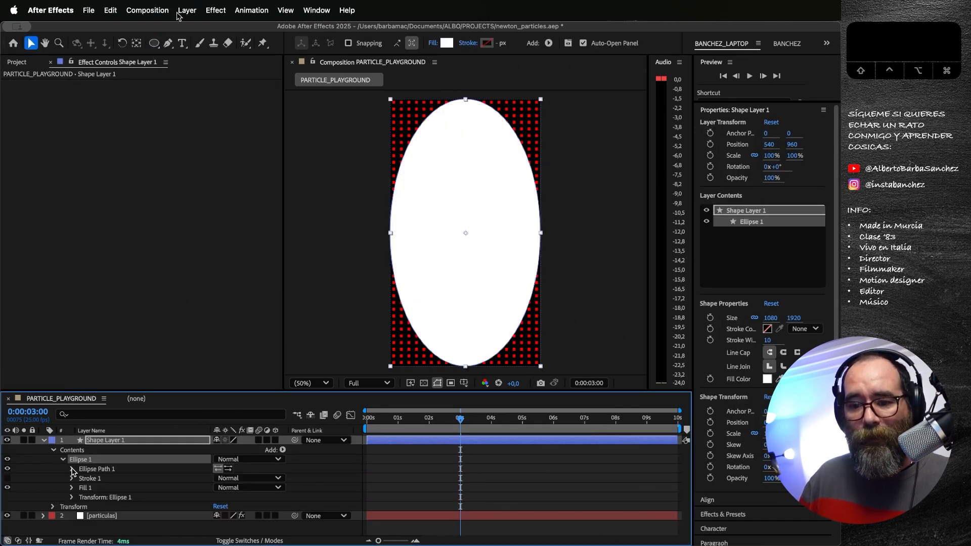
click(71, 469)
click(233, 478)
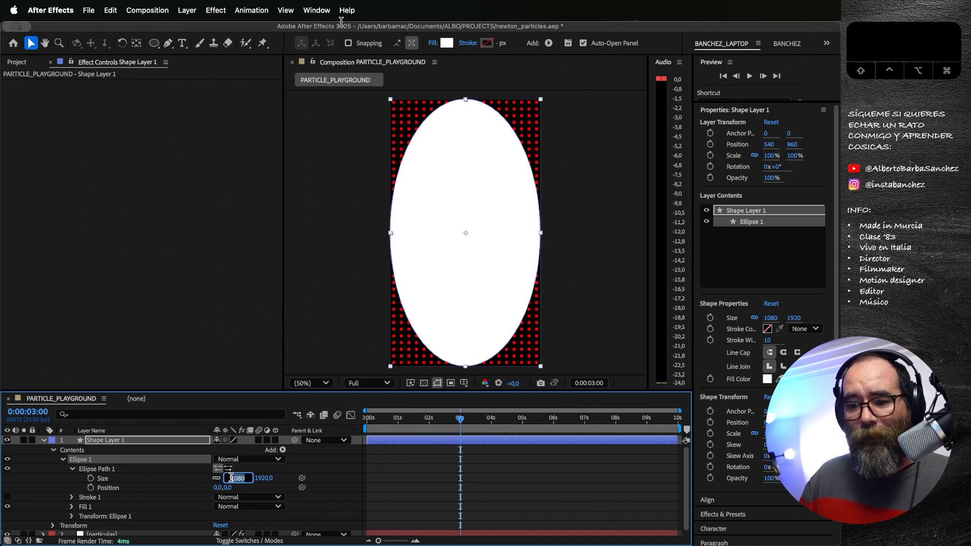
text(20)
key(Tab)
text(20)
key(Return)
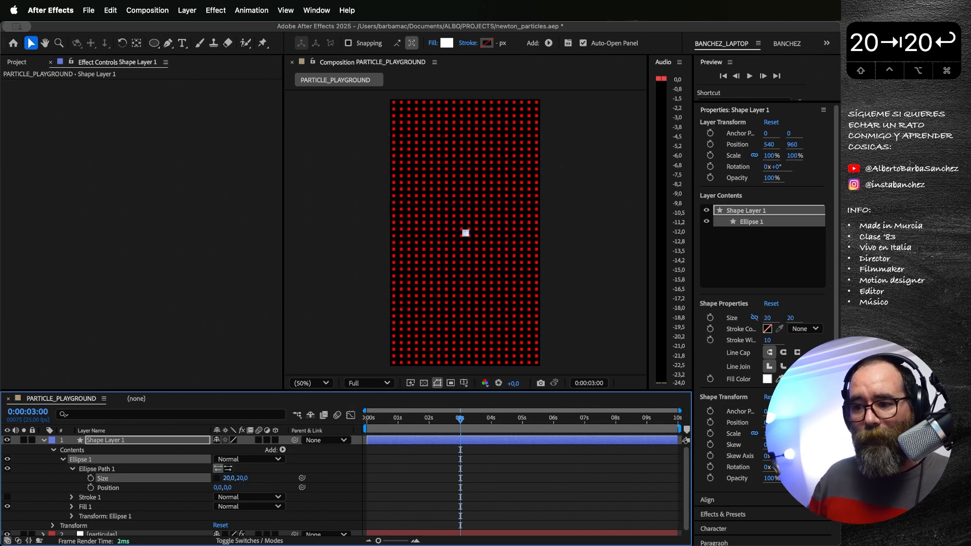
click(217, 478)
click(45, 441)
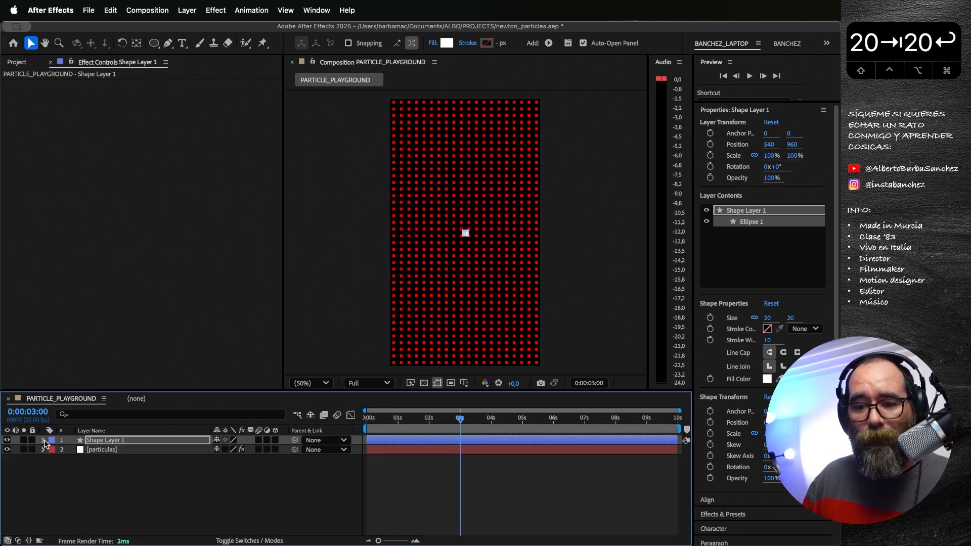
Step: Set Shape Layer 1 as the Layer Map of the particulas layer's Particle Playground and hide the shape layer
click(387, 483)
click(91, 449)
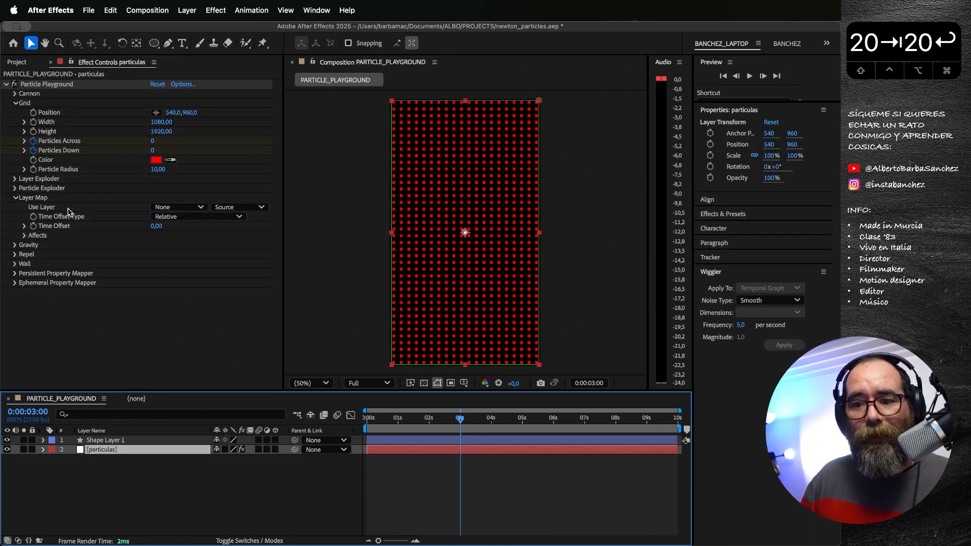
click(188, 208)
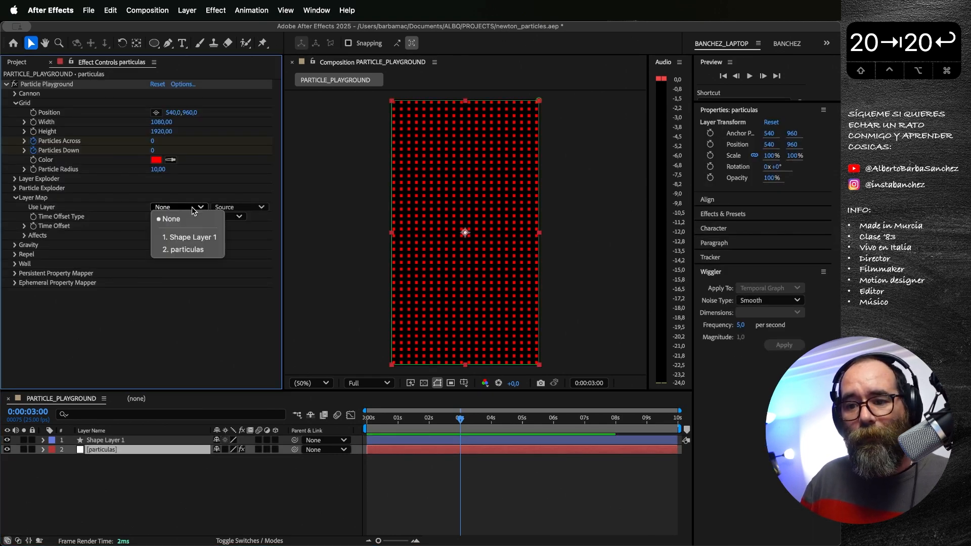
click(212, 238)
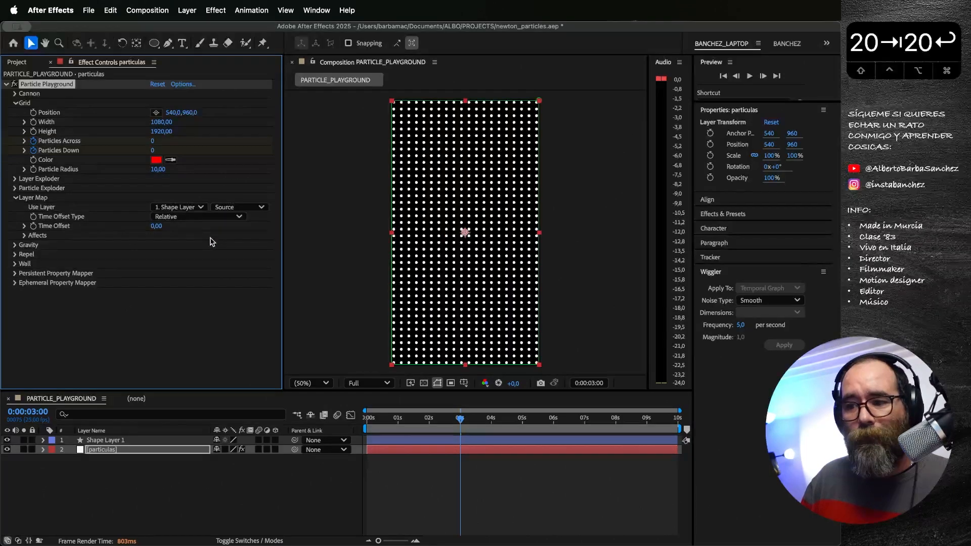
click(7, 441)
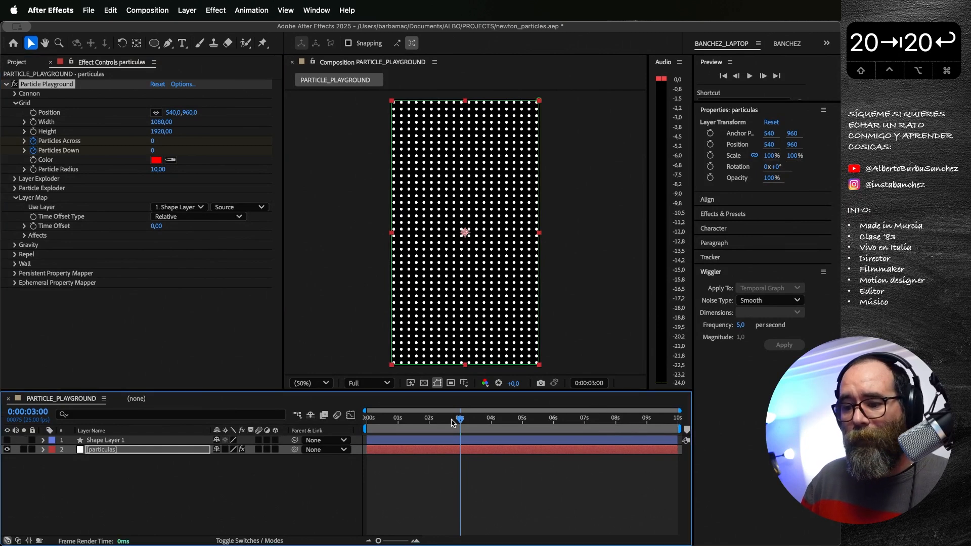
Step: Preview the grid of circle particles from the first frame
drag(452, 423, 364, 417)
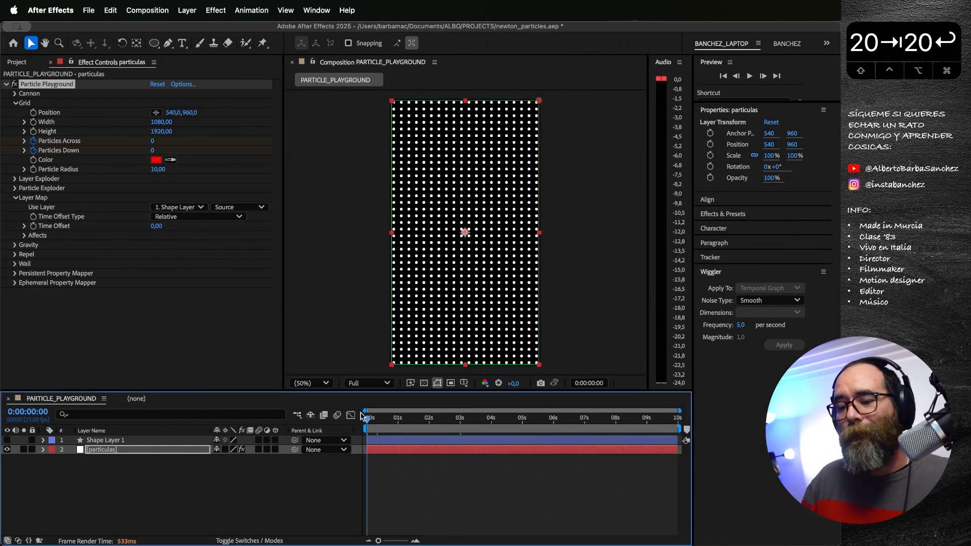
key(space)
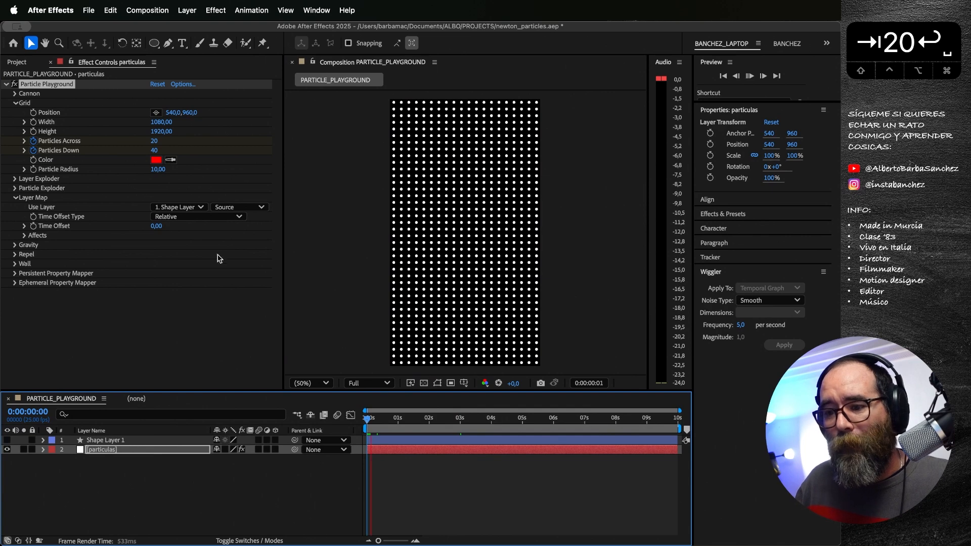
key(space)
mouse_move(158, 174)
mouse_down()
mouse_move(147, 173)
mouse_move(156, 175)
mouse_up()
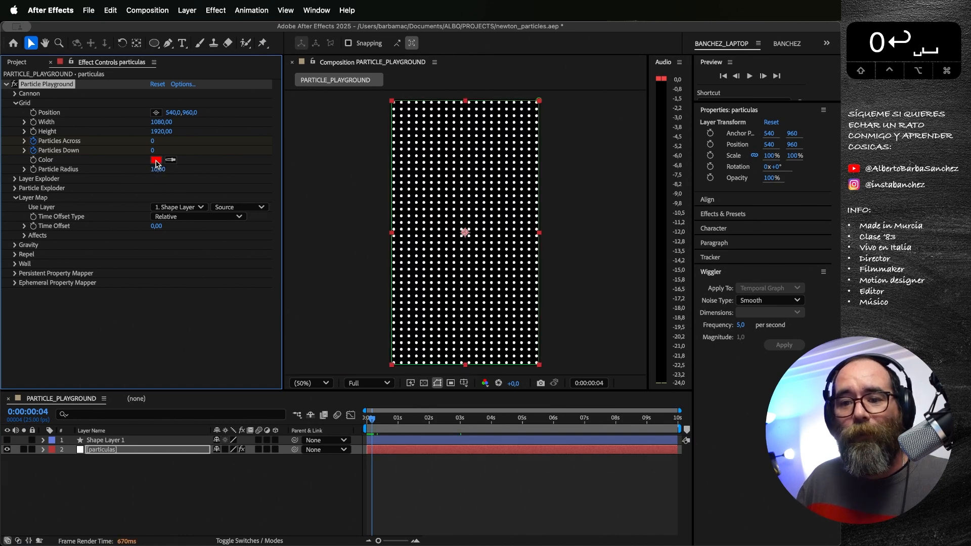
drag(384, 419, 351, 417)
key(space)
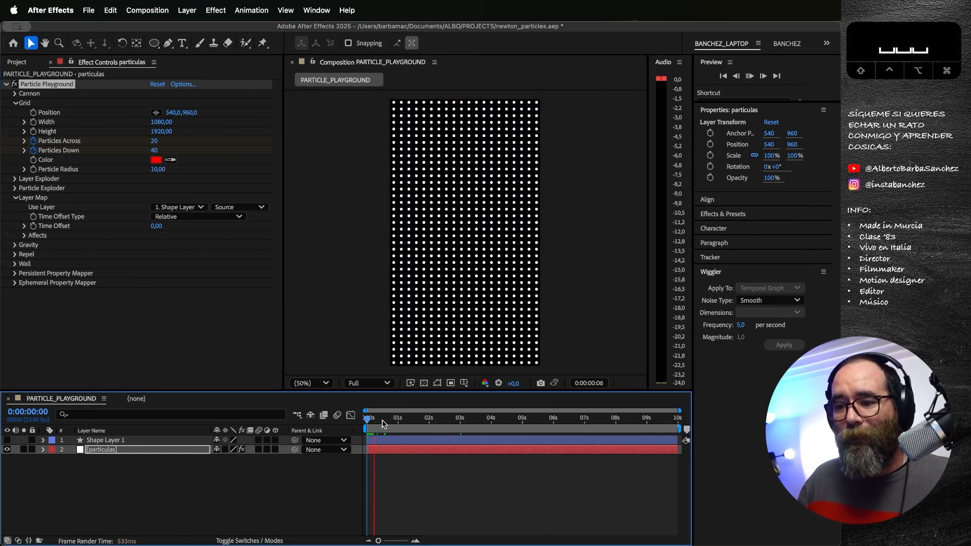
key(space)
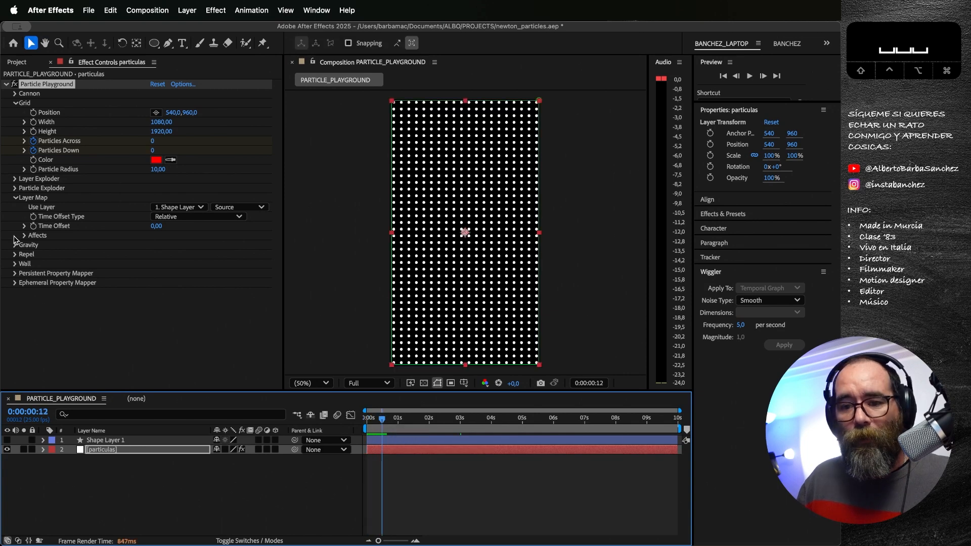
Step: Set the particles' Gravity Force to 53, Force Random Spread to 0,30 and Direction to 198°
click(14, 246)
click(14, 246)
drag(154, 255, 173, 265)
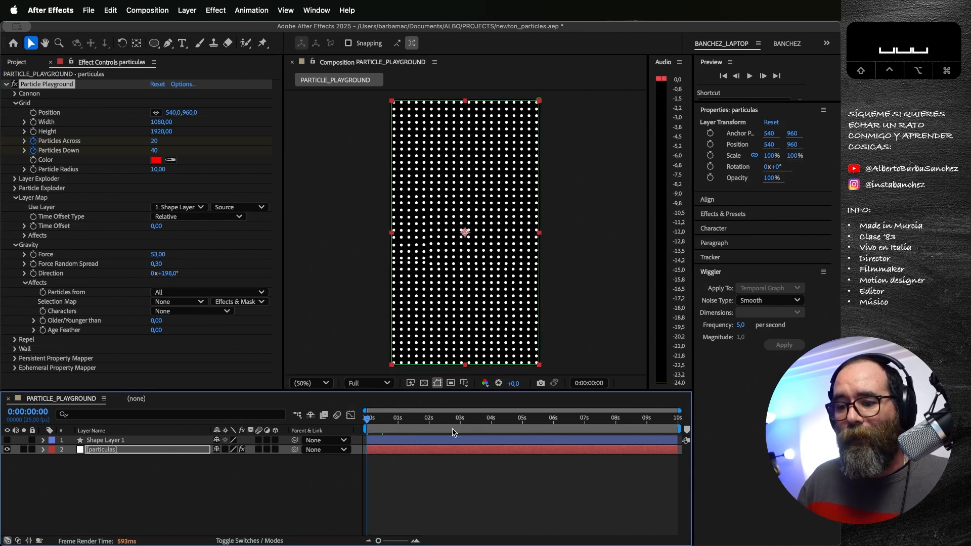
Step: Preview the particles moving under gravity, return to the first frame, and collapse the Grid and Layer Map groups
key(space)
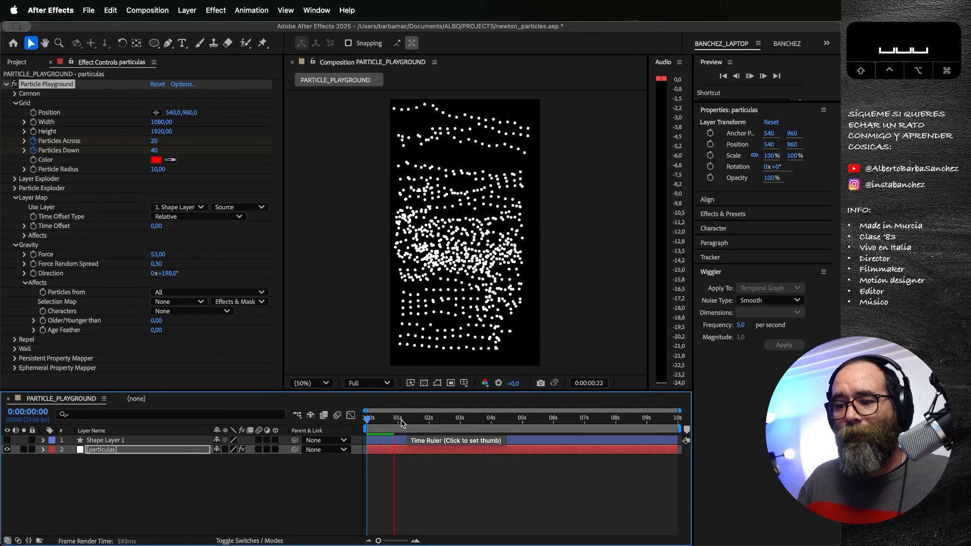
key(space)
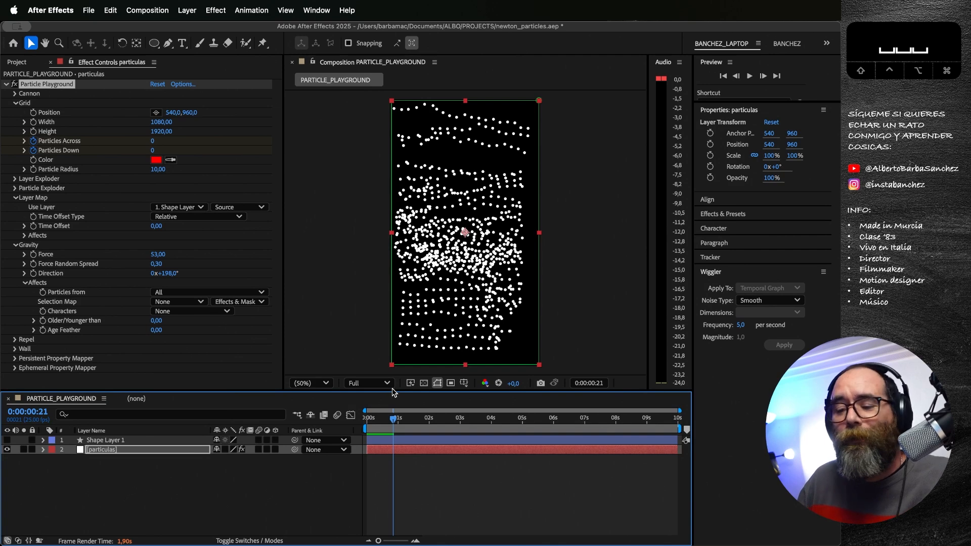
drag(386, 419, 365, 423)
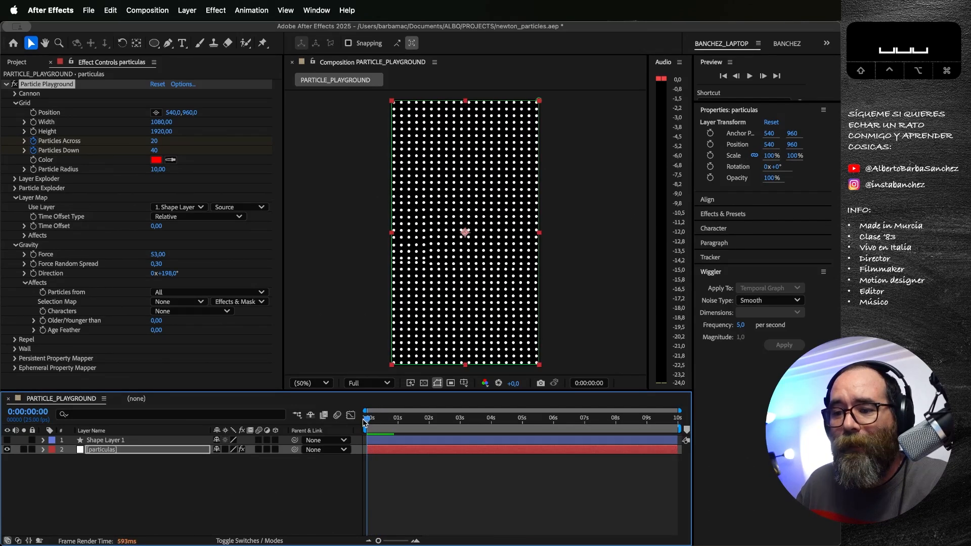
click(15, 103)
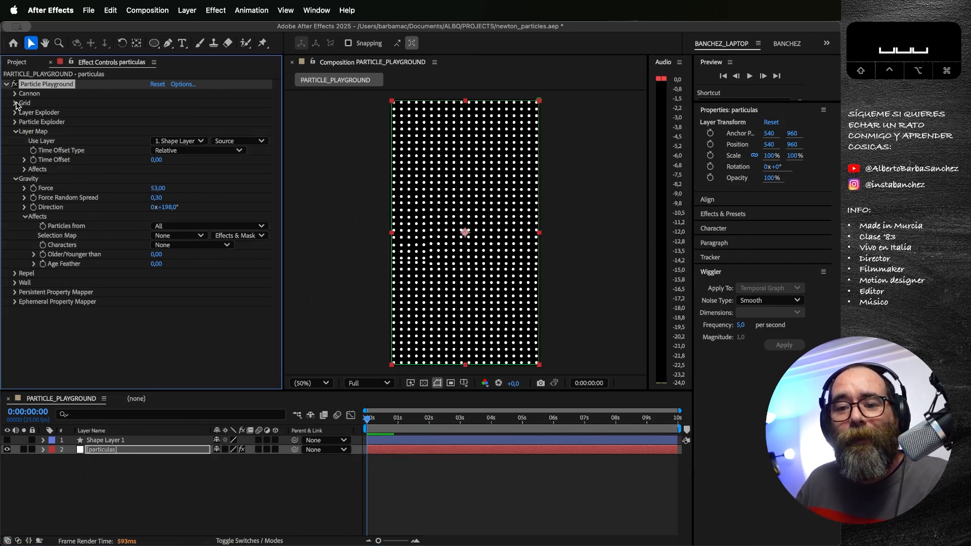
click(15, 131)
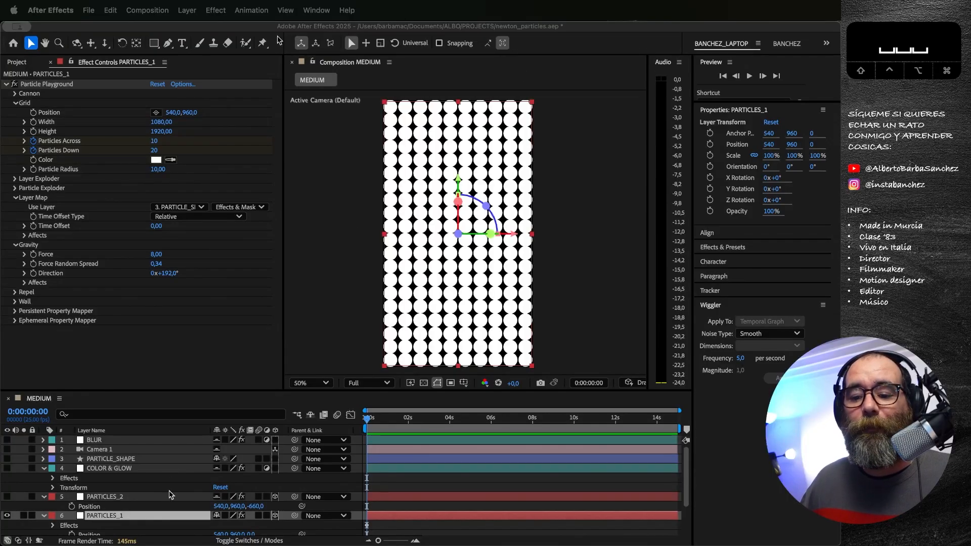
Step: Show and solo the PARTICLE_SHAPE layer in the MEDIUM composition to inspect it, and hide it again
scroll(117, 517, down, 3)
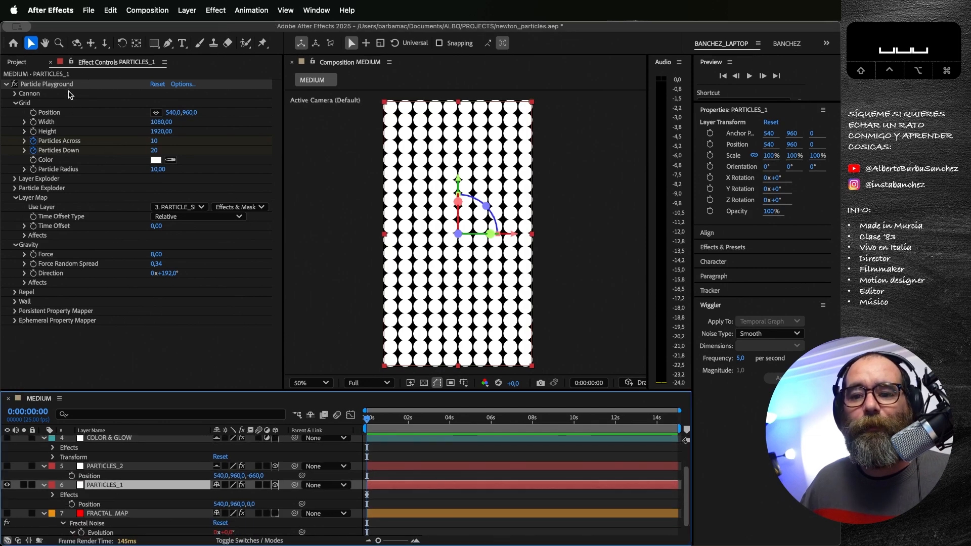
scroll(101, 476, up, 3)
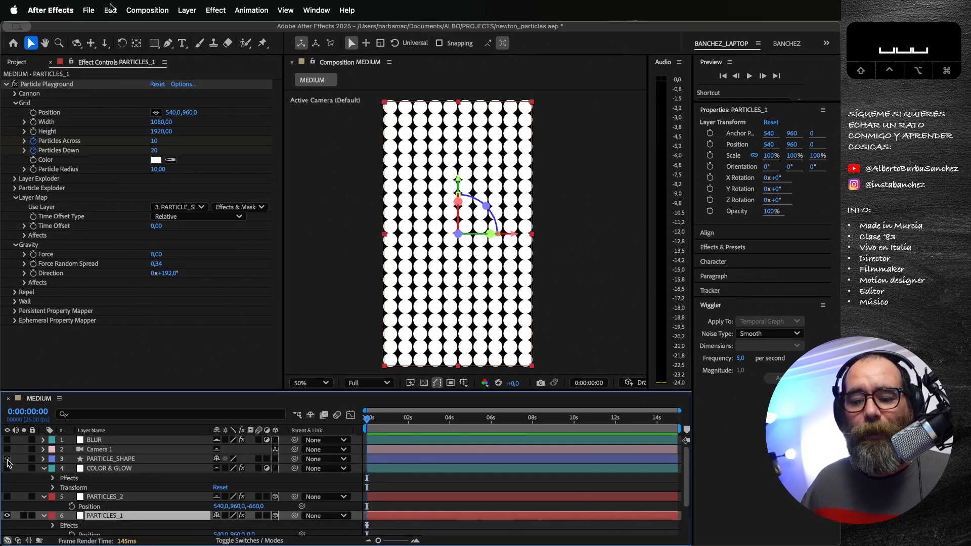
click(7, 459)
click(23, 459)
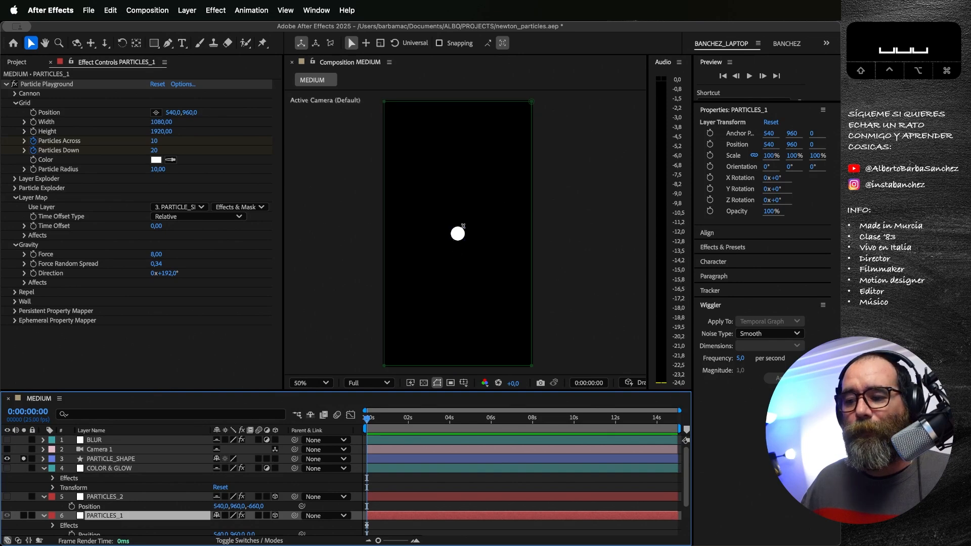
click(23, 459)
click(8, 459)
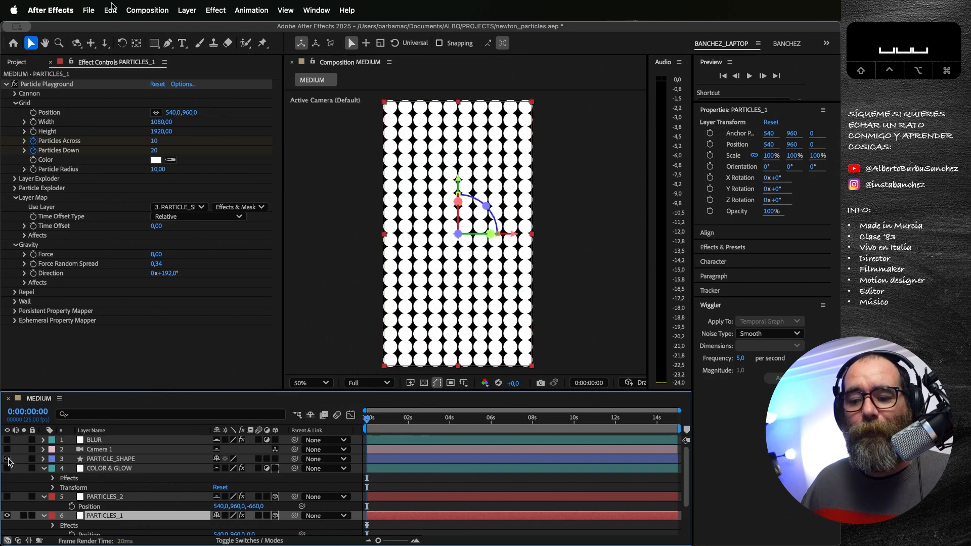
Step: Preview the PARTICLES_1 animation in the MEDIUM composition from the first frame
scroll(123, 479, down, 2)
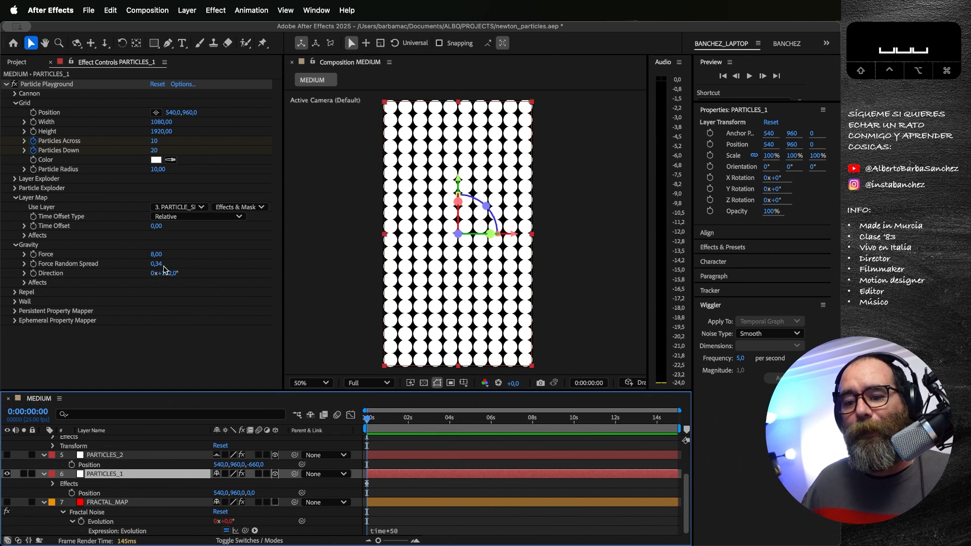
drag(381, 421, 360, 421)
key(space)
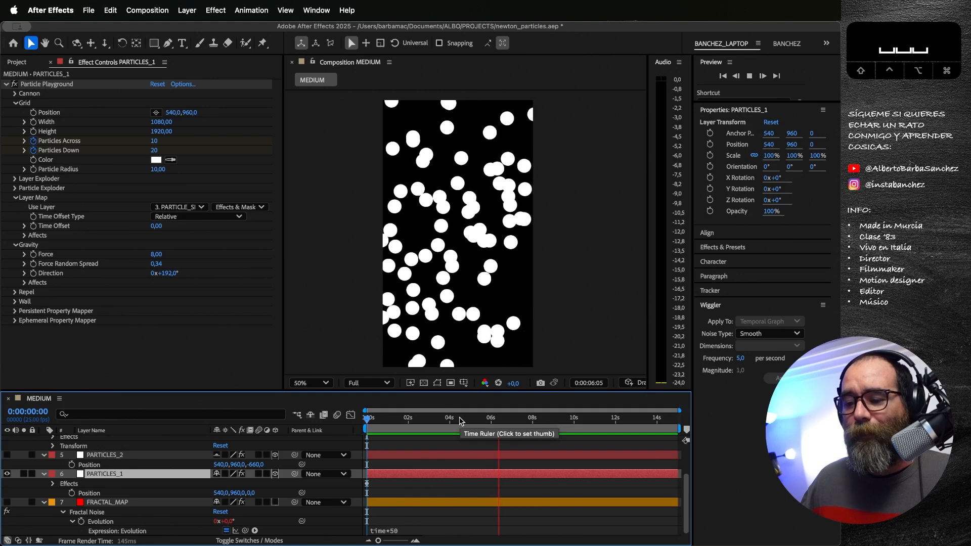
key(space)
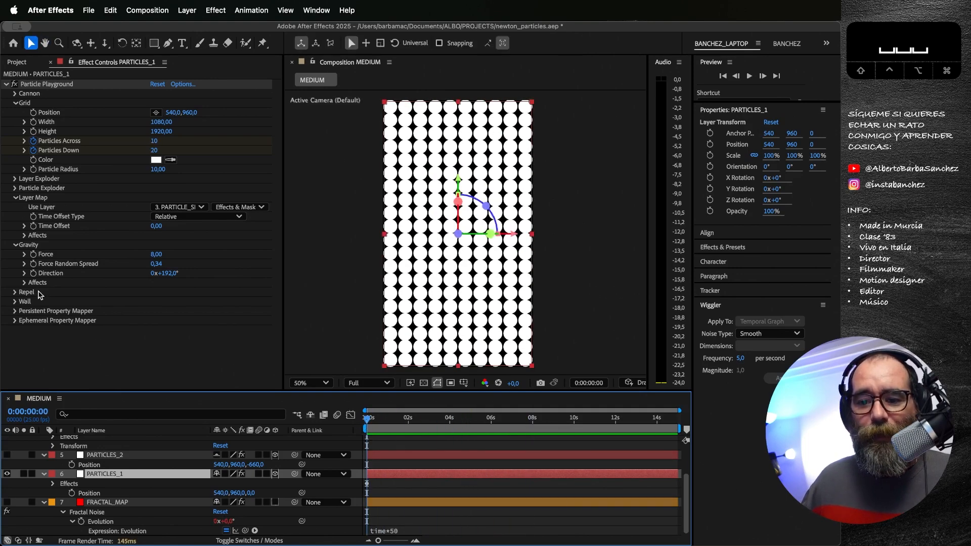
Step: Set the Wall Boundary of PARTICLES_1 to Mask 1, preview the contained particles, and return to the first frame
click(15, 302)
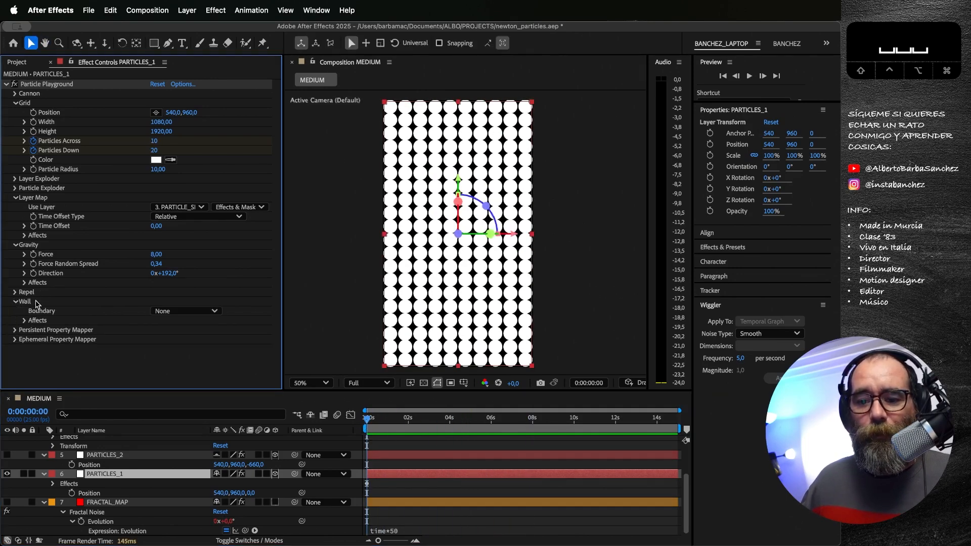
click(169, 311)
click(167, 339)
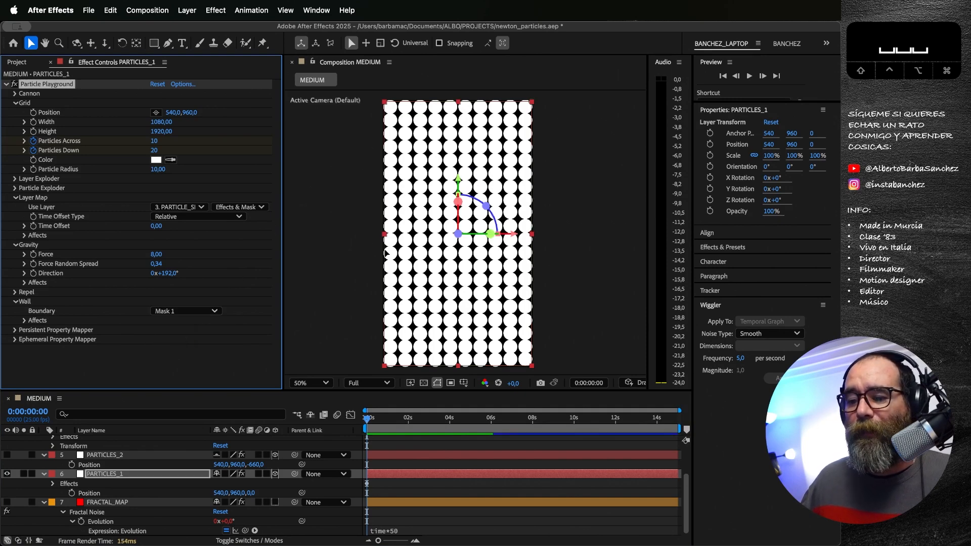
key(space)
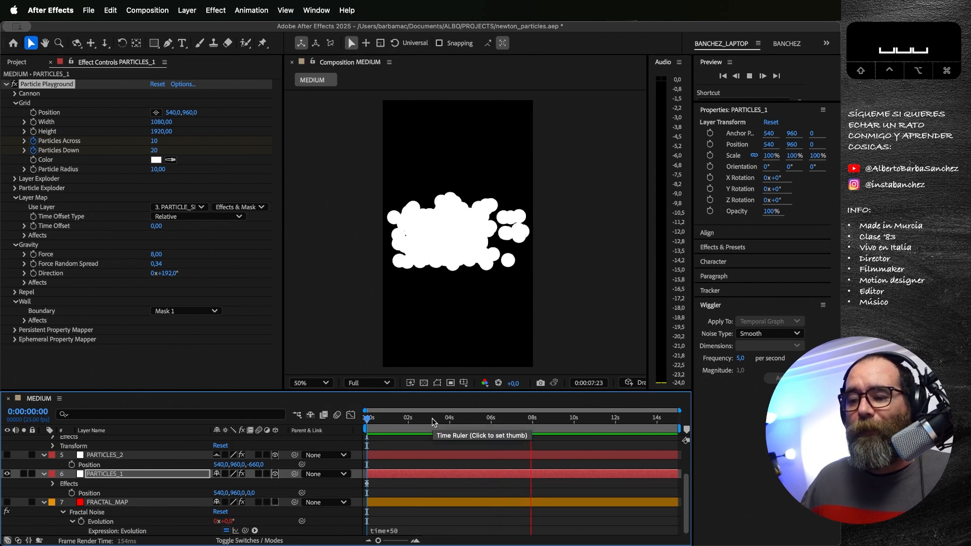
key(space)
drag(432, 422, 363, 410)
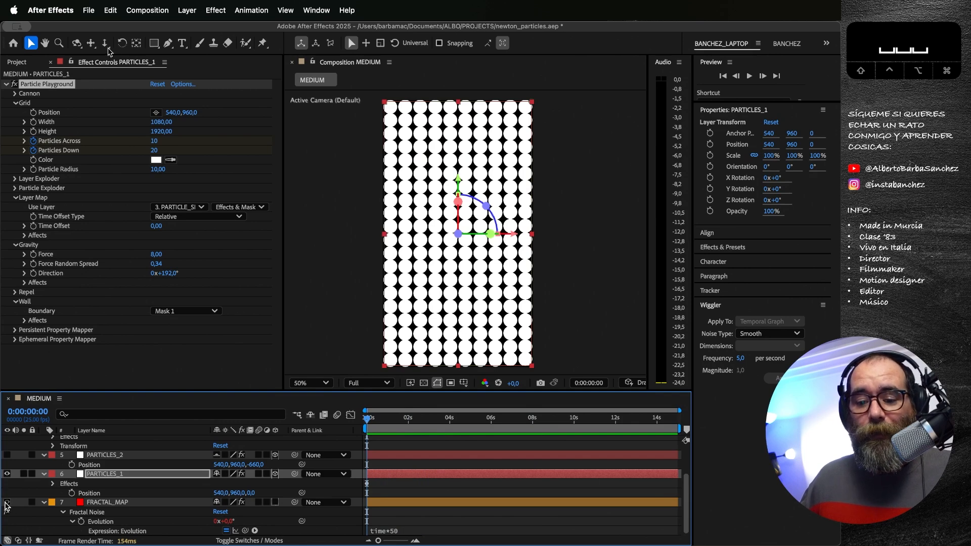
Step: Show and solo the FRACTAL_MAP layer and preview its animated noise
click(6, 502)
click(24, 502)
key(space)
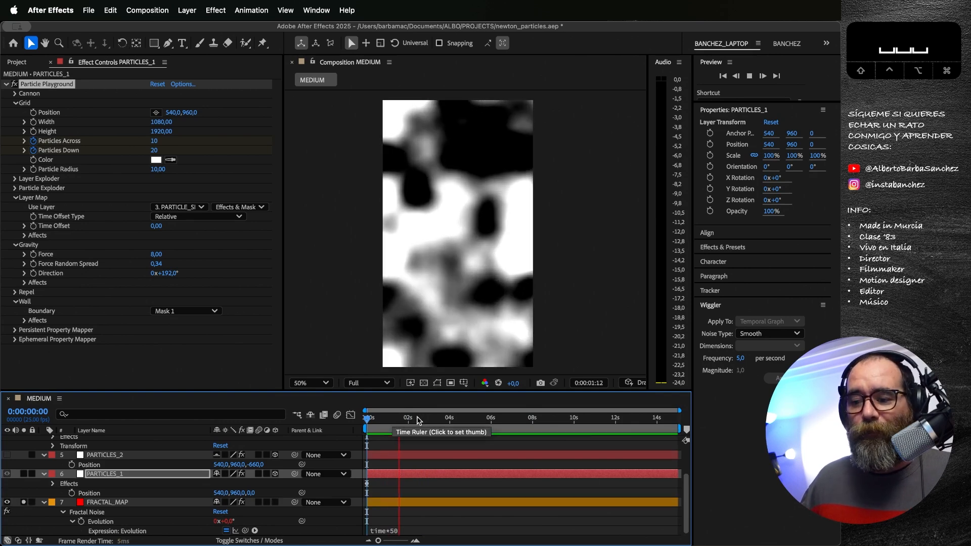
key(space)
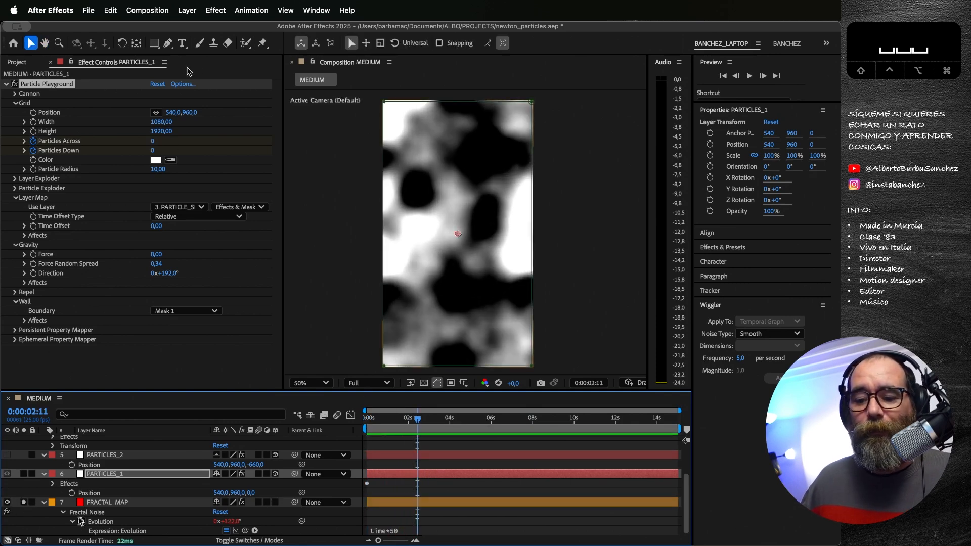
Step: Inspect the Fractal Noise settings of FRACTAL_MAP, collapse them, and hide the layer again
click(103, 503)
click(15, 85)
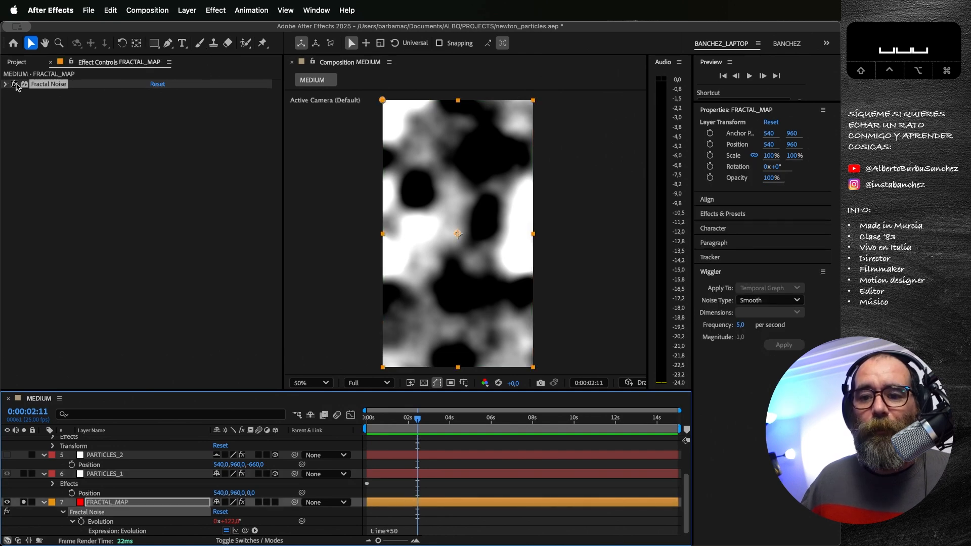
click(4, 85)
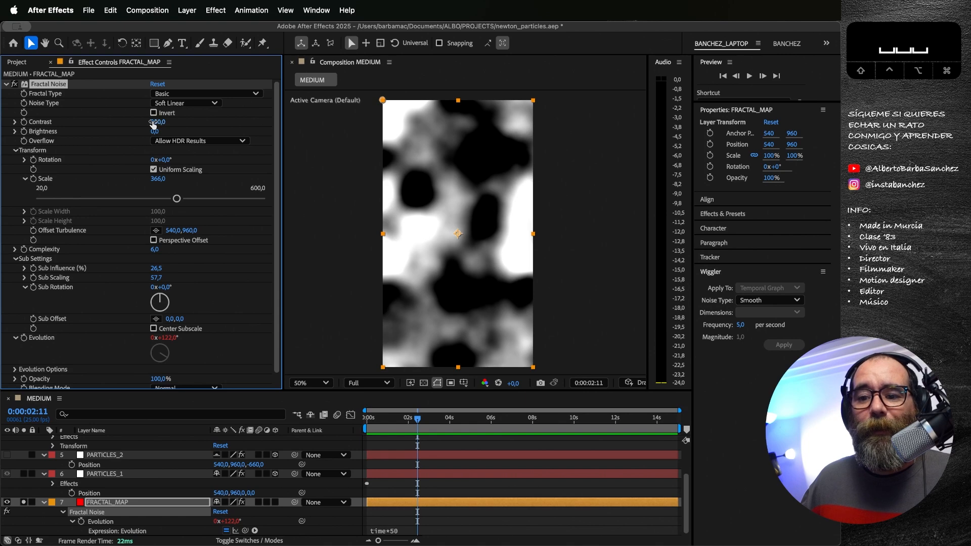
click(6, 85)
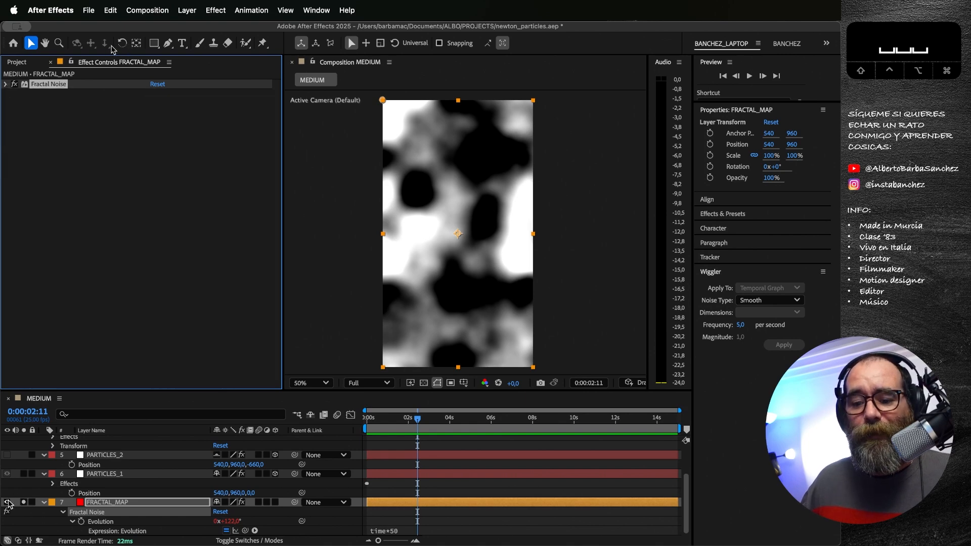
click(7, 502)
Step: Set the Gravity Selection Map of PARTICLES_1 to 7. FRACTAL_MAP in the Affects settings
click(84, 475)
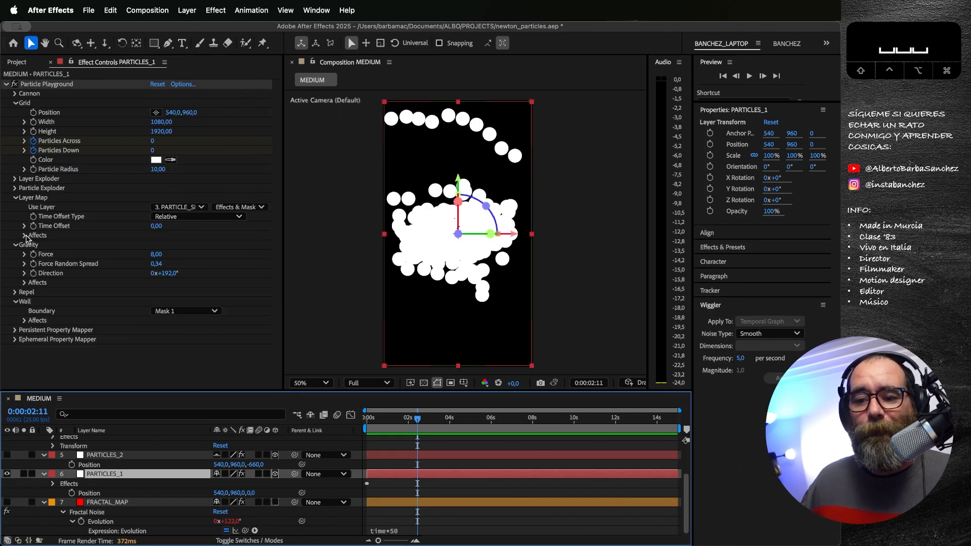
click(24, 283)
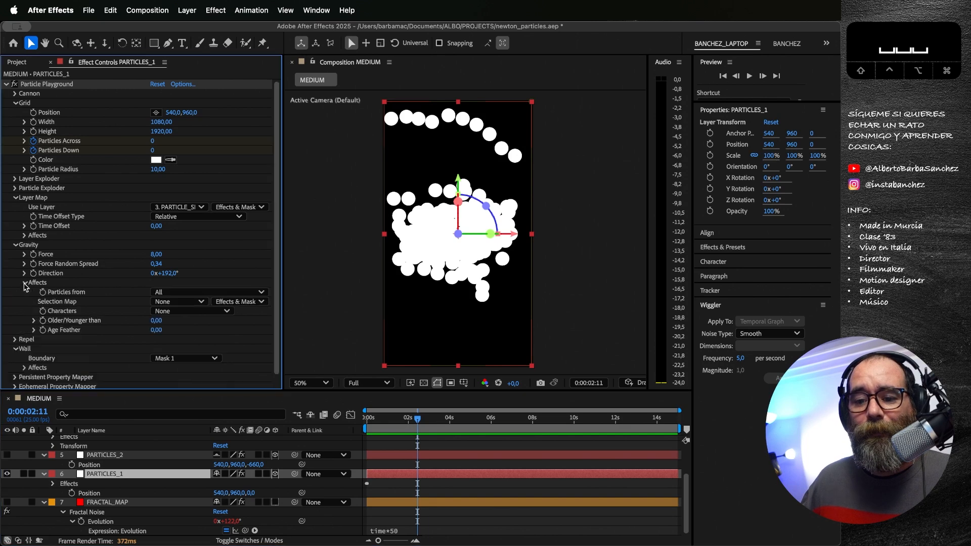
click(179, 302)
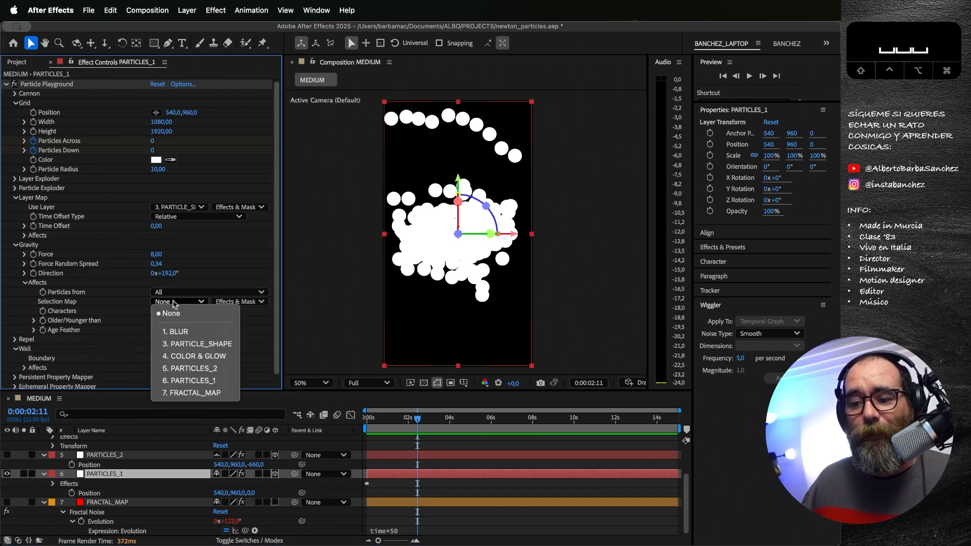
click(195, 395)
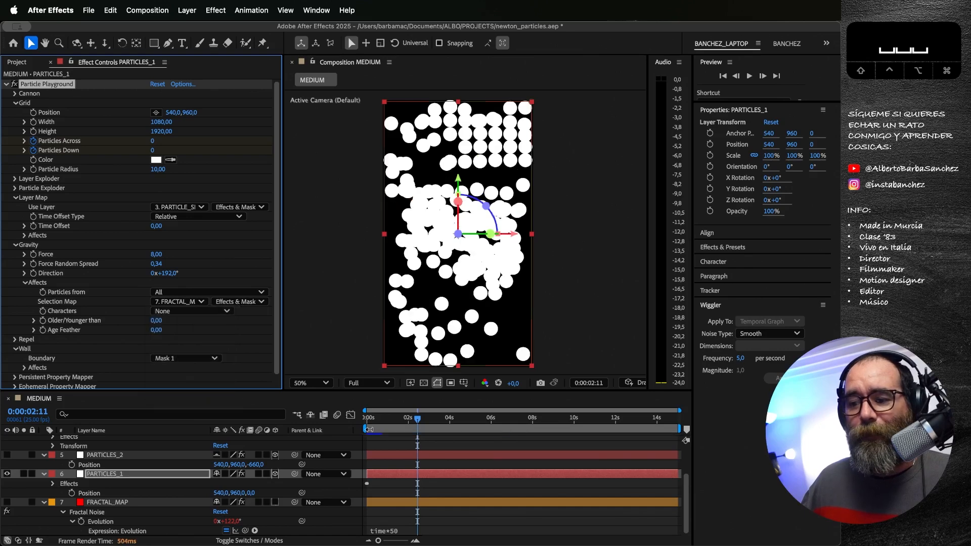
Step: Preview the PARTICLES_1 animation with the mapped gravity from the first frame, playing it twice
click(363, 417)
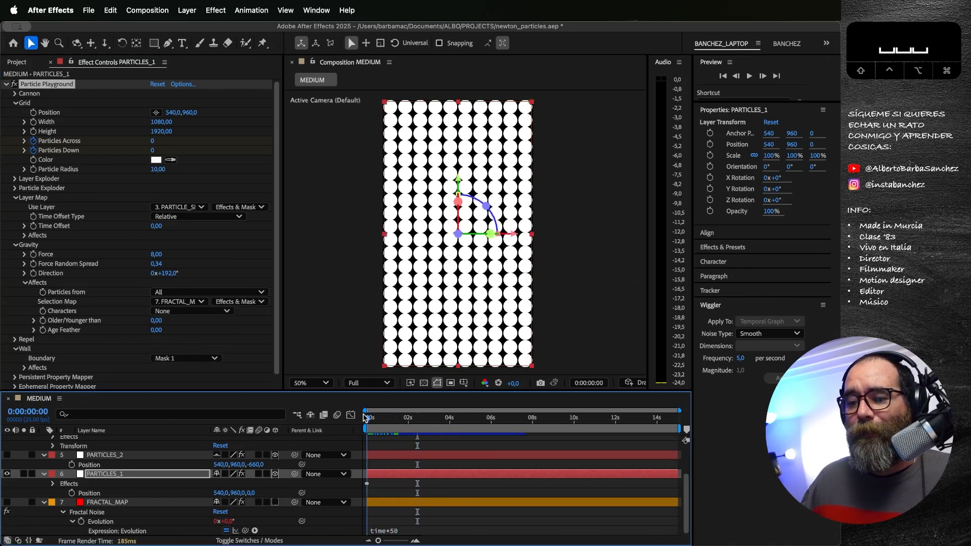
mouse_move(363, 416)
mouse_down()
mouse_move(409, 420)
mouse_move(364, 423)
mouse_up()
key(space)
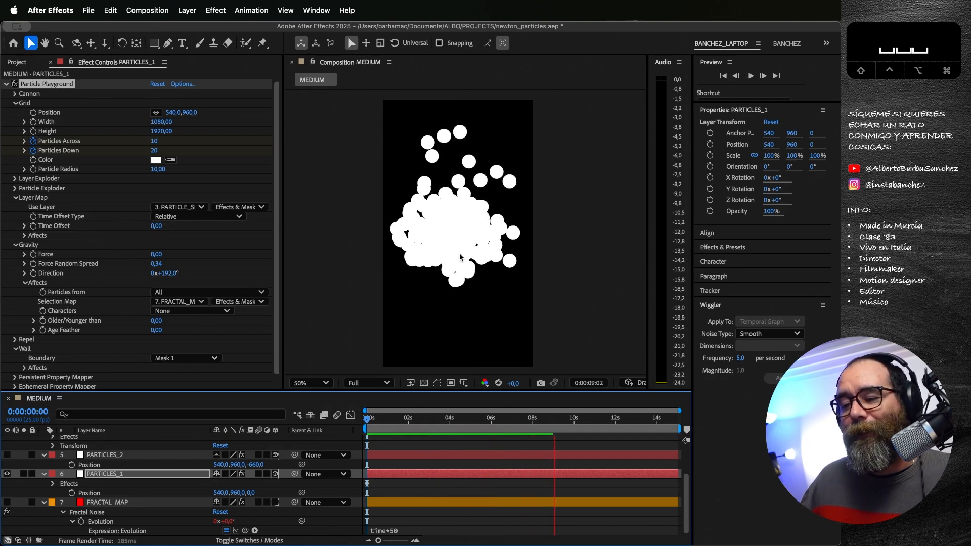
key(space)
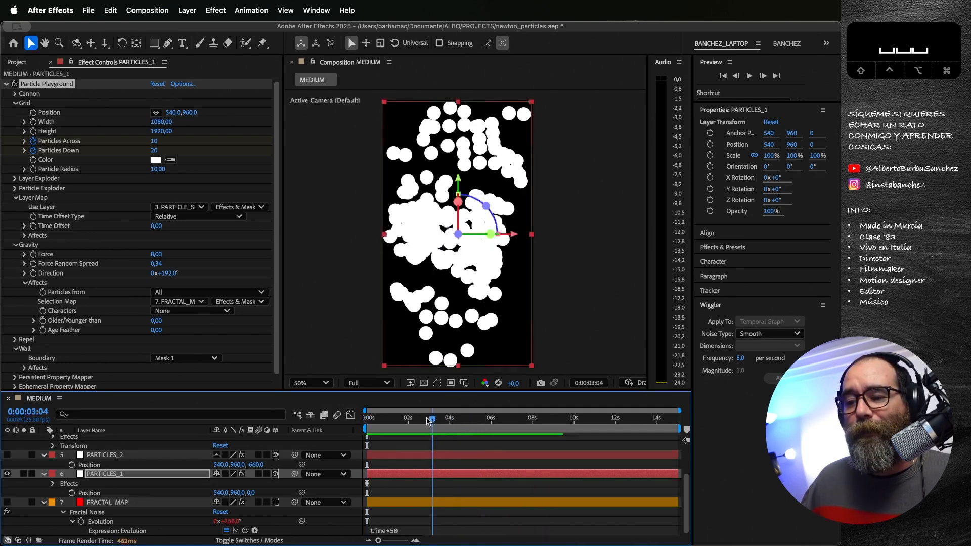
key(space)
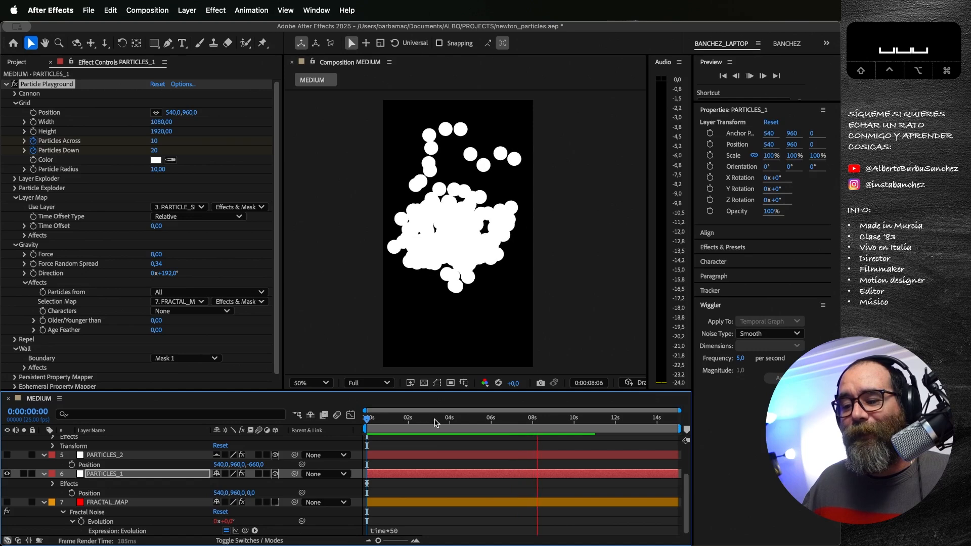
key(space)
Step: Set the Ephemeral Property Mapper of PARTICLES_1 to use 7. FRACTAL_MAP as its layer map
scroll(102, 362, down, 1)
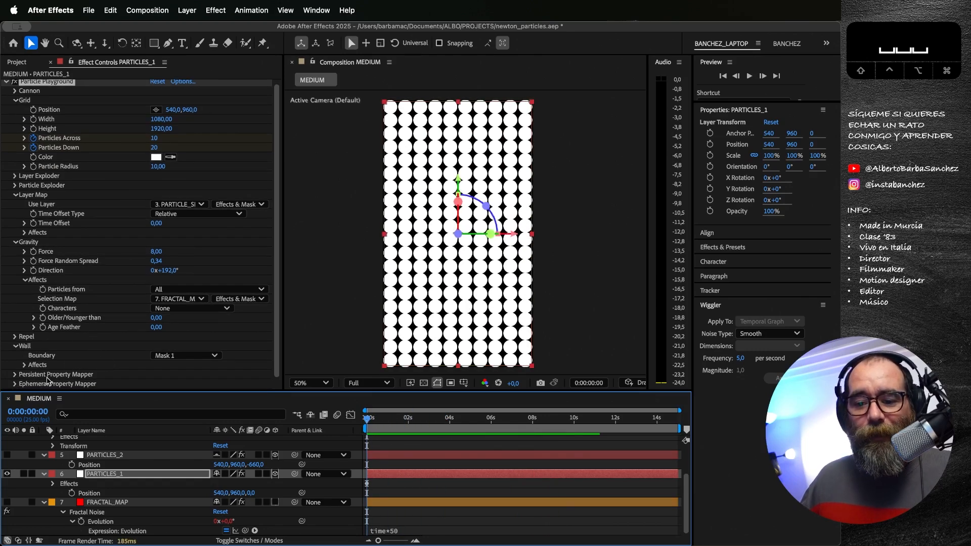
click(14, 384)
scroll(84, 340, down, 5)
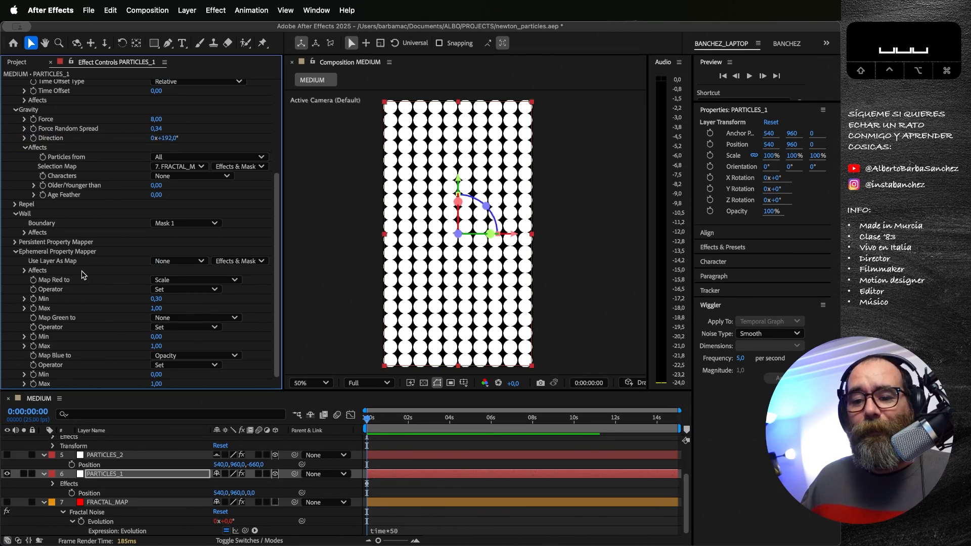
click(176, 261)
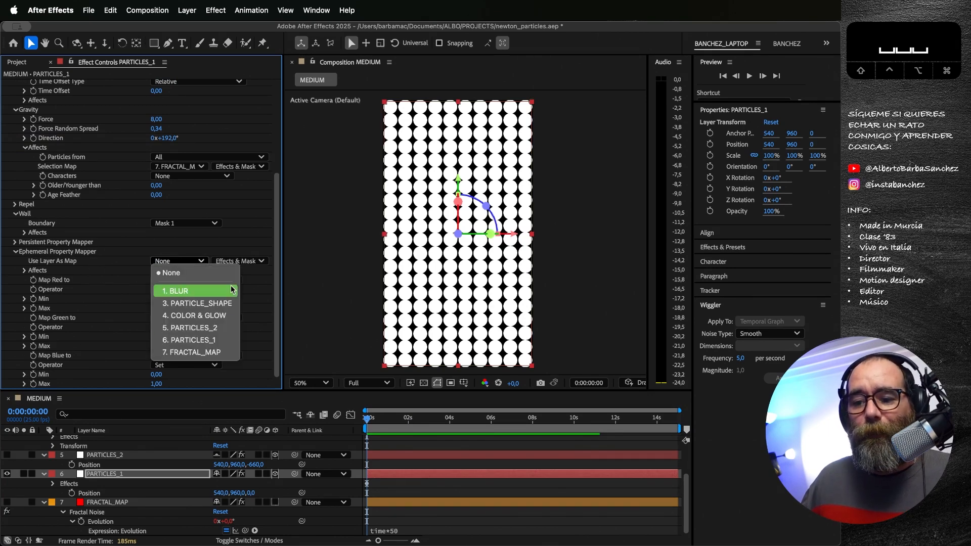
click(203, 350)
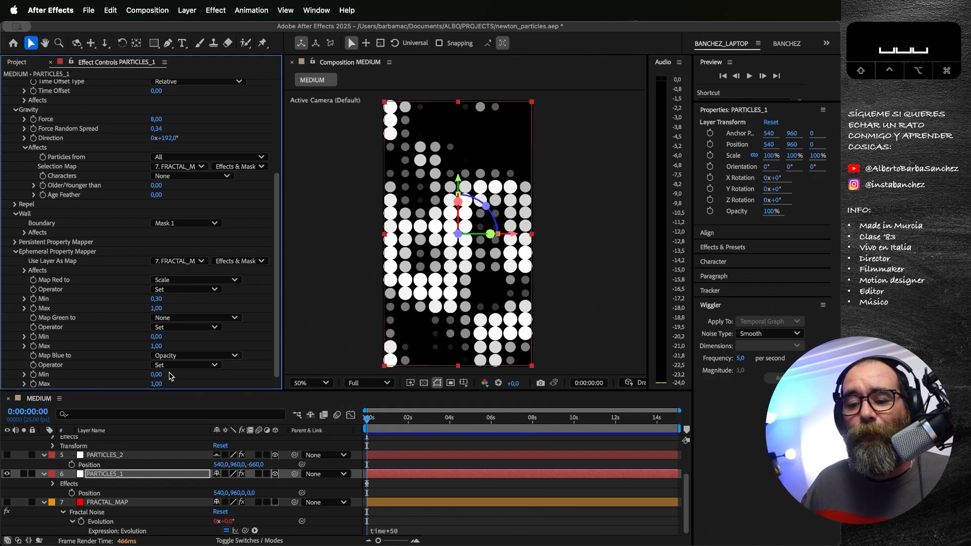
Step: Preview the particles with scale and opacity driven by FRACTAL_MAP, and return to the first frame
click(377, 416)
key(space)
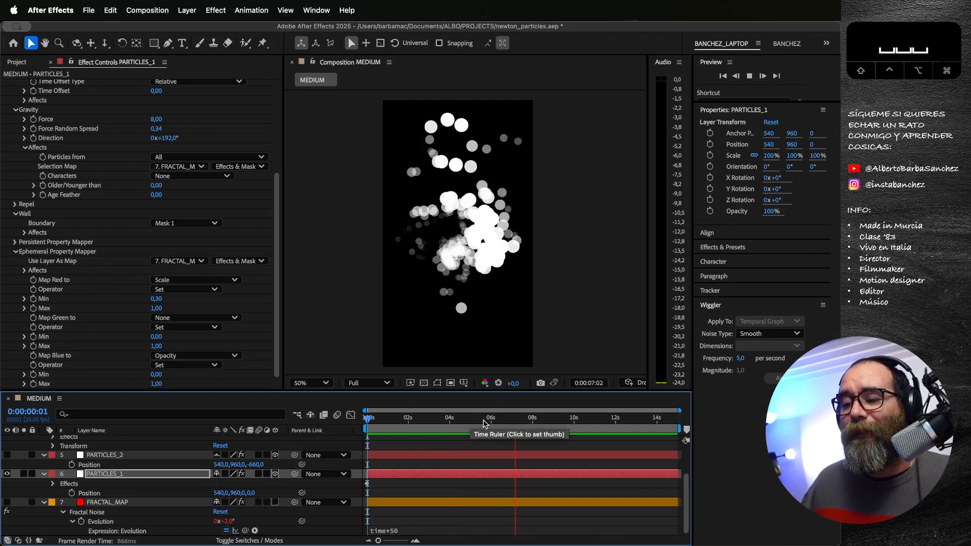
key(space)
key(Home)
Step: Show the PARTICLES_2 layer and hide PARTICLES_1
scroll(137, 479, up, 3)
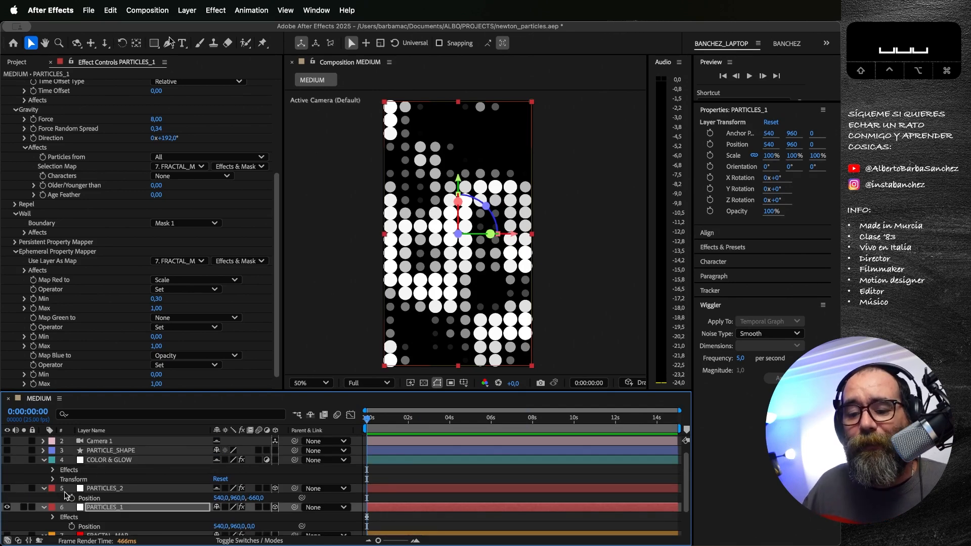
click(8, 489)
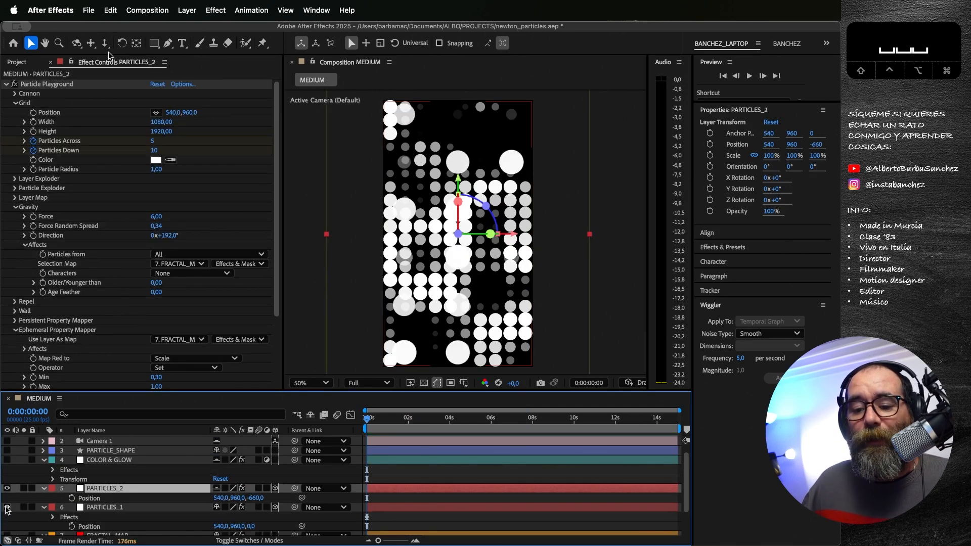
click(7, 507)
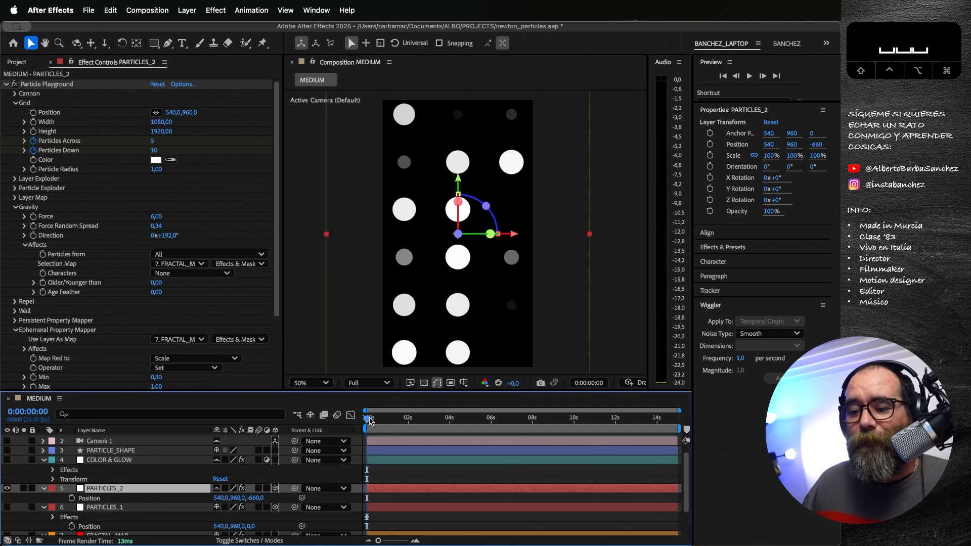
Step: Preview PARTICLES_2 while reviewing its Gravity and Ephemeral Property Mapper settings, and return to the first frame
key(space)
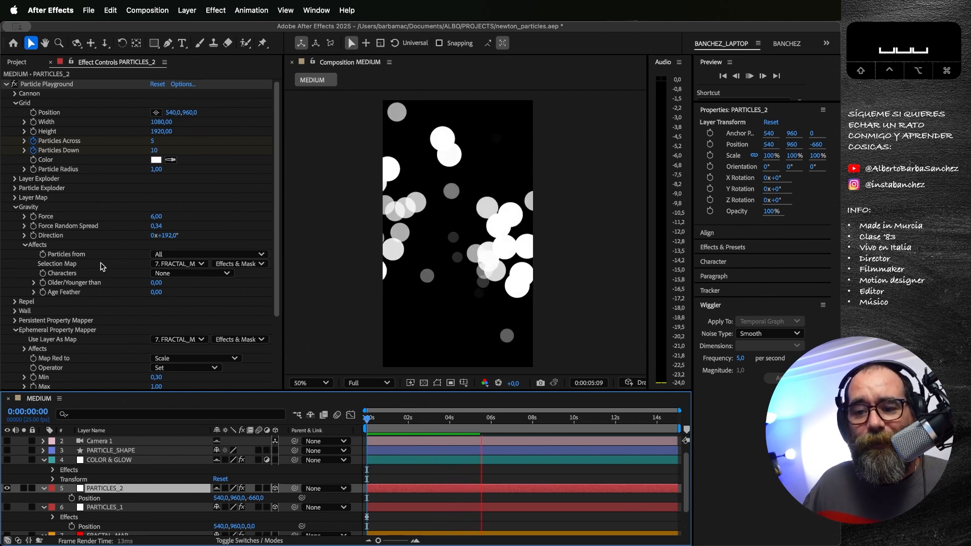
scroll(141, 339, down, 3)
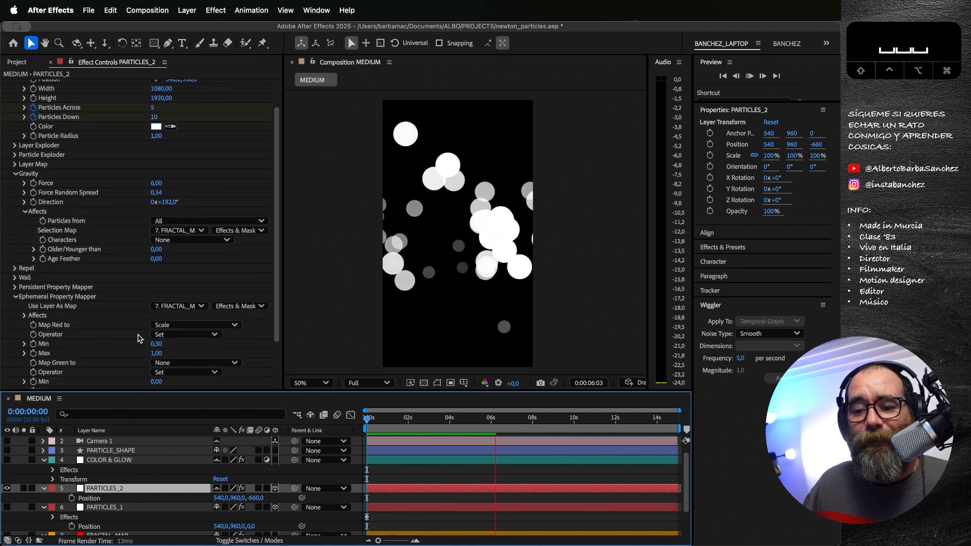
scroll(140, 339, down, 3)
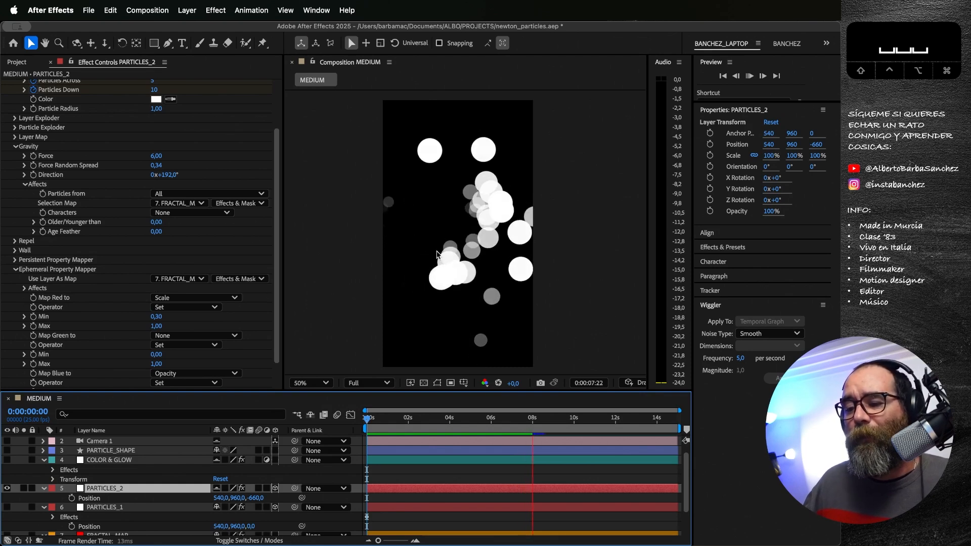
drag(482, 419, 365, 419)
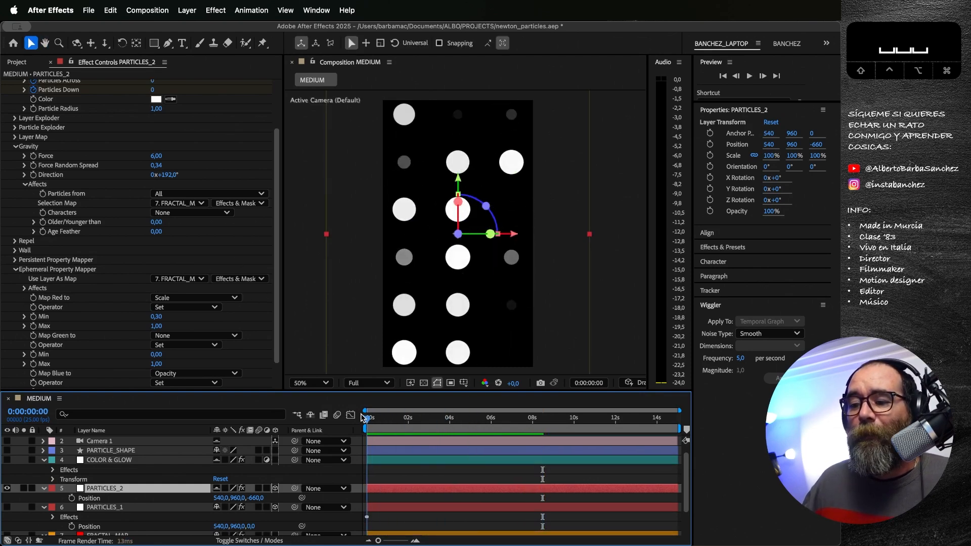
Step: Show PARTICLES_1 again alongside PARTICLES_2 and enable Camera 1
click(6, 508)
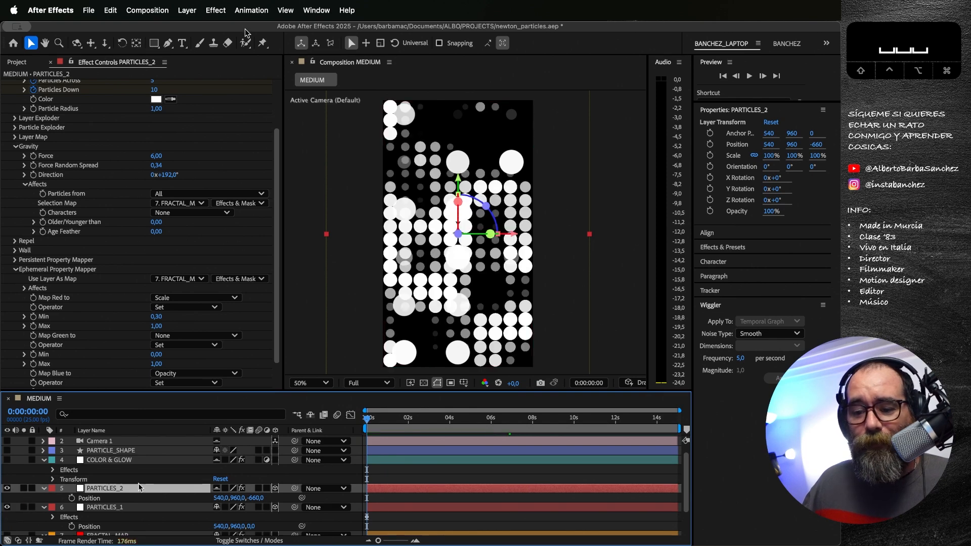
scroll(129, 494, down, 1)
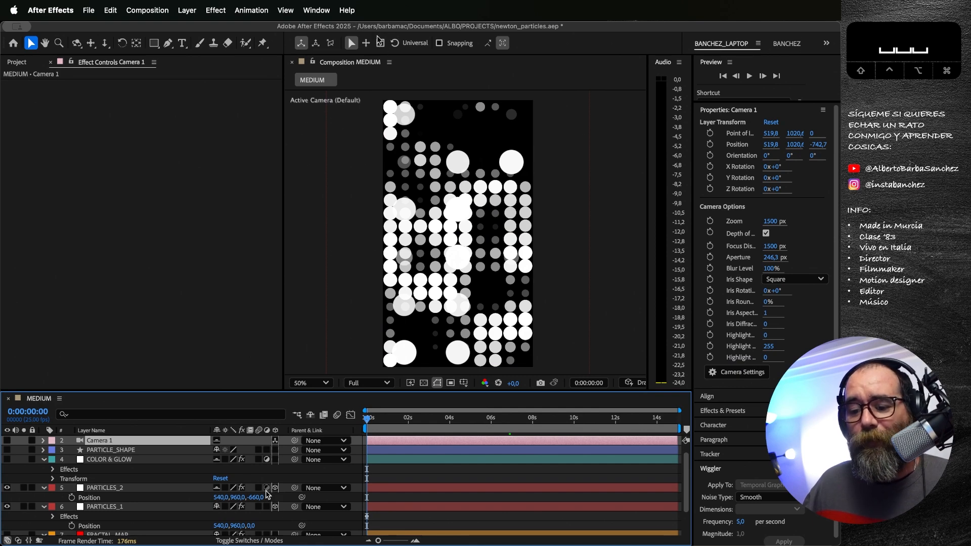
click(7, 441)
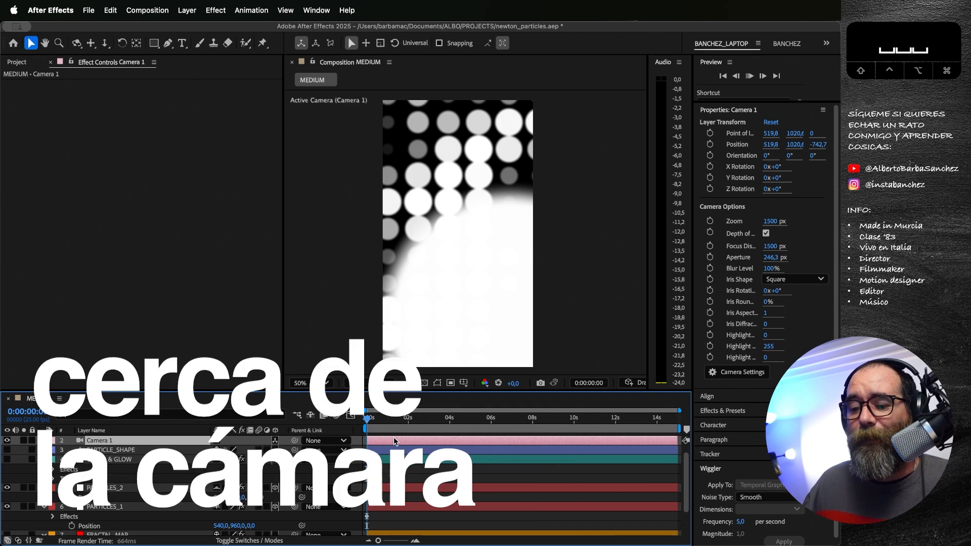
Step: Preview both particle layers through Camera 1 from the first frame and replay the animation
key(space)
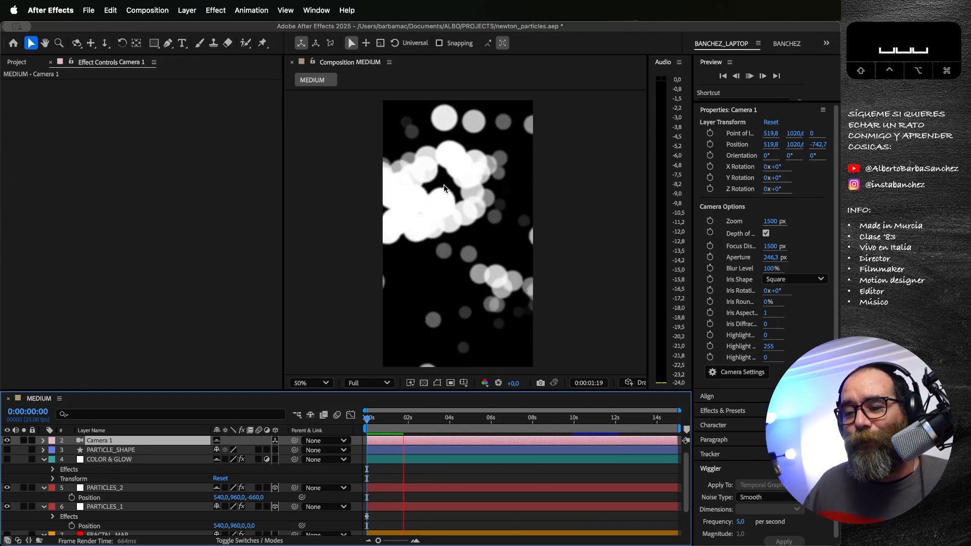
key(space)
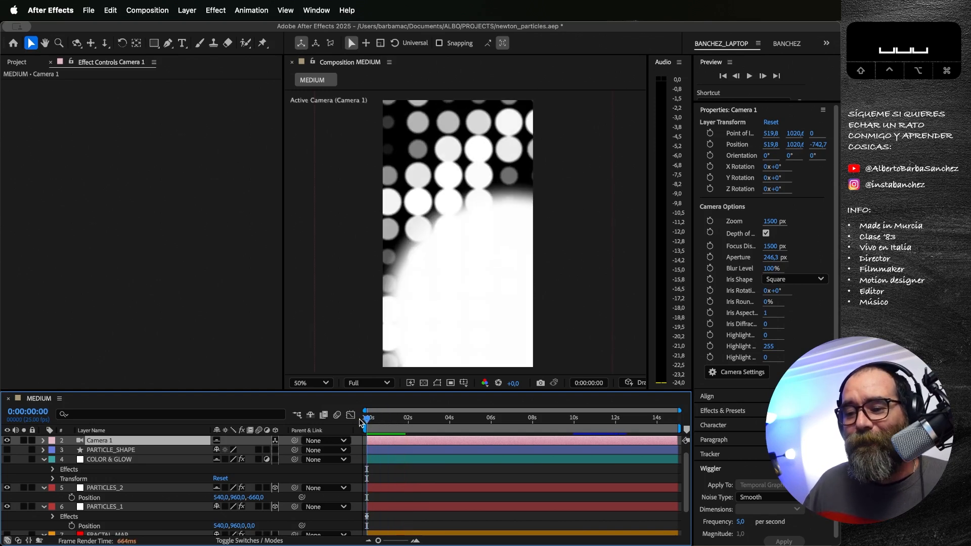
key(space)
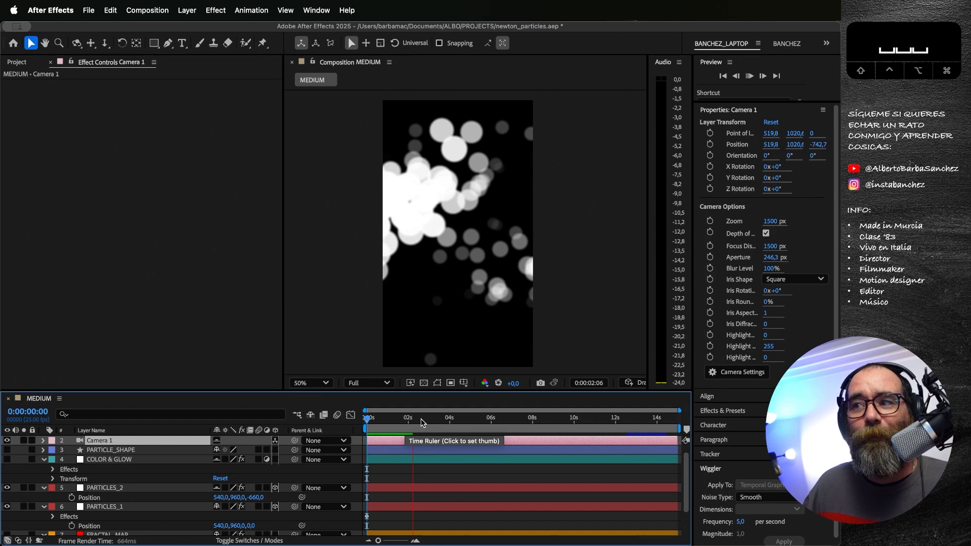
Step: Replay the particle animation in MEDIUM, then scrub the timeline back to 0:00:01:07
key(space)
key(space)
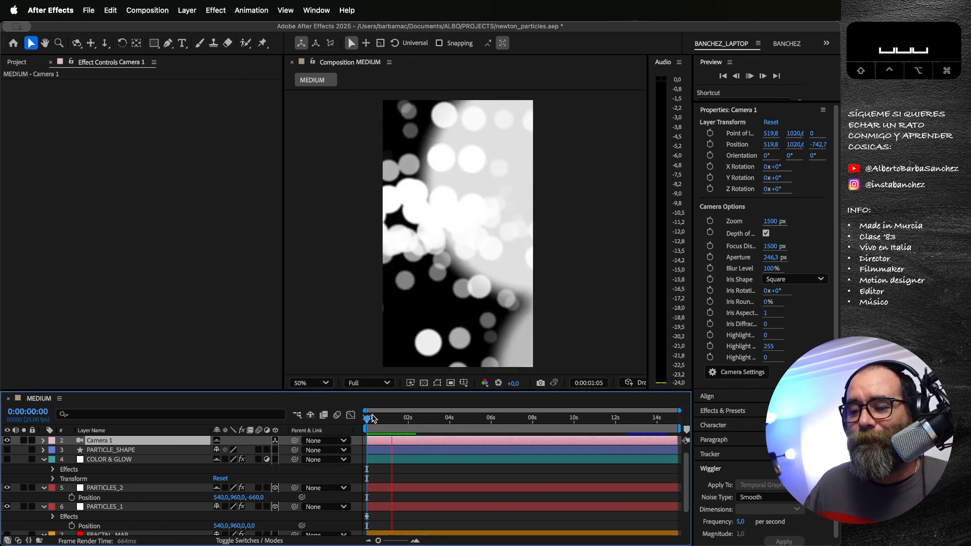
click(492, 419)
drag(492, 419, 393, 419)
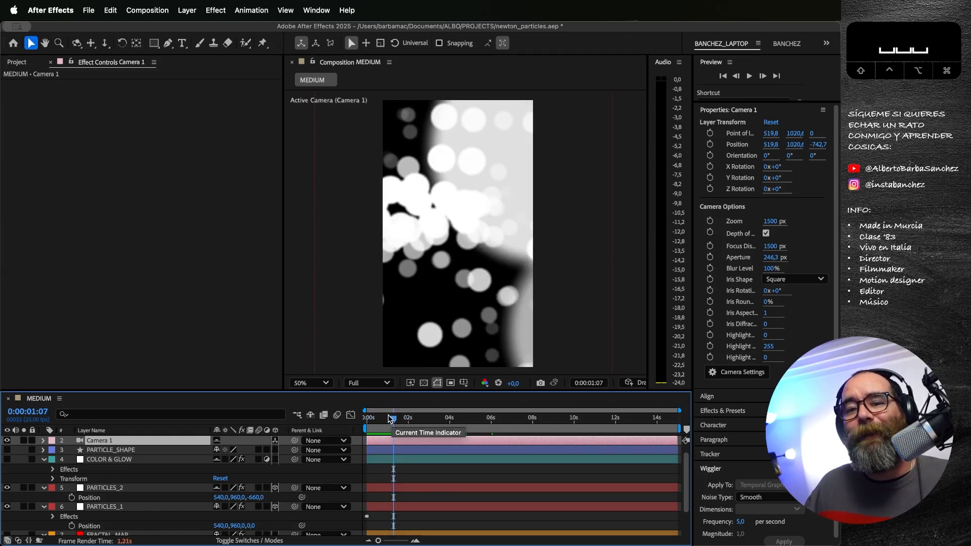
Step: Inspect the Colorama settings of the COLOR & GLOW adjustment layer and make the layer visible
click(101, 461)
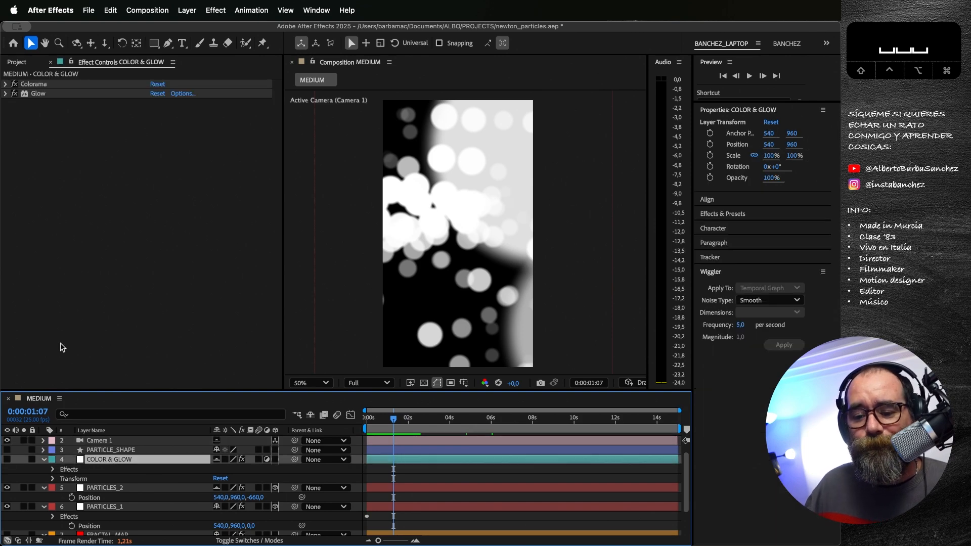
click(6, 84)
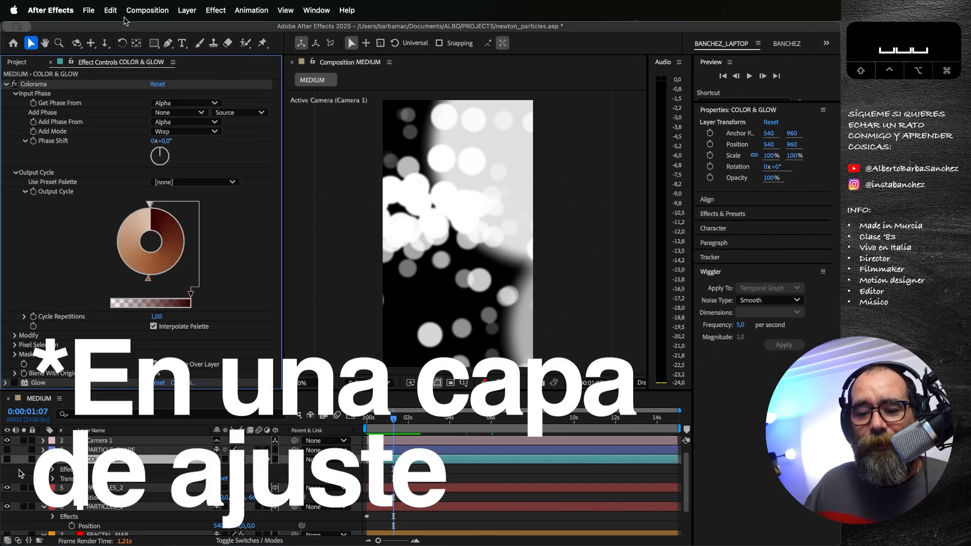
click(7, 460)
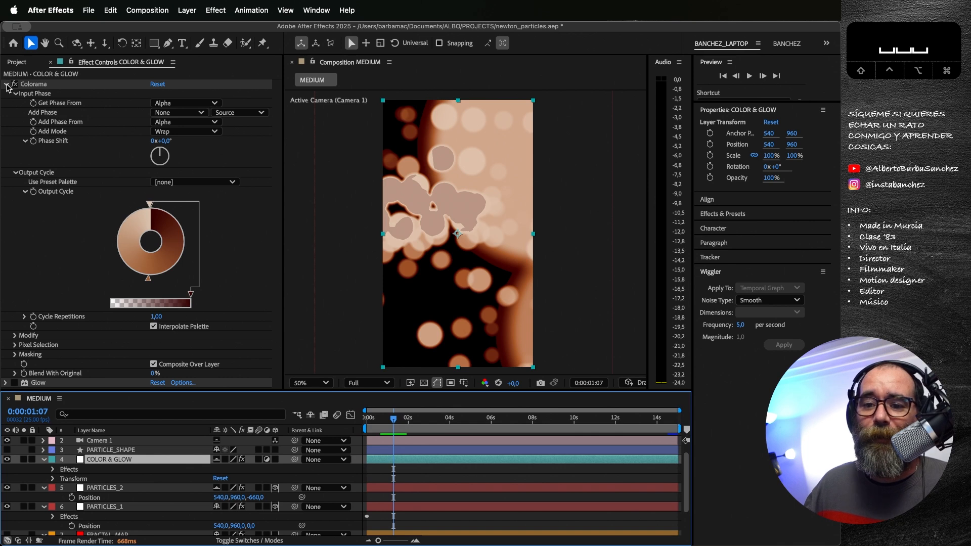
click(7, 85)
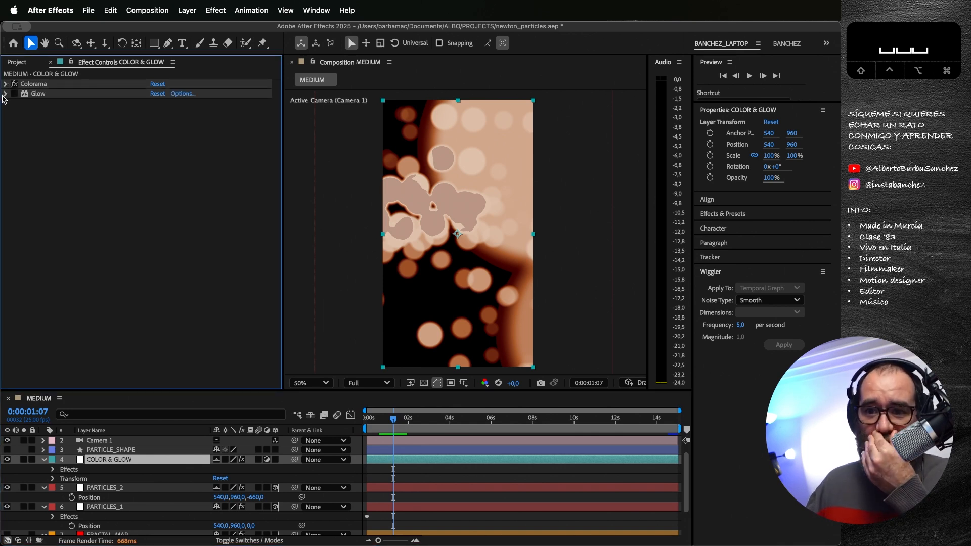
Step: Enable the Glow effect on the COLOR & GLOW layer and review its settings
click(14, 94)
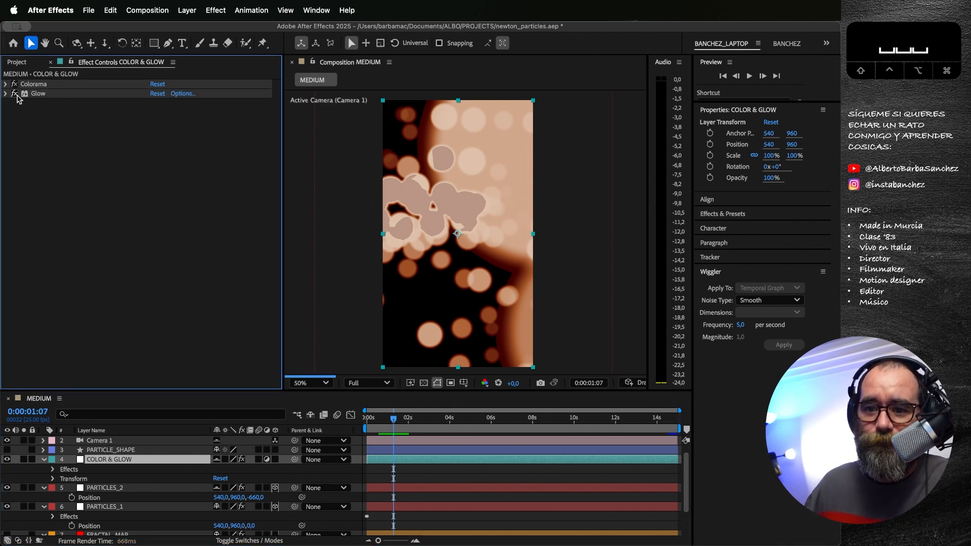
click(6, 95)
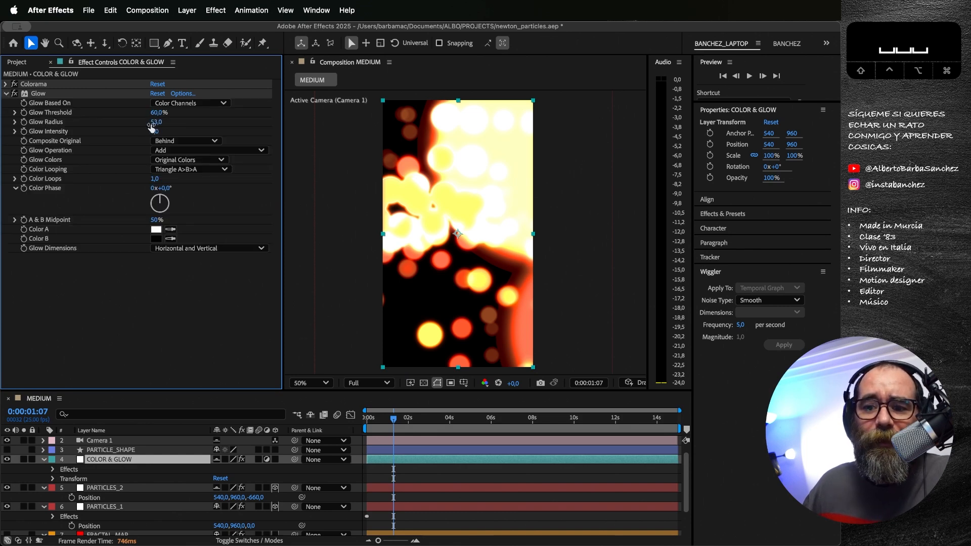
click(6, 93)
Step: Scrub the coloured animation from the first frame to 0:00:07:14 and examine the glowing particles up close at 100% magnification
drag(394, 420, 364, 422)
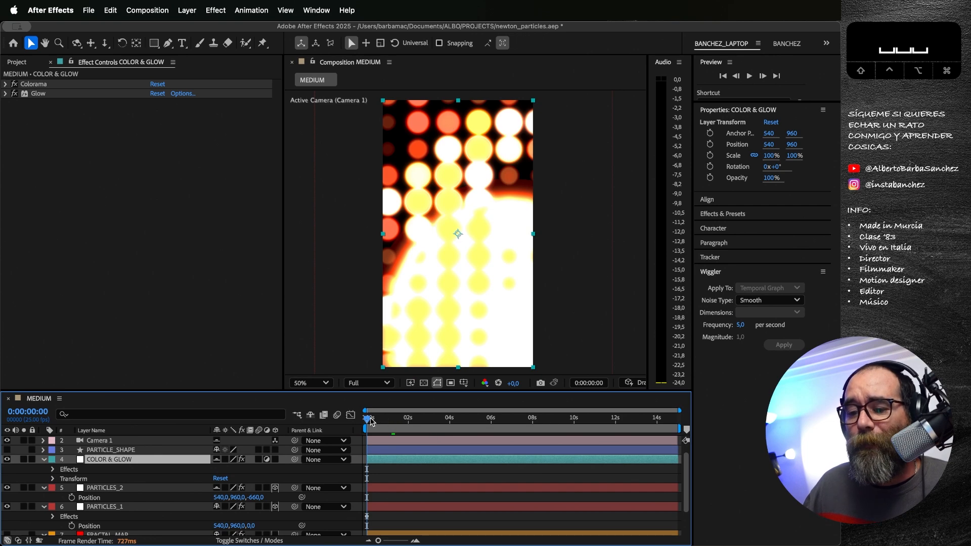
click(374, 421)
drag(375, 422, 523, 419)
scroll(453, 323, up, 1)
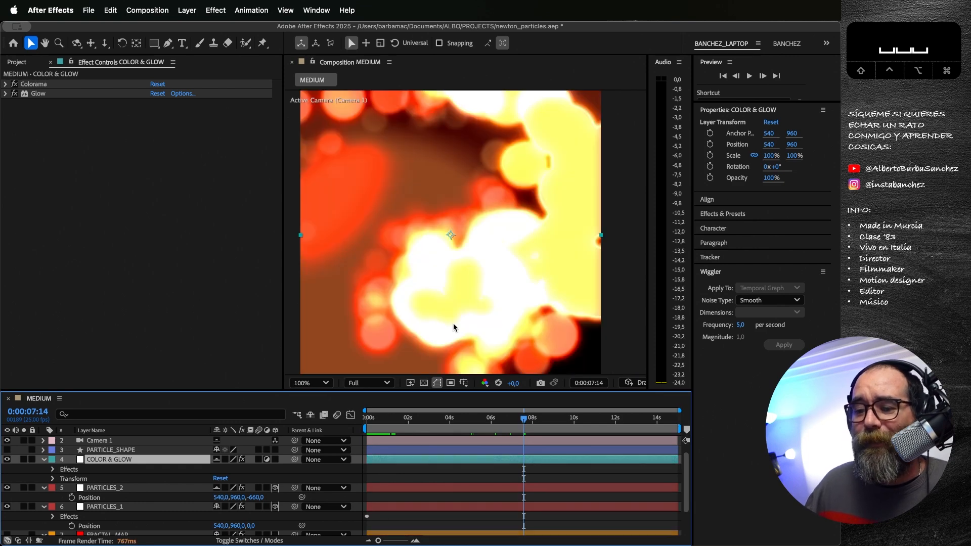
key(space)
drag(418, 328, 520, 157)
drag(466, 281, 370, 238)
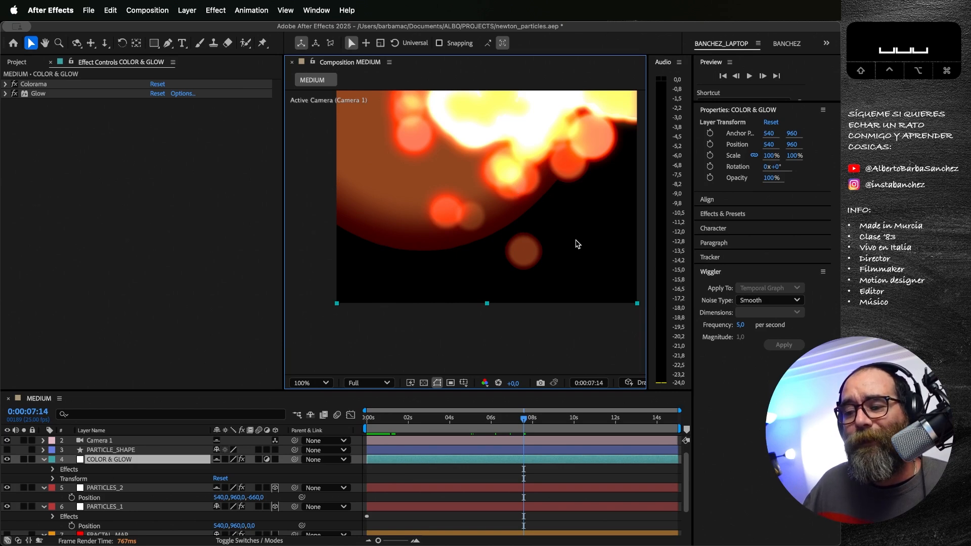
key(space)
drag(532, 191, 513, 233)
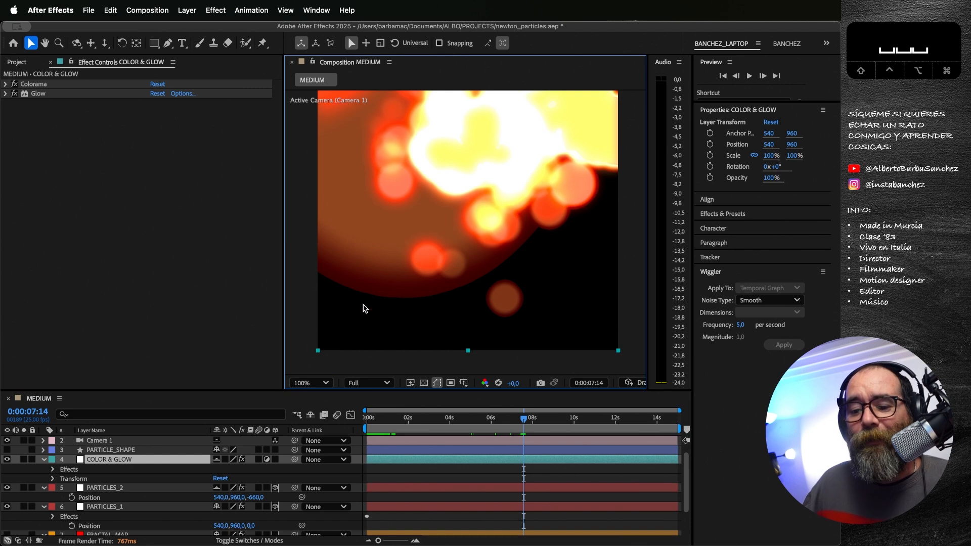
Step: Select the BLUR adjustment layer with its Fast Box Blur effect and make it visible
scroll(134, 482, up, 1)
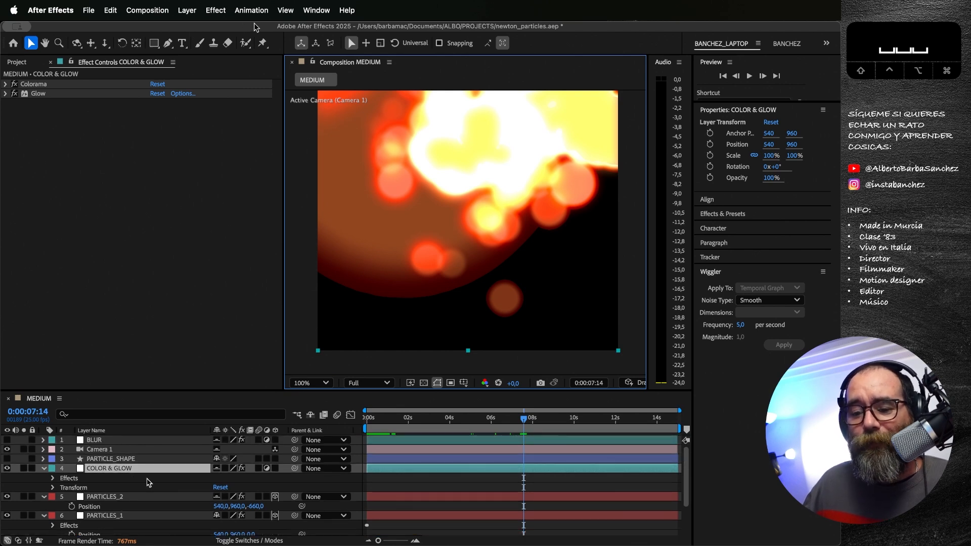
click(133, 442)
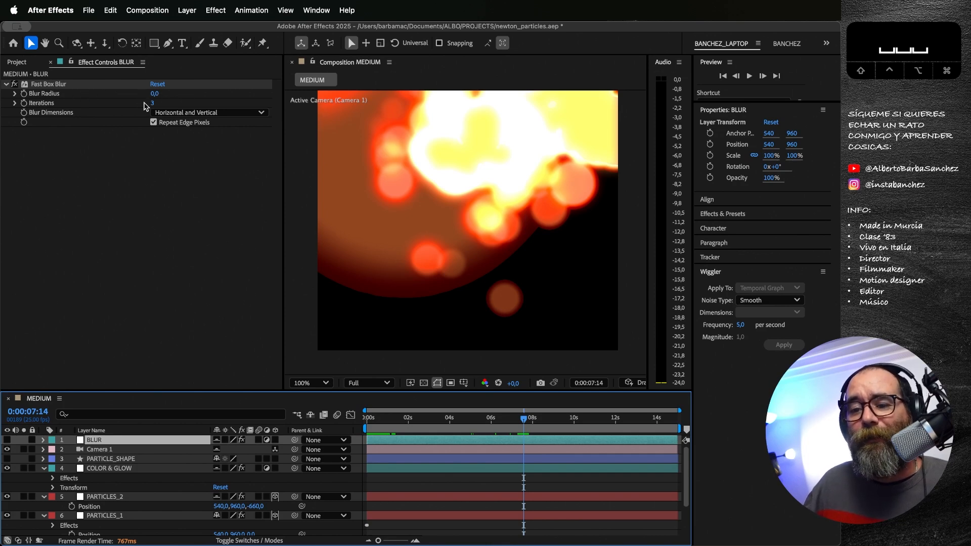
click(7, 441)
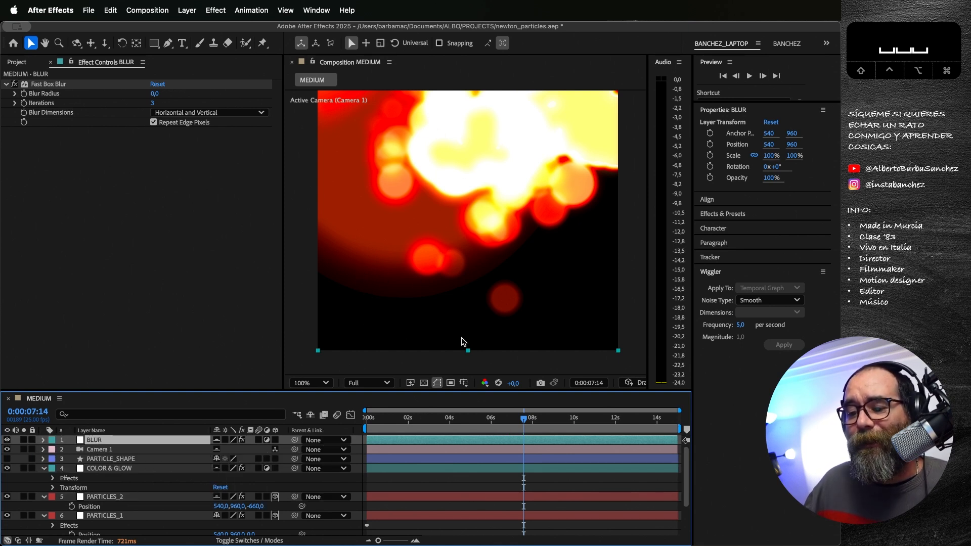
Step: Fit the whole frame at 50% magnification and review the blurred animation, ending on the first frame
key(comma)
key(comma)
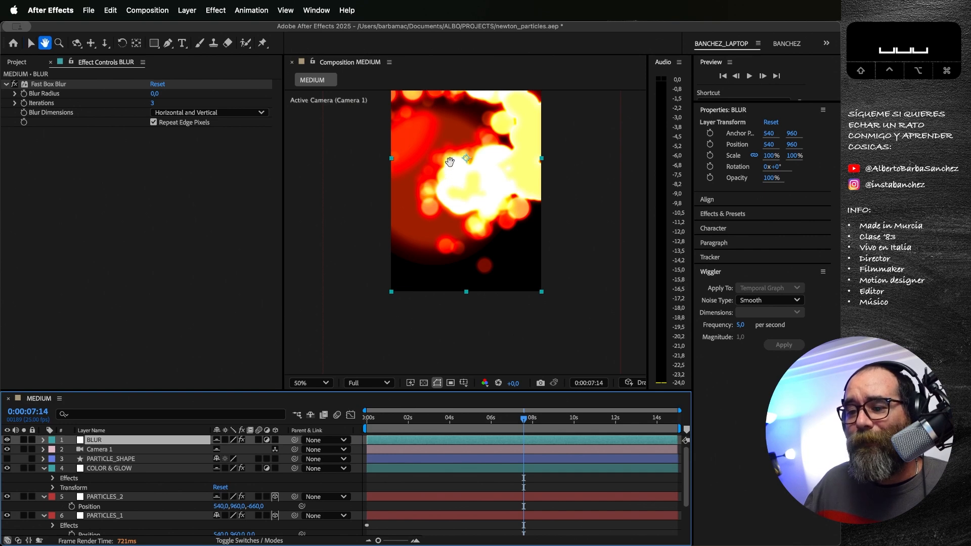
click(368, 420)
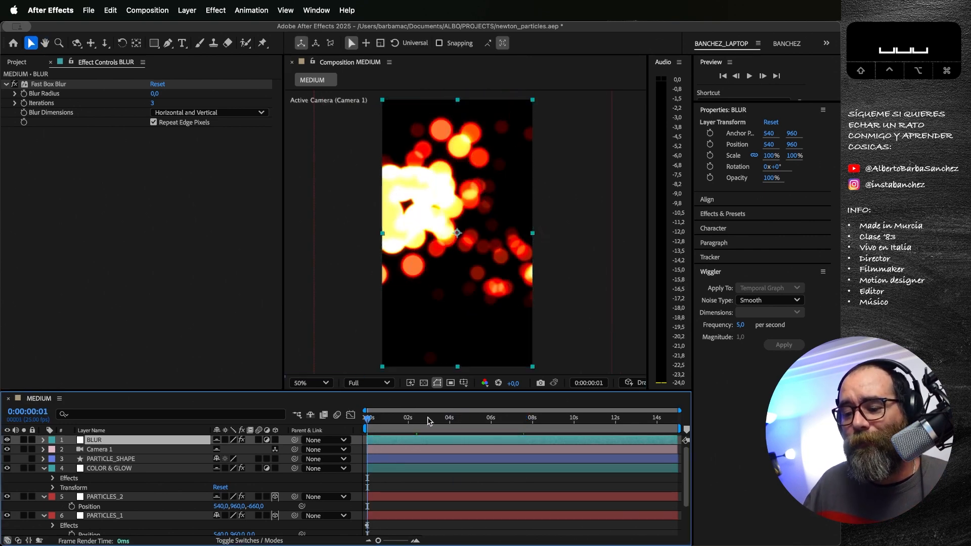
drag(430, 421, 358, 410)
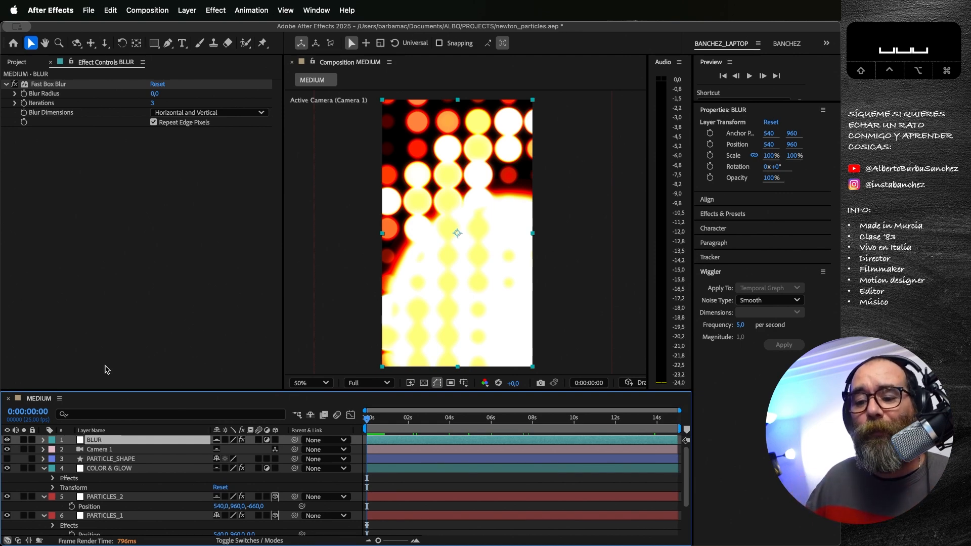
Step: Open the LARGE composition and preview the opening of its particle animation from the first frame
click(17, 61)
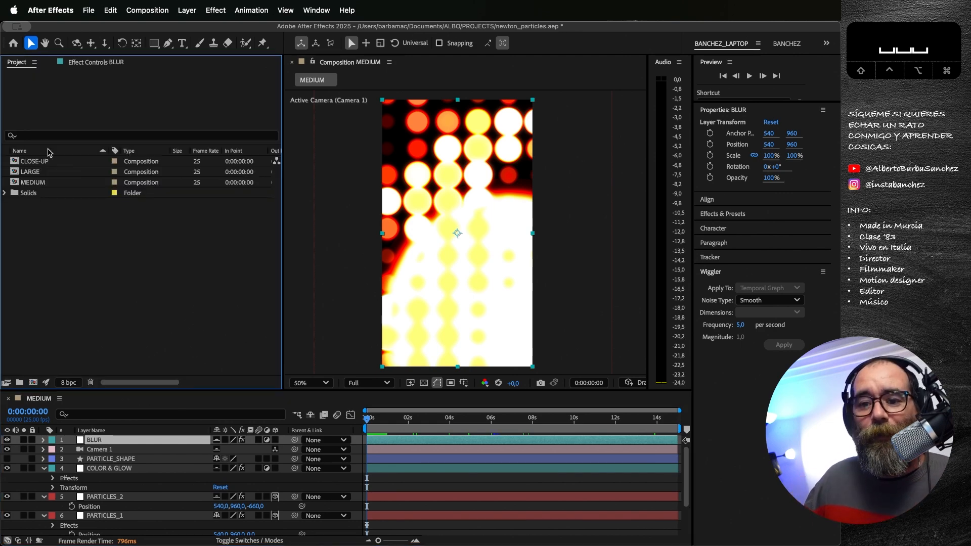
double_click(13, 172)
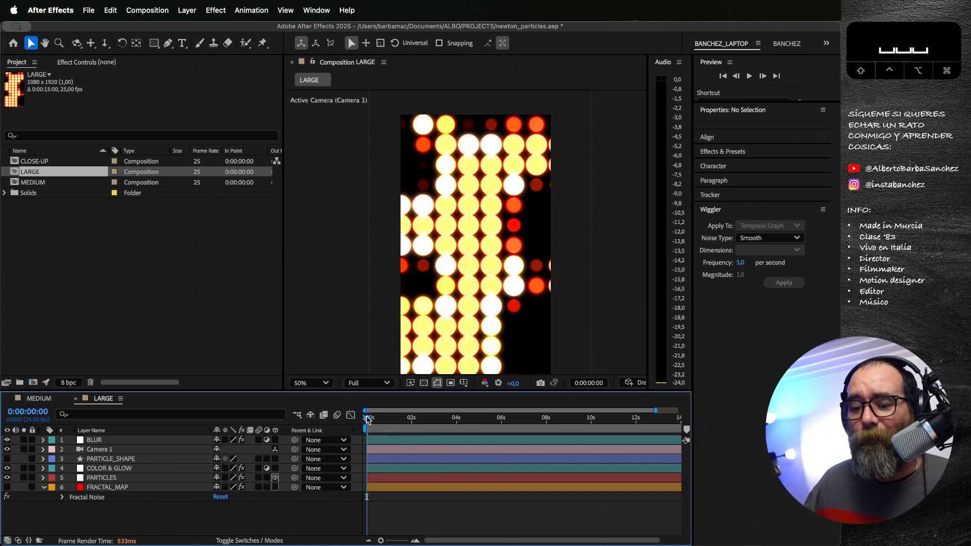
drag(367, 419, 383, 421)
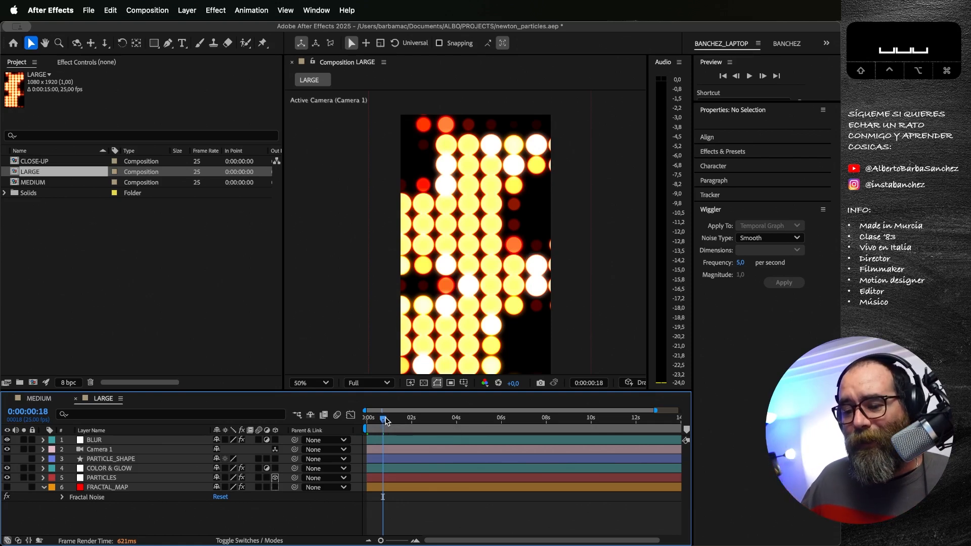
drag(384, 419, 367, 423)
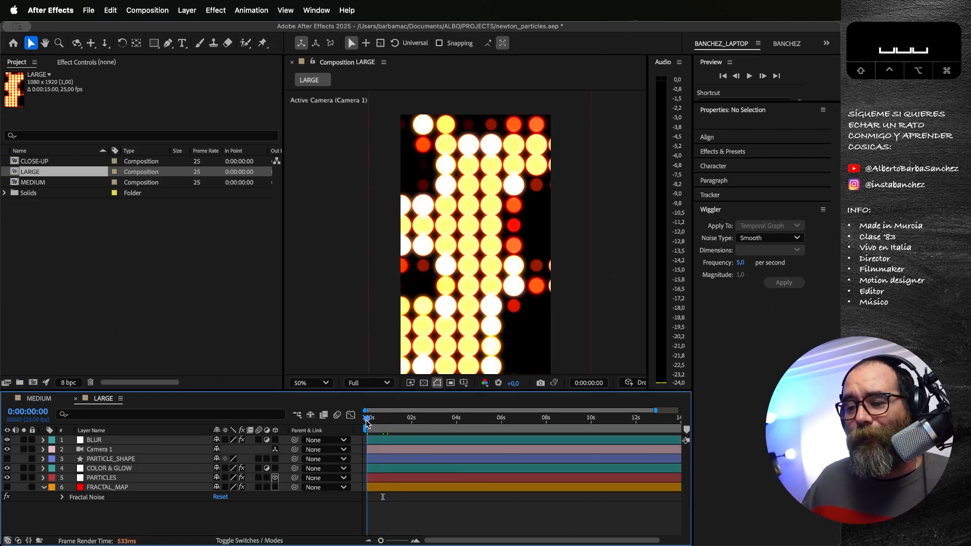
key(space)
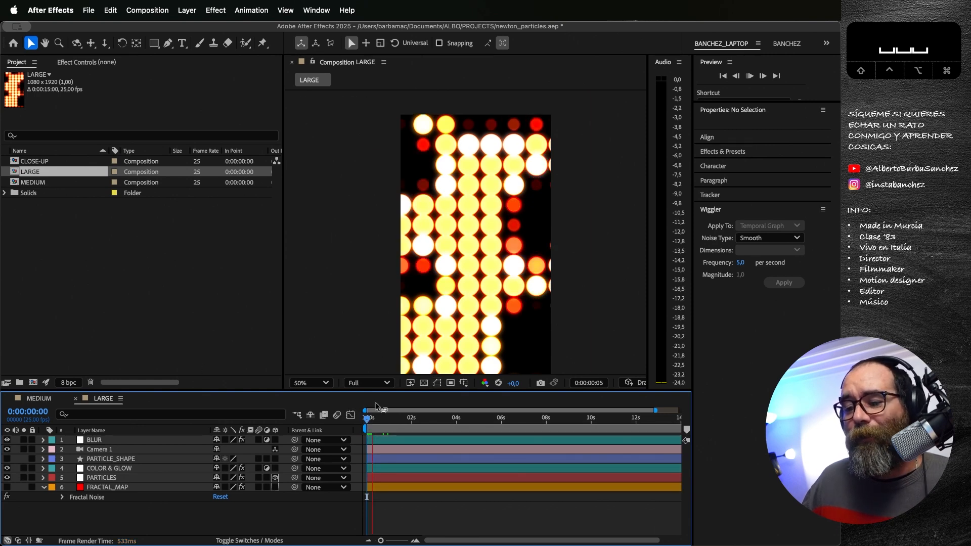
key(space)
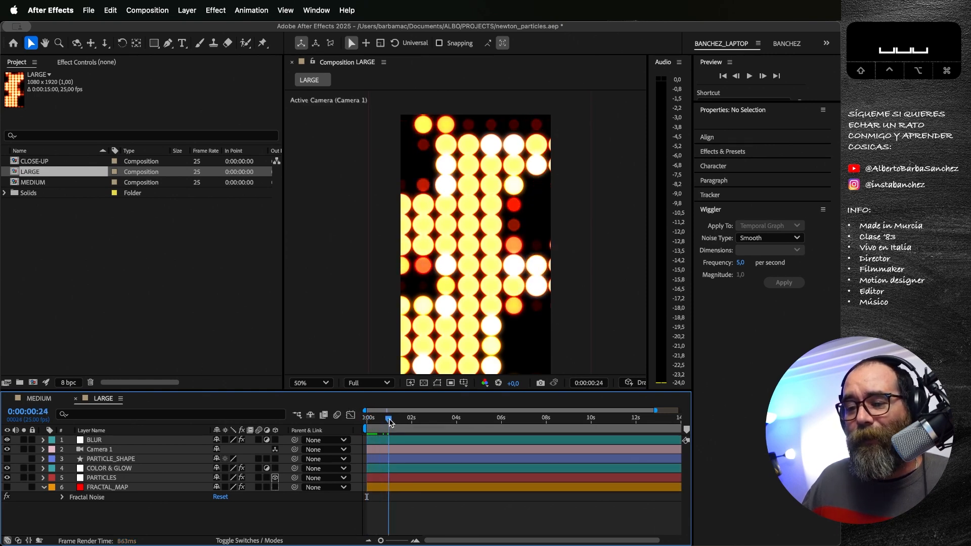
Step: Examine the Gravity and Ephemeral Property Mapper settings of Particle Playground on the PARTICLES layer
click(104, 478)
key(F3)
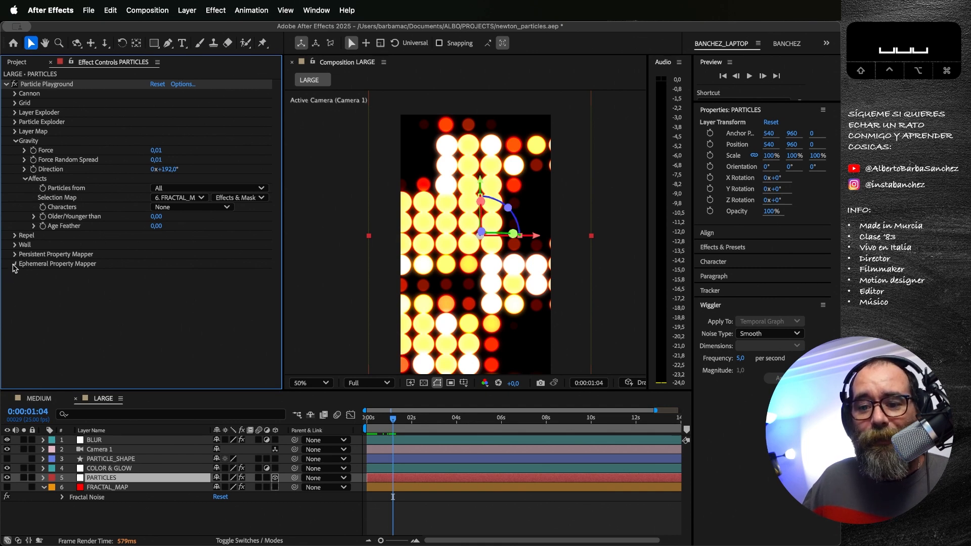
click(14, 263)
scroll(119, 316, down, 1)
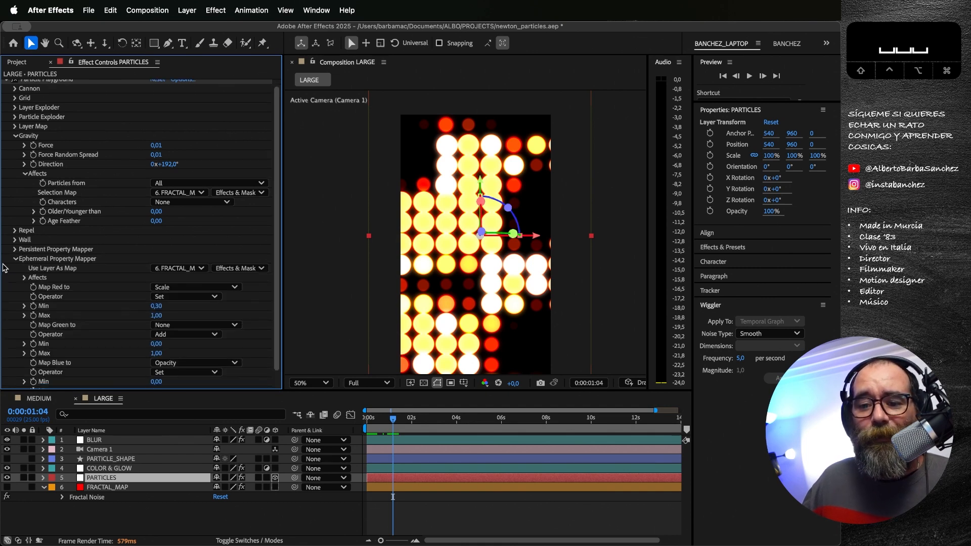
click(16, 262)
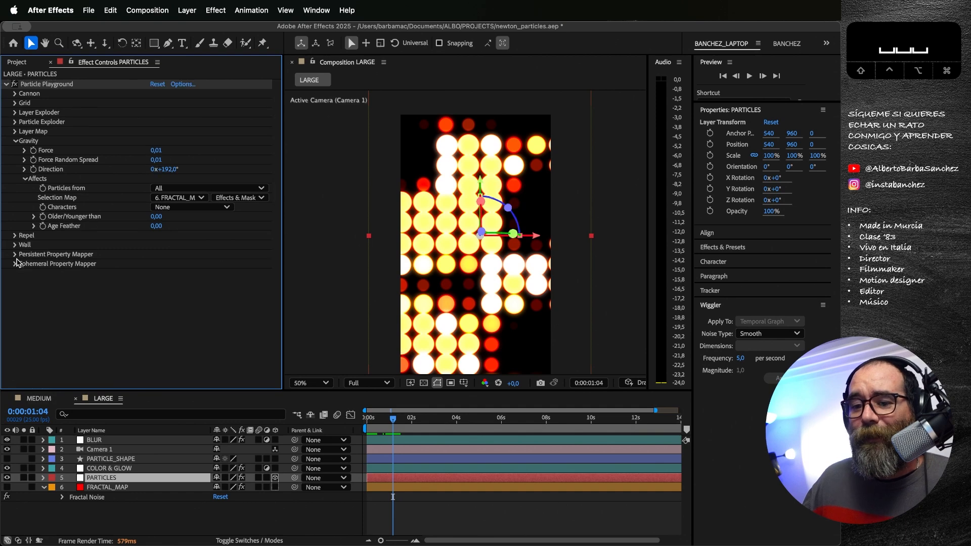
Step: Inspect FRACTAL_MAP's Fractal Noise by temporarily showing it with COLOR & GLOW hidden, then restore both layers' visibility
click(97, 488)
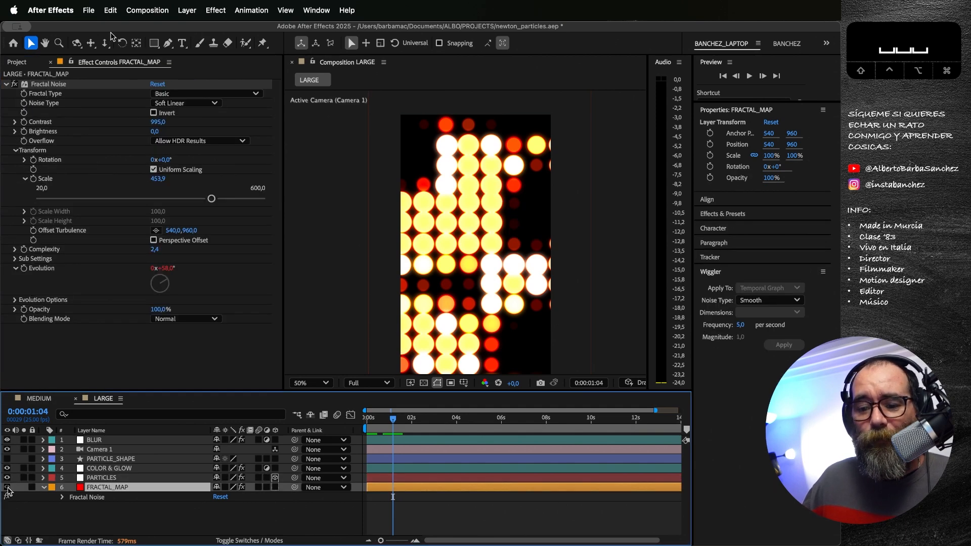
click(7, 487)
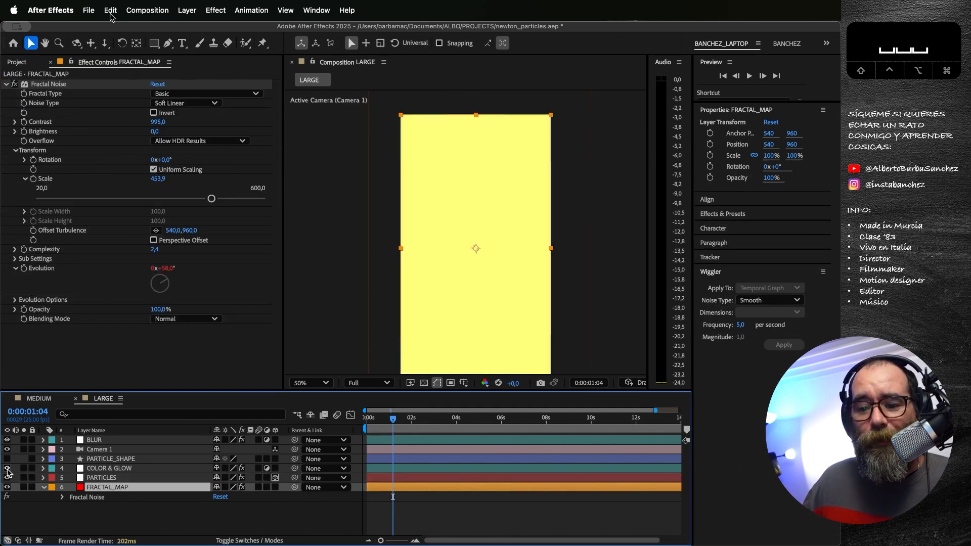
click(7, 469)
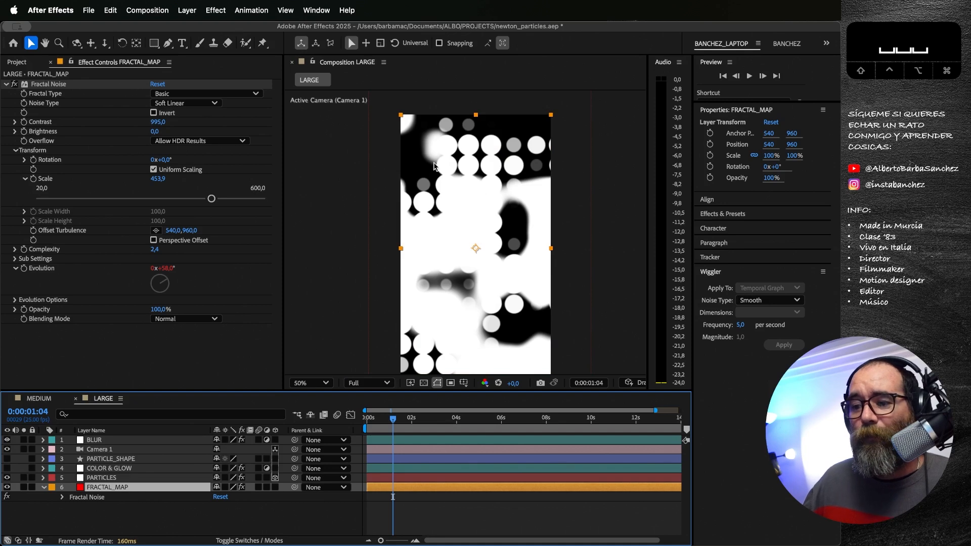
click(7, 487)
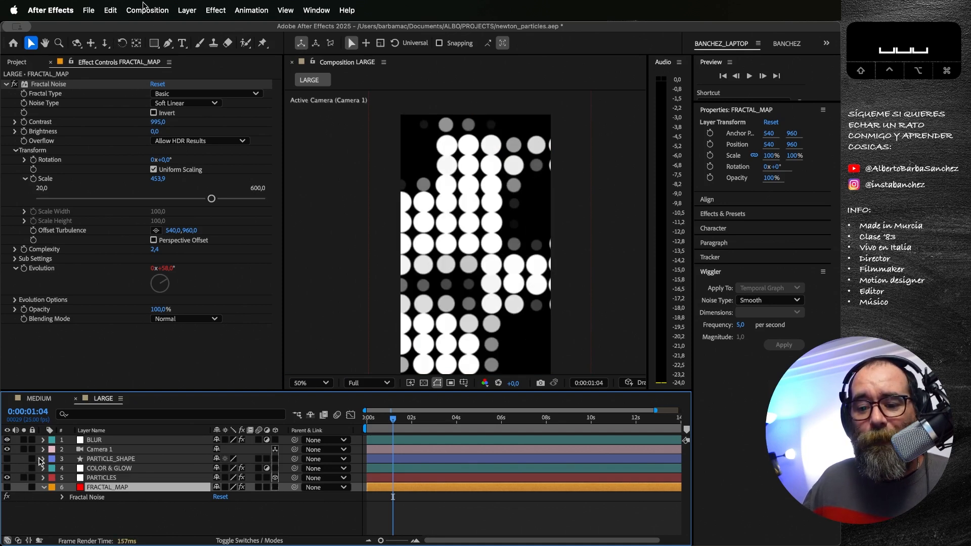
click(7, 469)
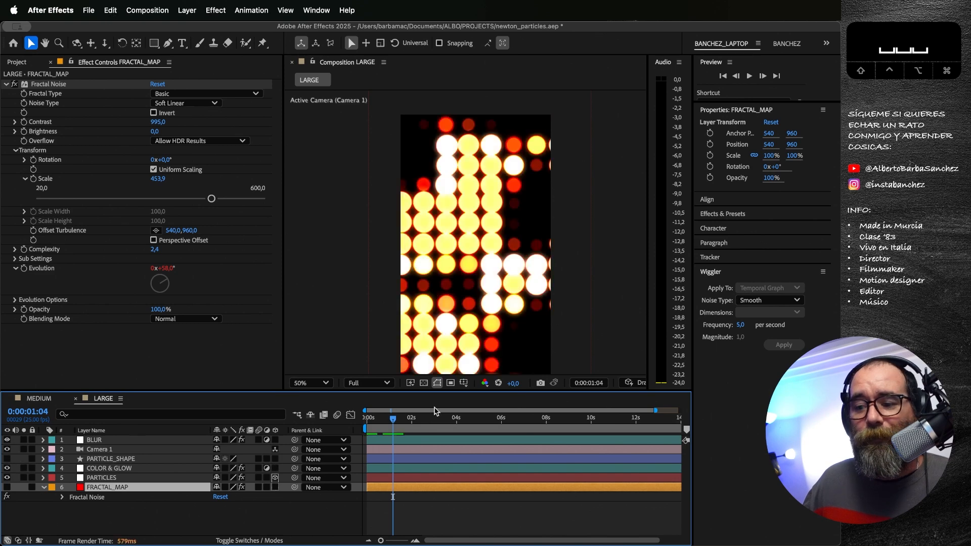
Step: Review the LARGE animation at 0:00:05:19 and 0:00:08:04 and check the BLUR layer's Fast Box Blur settings
drag(392, 419, 496, 419)
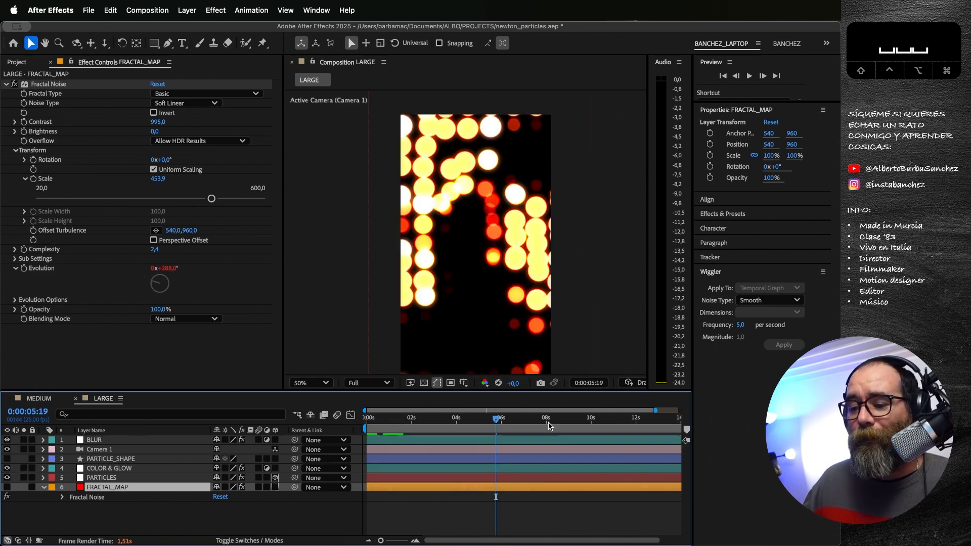
click(94, 440)
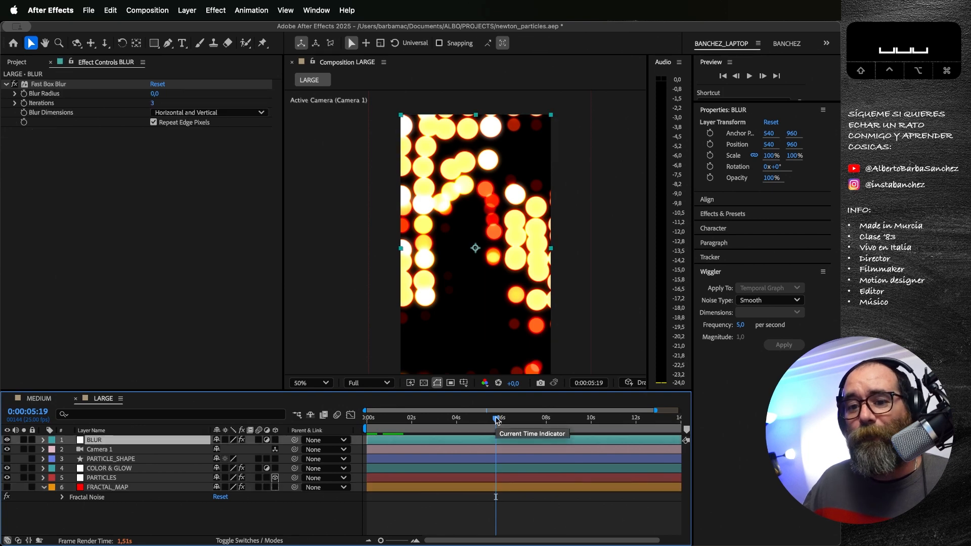
click(550, 418)
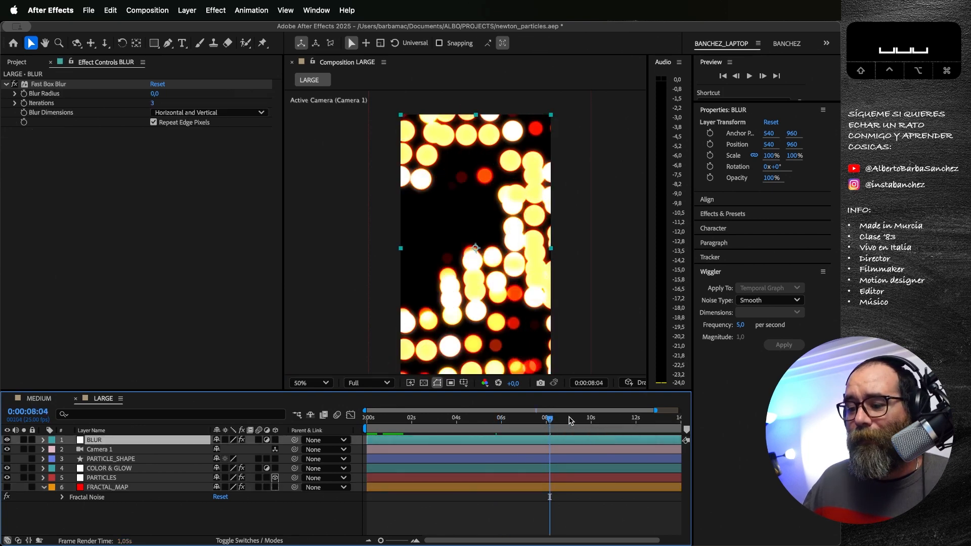
Step: Scrub through the LARGE animation between about 10 and 12 seconds, then preview it from 0:00:10:13
click(611, 419)
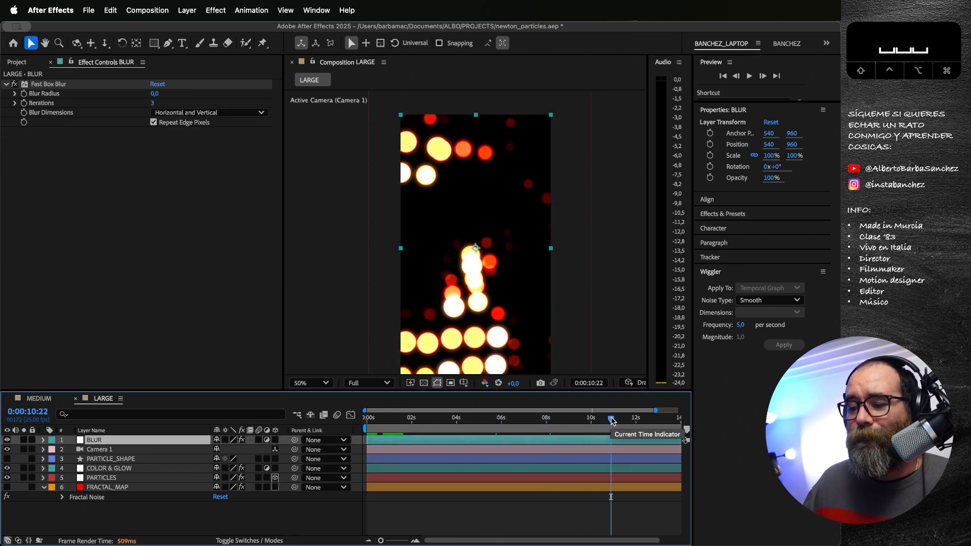
click(636, 420)
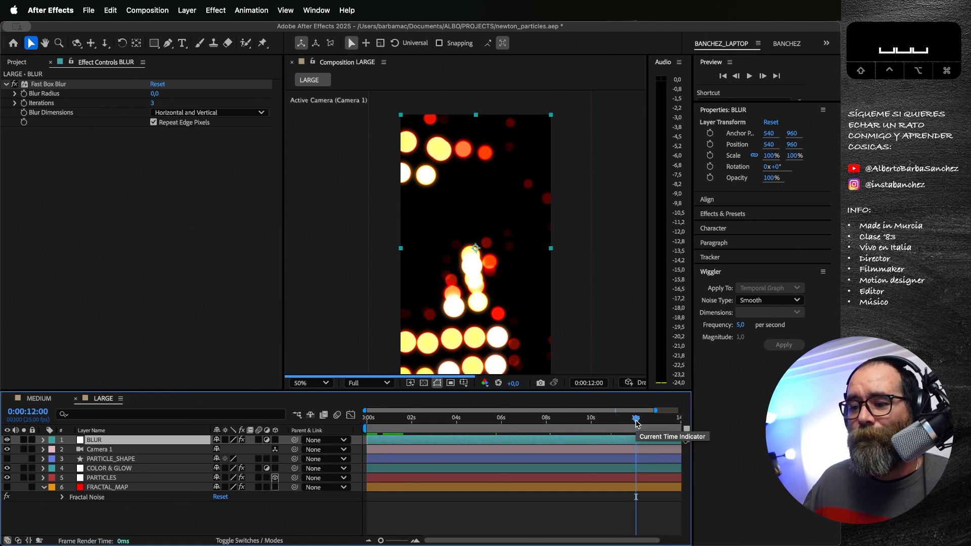
click(605, 419)
key(space)
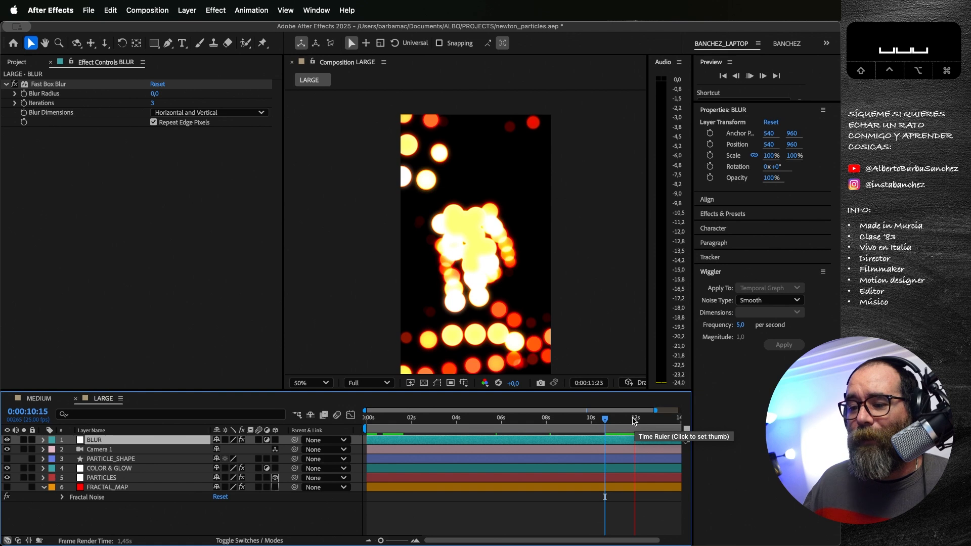
click(605, 420)
key(space)
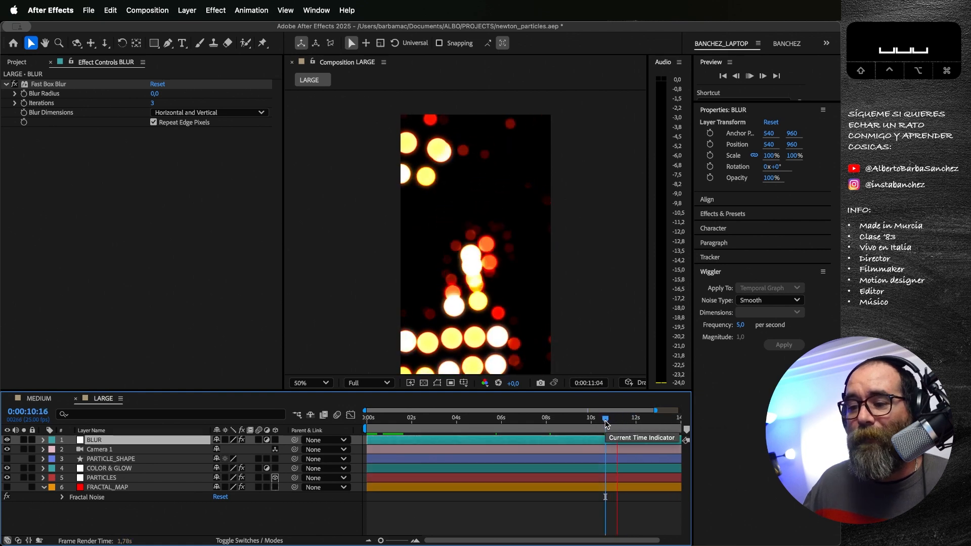
click(606, 421)
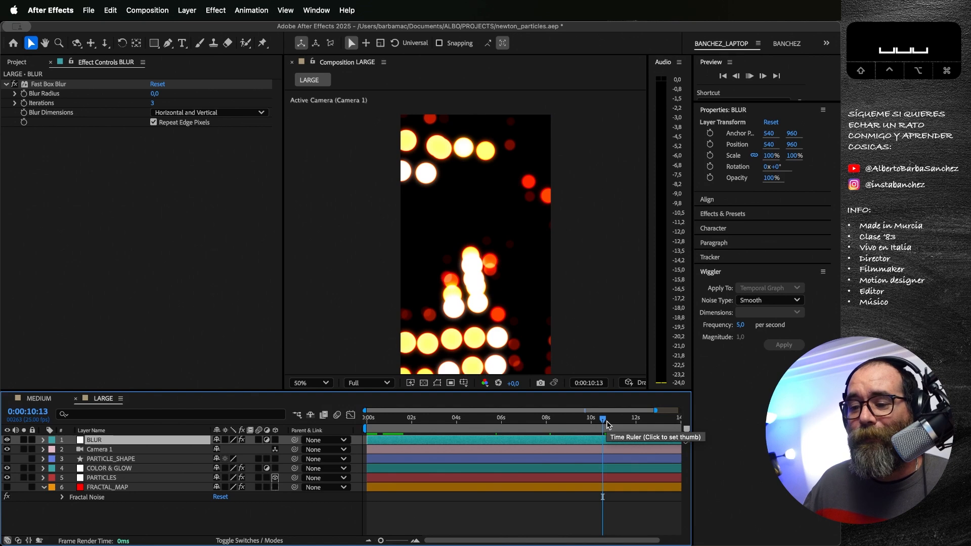
key(space)
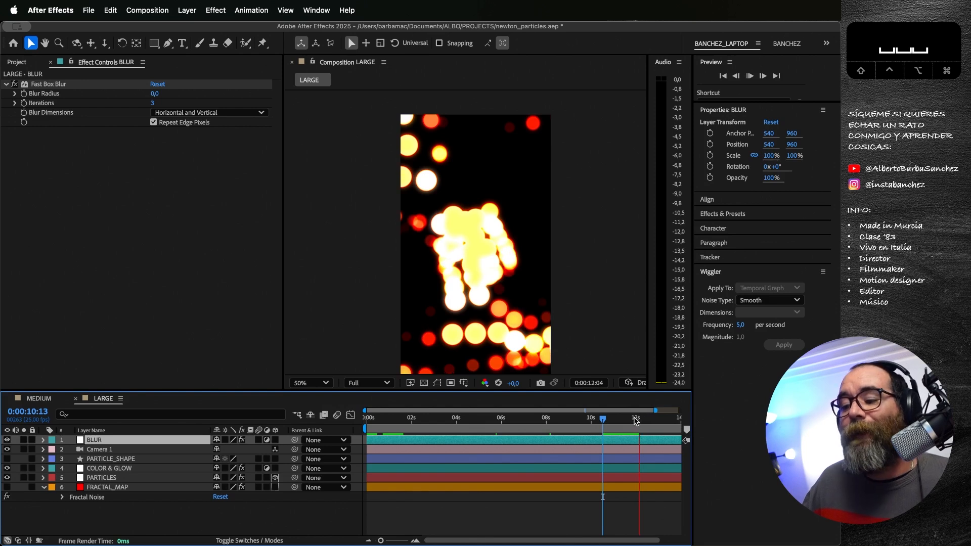
Step: Review how the particles cluster in LARGE around 0:00:11:13 by scrubbing back and replaying that section
click(631, 420)
drag(631, 420, 626, 421)
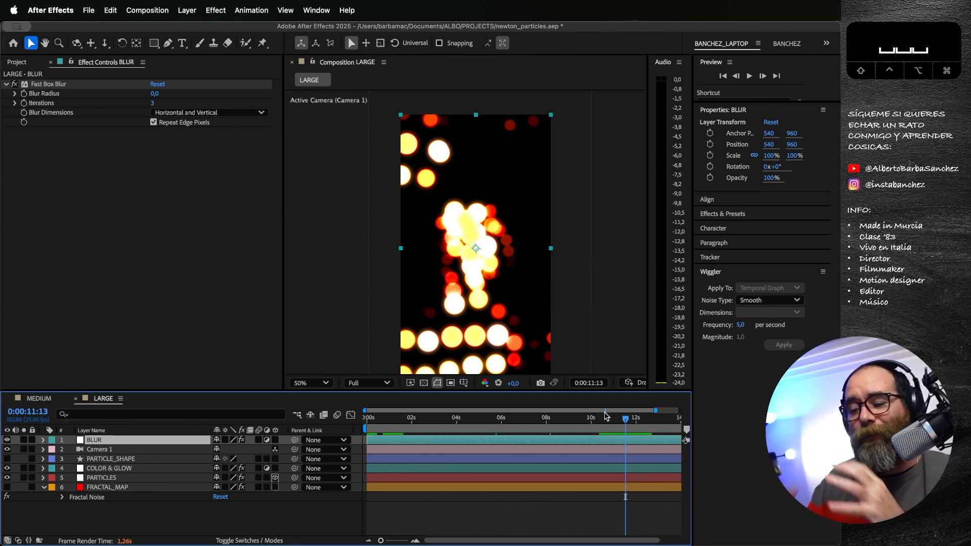
drag(613, 416, 591, 420)
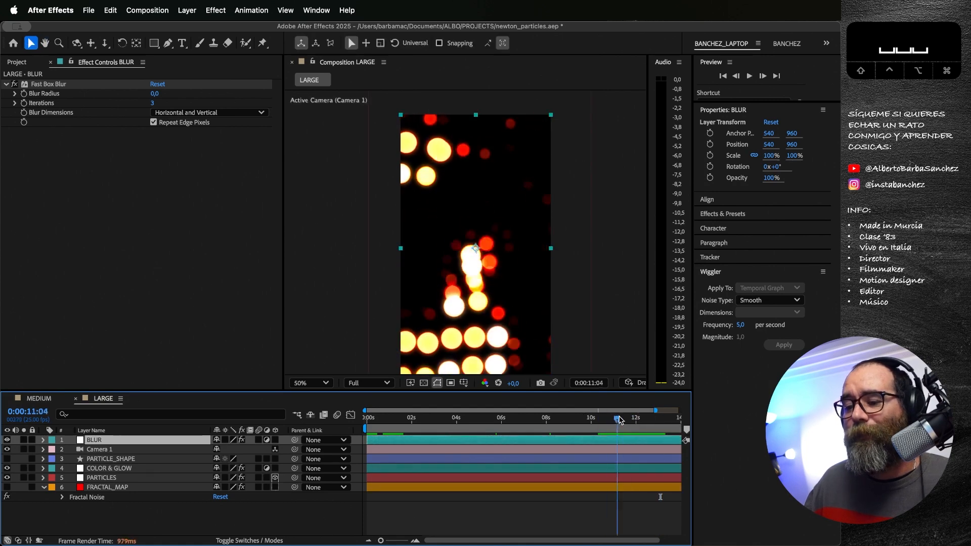
key(space)
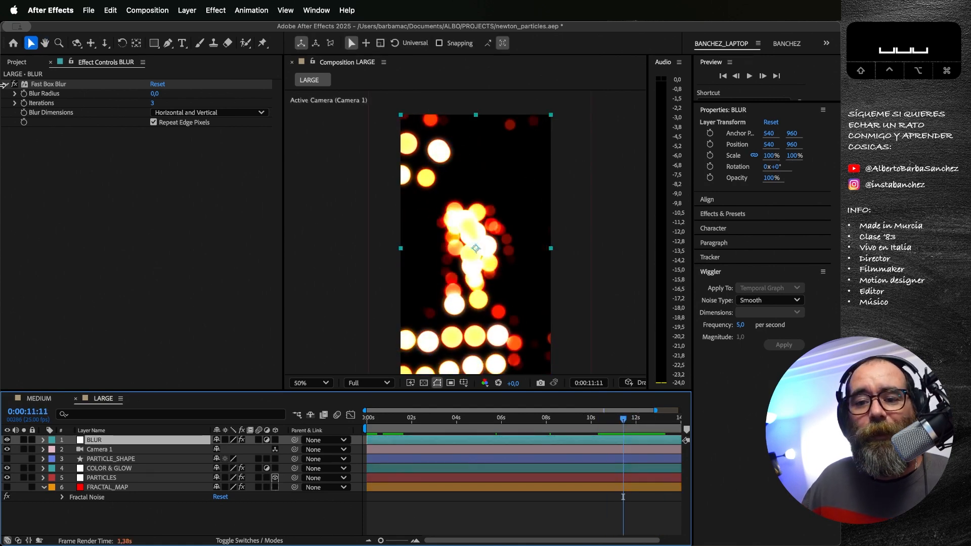
Step: Return LARGE to its first frame and open the CLOSE-UP composition from the project
click(17, 63)
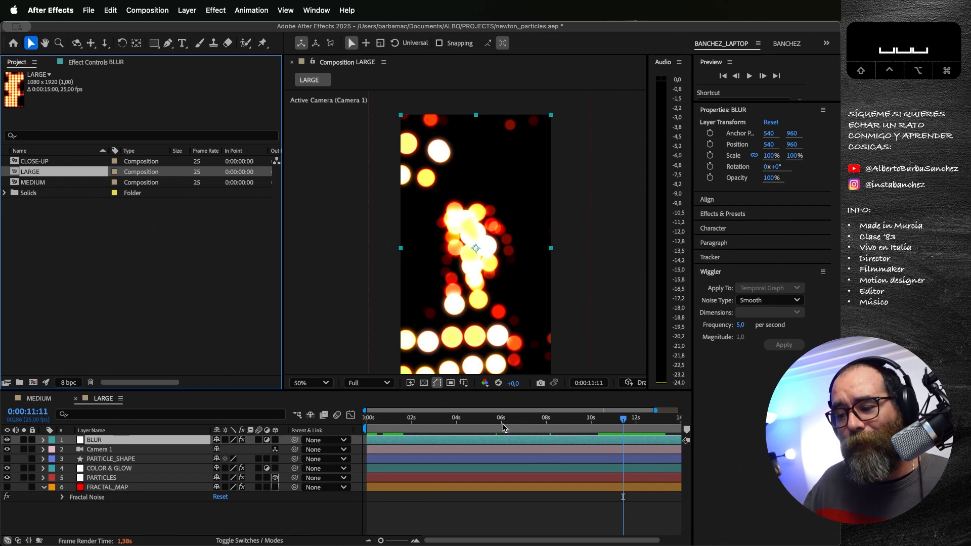
drag(389, 419, 352, 395)
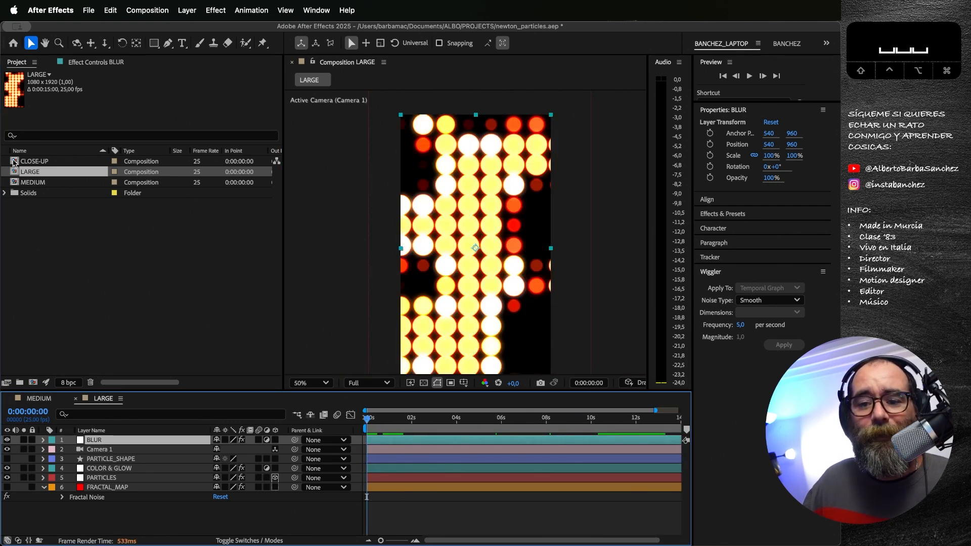
double_click(14, 162)
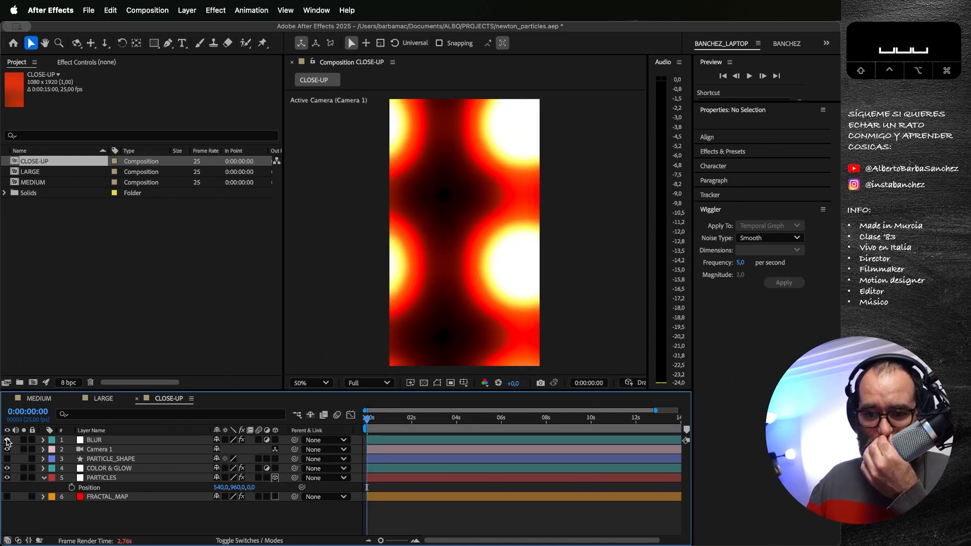
Step: Inspect the bare PARTICLES grid in CLOSE-UP by temporarily hiding BLUR, Camera 1 and COLOR & GLOW, then restore all three layers
click(7, 441)
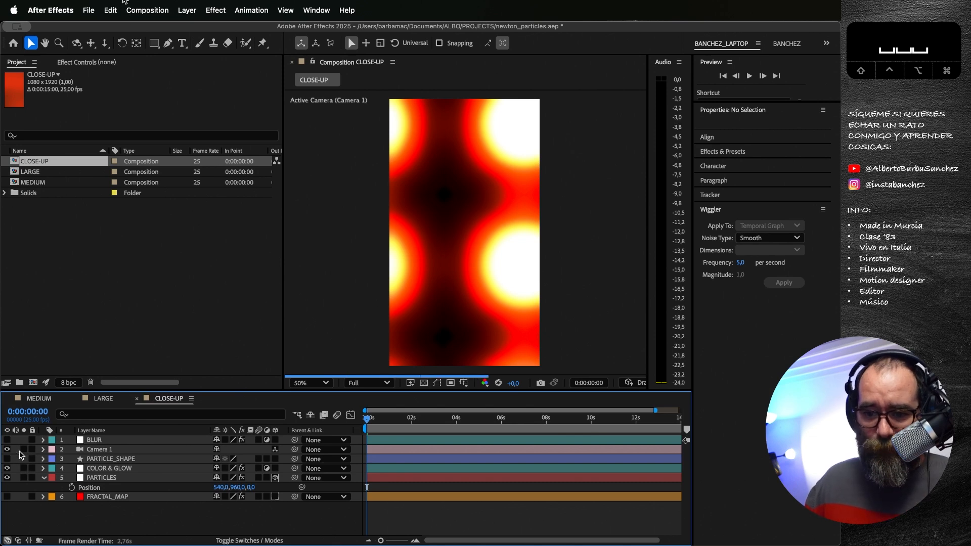
click(7, 441)
click(7, 449)
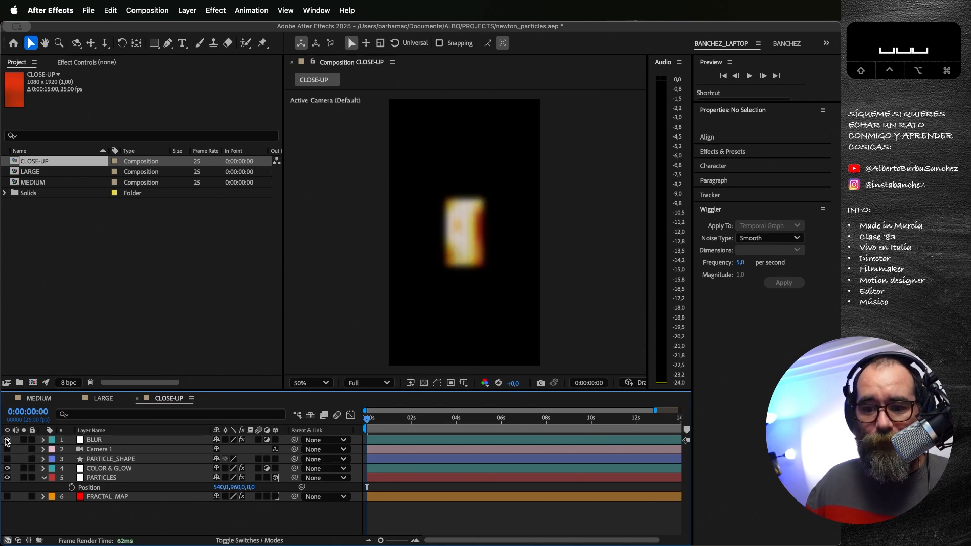
click(7, 441)
click(7, 469)
click(102, 478)
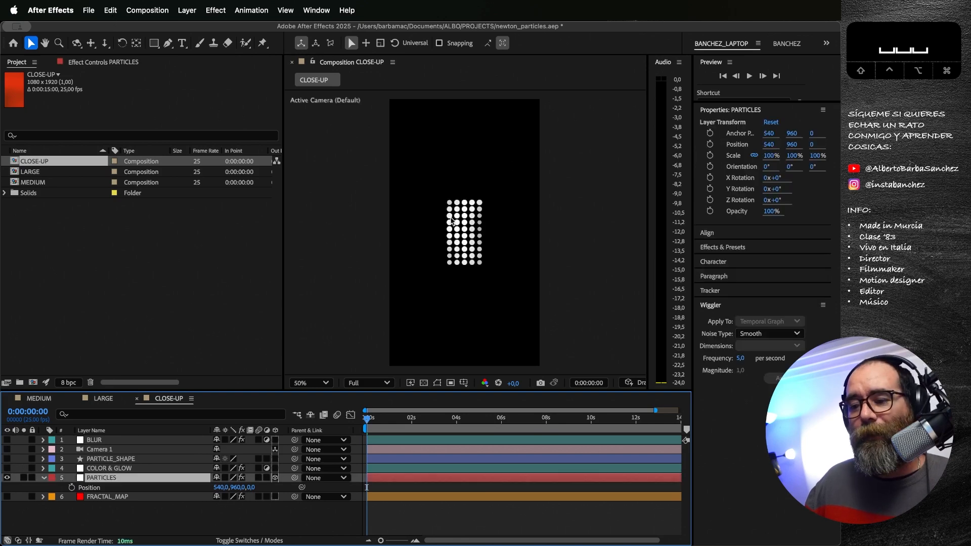
click(7, 449)
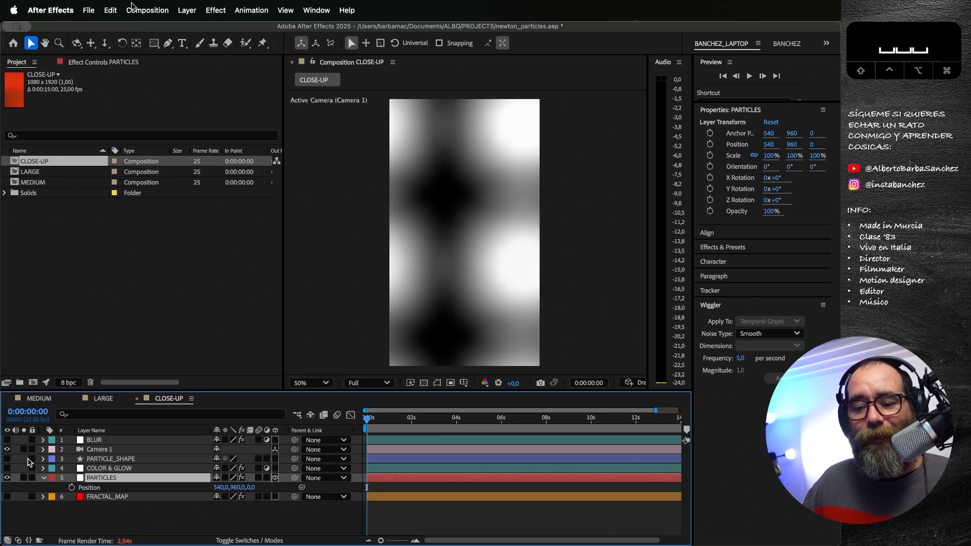
click(7, 468)
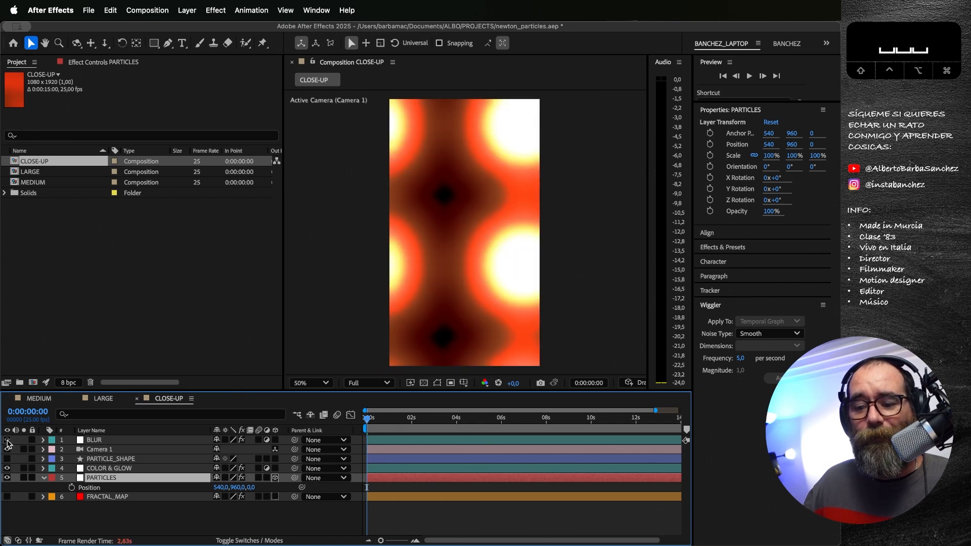
click(8, 440)
Step: Scrub CLOSE-UP and, at 0:00:02:14, compare the particles with BLUR, COLOR & GLOW and Camera 1 temporarily hidden, then restore them
drag(372, 420, 489, 420)
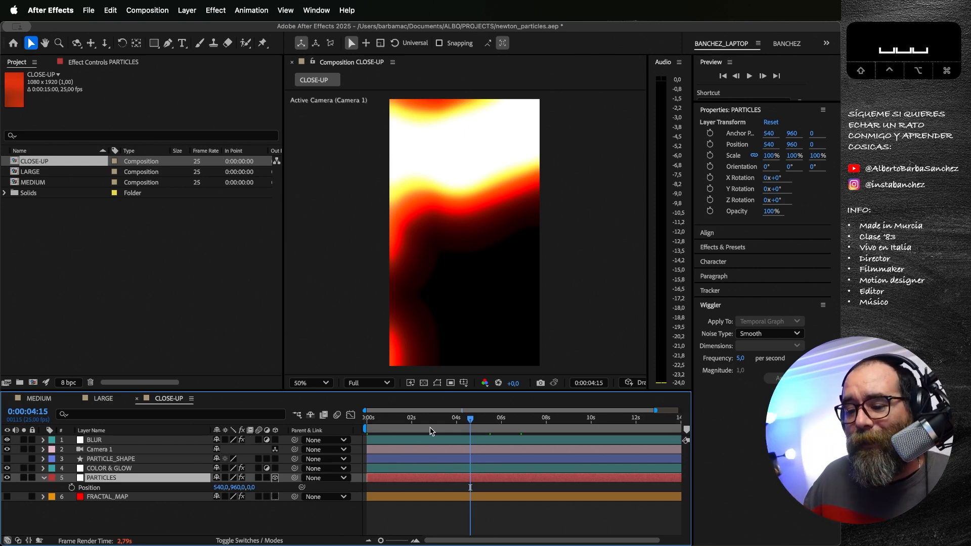
click(424, 418)
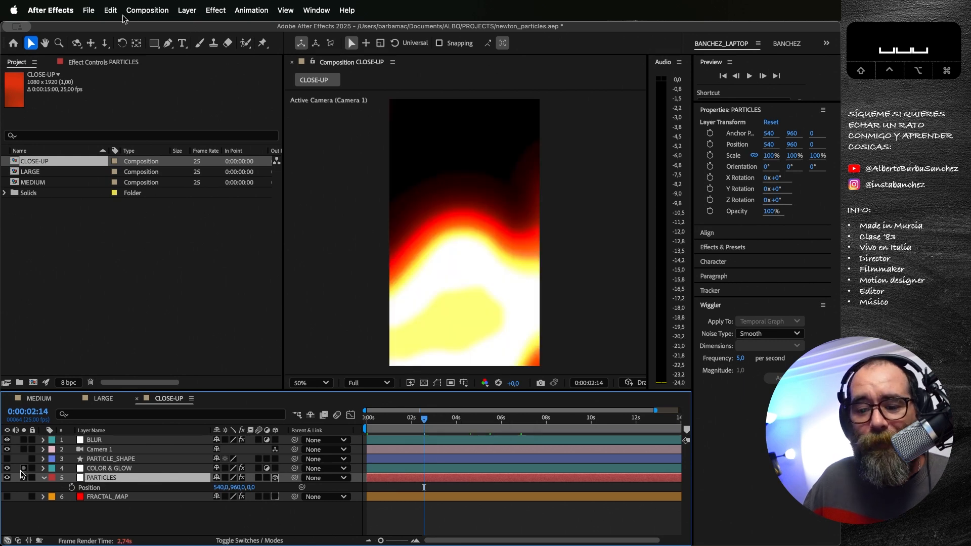
click(7, 440)
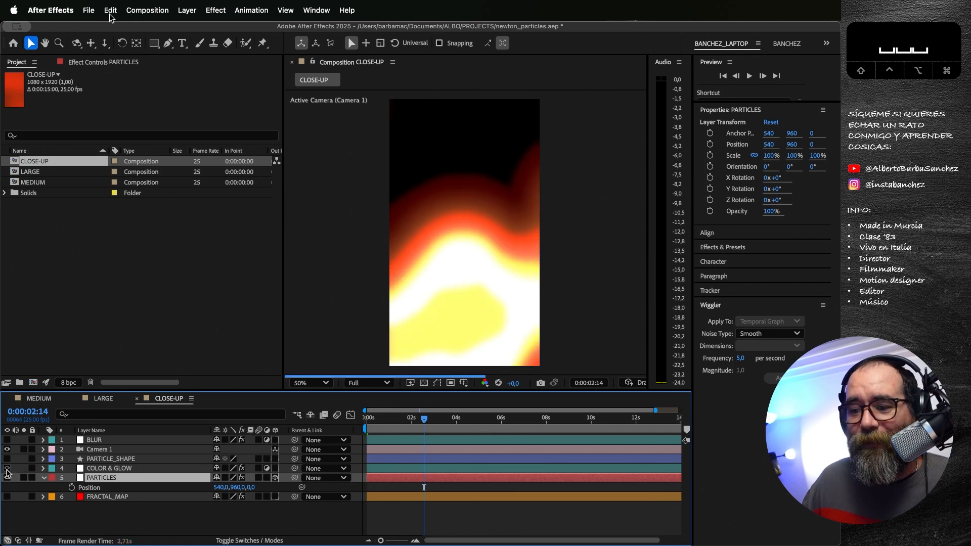
click(7, 468)
click(7, 449)
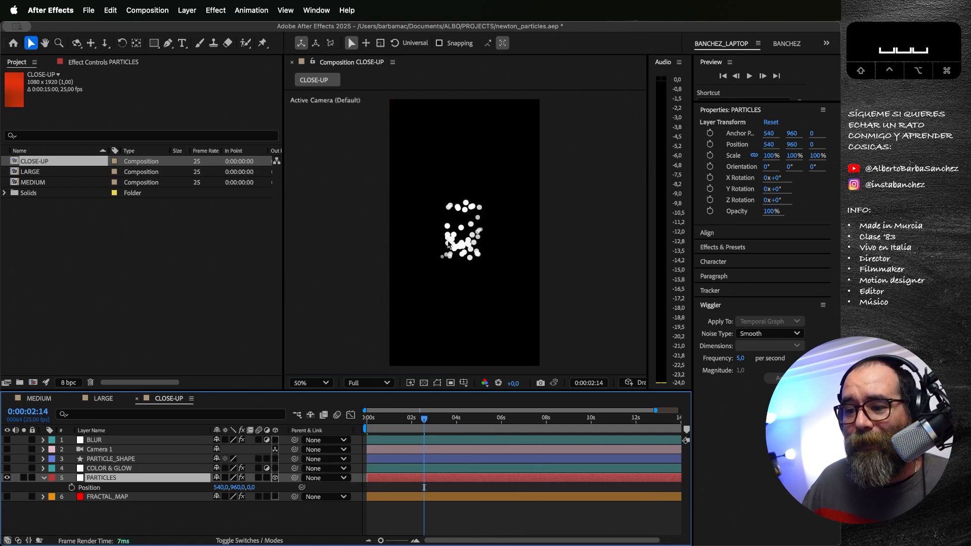
click(7, 468)
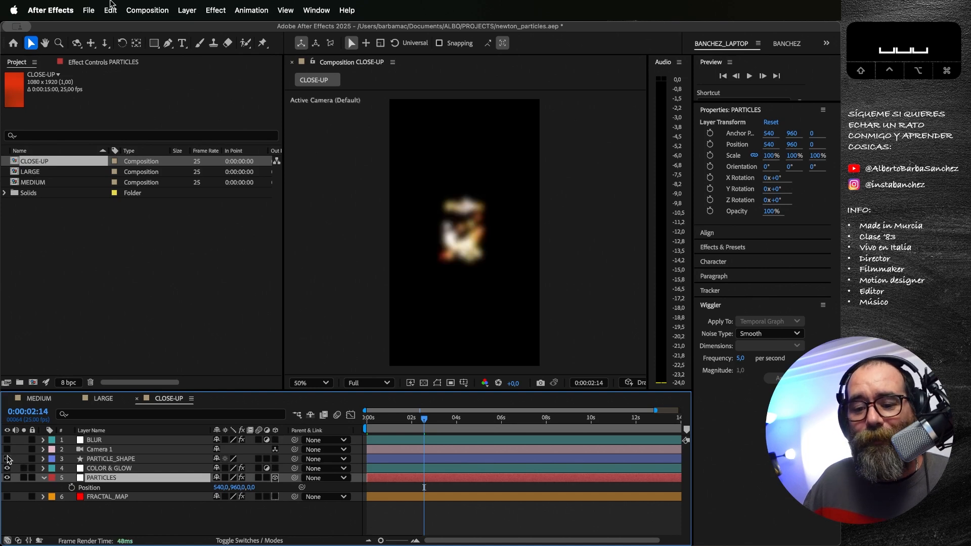
click(7, 449)
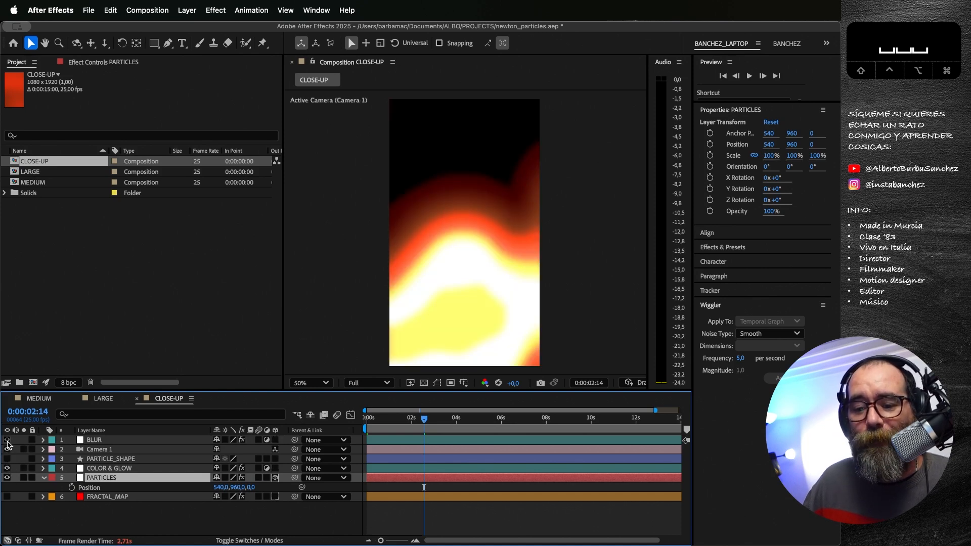
click(7, 440)
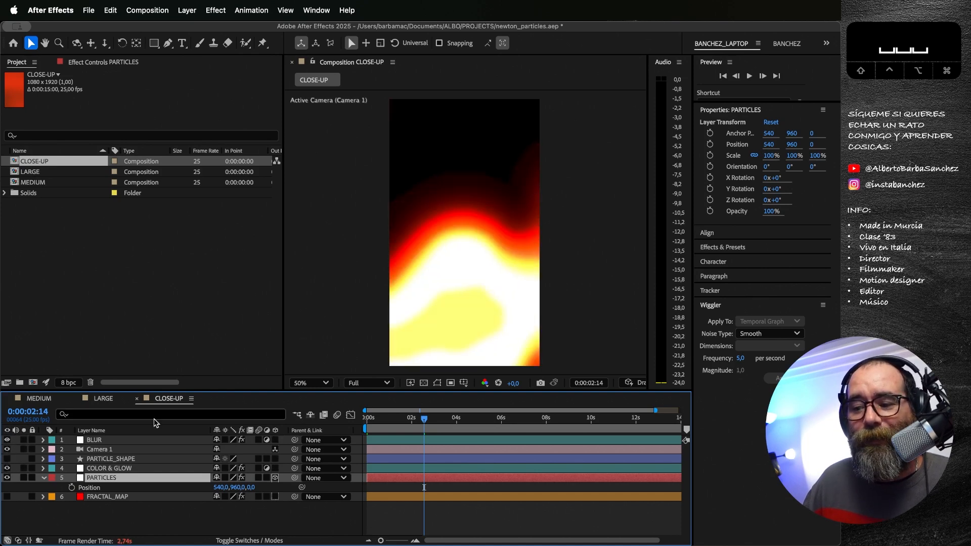
click(439, 418)
click(496, 418)
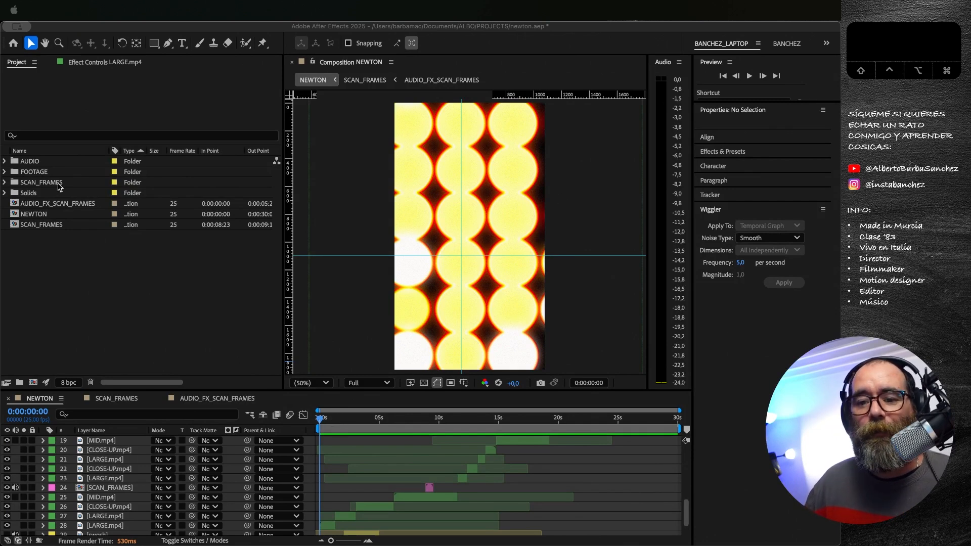
Step: Look through the contents of the FOOTAGE and AUDIO folders in the newton.aep project, collapsing each again
click(4, 172)
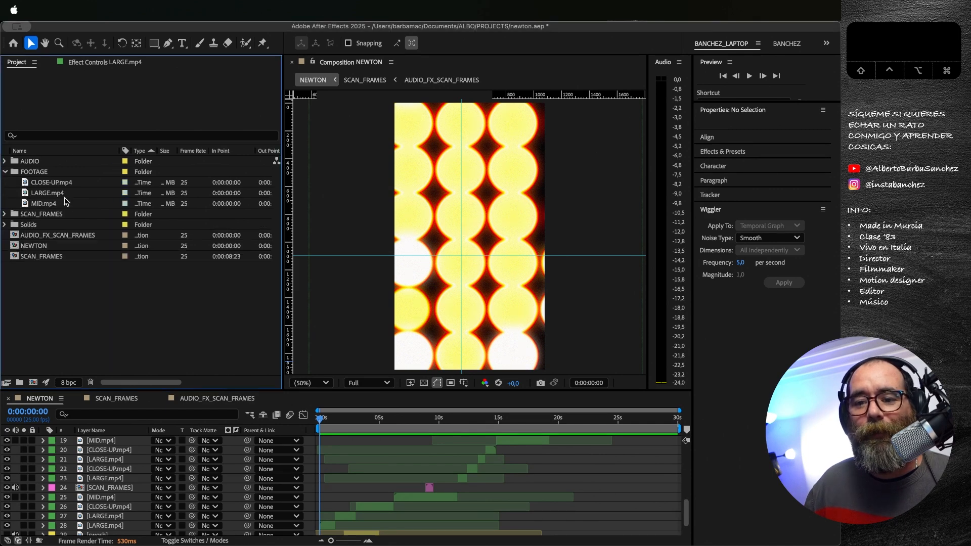
click(5, 171)
click(5, 160)
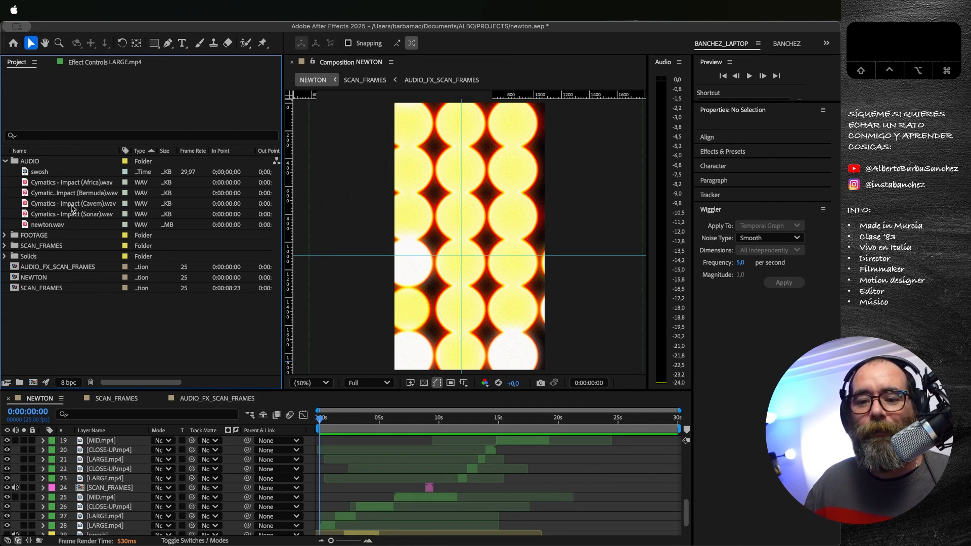
click(6, 161)
Step: Expand the SCAN_FRAMES folder and view its scanned images one by one from frame1.jpg to frame7.jpg in an enlarged footage viewer
click(4, 184)
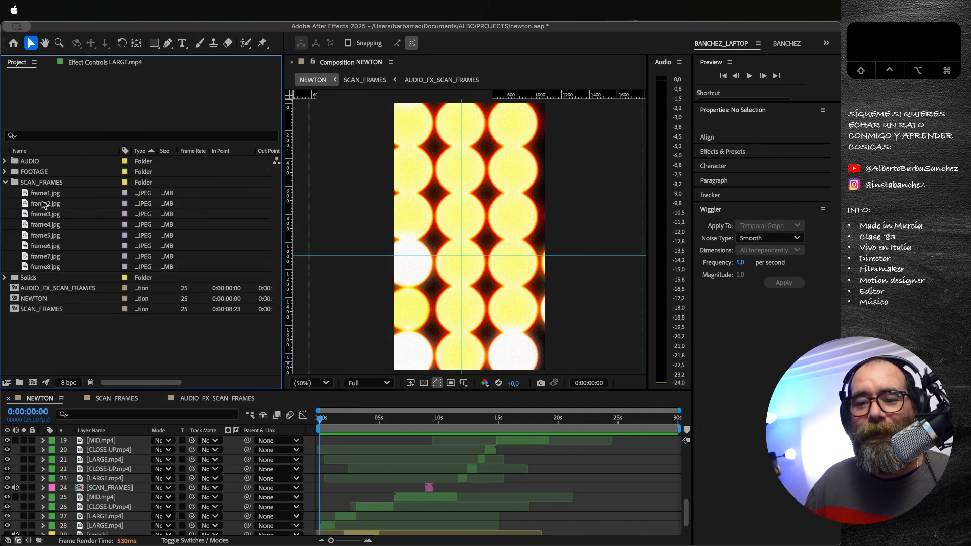
click(28, 194)
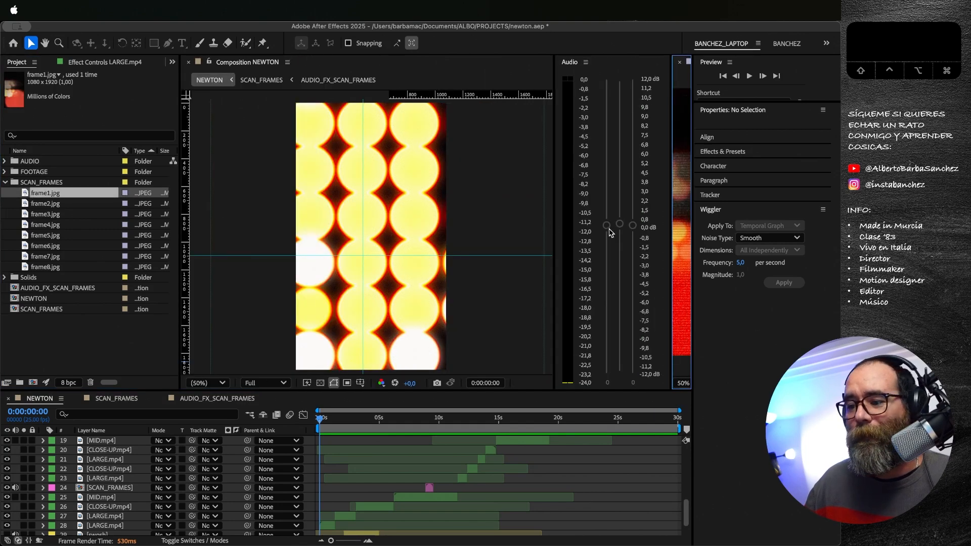
drag(671, 243, 349, 237)
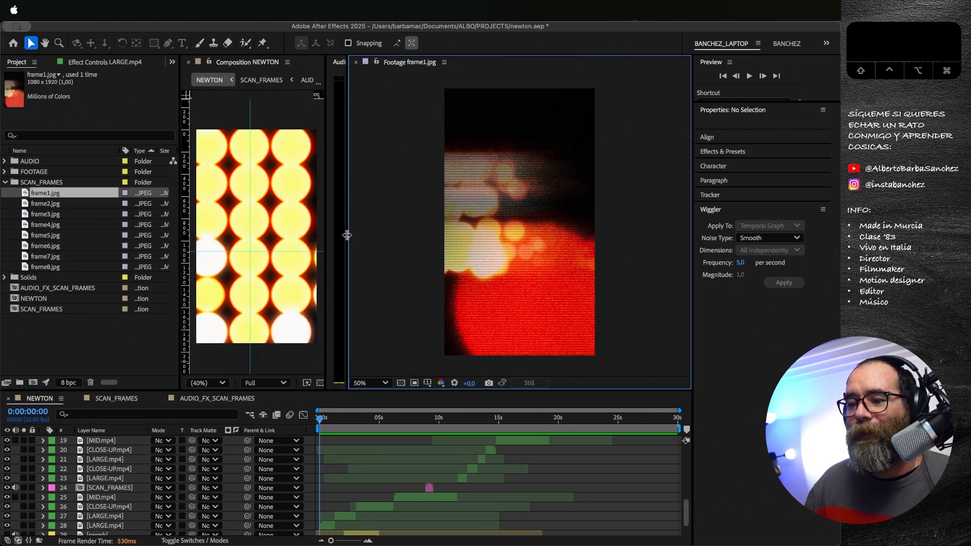
double_click(29, 204)
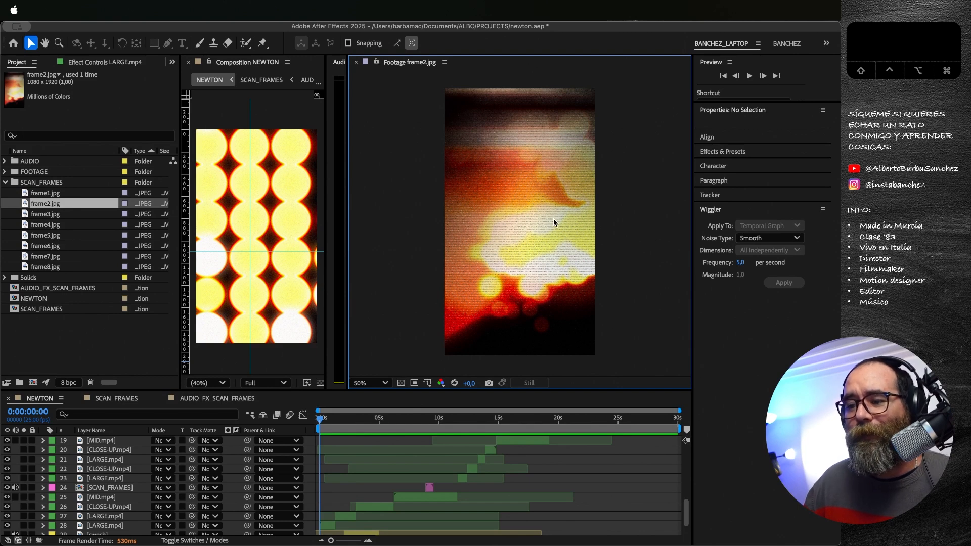
double_click(46, 219)
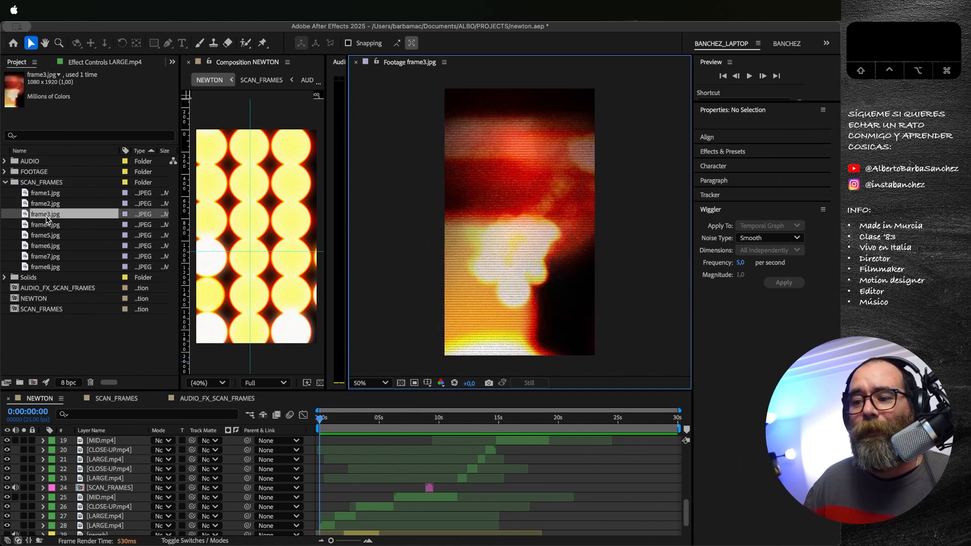
double_click(49, 225)
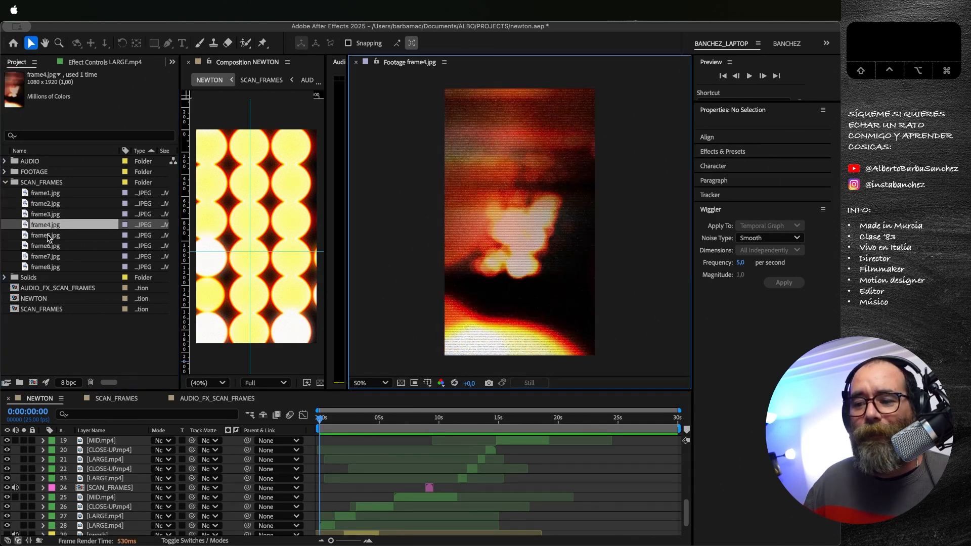
double_click(48, 236)
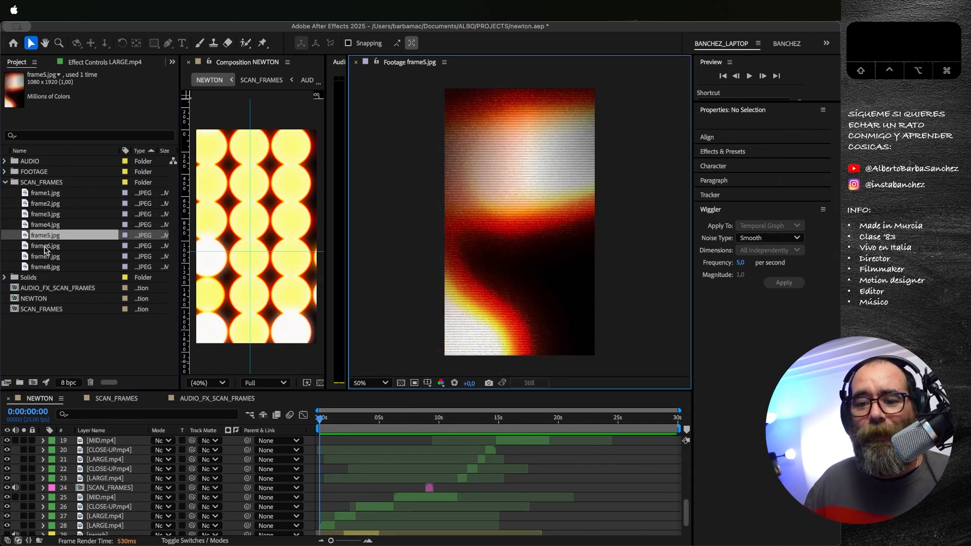
double_click(46, 248)
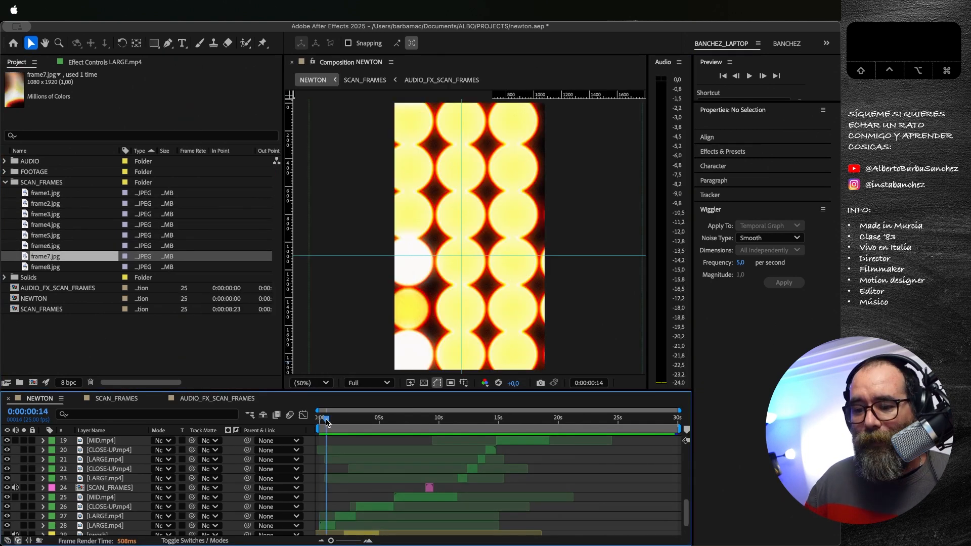
Step: Preview the scanned frames in the NEWTON timeline around 0:00:09:01 and select the SCAN_FRAMES layer
drag(324, 420, 428, 423)
key(space)
click(431, 489)
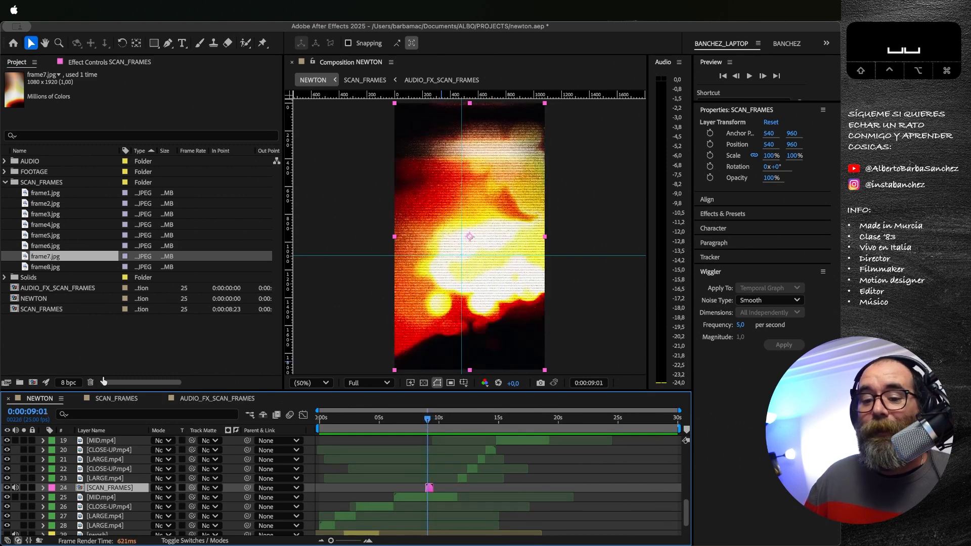
Step: Open the SCAN_FRAMES composition and play its staggered frame images from 0:00:08:23
click(117, 399)
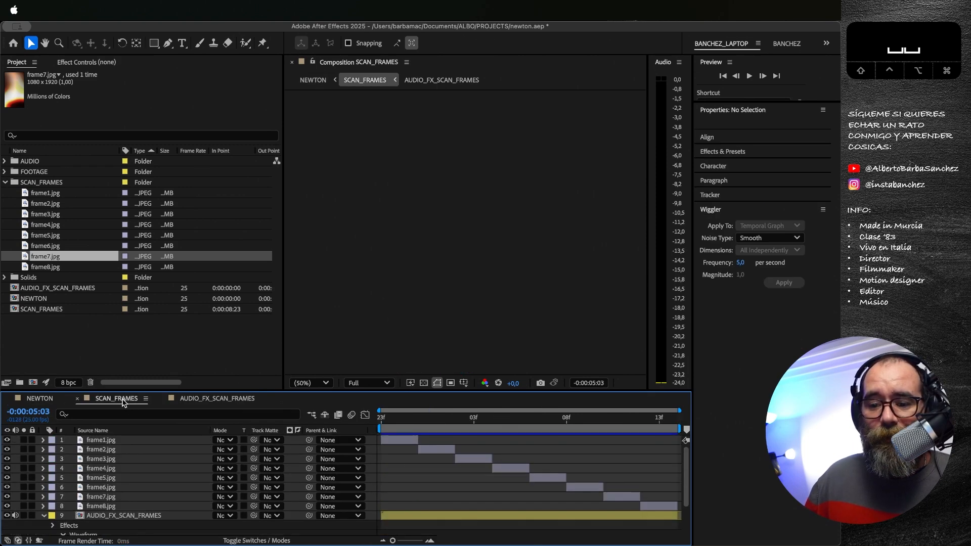
click(381, 418)
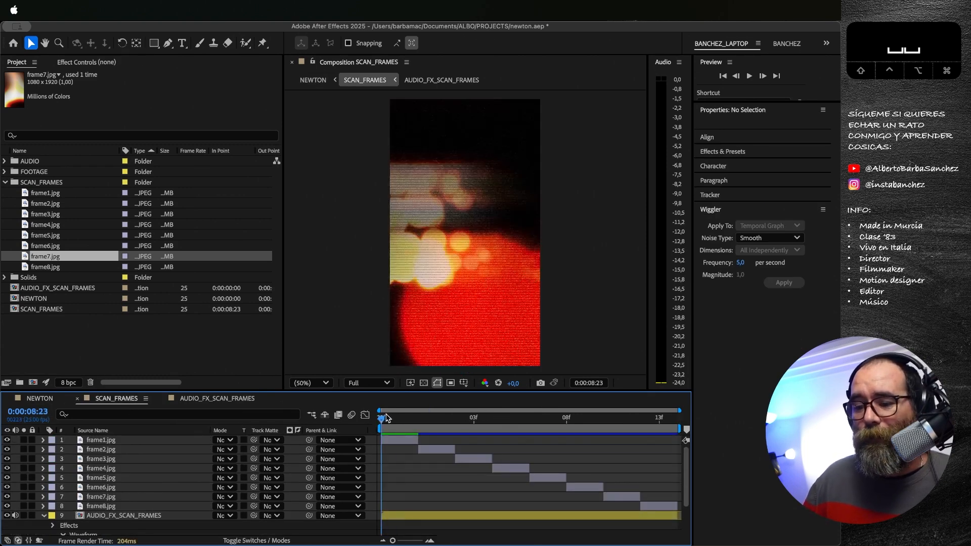
drag(387, 418, 382, 440)
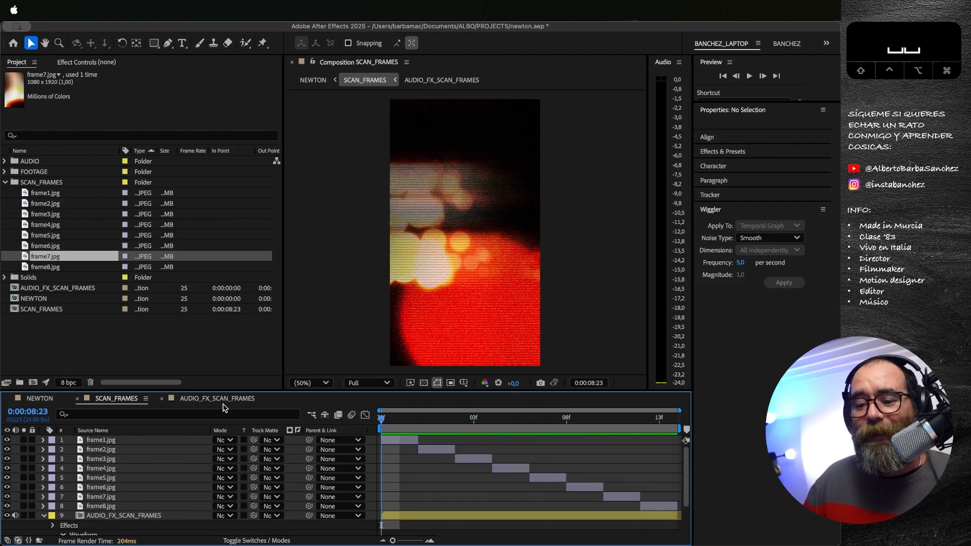
key(space)
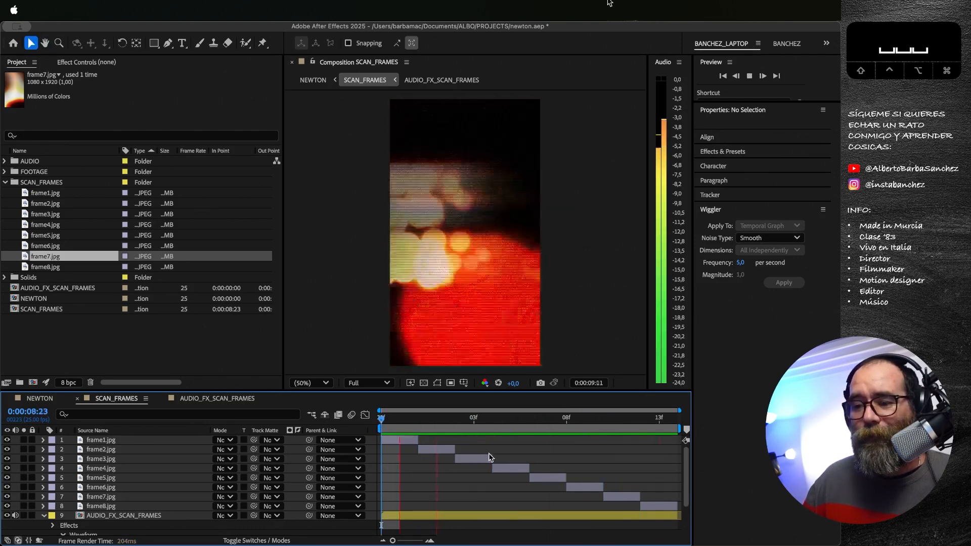
key(space)
click(381, 419)
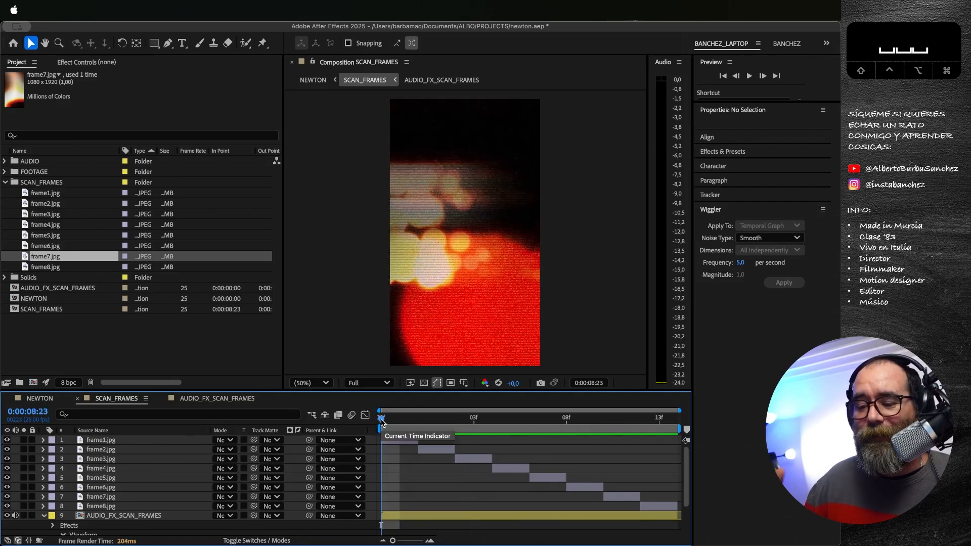
Step: Open the AUDIO_FX_SCAN_FRAMES composition and repeatedly play its staggered Cymatics impact sounds from 0:00:00:00
click(198, 399)
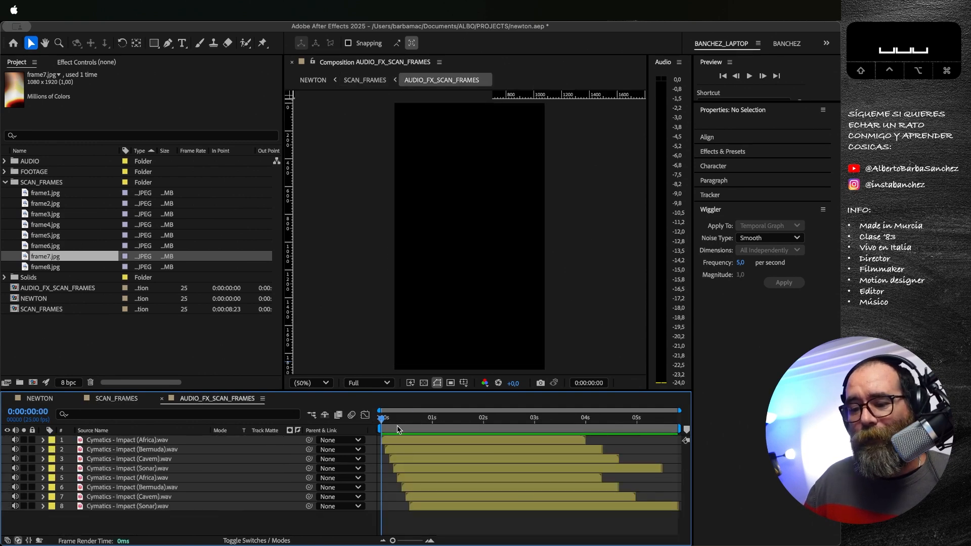
key(space)
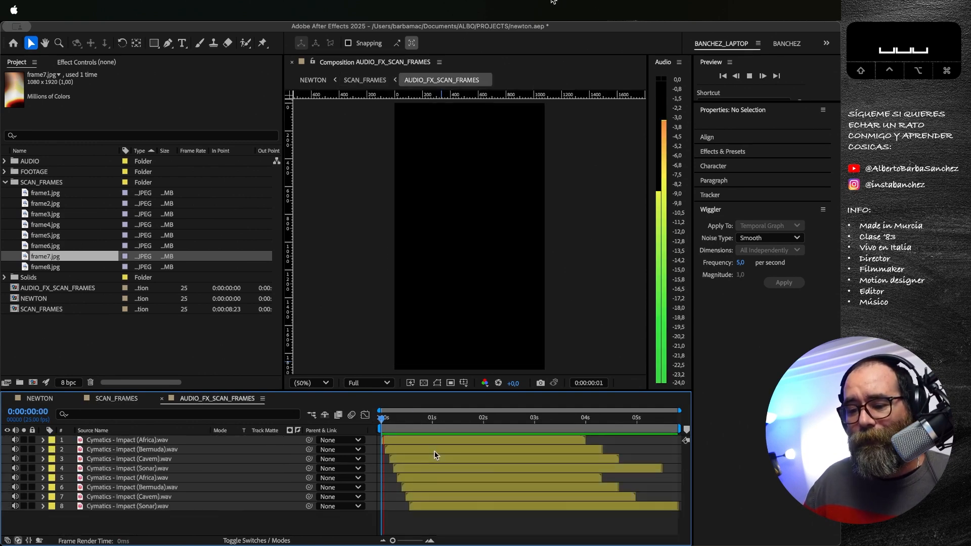
key(space)
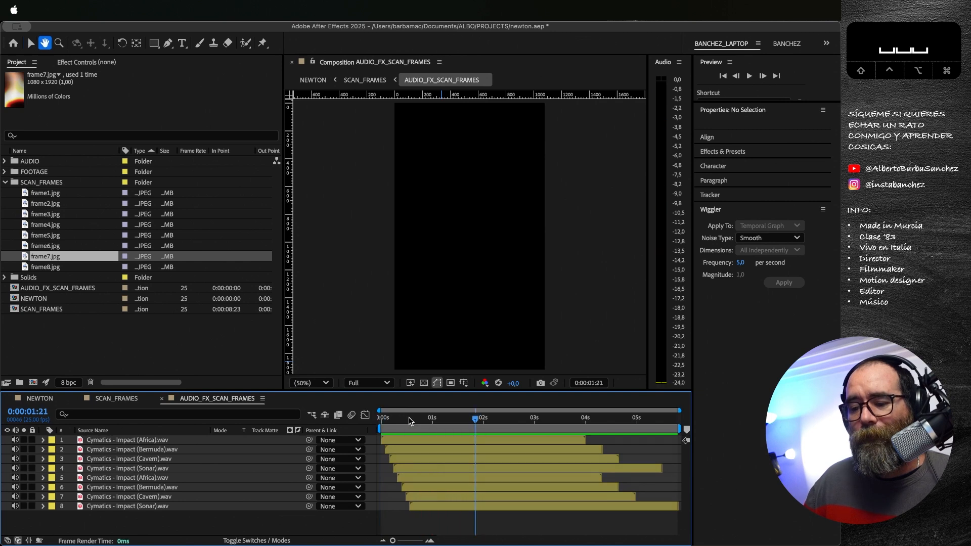
key(space)
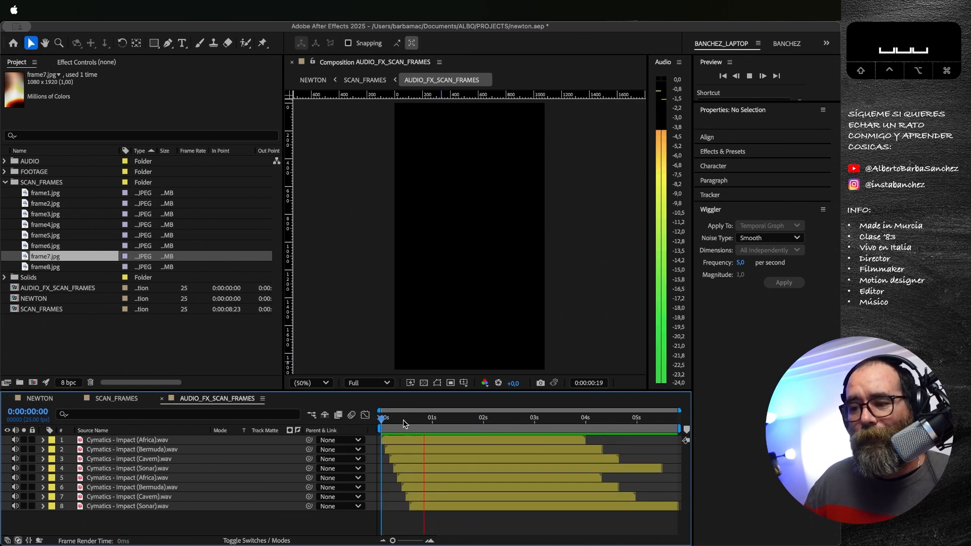
drag(383, 424, 380, 427)
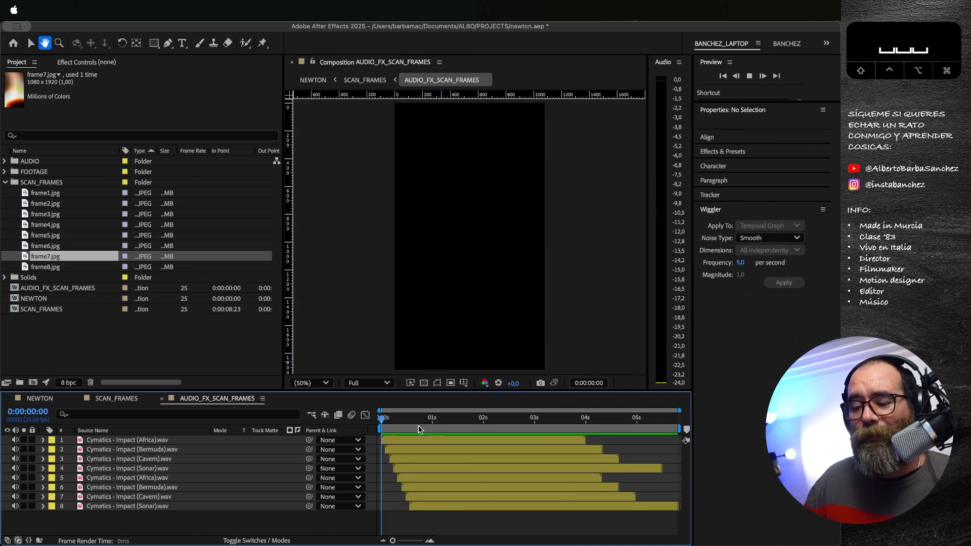
key(space)
key(space)
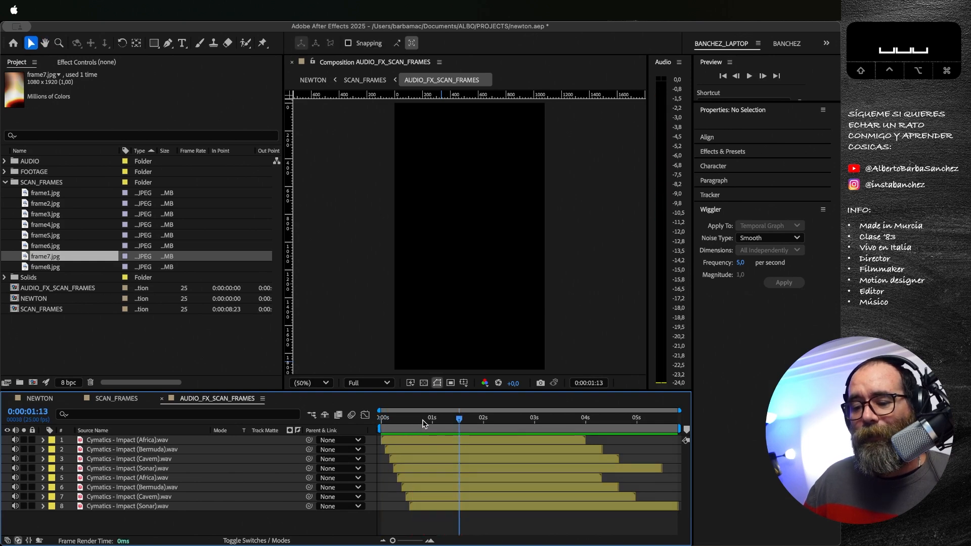
drag(423, 421, 377, 419)
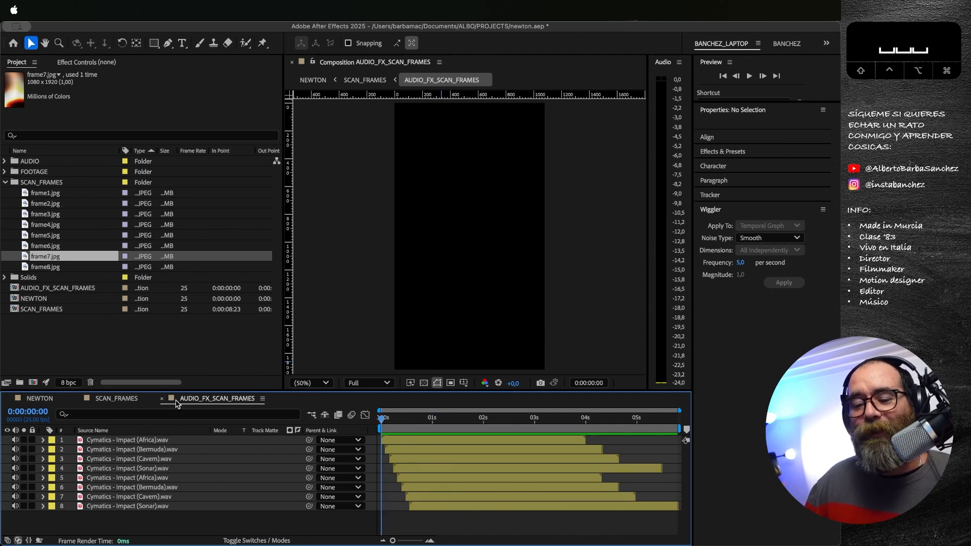
Step: Back in SCAN_FRAMES, time-reverse the AUDIO_FX_SCAN_FRAMES layer and preview the sound
click(124, 400)
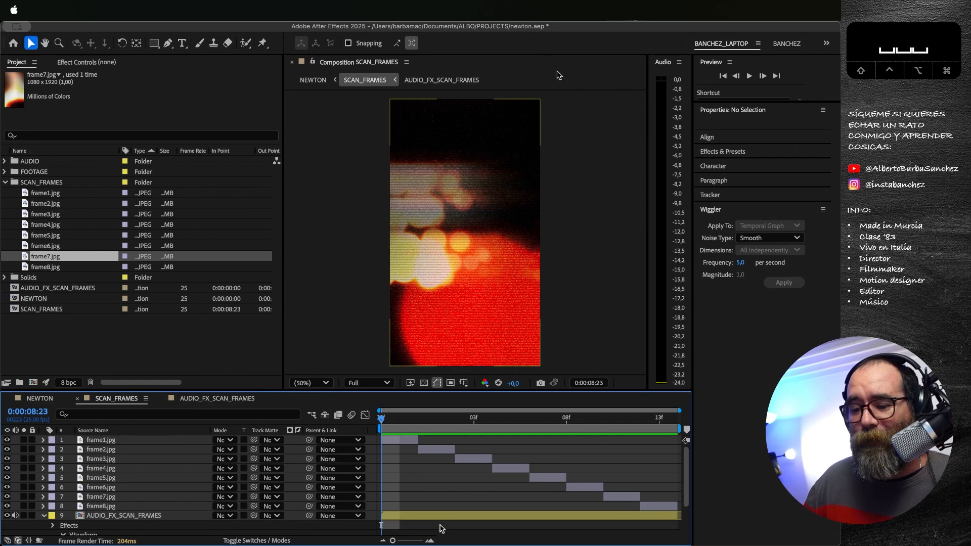
click(418, 516)
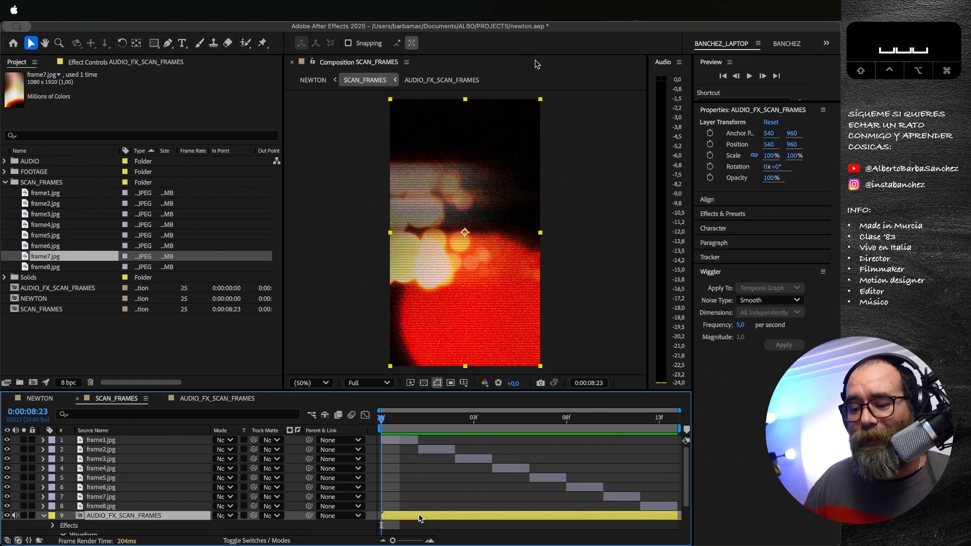
right_click(419, 518)
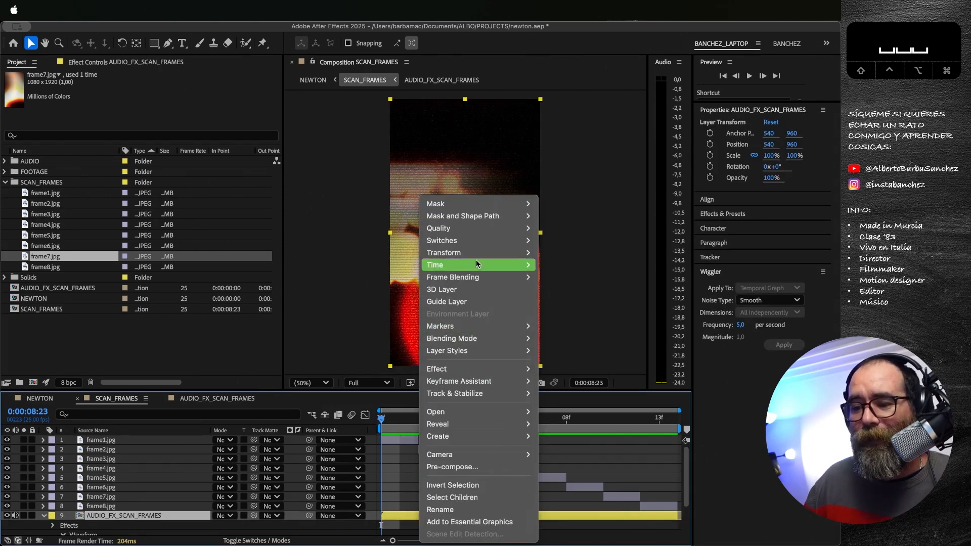
click(562, 278)
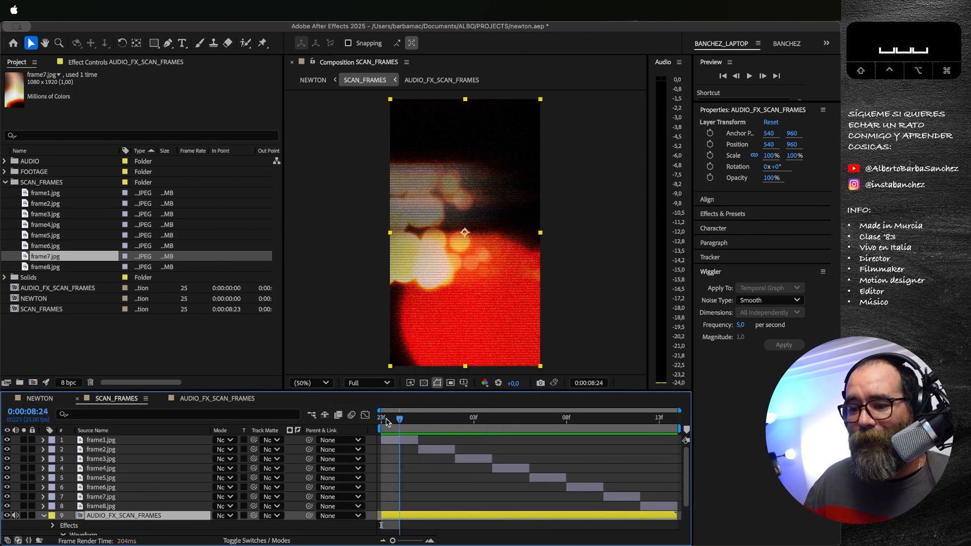
key(space)
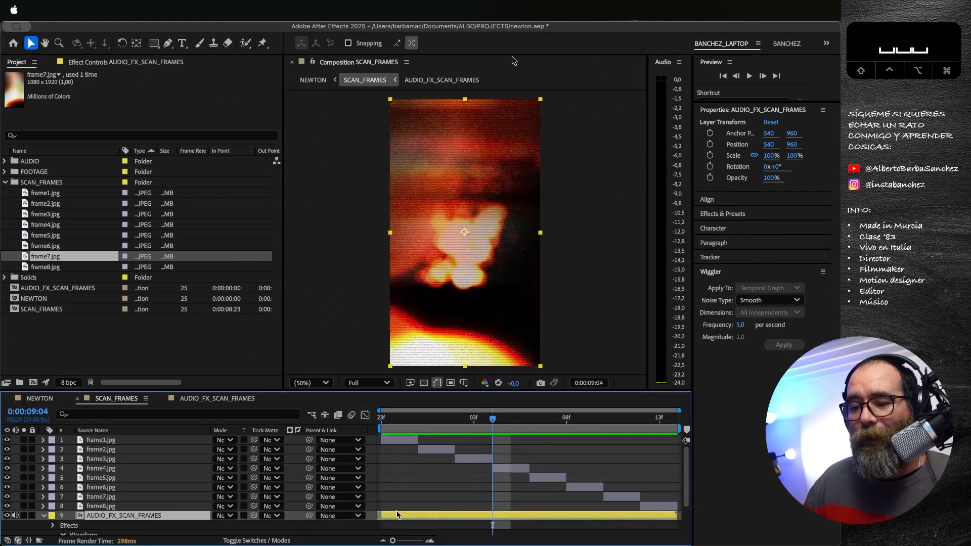
right_click(395, 522)
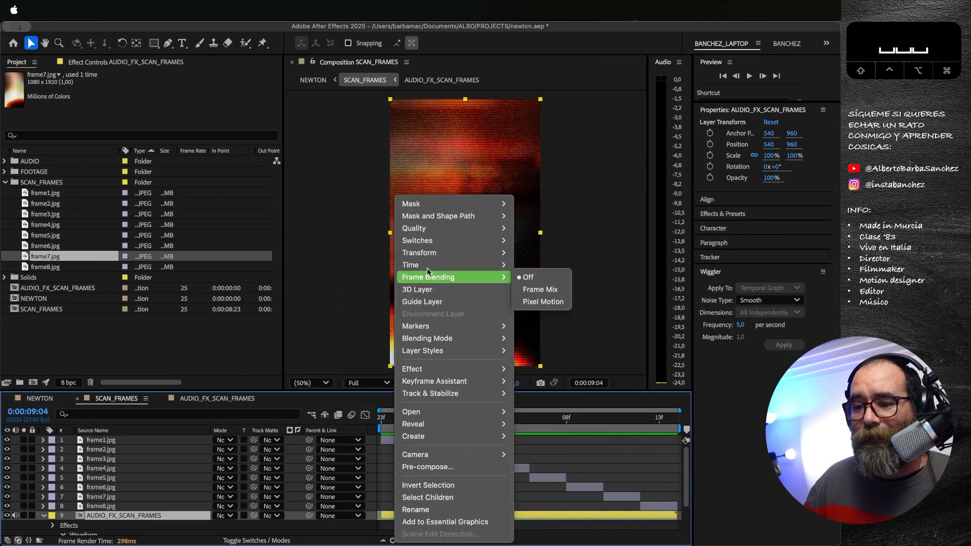
mouse_move(437, 265)
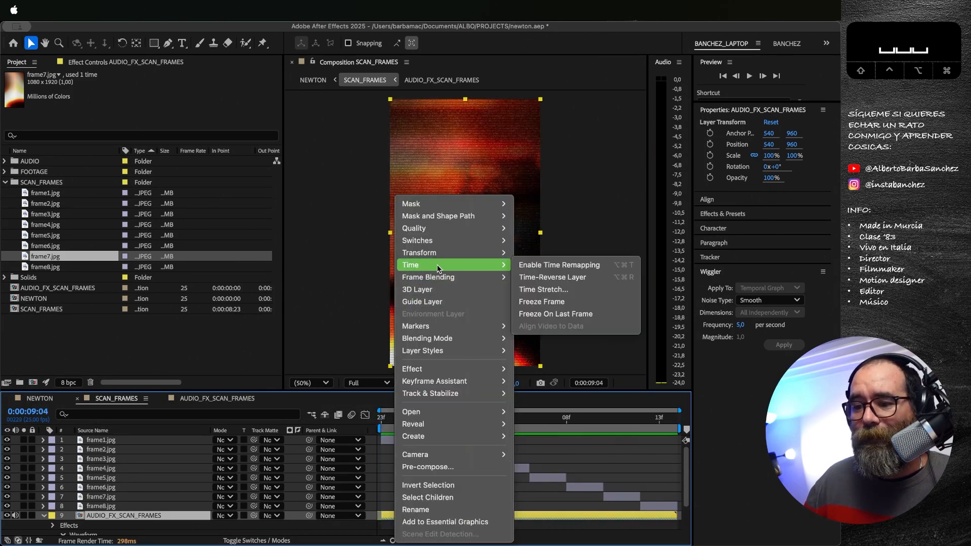
click(537, 290)
click(479, 364)
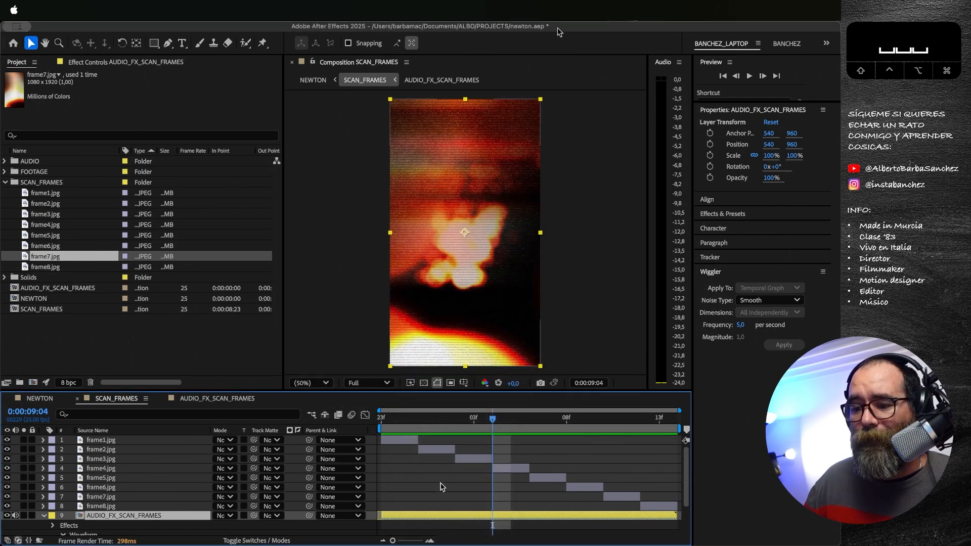
Step: Time-reverse the AUDIO_FX_SCAN_FRAMES layer again and preview SCAN_FRAMES from 0:00:08:23
right_click(407, 516)
mouse_move(514, 268)
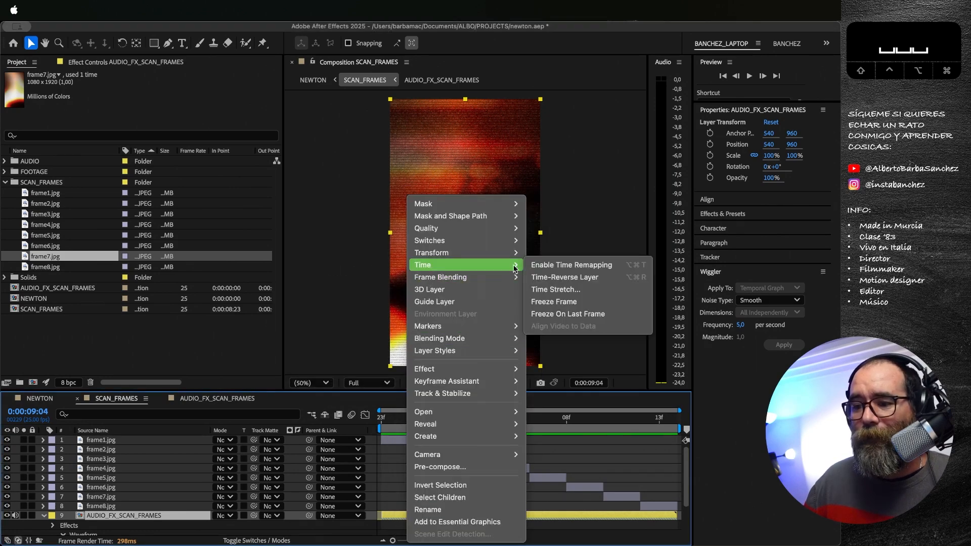
click(557, 277)
click(382, 418)
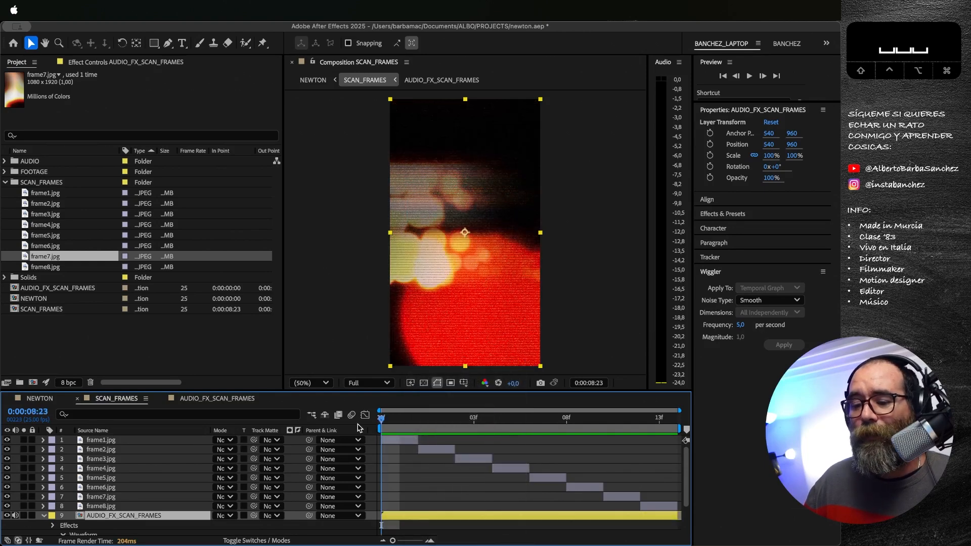
key(space)
key(space)
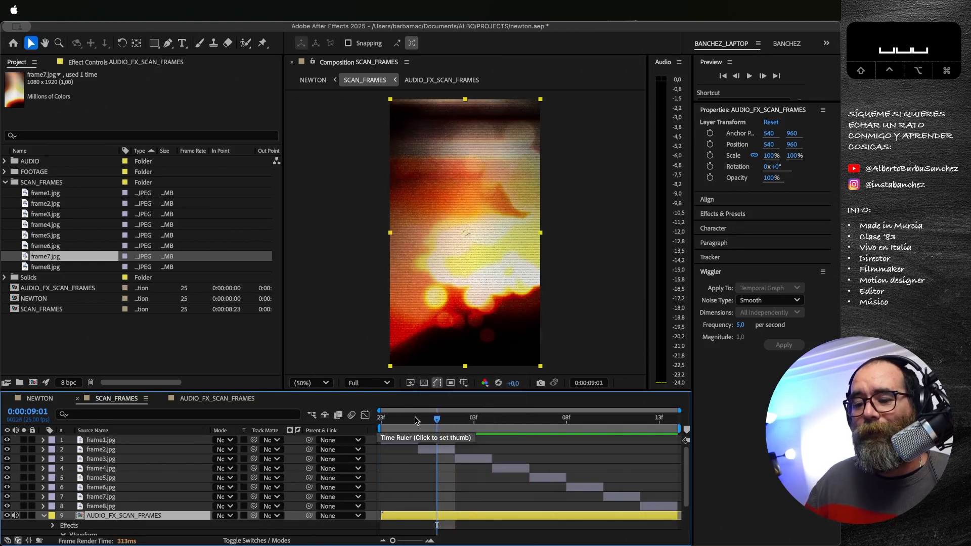
key(space)
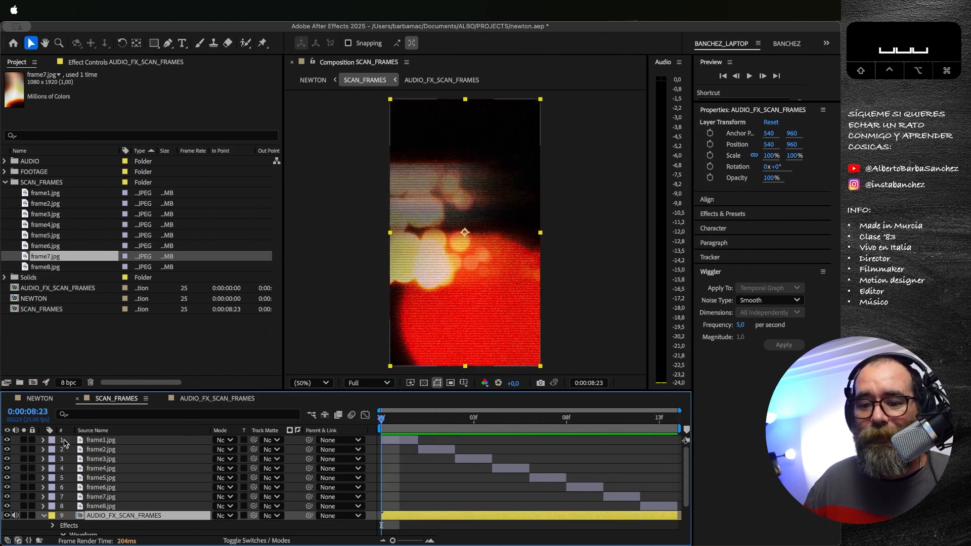
Step: Return to the NEWTON composition, move to 0:00:18:20 and examine the three overlapping SCAN_FRAMES layers around 19 seconds up close
click(43, 400)
click(460, 419)
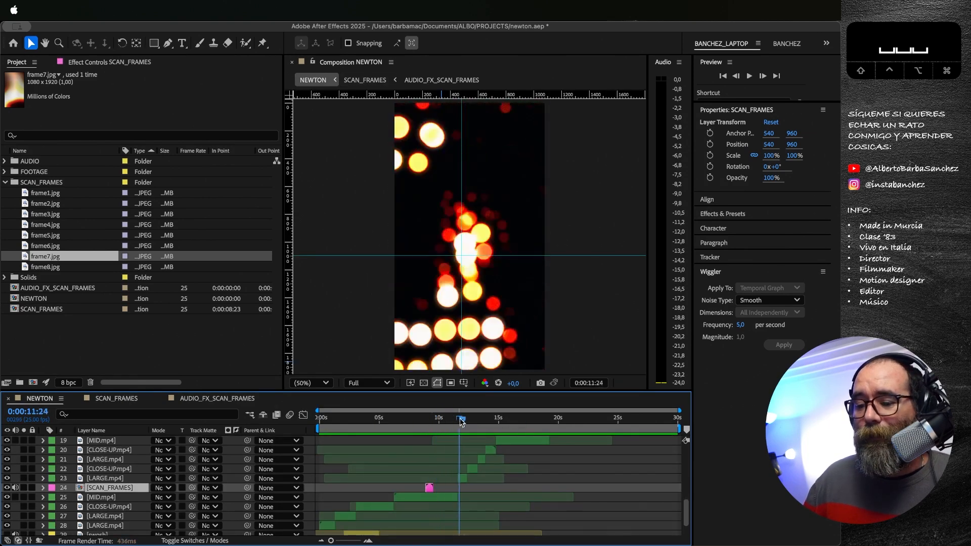
drag(460, 421, 545, 423)
scroll(550, 465, up, 5)
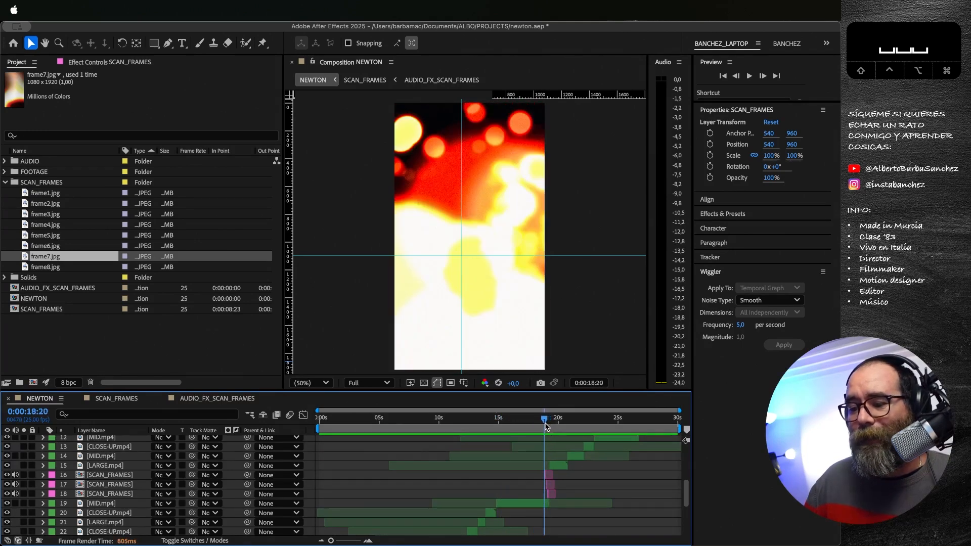
click(368, 541)
click(368, 541)
click(368, 541)
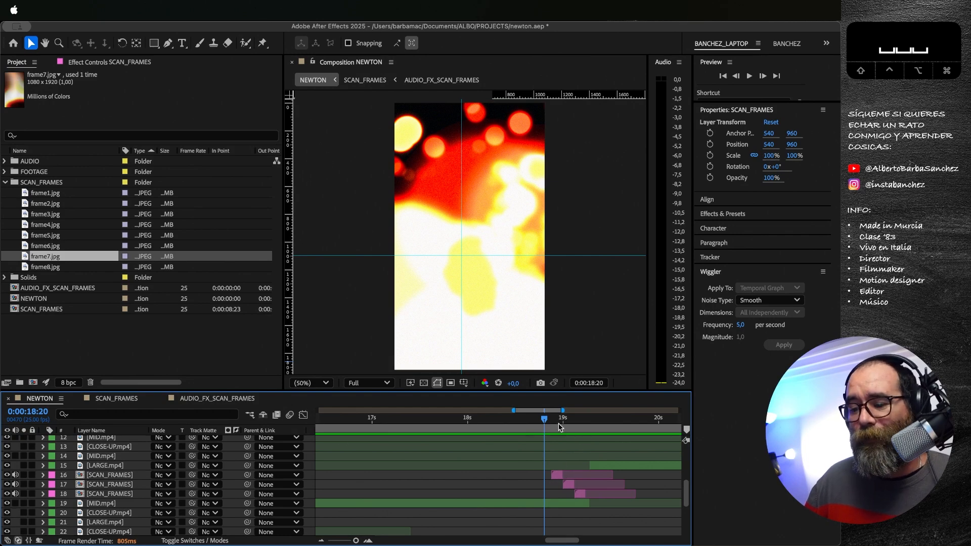
Step: Scrub NEWTON to 0:00:23:21 and examine the staggered stack of SCAN_FRAMES layers 6 to 11
drag(545, 422, 673, 423)
scroll(627, 435, up, 2)
scroll(600, 462, up, 1)
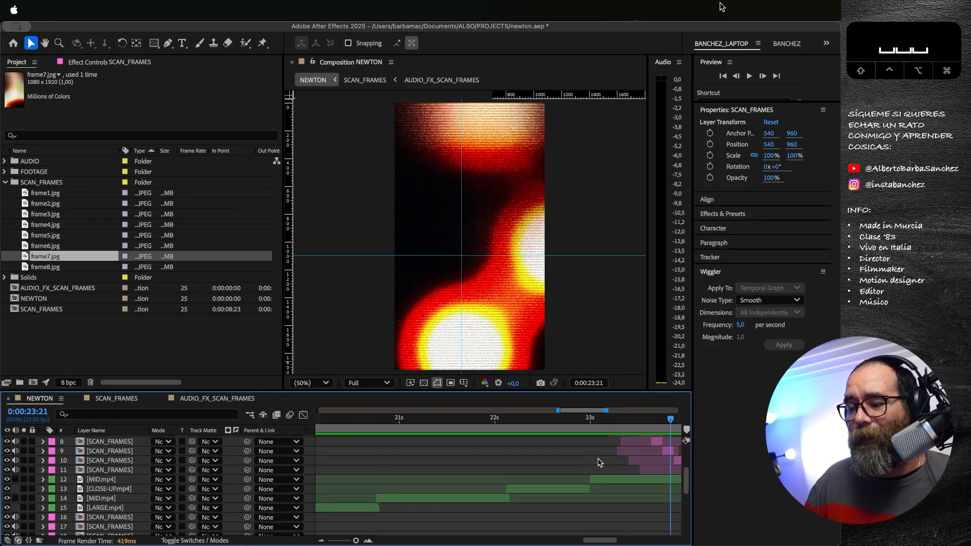
drag(597, 541, 610, 541)
scroll(578, 510, up, 2)
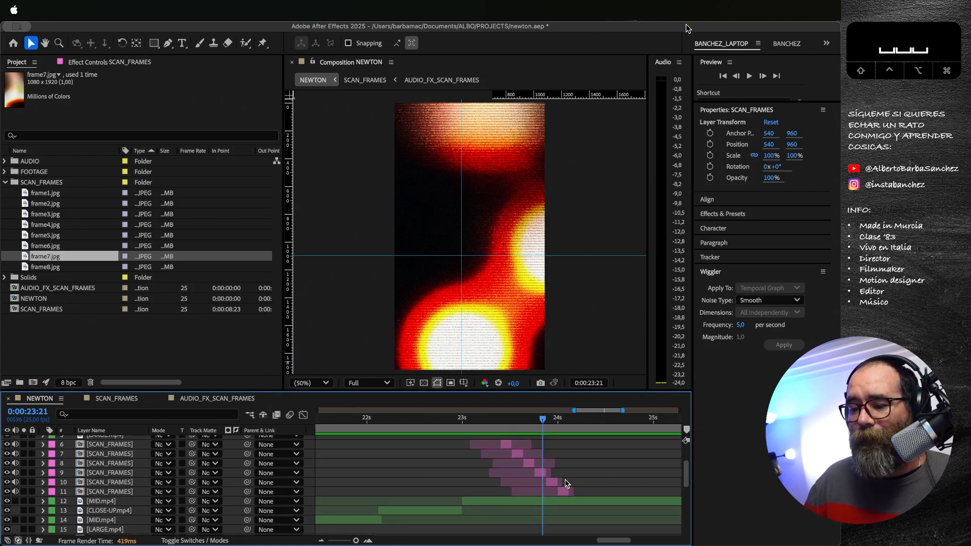
Step: Play the staggered SCAN_FRAMES sequence in NEWTON from 0:00:23:03, then replay it from 0:00:23:10 and 0:00:23:14
mouse_move(487, 420)
mouse_down()
mouse_move(539, 427)
mouse_move(475, 423)
mouse_up()
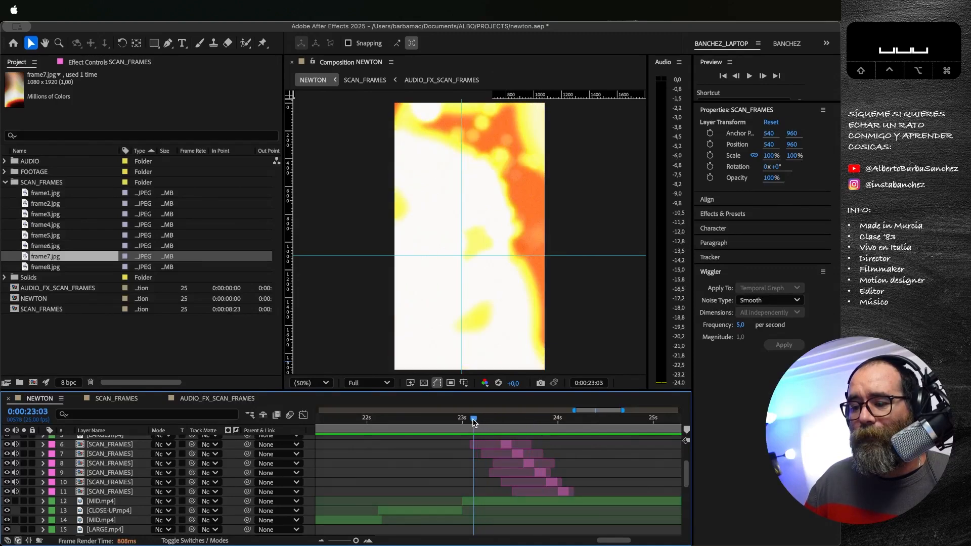
key(space)
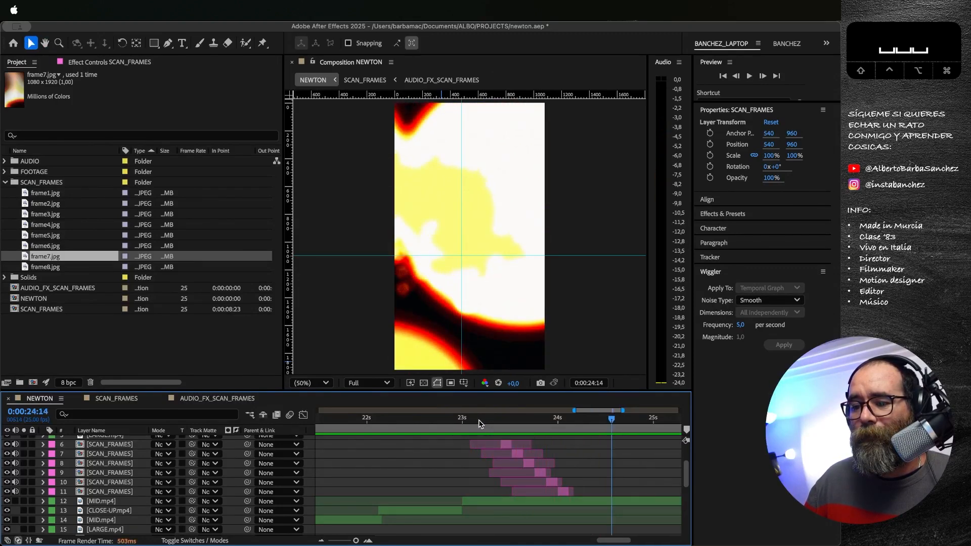
mouse_move(497, 422)
mouse_down()
mouse_move(554, 431)
mouse_move(499, 420)
mouse_up()
scroll(521, 441, up, 3)
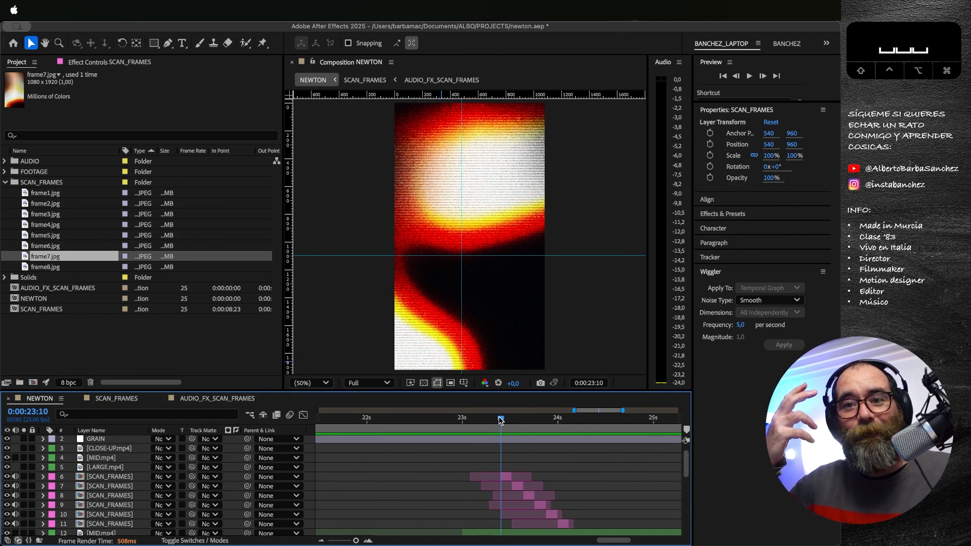
key(space)
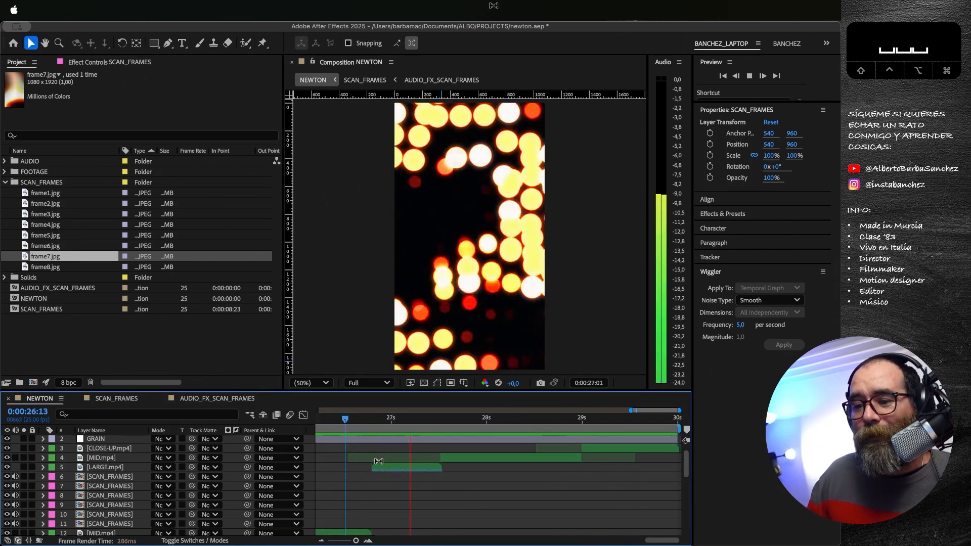
key(space)
mouse_move(368, 421)
mouse_down()
mouse_move(318, 421)
mouse_move(371, 422)
mouse_up()
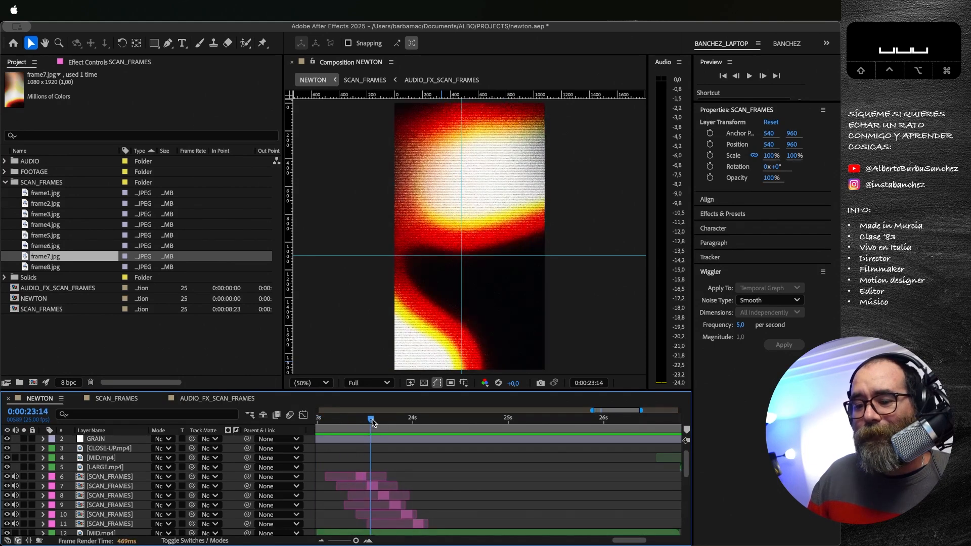
key(space)
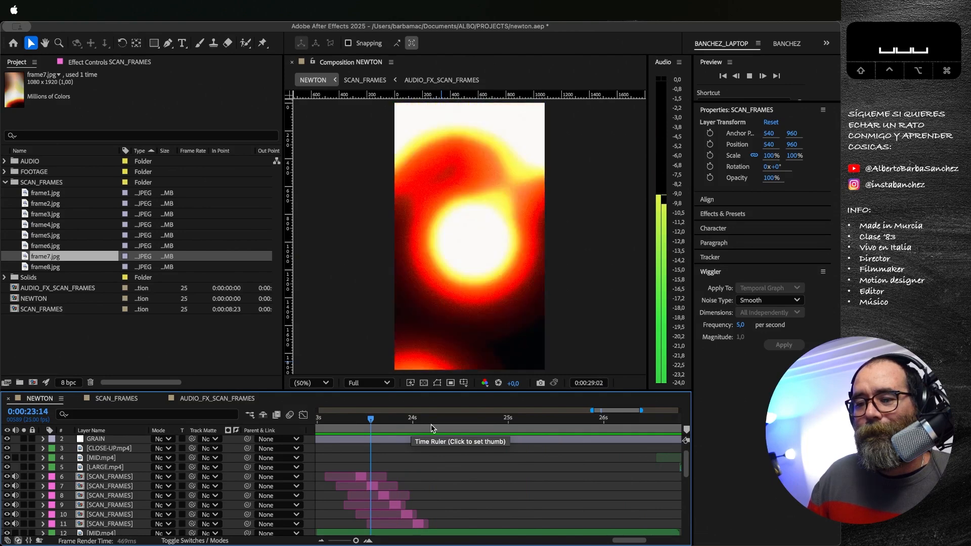
Step: Stop the NEWTON preview, move to 0:00:26:19 and examine the clips after the SCAN_FRAMES burst in a wider time range
key(space)
drag(506, 421, 369, 420)
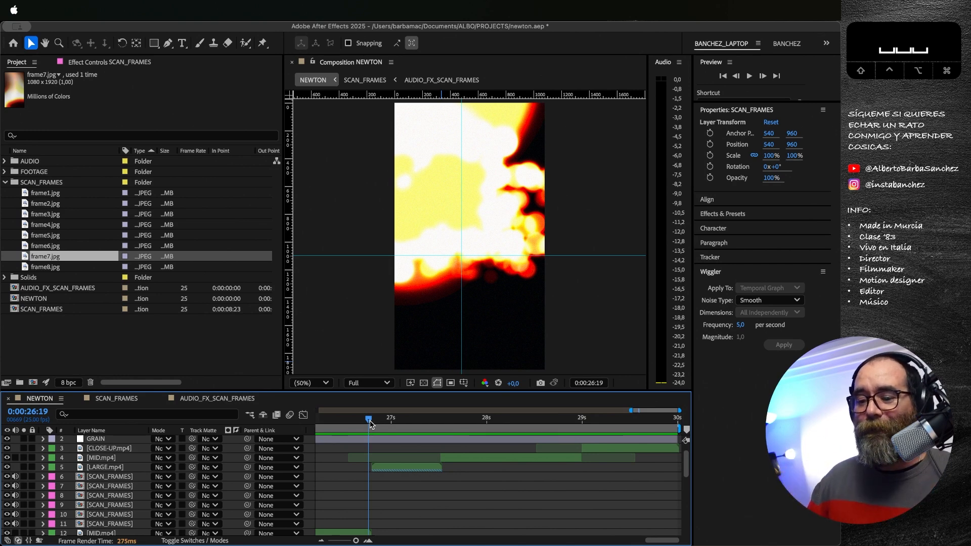
click(322, 541)
click(322, 541)
click(322, 542)
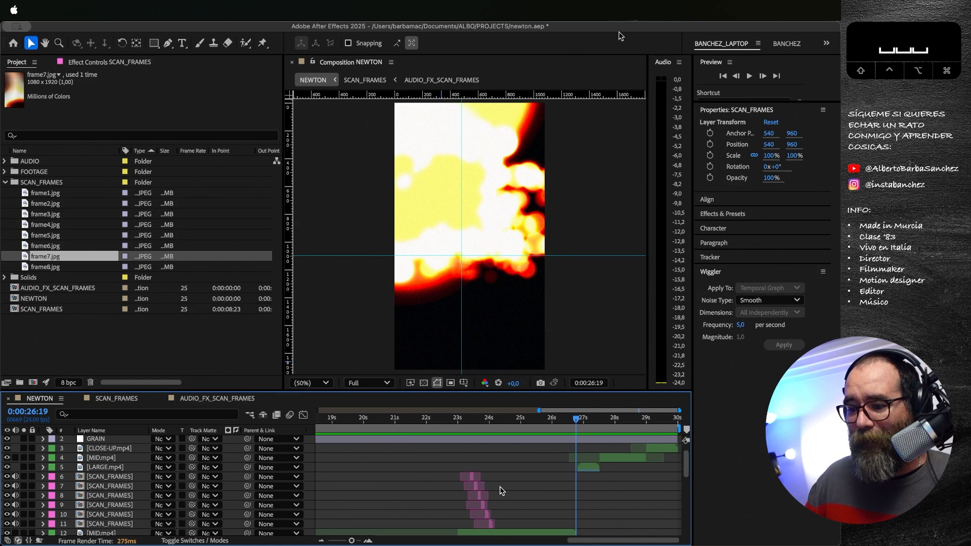
scroll(499, 489, down, 5)
scroll(499, 489, up, 5)
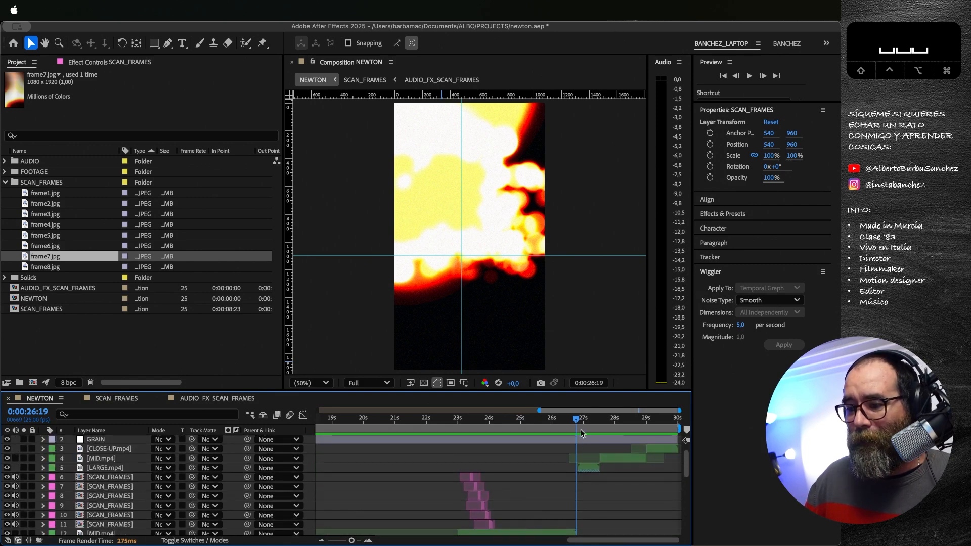
Step: Preview the closing MID and CLOSE-UP clips in NEWTON from 0:00:27:15, then scrub to 0:00:28:16
drag(578, 420, 605, 431)
key(space)
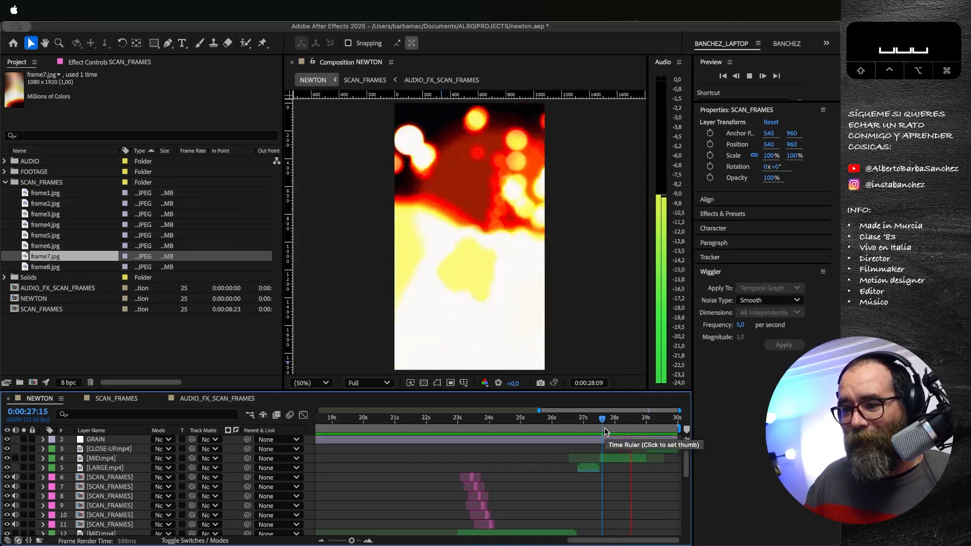
key(space)
drag(598, 418, 608, 420)
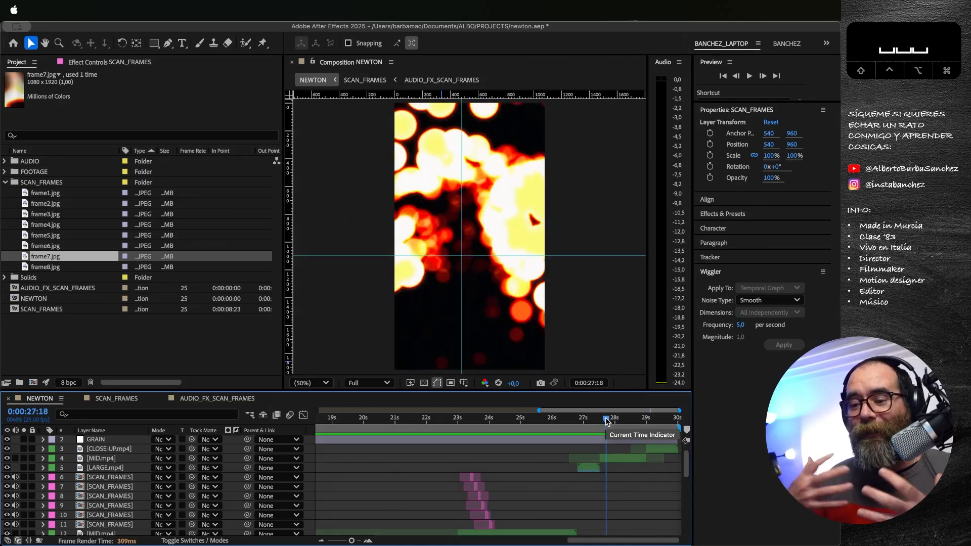
drag(606, 421, 634, 432)
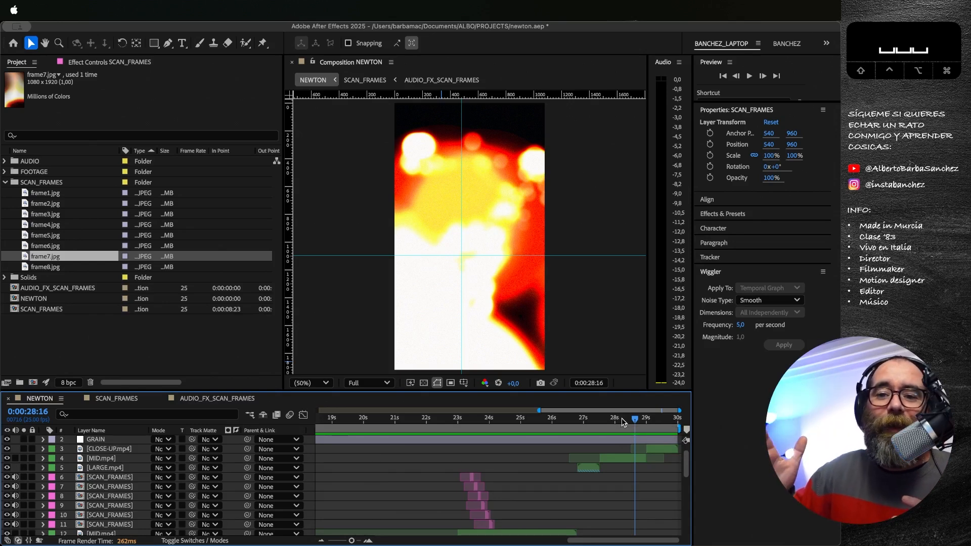
Step: Return to the start of NEWTON and examine the GRAIN layer's Add Grain effect at 100% magnification, scrubbing to 0:00:00:10
drag(653, 422, 305, 430)
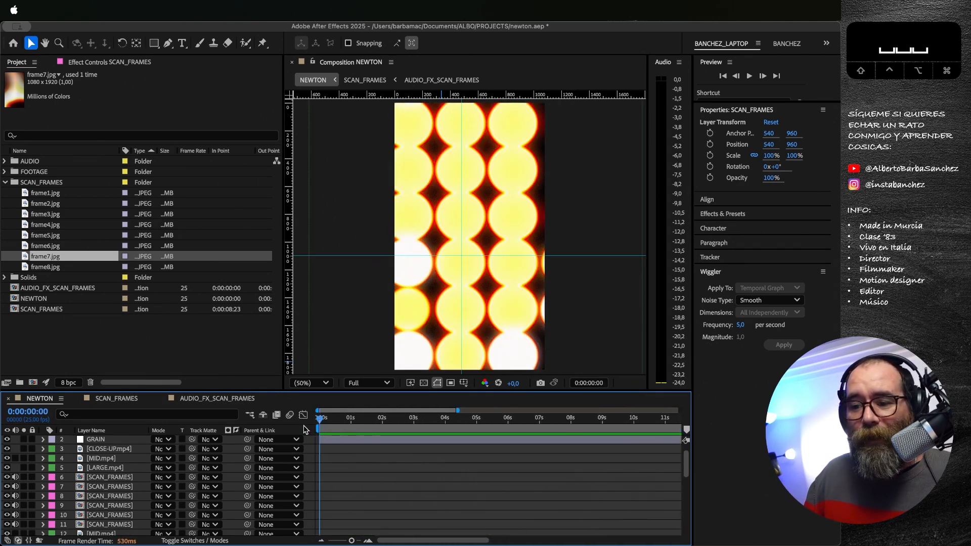
scroll(354, 450, up, 1)
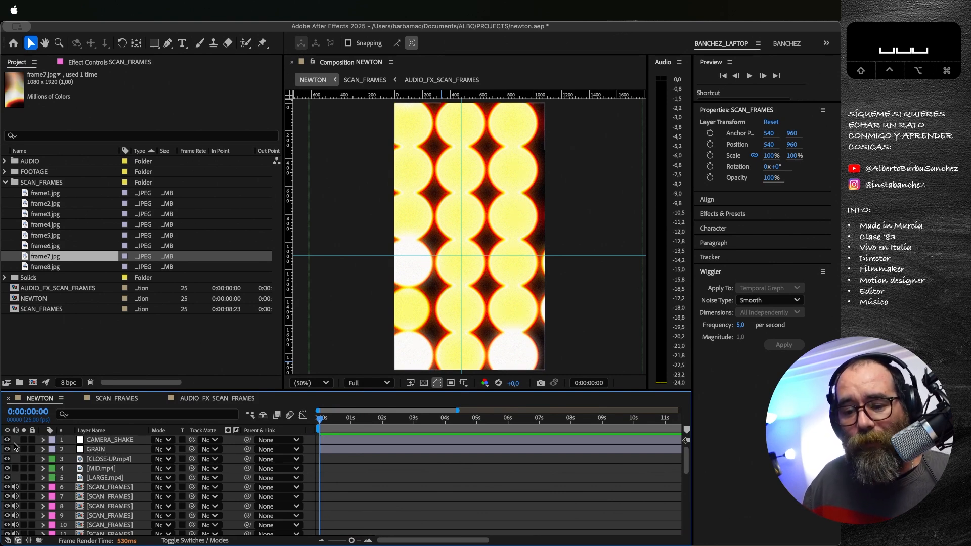
click(92, 450)
key(F3)
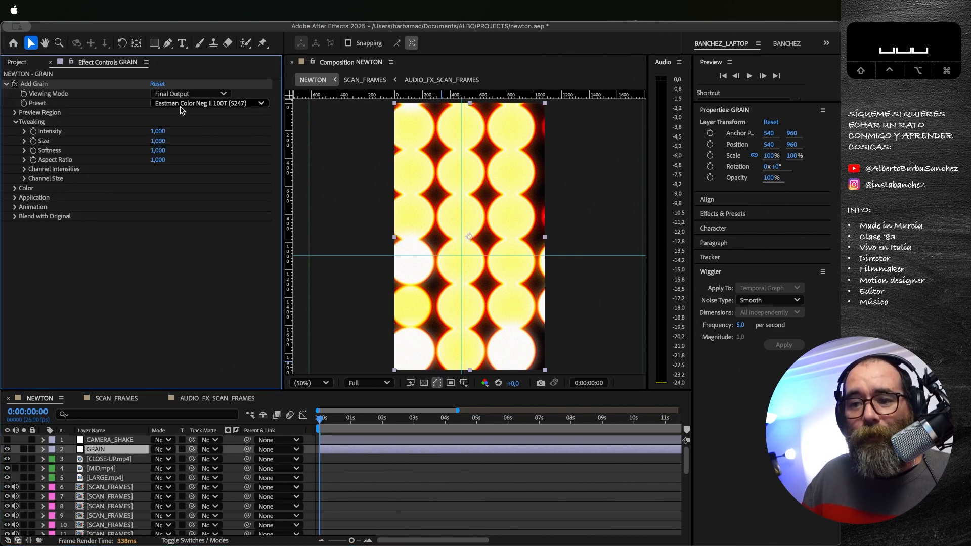
key(slash)
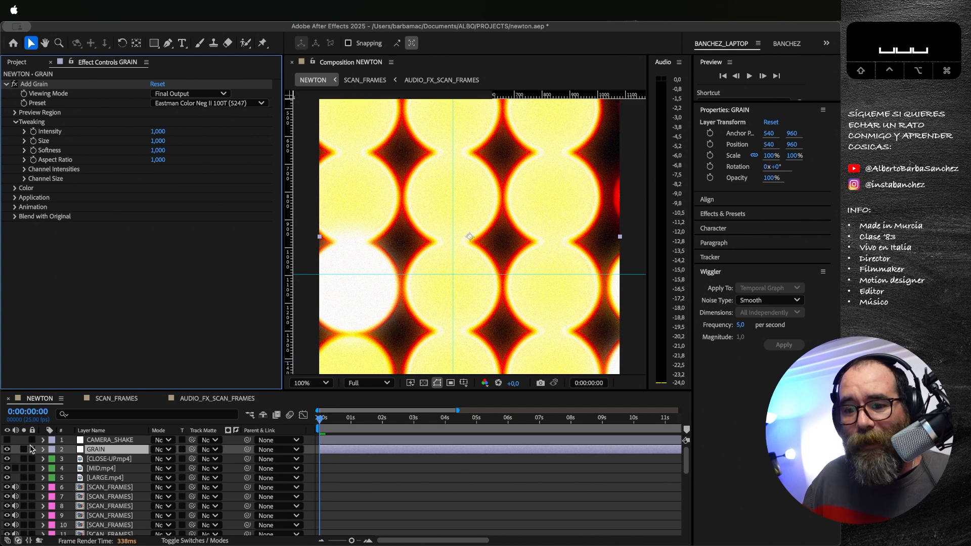
mouse_move(323, 419)
mouse_down()
mouse_move(365, 423)
mouse_move(332, 424)
mouse_up()
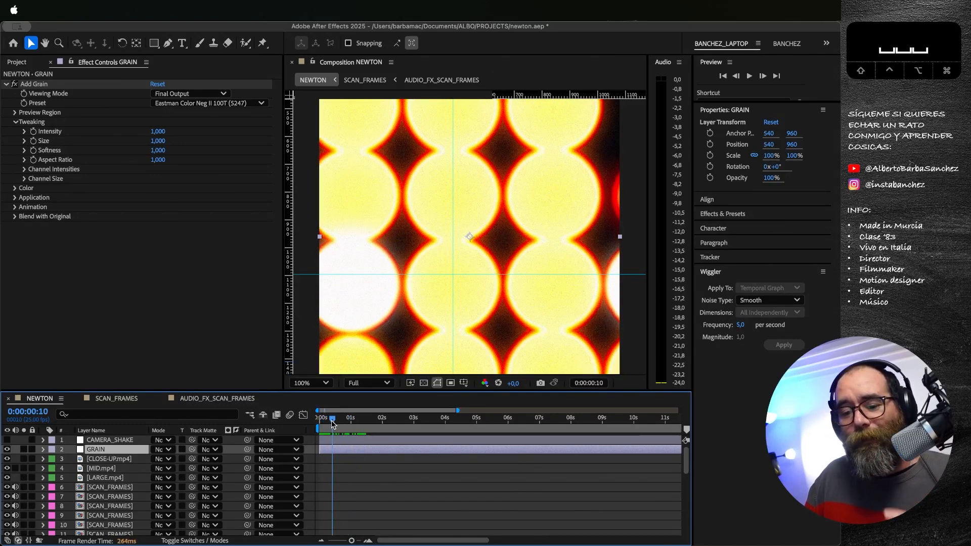
Step: Make the CAMERA_SHAKE layer visible and examine its Transform effect, including the Scale setting, at the start of NEWTON
click(7, 441)
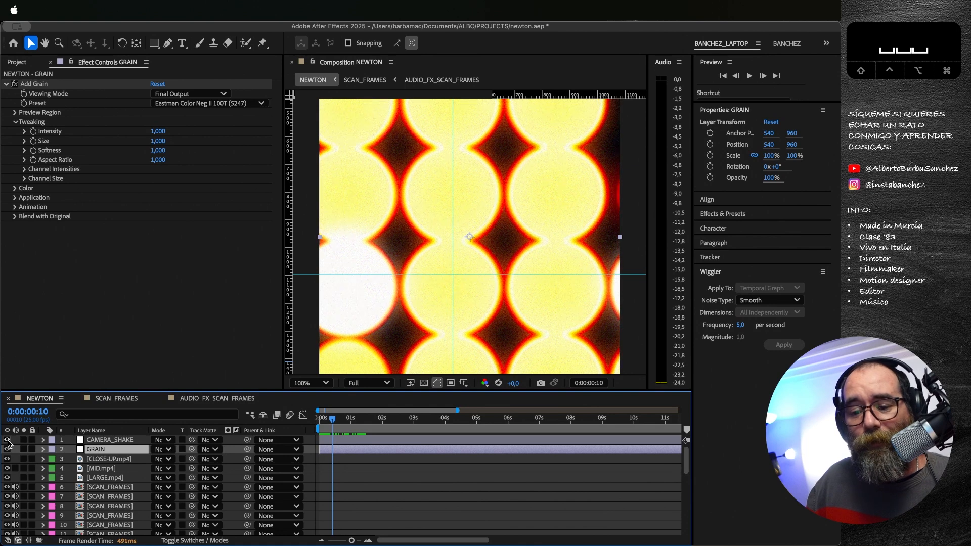
click(99, 442)
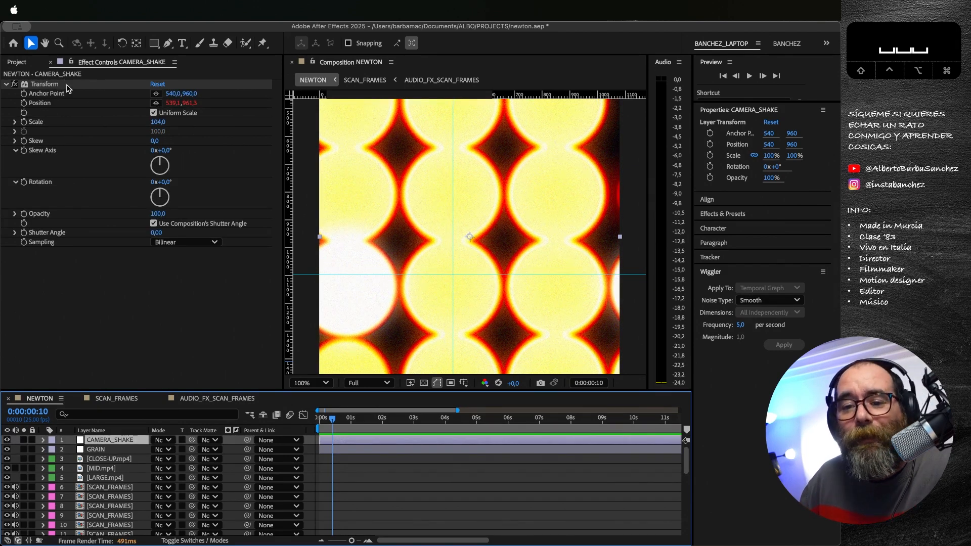
click(43, 85)
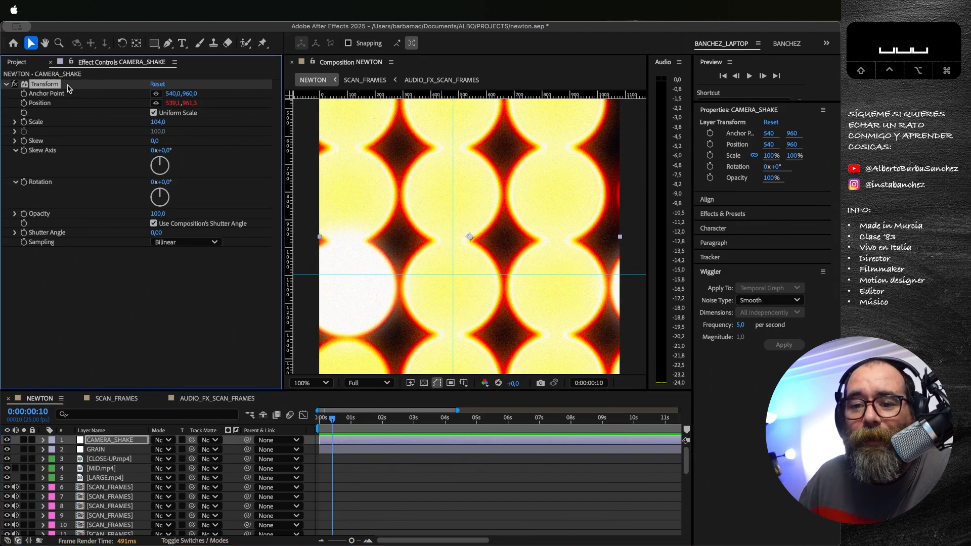
drag(332, 420, 315, 421)
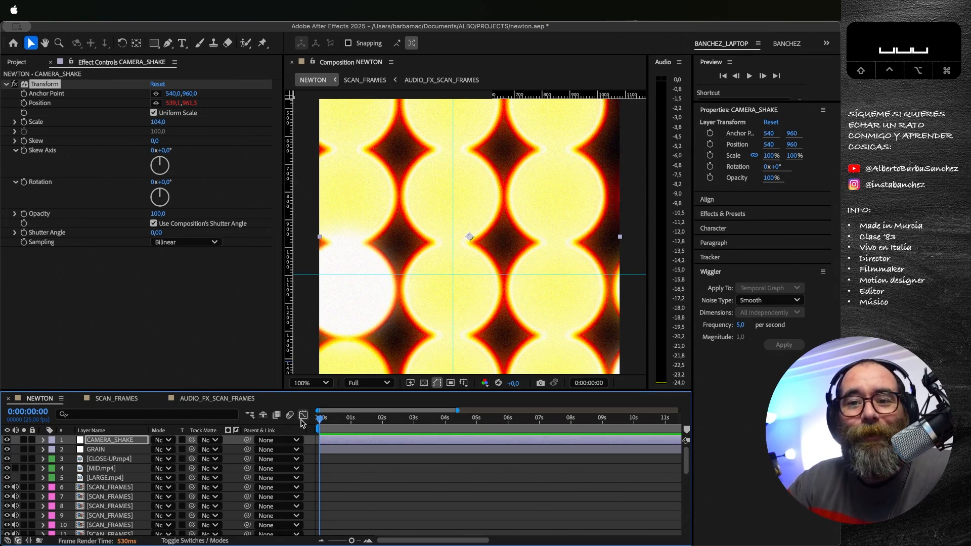
click(15, 122)
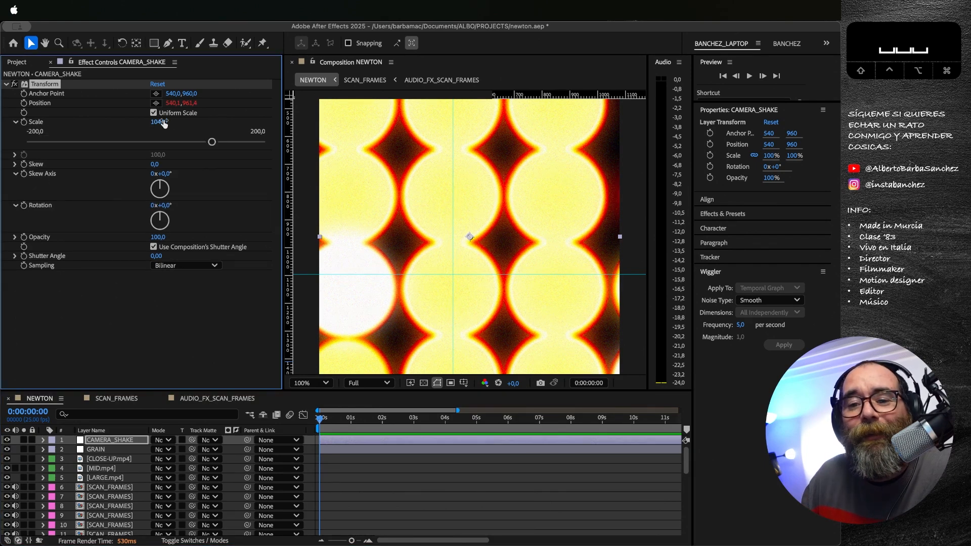
click(324, 413)
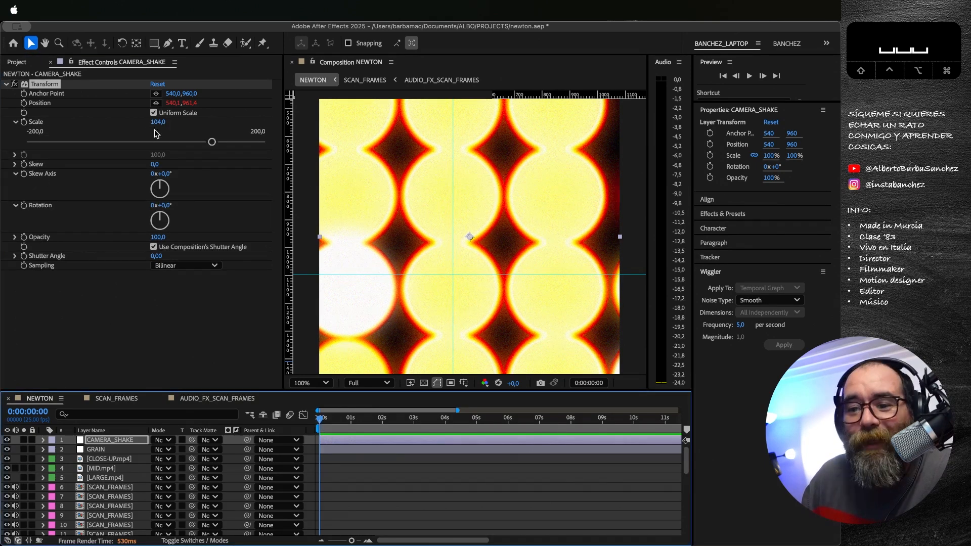
Step: Reveal the expression on CAMERA_SHAKE's Transform Position and examine the two wiggle arguments without editing them
click(48, 105)
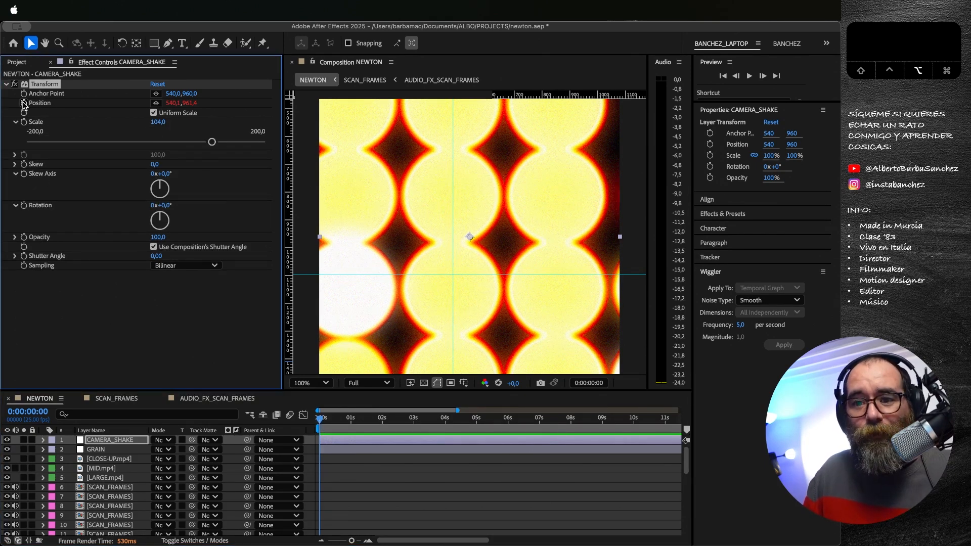
alt+click(24, 104)
key(super+z)
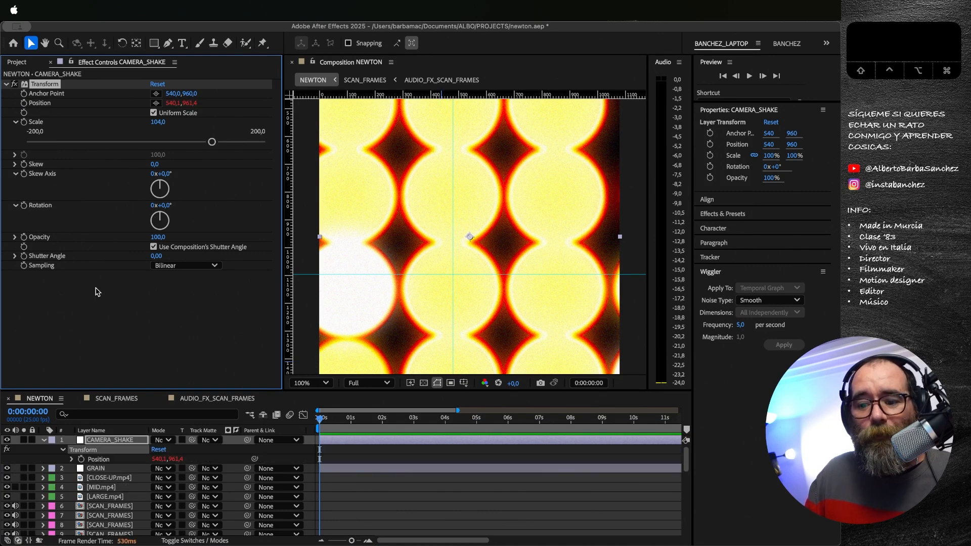
key(e)
key(e)
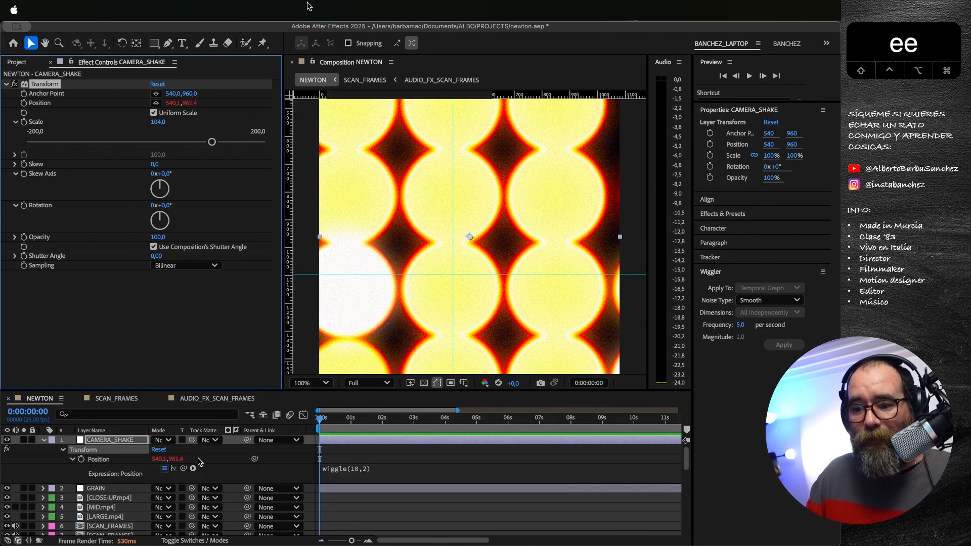
click(356, 471)
double_click(381, 468)
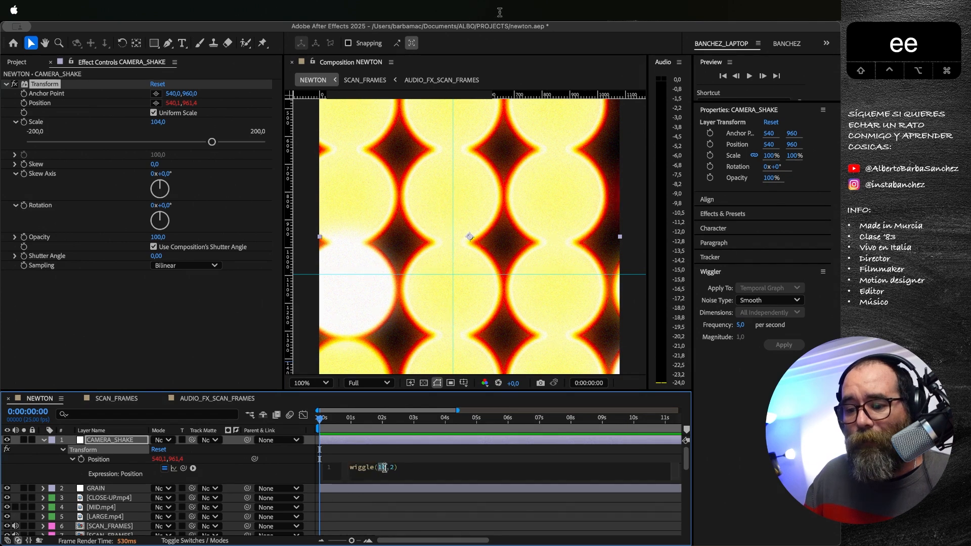
double_click(393, 468)
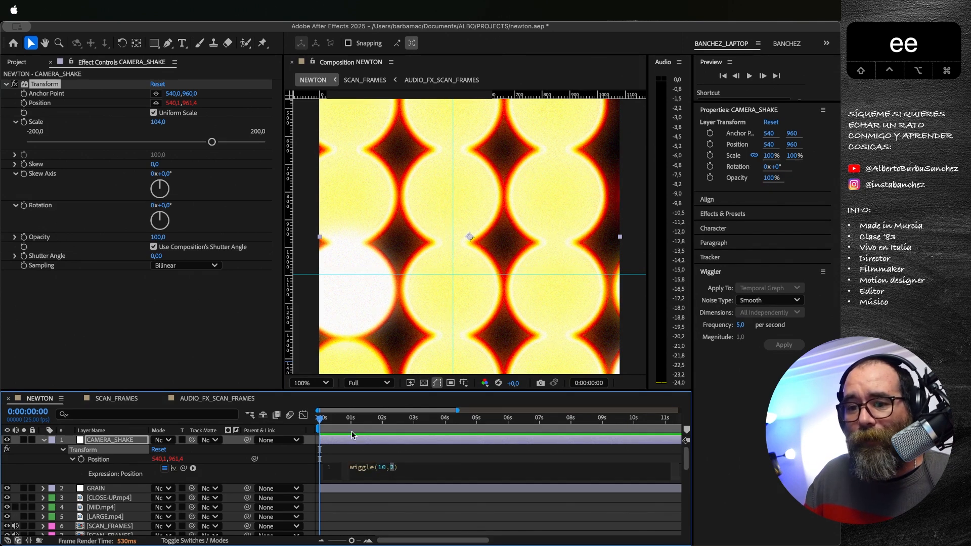
Step: Scrub through NEWTON to check the camera shake over the clips, then return to 0:00:00:00 and look over the layer stack
drag(353, 424, 378, 421)
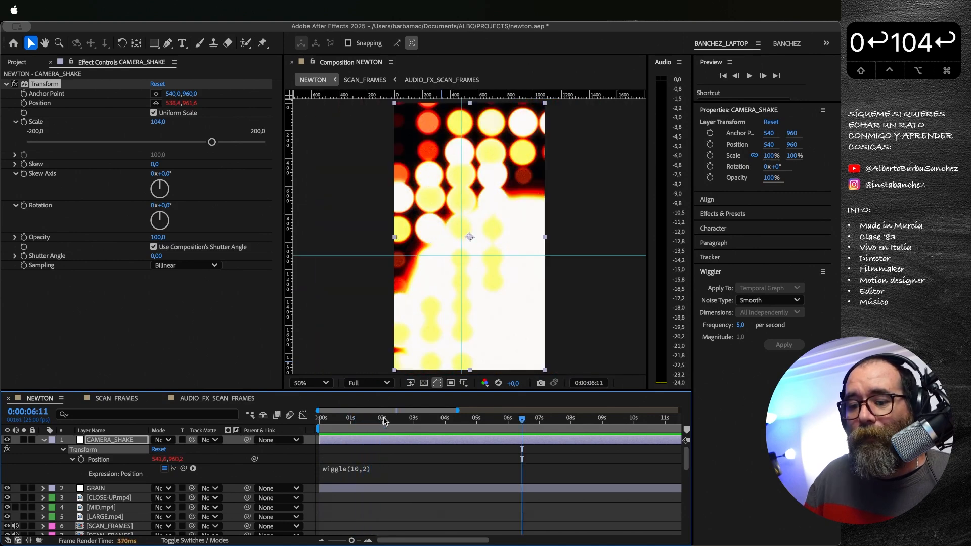
drag(384, 417, 636, 440)
key(Home)
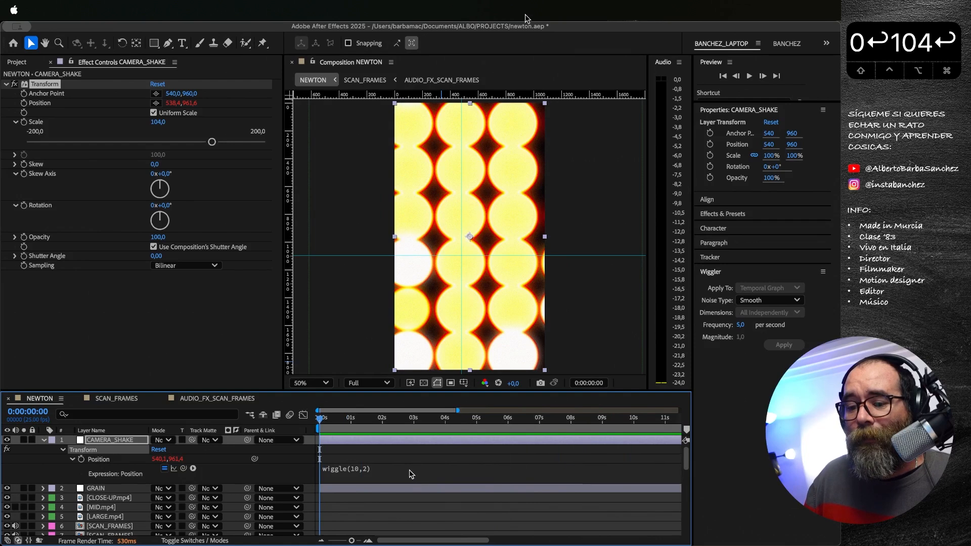
scroll(411, 474, down, 2)
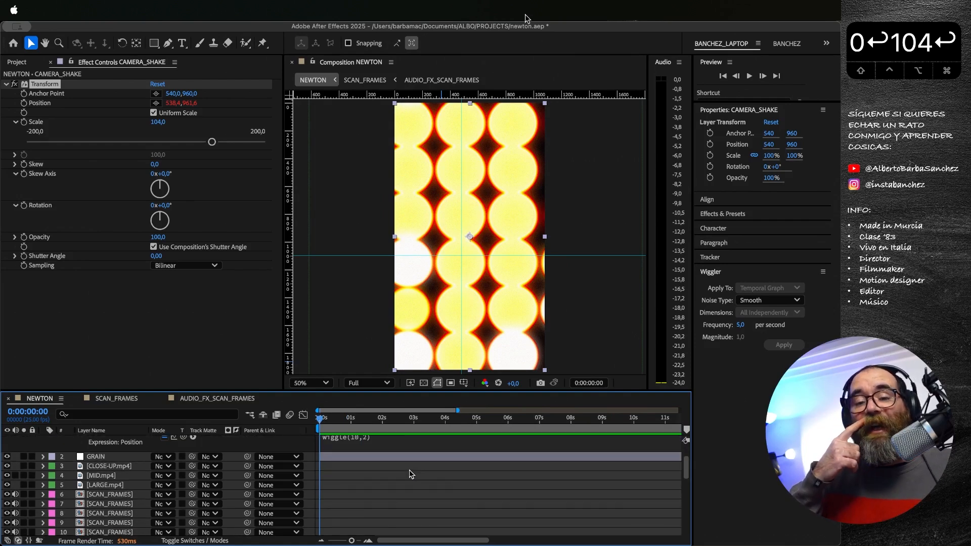